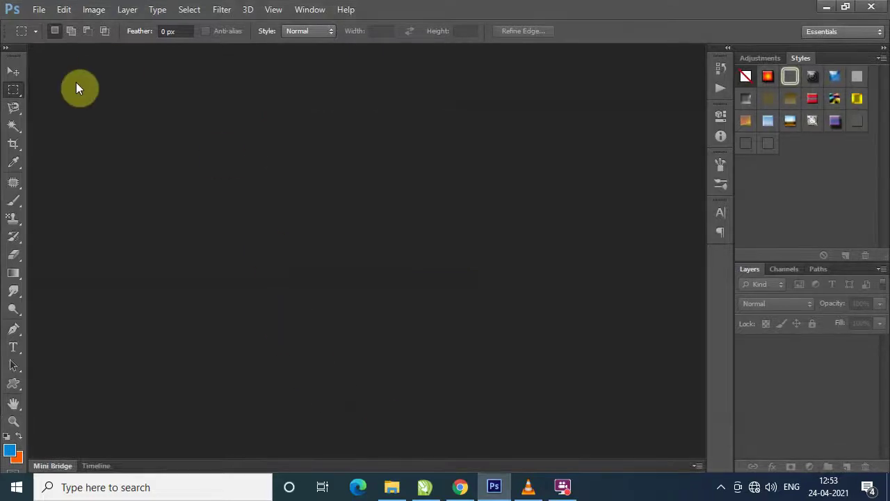
Drag the portrait JPG from the Desktop folder in File Explorer onto Photoshop.
{"action": "left_click", "coordinate": [38, 11]}
{"action": "left_click", "coordinate": [277, 185]}
{"action": "left_click", "coordinate": [392, 487]}
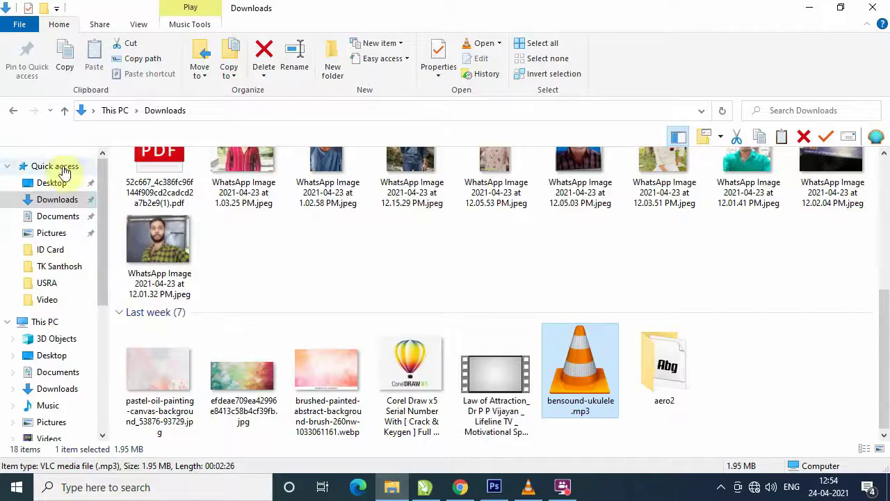
{"action": "left_click", "coordinate": [51, 182]}
{"action": "mouse_move", "coordinate": [382, 306]}
{"action": "left_mouse_down"}
{"action": "mouse_move", "coordinate": [498, 491]}
{"action": "mouse_move", "coordinate": [337, 190]}
{"action": "left_mouse_up"}
View the portrait at Actual Pixels and pan to the face.
{"action": "right_click", "coordinate": [386, 185]}
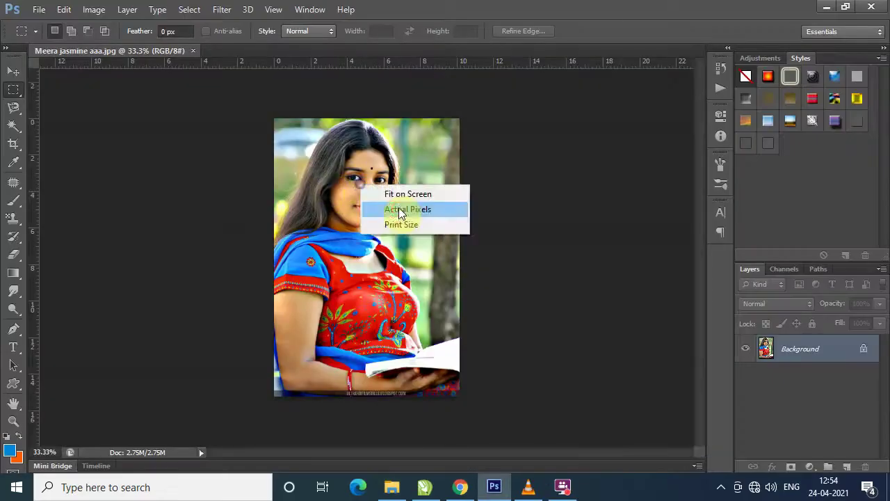
{"action": "left_click", "coordinate": [396, 206]}
{"action": "left_click_drag", "start_coordinate": [342, 124], "coordinate": [384, 312]}
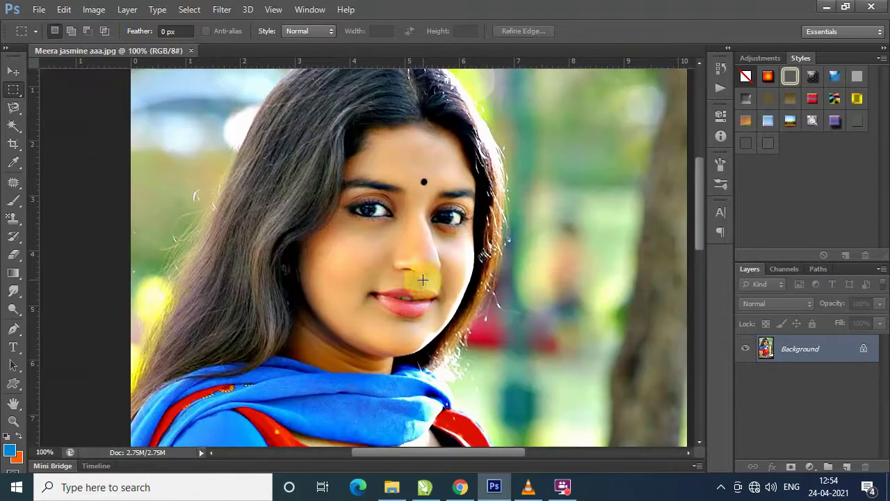
{"action": "scroll", "coordinate": [417, 286], "scroll_direction": "down", "scroll_amount": 1}
{"action": "scroll", "coordinate": [426, 286], "scroll_direction": "down", "scroll_amount": 1}
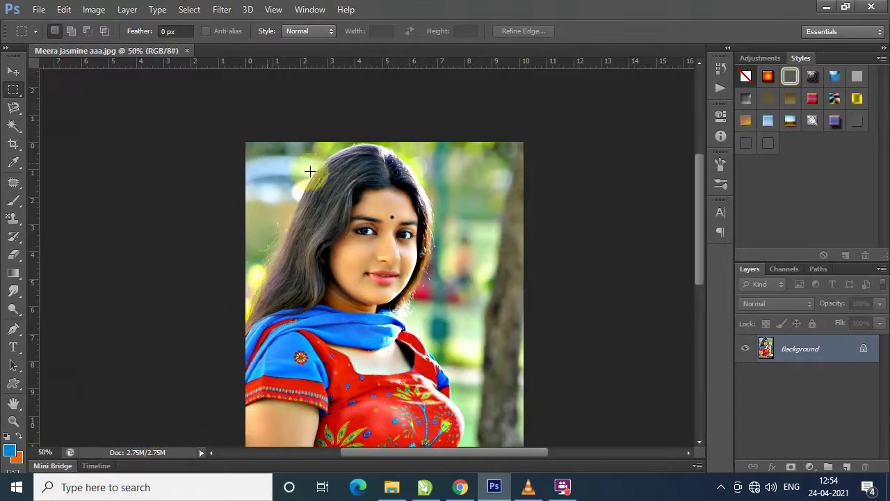
Create a new 1080 × 1080 pixel document in RGB Color mode.
{"action": "key", "text": "ctrl+n"}
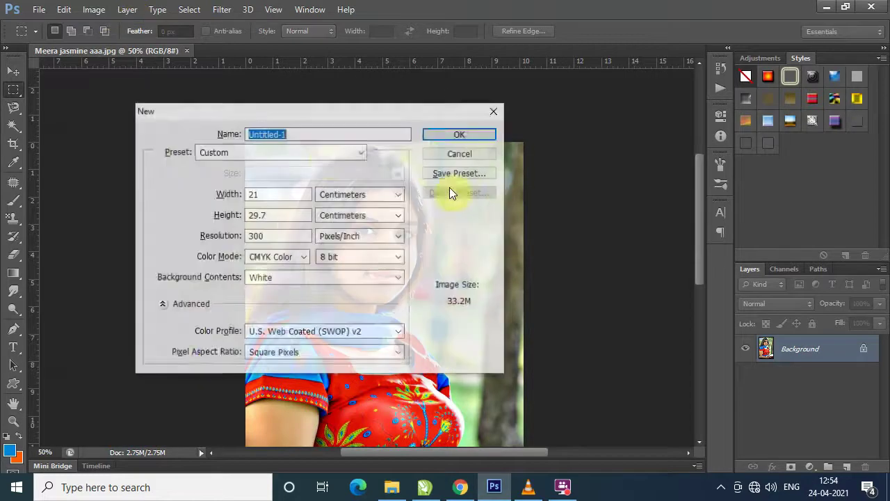
{"action": "left_click", "coordinate": [359, 195]}
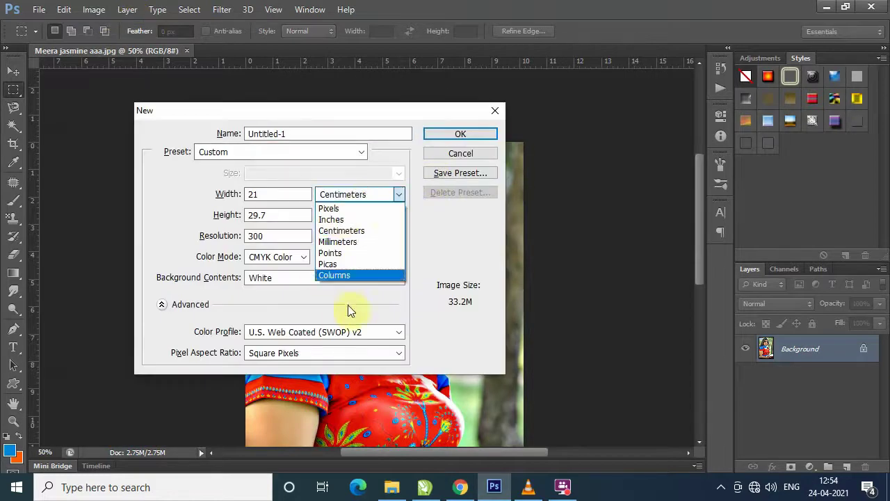
{"action": "left_click", "coordinate": [328, 208]}
{"action": "double_click", "coordinate": [282, 194]}
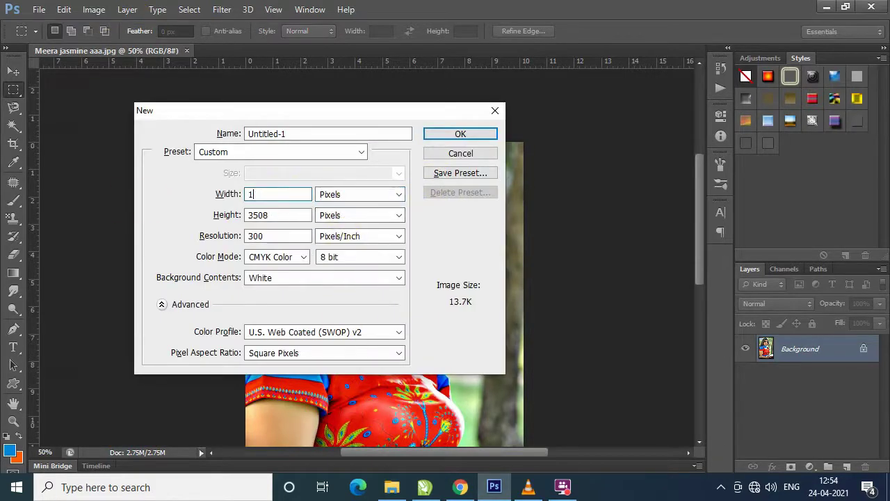
{"action": "type", "text": "080"}
{"action": "double_click", "coordinate": [273, 215]}
{"action": "type", "text": "1"}
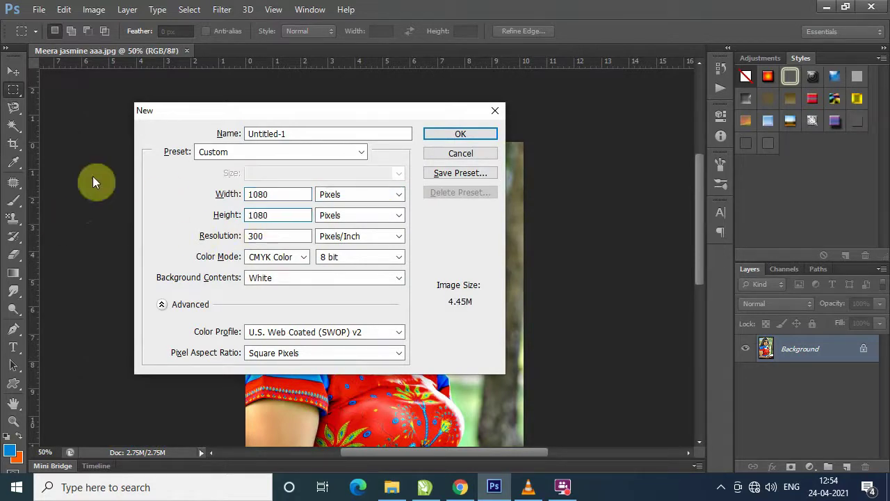
{"action": "left_click", "coordinate": [259, 257]}
{"action": "left_click", "coordinate": [272, 293]}
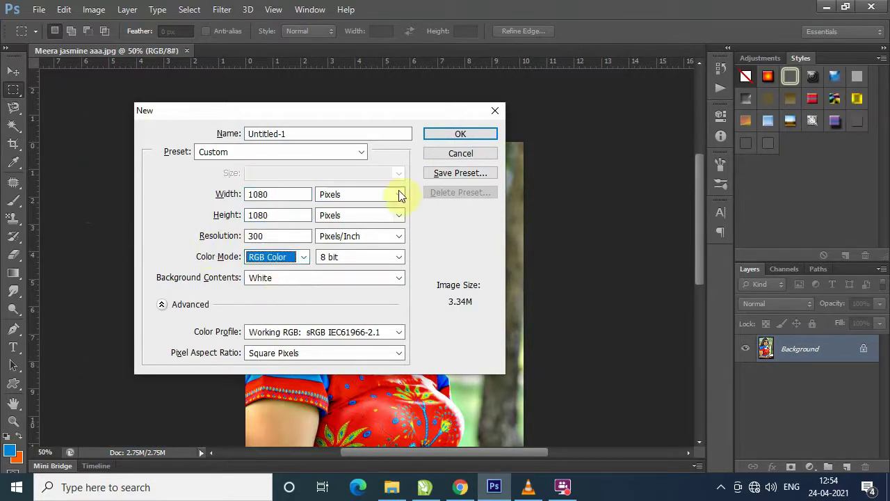
{"action": "left_click", "coordinate": [461, 133]}
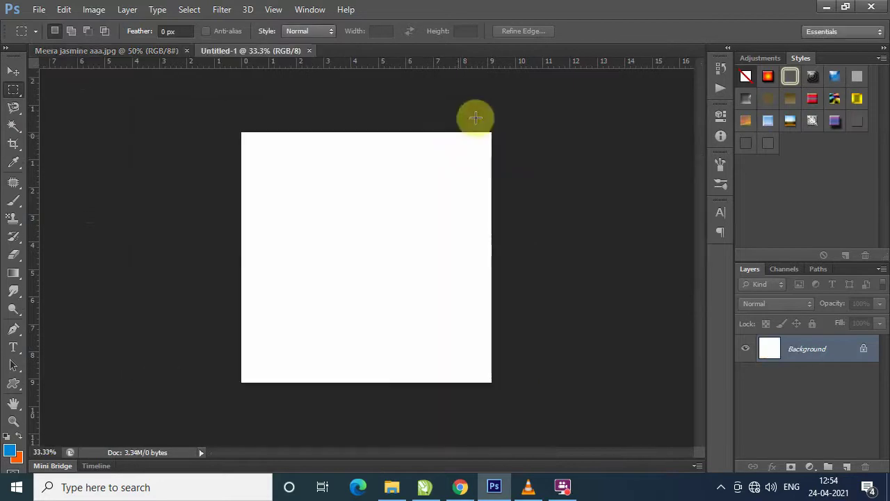
Float Untitled-1, drag the portrait into it as a layer, and maximize the window.
{"action": "left_click_drag", "start_coordinate": [225, 50], "coordinate": [379, 125]}
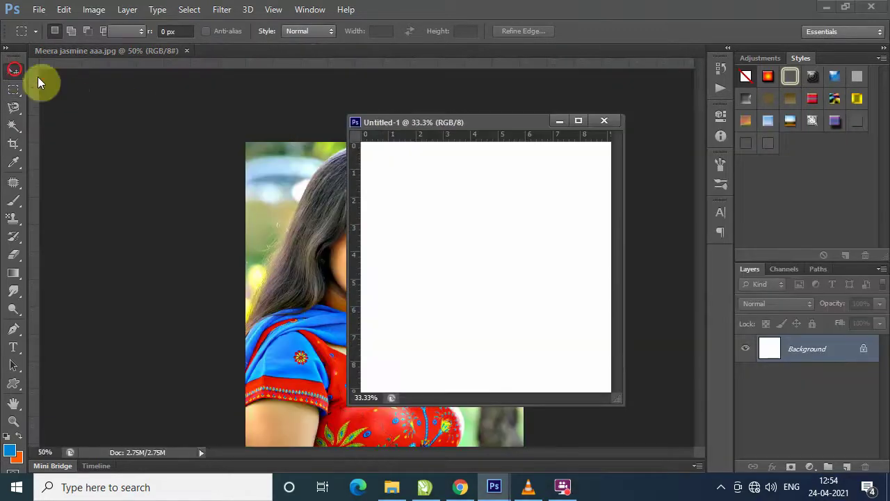
{"action": "left_click", "coordinate": [15, 71]}
{"action": "left_click_drag", "start_coordinate": [318, 209], "coordinate": [457, 227]}
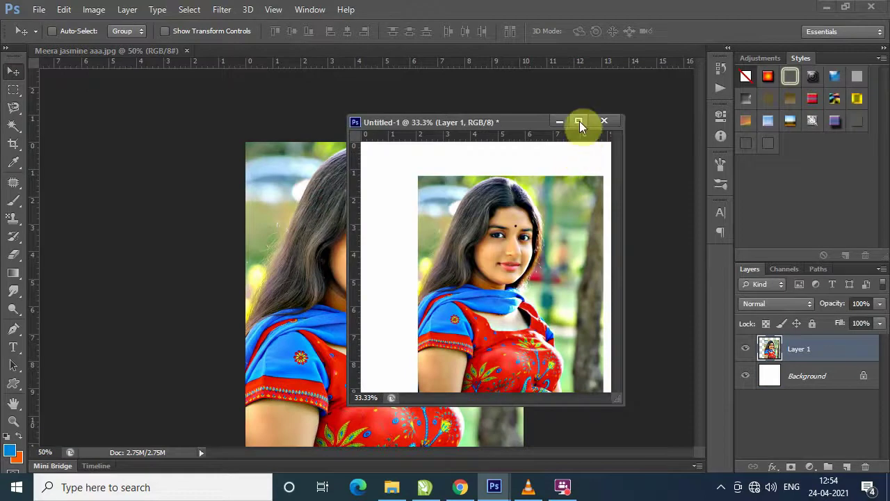
{"action": "left_click", "coordinate": [579, 122]}
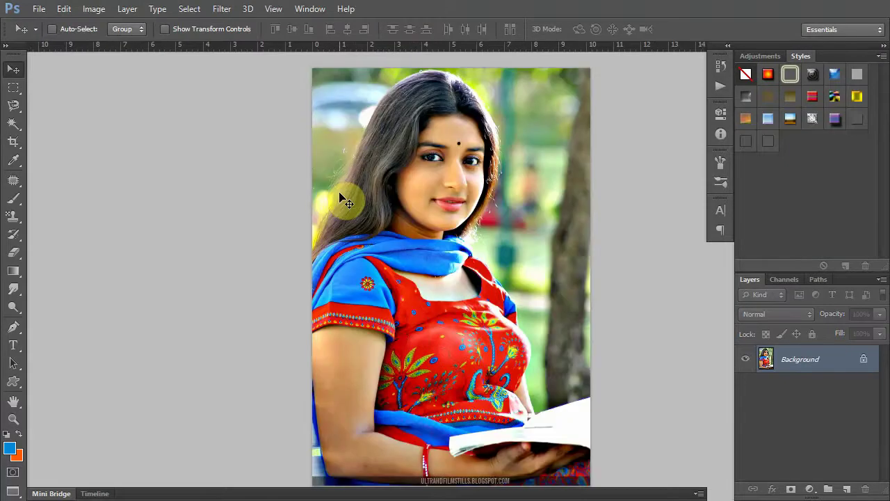
Reposition the portrait layer, Layer 1, on the white square canvas.
{"action": "mouse_move", "coordinate": [489, 263]}
{"action": "left_mouse_down"}
{"action": "mouse_move", "coordinate": [464, 237]}
{"action": "mouse_move", "coordinate": [470, 261]}
{"action": "mouse_move", "coordinate": [435, 262]}
{"action": "mouse_move", "coordinate": [459, 266]}
{"action": "left_mouse_up"}
{"action": "scroll", "coordinate": [415, 287], "scroll_direction": "up", "scroll_amount": 1}
{"action": "scroll", "coordinate": [415, 287], "scroll_direction": "up", "scroll_amount": 1}
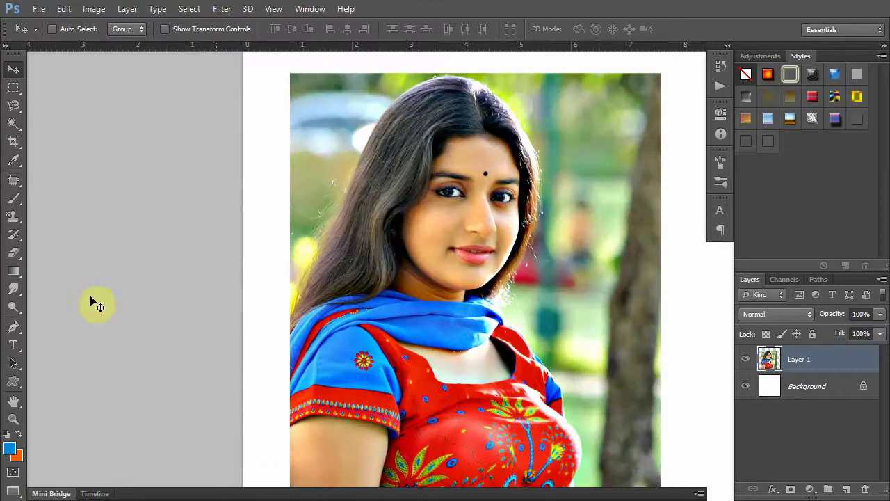
{"action": "left_click", "coordinate": [15, 328]}
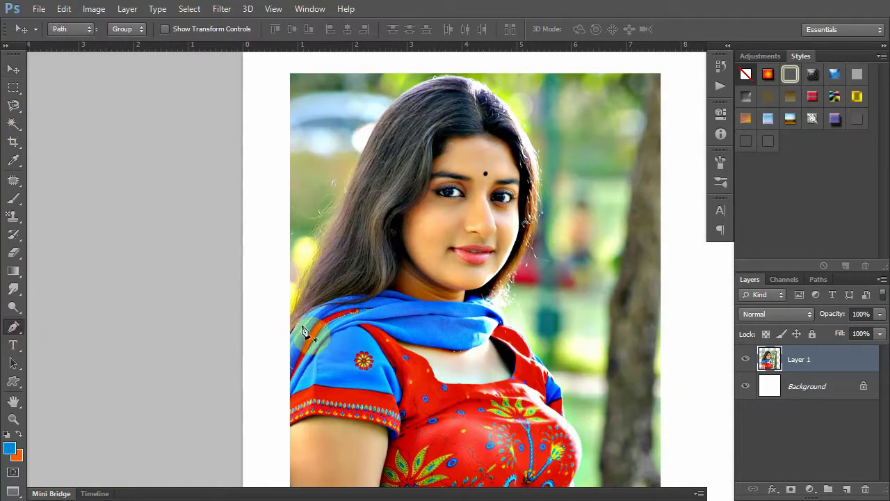
Zoom in on the left hair edge and start the pen path up it.
{"action": "key", "text": "f"}
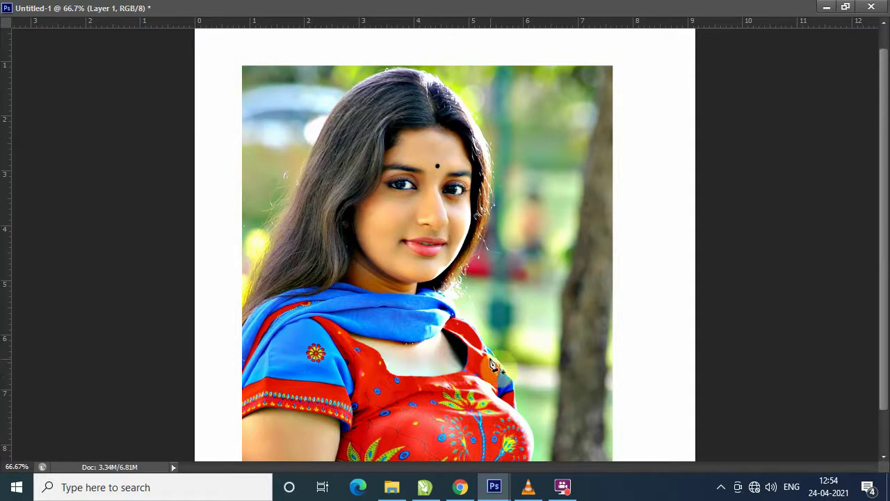
{"action": "left_click", "coordinate": [565, 489]}
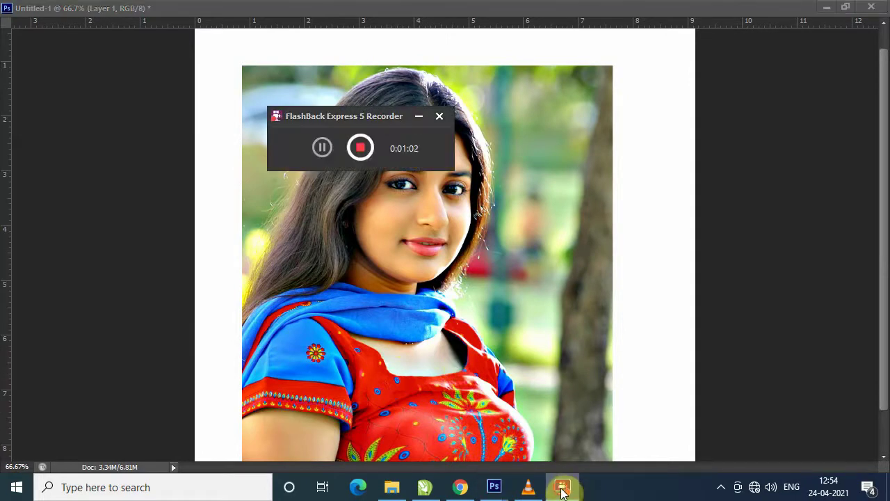
{"action": "left_click", "coordinate": [556, 483]}
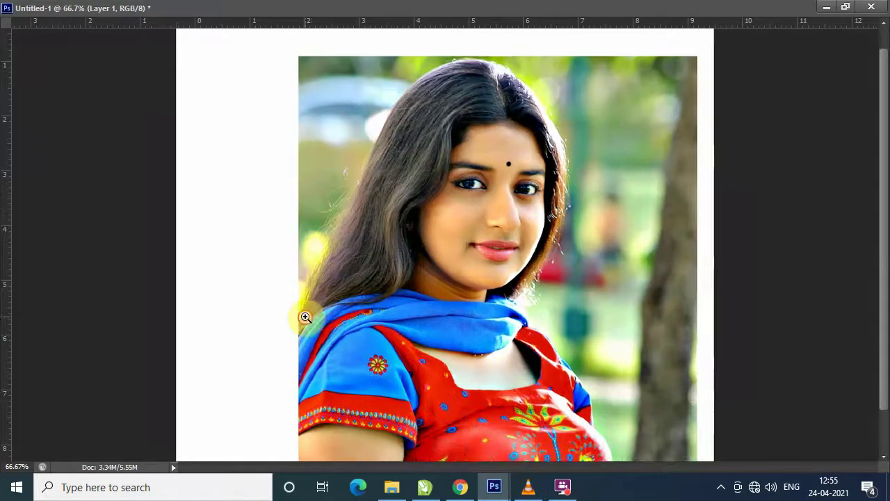
{"action": "double_click", "coordinate": [305, 317]}
{"action": "left_click_drag", "start_coordinate": [199, 304], "coordinate": [220, 332]}
{"action": "left_click", "coordinate": [186, 391]}
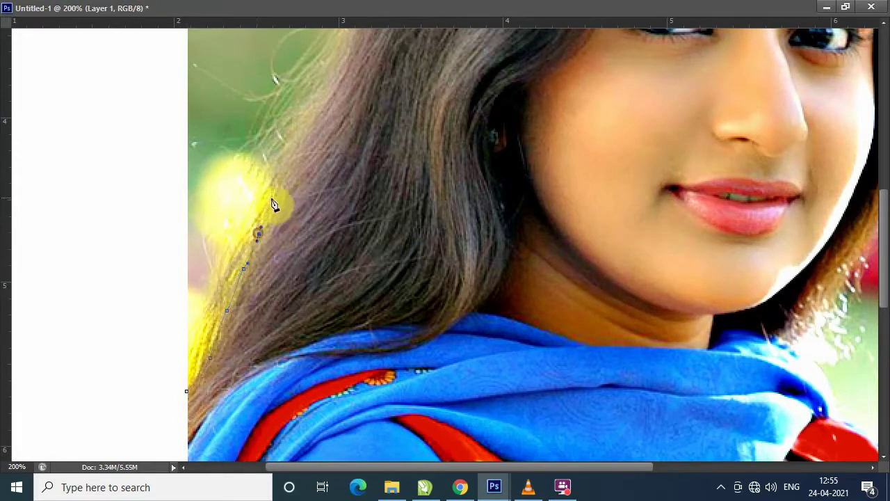
{"action": "left_click_drag", "start_coordinate": [274, 197], "coordinate": [292, 146]}
{"action": "left_click", "coordinate": [313, 112]}
{"action": "left_click", "coordinate": [331, 81]}
Continue the path up the hair outline and over the crown to the right side.
{"action": "left_click_drag", "start_coordinate": [331, 84], "coordinate": [320, 278]}
{"action": "left_click", "coordinate": [313, 343]}
{"action": "left_click", "coordinate": [341, 271]}
{"action": "left_click", "coordinate": [363, 219]}
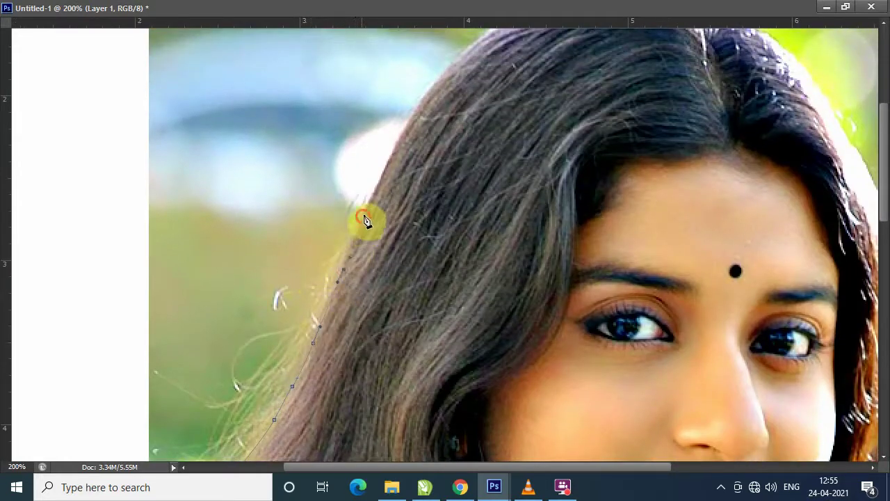
{"action": "left_click", "coordinate": [396, 148]}
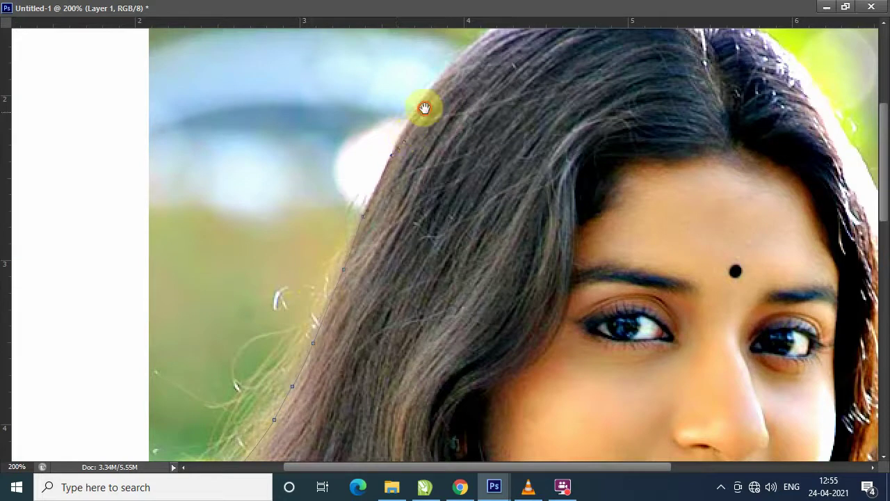
{"action": "left_click_drag", "start_coordinate": [423, 110], "coordinate": [308, 274]}
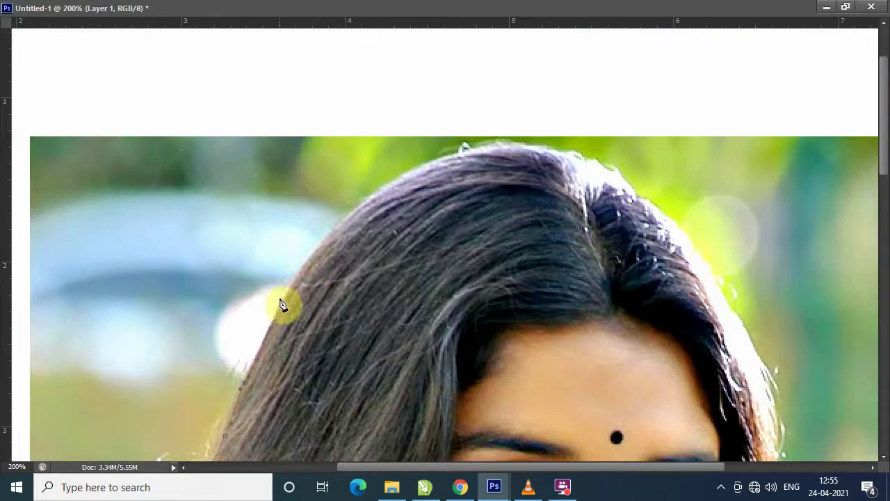
{"action": "left_click", "coordinate": [295, 284]}
{"action": "left_click", "coordinate": [342, 221]}
{"action": "left_click_drag", "start_coordinate": [393, 182], "coordinate": [405, 174]}
{"action": "left_click_drag", "start_coordinate": [582, 160], "coordinate": [605, 166]}
{"action": "left_click_drag", "start_coordinate": [638, 194], "coordinate": [653, 205]}
Trace the path down the right side of the hair to the neck.
{"action": "mouse_move", "coordinate": [691, 240]}
{"action": "left_mouse_down"}
{"action": "mouse_move", "coordinate": [527, 192]}
{"action": "mouse_move", "coordinate": [540, 210]}
{"action": "left_mouse_up"}
{"action": "left_click_drag", "start_coordinate": [576, 275], "coordinate": [610, 318]}
{"action": "scroll", "coordinate": [566, 272], "scroll_direction": "down", "scroll_amount": 3}
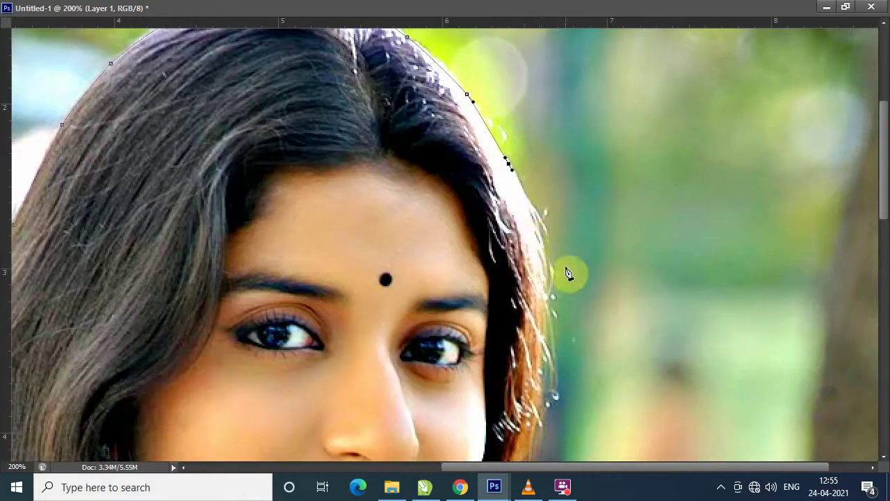
{"action": "left_click_drag", "start_coordinate": [548, 298], "coordinate": [550, 306]}
{"action": "scroll", "coordinate": [550, 306], "scroll_direction": "down", "scroll_amount": 3}
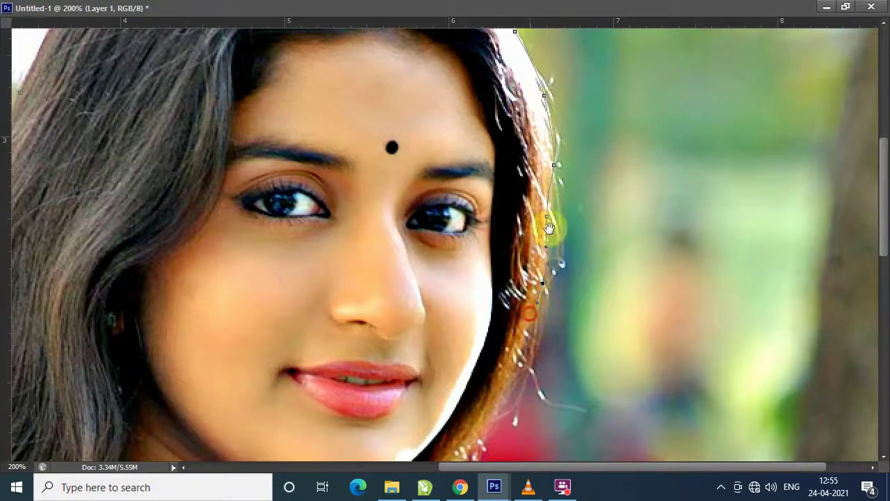
{"action": "scroll", "coordinate": [550, 208], "scroll_direction": "down", "scroll_amount": 4}
{"action": "left_click", "coordinate": [509, 237]}
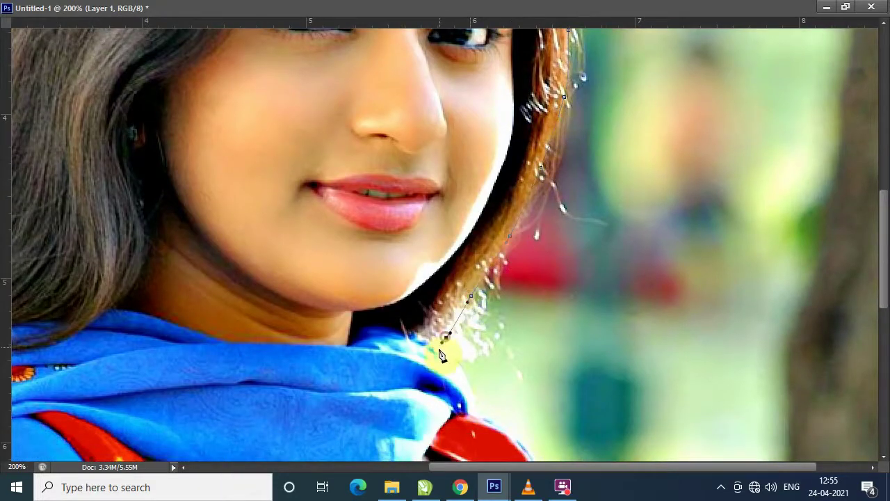
{"action": "left_click_drag", "start_coordinate": [439, 352], "coordinate": [447, 346]}
{"action": "scroll", "coordinate": [447, 346], "scroll_direction": "down", "scroll_amount": 4}
{"action": "scroll", "coordinate": [447, 345], "scroll_direction": "right", "scroll_amount": 2}
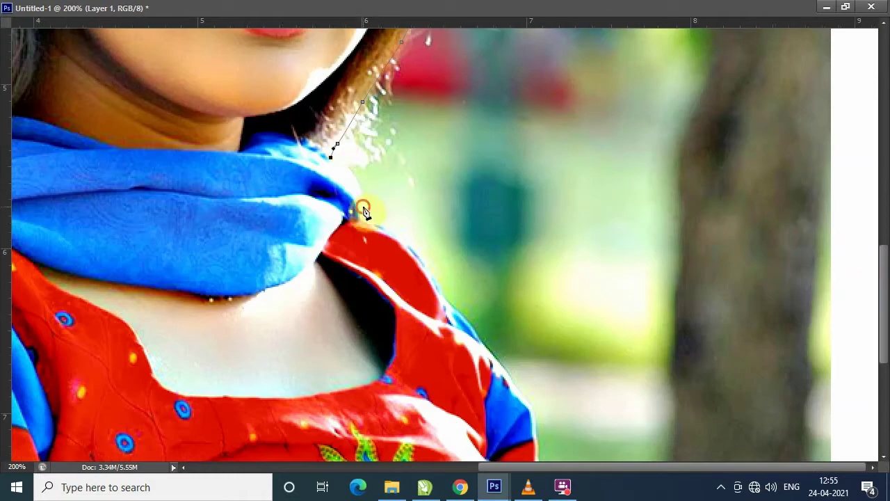
Extend the path over the shoulder and down the blouse's right edge.
{"action": "left_click", "coordinate": [399, 239]}
{"action": "scroll", "coordinate": [423, 272], "scroll_direction": "down", "scroll_amount": 3}
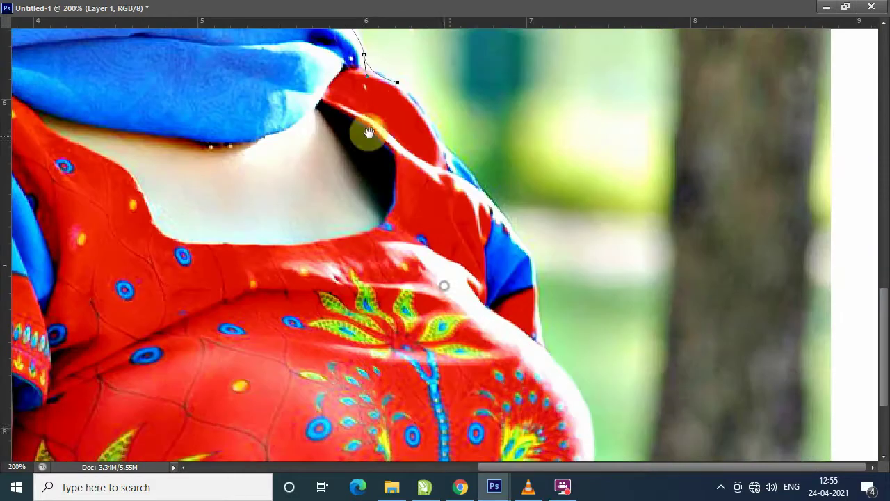
{"action": "left_click", "coordinate": [487, 198]}
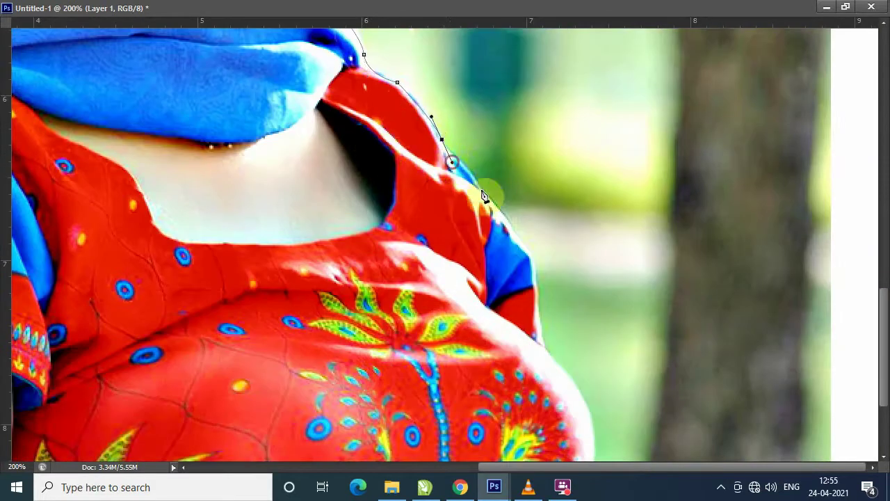
{"action": "left_click_drag", "start_coordinate": [520, 273], "coordinate": [517, 173]}
{"action": "left_click", "coordinate": [520, 137]}
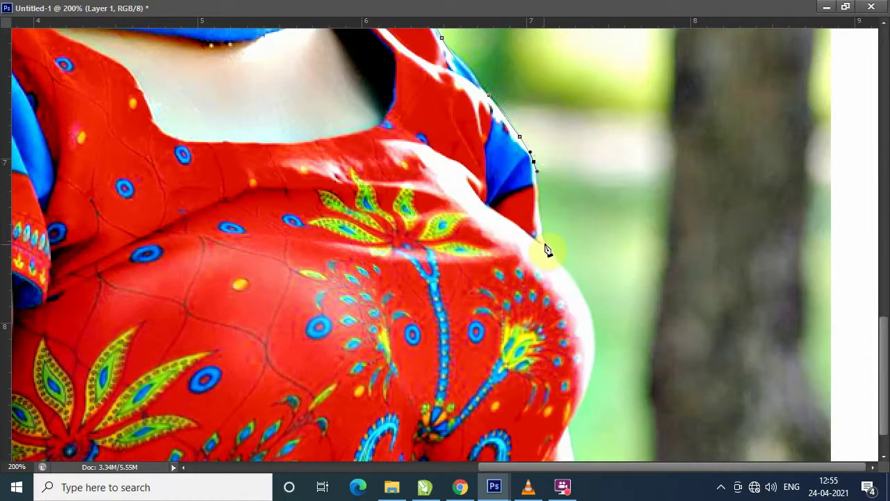
{"action": "scroll", "coordinate": [541, 252], "scroll_direction": "down", "scroll_amount": 1}
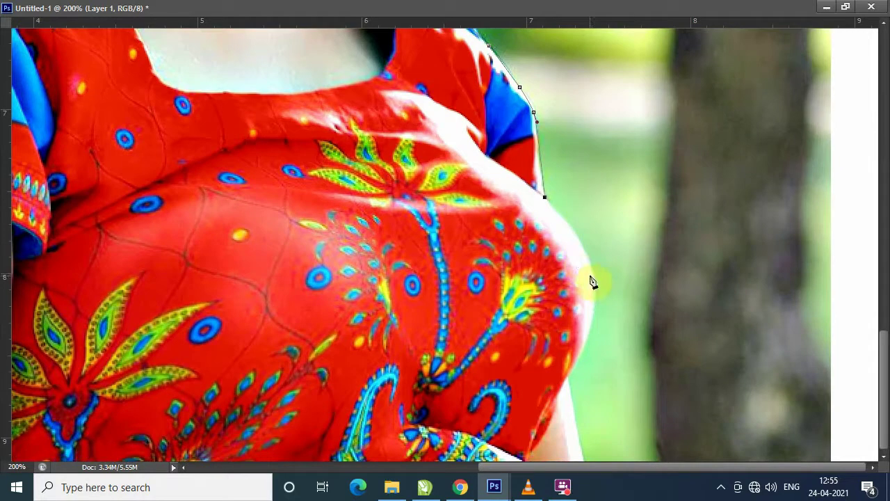
{"action": "left_click_drag", "start_coordinate": [594, 273], "coordinate": [596, 304]}
Zoom out and close the path around the bottom of the portrait.
{"action": "key", "text": "ctrl+minus"}
{"action": "key", "text": "ctrl+minus"}
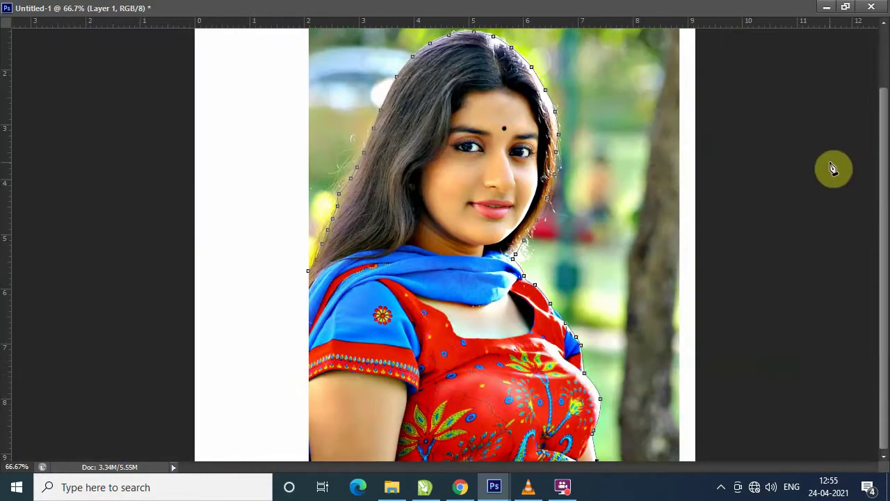
{"action": "key", "text": "f"}
{"action": "key", "text": "Tab"}
{"action": "scroll", "coordinate": [582, 192], "scroll_direction": "down", "scroll_amount": 3}
{"action": "left_click_drag", "start_coordinate": [441, 446], "coordinate": [326, 448]}
{"action": "left_click", "coordinate": [243, 395]}
{"action": "left_click", "coordinate": [225, 314]}
Make the path a selection with no feather and cut it onto Layer 2.
{"action": "right_click", "coordinate": [326, 211]}
{"action": "left_click", "coordinate": [377, 219]}
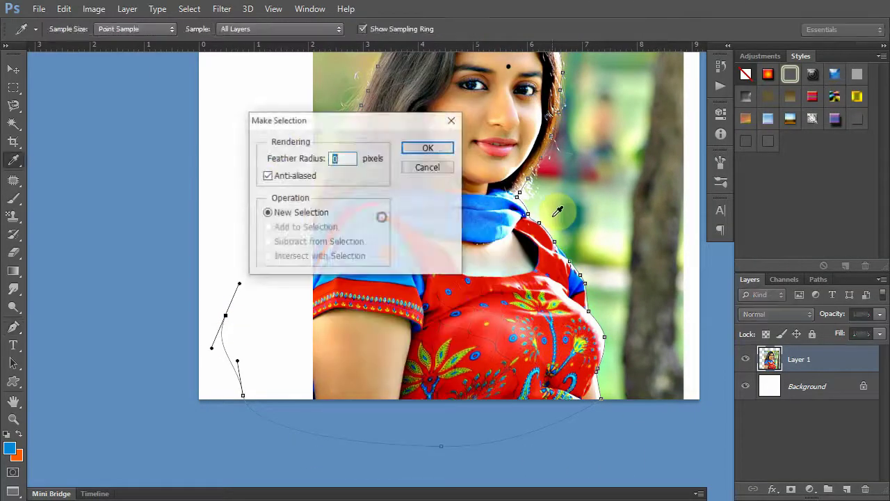
{"action": "key", "text": "Return"}
{"action": "key", "text": "ctrl+shift+j"}
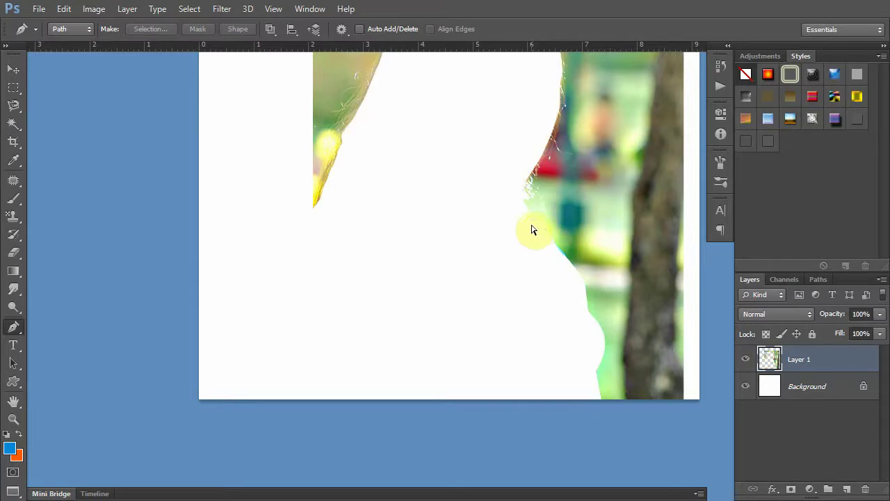
{"action": "left_click_drag", "start_coordinate": [531, 229], "coordinate": [495, 219]}
Select Layer 2 and align the cut-out woman on the canvas.
{"action": "left_click", "coordinate": [14, 69]}
{"action": "key", "text": "Tab"}
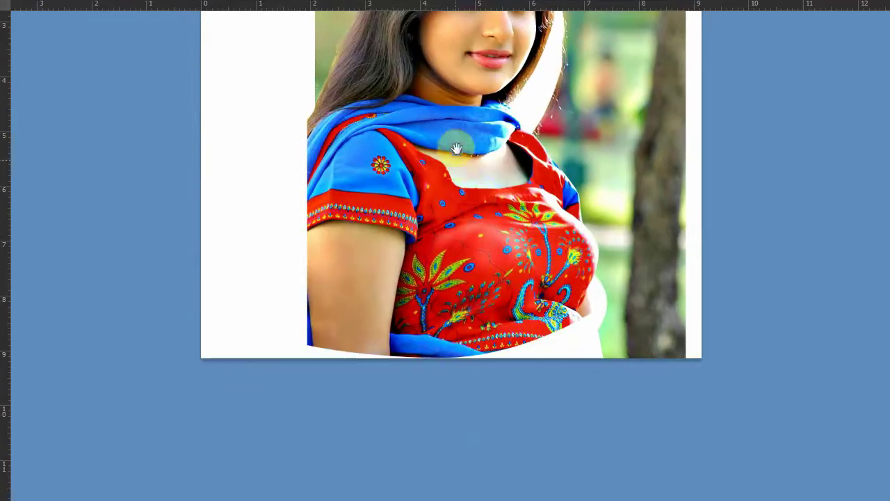
{"action": "left_click_drag", "start_coordinate": [459, 139], "coordinate": [497, 170]}
{"action": "right_click", "coordinate": [496, 223]}
{"action": "left_click", "coordinate": [496, 223]}
{"action": "left_click_drag", "start_coordinate": [483, 245], "coordinate": [478, 224]}
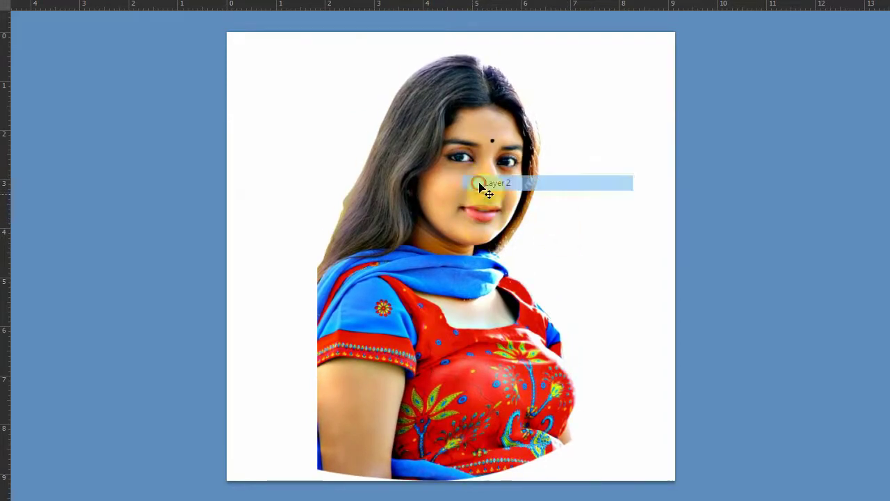
{"action": "key", "text": "f"}
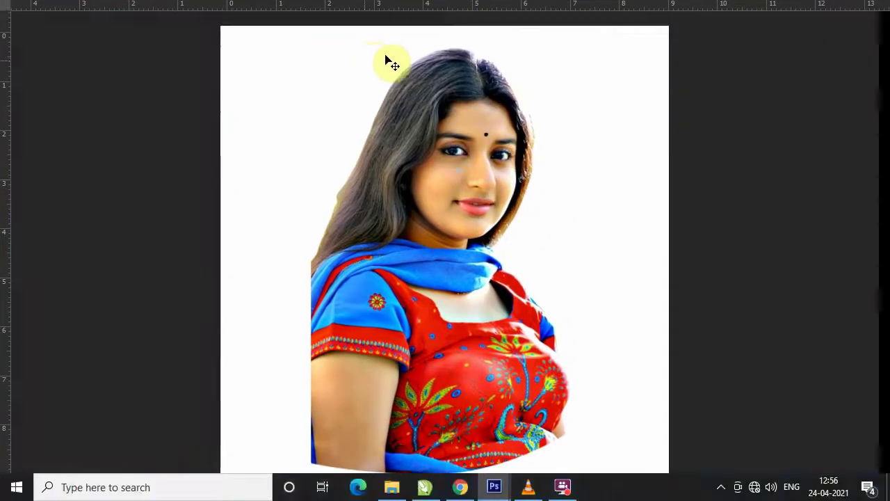
Apply Sharpen Edges to the portrait and zoom in on the face.
{"action": "key", "text": "f"}
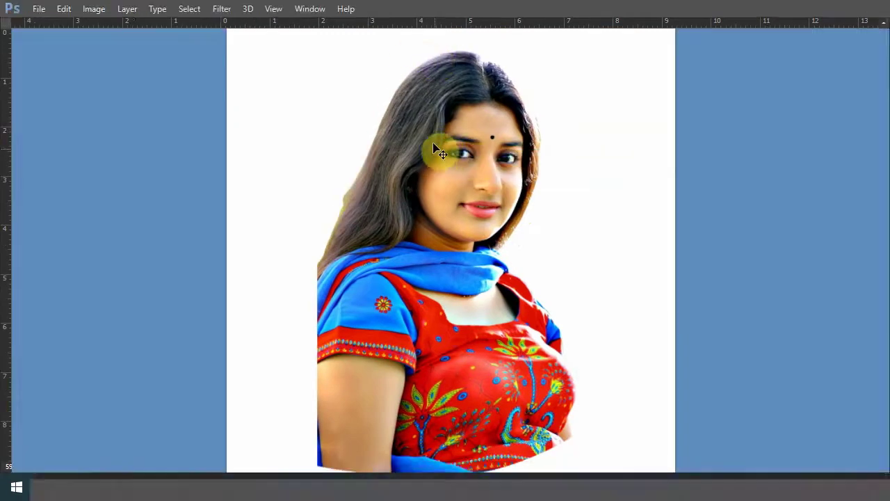
{"action": "left_click", "coordinate": [94, 8]}
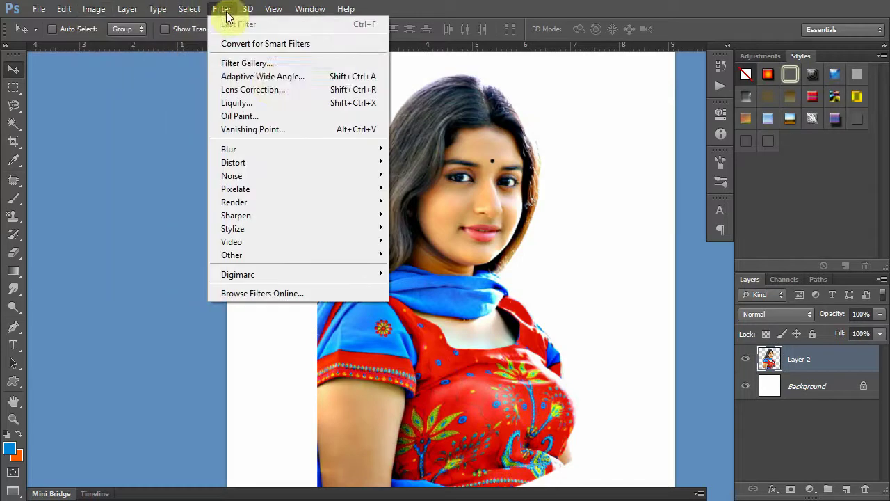
{"action": "mouse_move", "coordinate": [236, 215]}
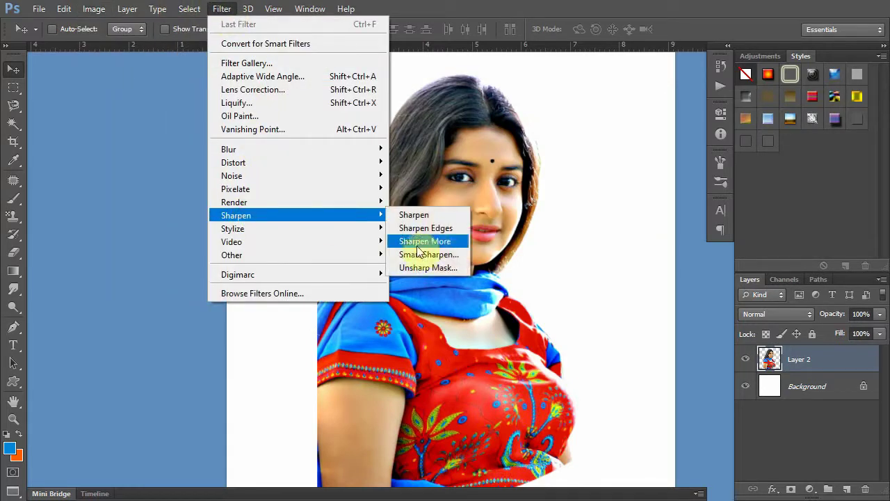
{"action": "left_click", "coordinate": [427, 231]}
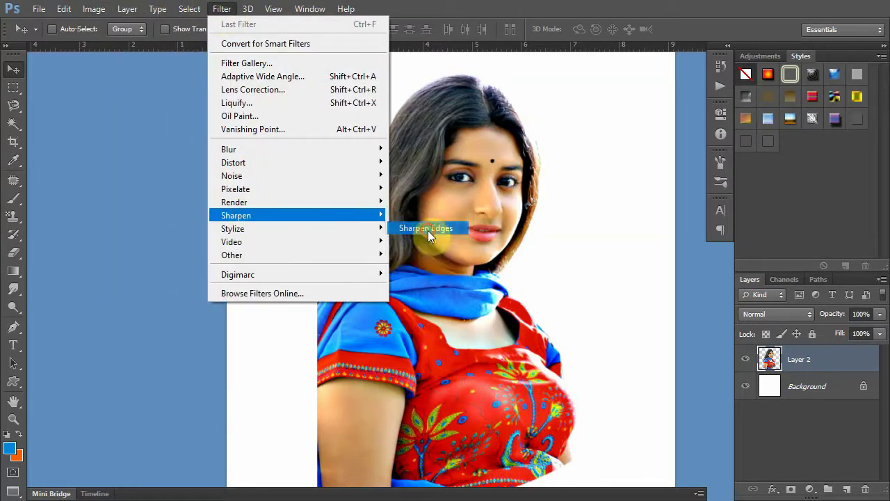
{"action": "left_click", "coordinate": [481, 203]}
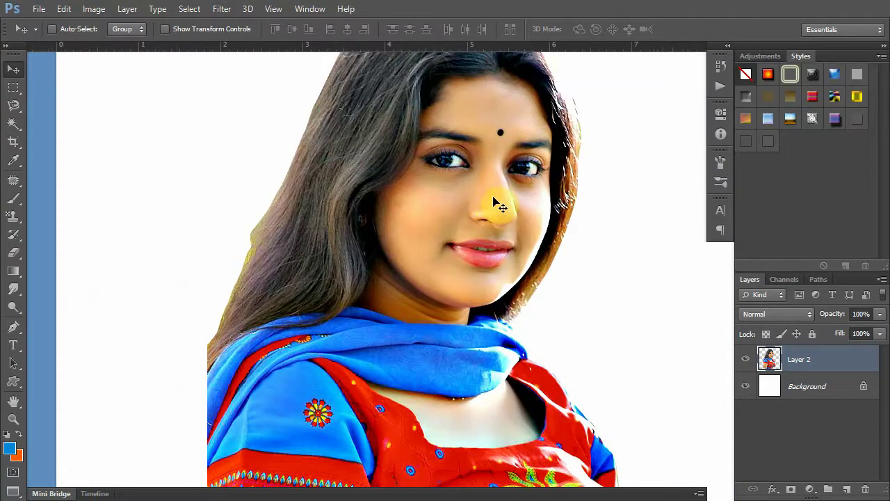
{"action": "left_click", "coordinate": [495, 203]}
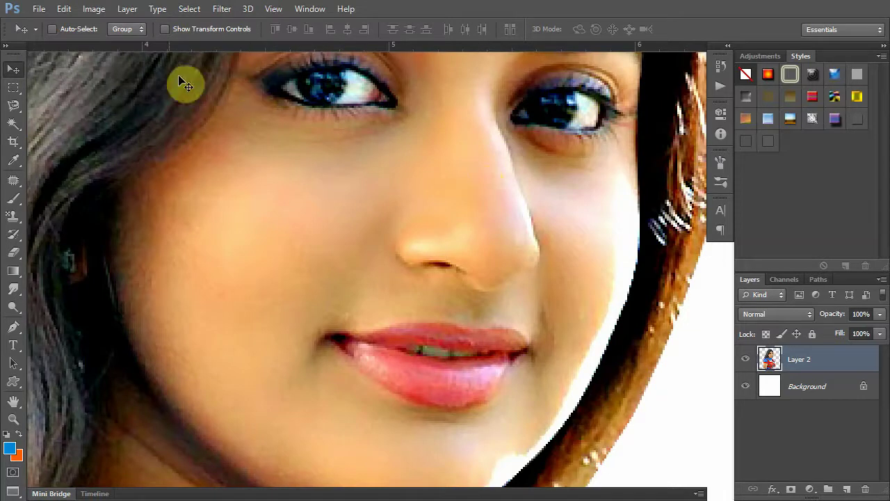
Apply the Sharpen filter once more and pan to check the result.
{"action": "left_click", "coordinate": [222, 9]}
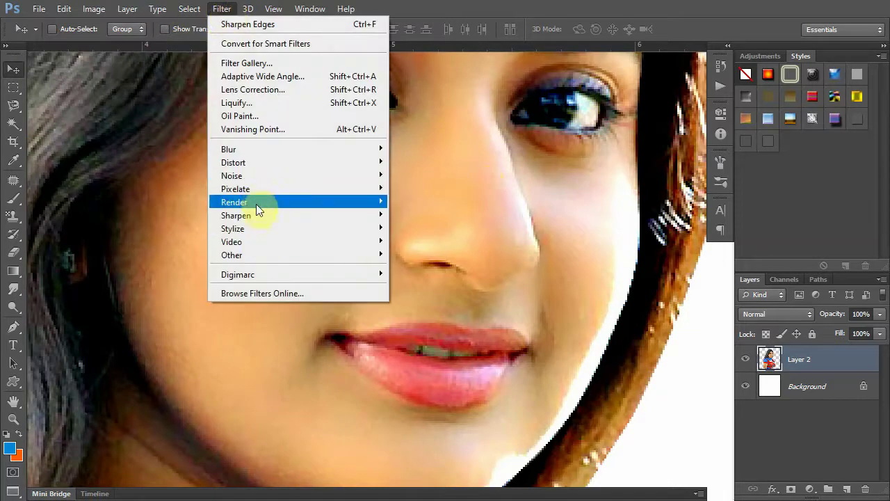
{"action": "mouse_move", "coordinate": [236, 215]}
{"action": "left_click", "coordinate": [430, 256]}
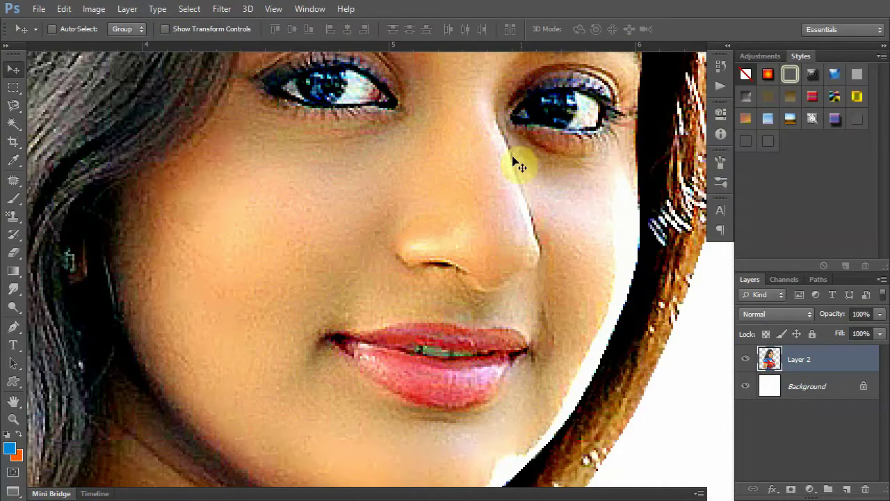
{"action": "scroll", "coordinate": [466, 207], "scroll_direction": "down", "scroll_amount": 5}
{"action": "scroll", "coordinate": [496, 189], "scroll_direction": "up", "scroll_amount": 1}
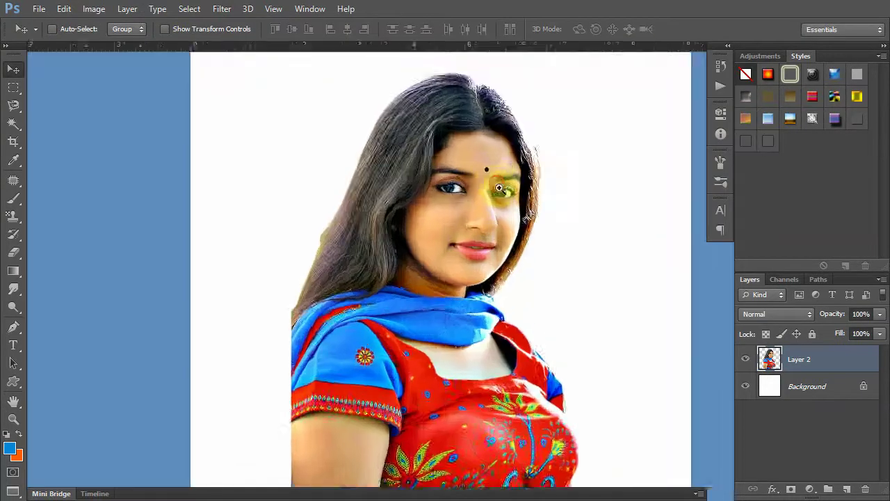
{"action": "scroll", "coordinate": [492, 187], "scroll_direction": "up", "scroll_amount": 1}
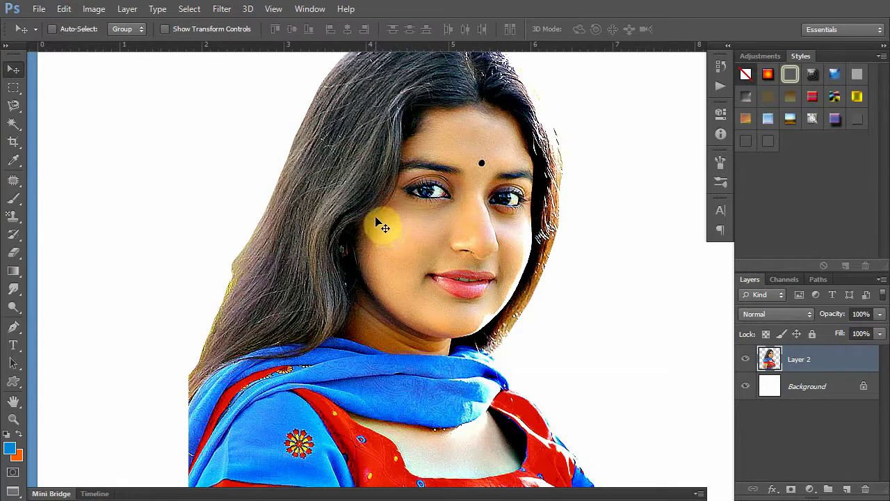
{"action": "mouse_move", "coordinate": [470, 138]}
{"action": "left_mouse_down"}
{"action": "mouse_move", "coordinate": [336, 223]}
{"action": "mouse_move", "coordinate": [351, 189]}
{"action": "left_mouse_up"}
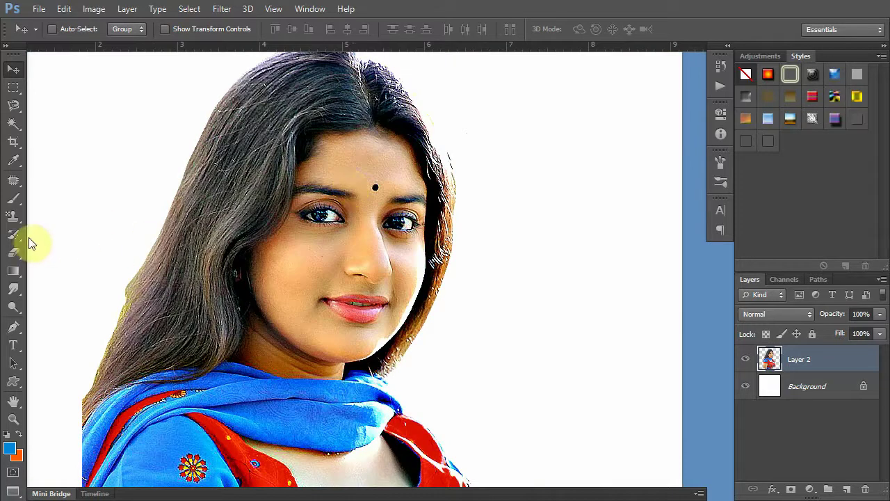
{"action": "left_click", "coordinate": [94, 8]}
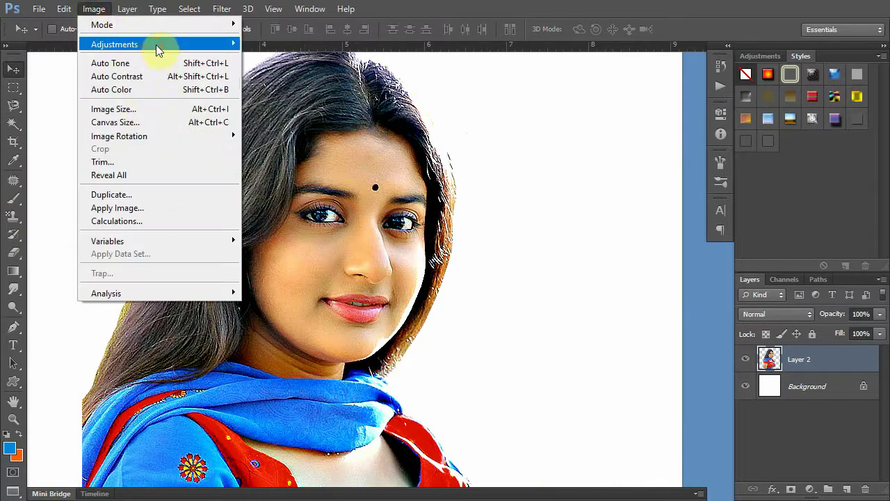
Apply Selective Color to Whites: Cyan +100, Magenta +72, Yellow +82, Black -26.
{"action": "left_click", "coordinate": [320, 254]}
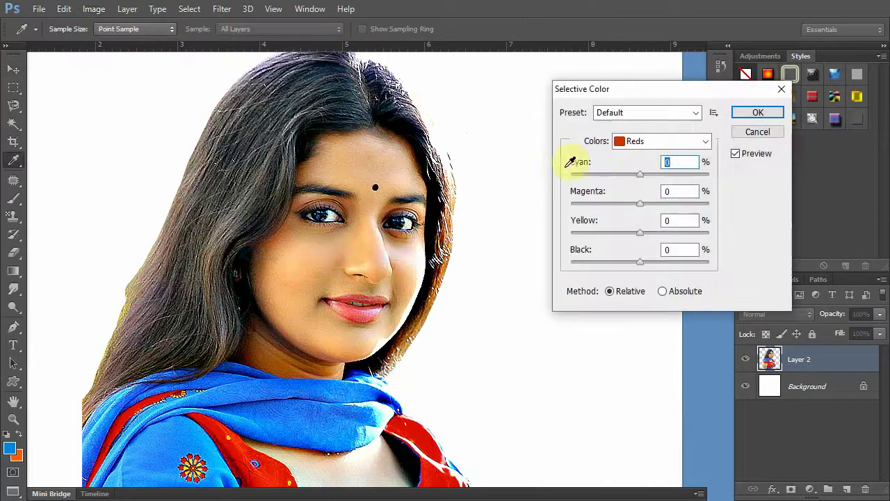
{"action": "left_click", "coordinate": [640, 141]}
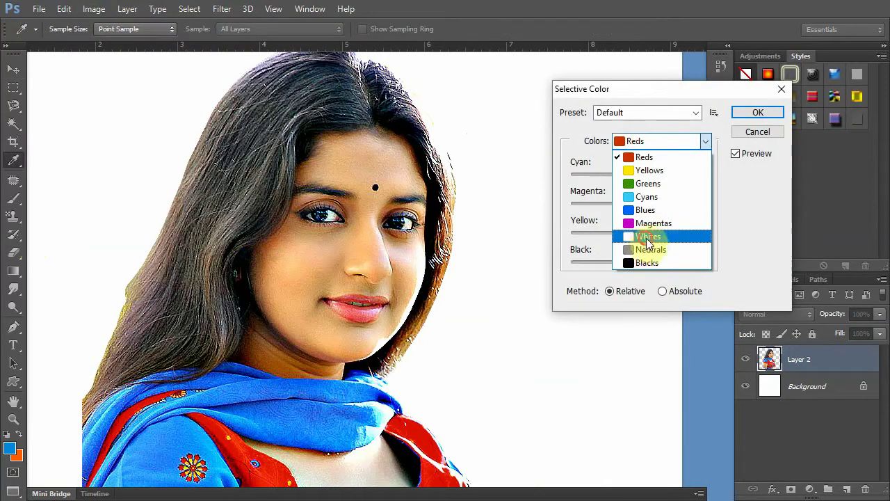
{"action": "left_click", "coordinate": [661, 234]}
{"action": "left_click_drag", "start_coordinate": [641, 235], "coordinate": [647, 234]}
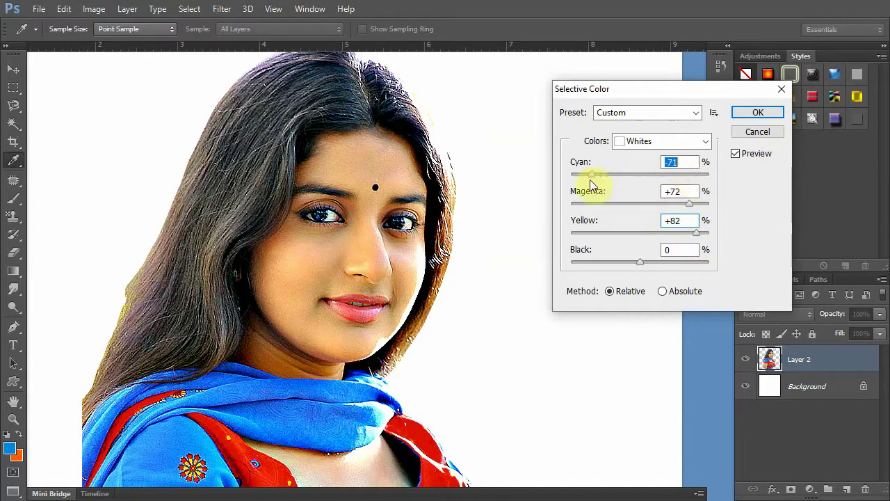
{"action": "mouse_move", "coordinate": [643, 265]}
{"action": "left_mouse_down"}
{"action": "mouse_move", "coordinate": [603, 270]}
{"action": "mouse_move", "coordinate": [622, 263]}
{"action": "left_mouse_up"}
{"action": "left_click", "coordinate": [656, 173]}
{"action": "left_click_drag", "start_coordinate": [656, 174], "coordinate": [633, 177]}
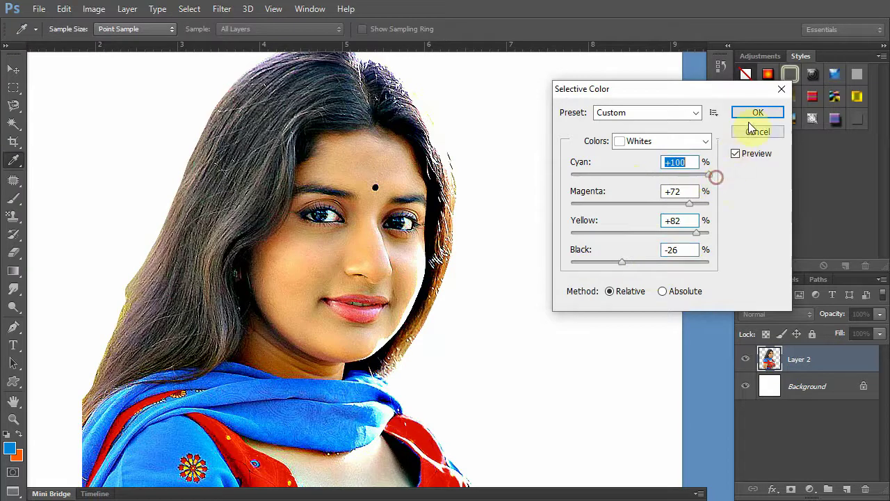
{"action": "left_click", "coordinate": [758, 114]}
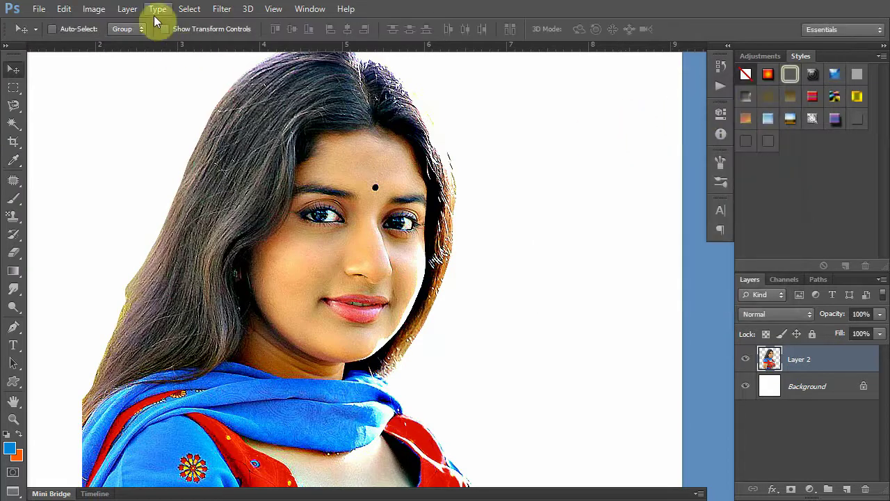
Apply a second Selective Color setting Yellows' Yellow to +47.
{"action": "left_click", "coordinate": [127, 9]}
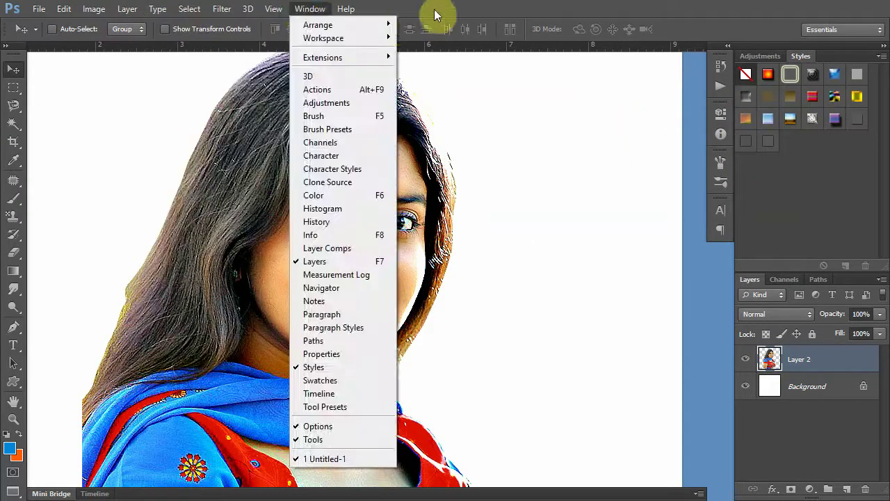
{"action": "left_click", "coordinate": [296, 10]}
{"action": "left_click", "coordinate": [222, 9]}
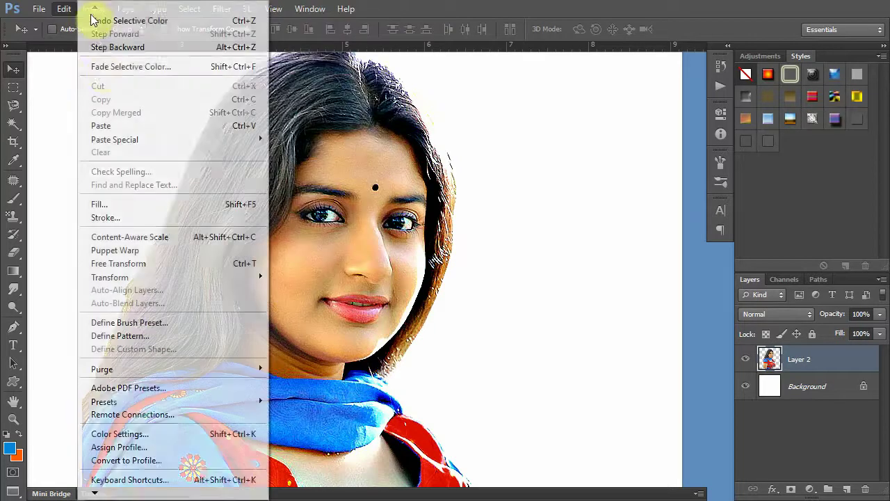
{"action": "left_click", "coordinate": [63, 10]}
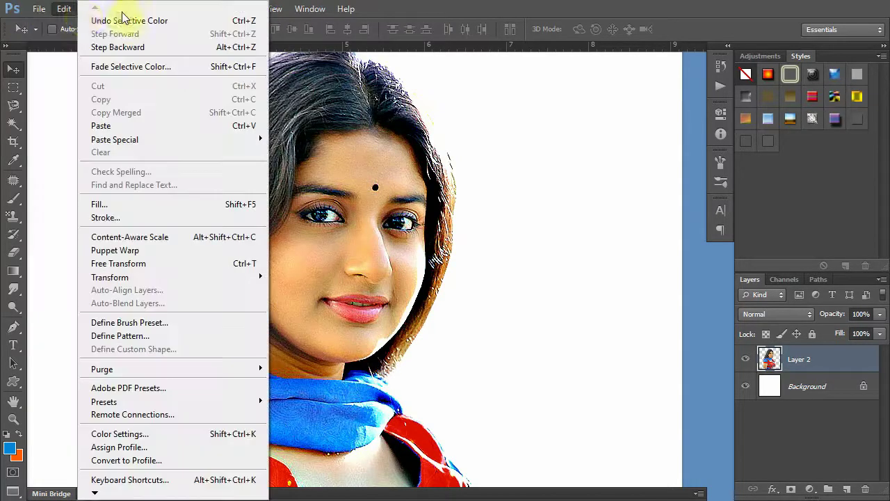
{"action": "left_click", "coordinate": [113, 44]}
{"action": "left_click", "coordinate": [303, 253]}
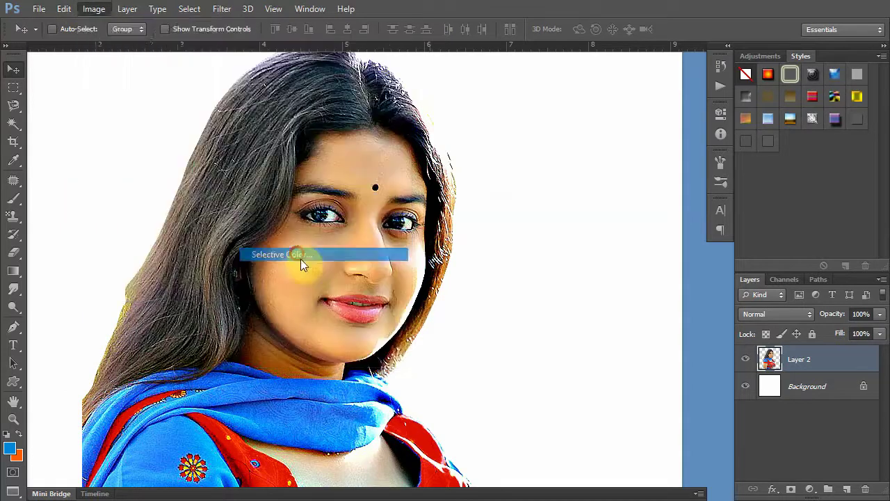
{"action": "left_click", "coordinate": [637, 141]}
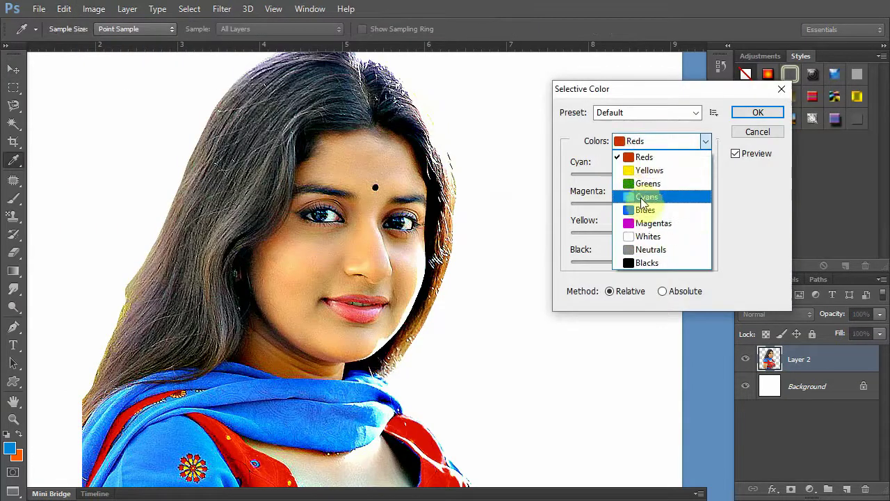
{"action": "left_click", "coordinate": [644, 177]}
{"action": "left_click_drag", "start_coordinate": [642, 231], "coordinate": [655, 232]}
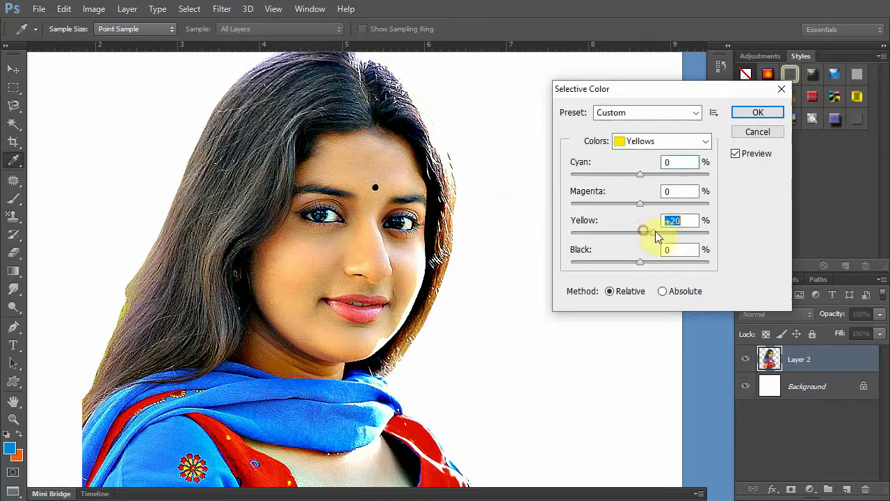
{"action": "left_click", "coordinate": [753, 114]}
{"action": "mouse_move", "coordinate": [309, 289]}
{"action": "left_mouse_down"}
{"action": "mouse_move", "coordinate": [383, 167]}
{"action": "mouse_move", "coordinate": [387, 240]}
{"action": "left_mouse_up"}
Zoom in on the eyes and set the Smudge tool strength to 25%.
{"action": "left_click", "coordinate": [414, 236]}
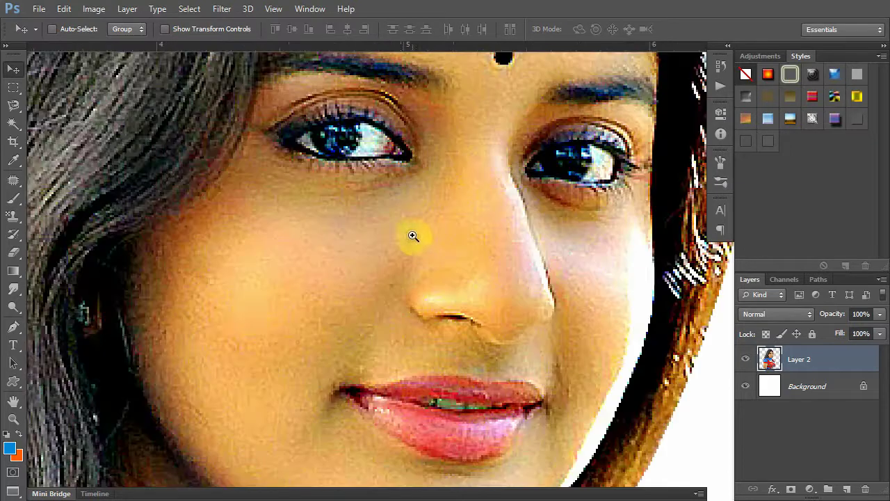
{"action": "left_click", "coordinate": [15, 290]}
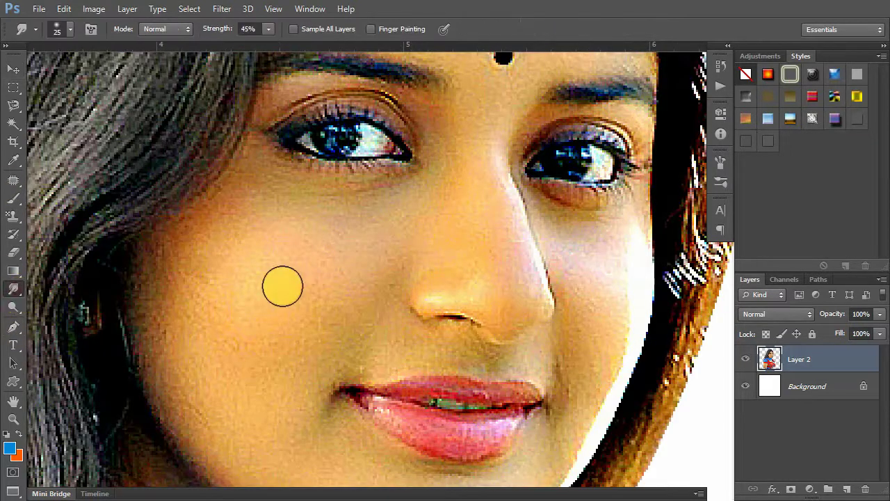
{"action": "left_click", "coordinate": [59, 33]}
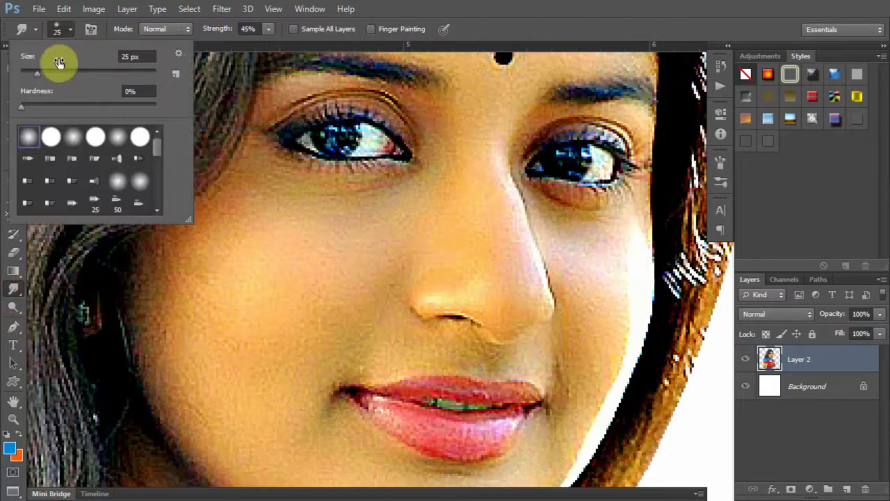
{"action": "left_click", "coordinate": [252, 31]}
{"action": "type", "text": "25"}
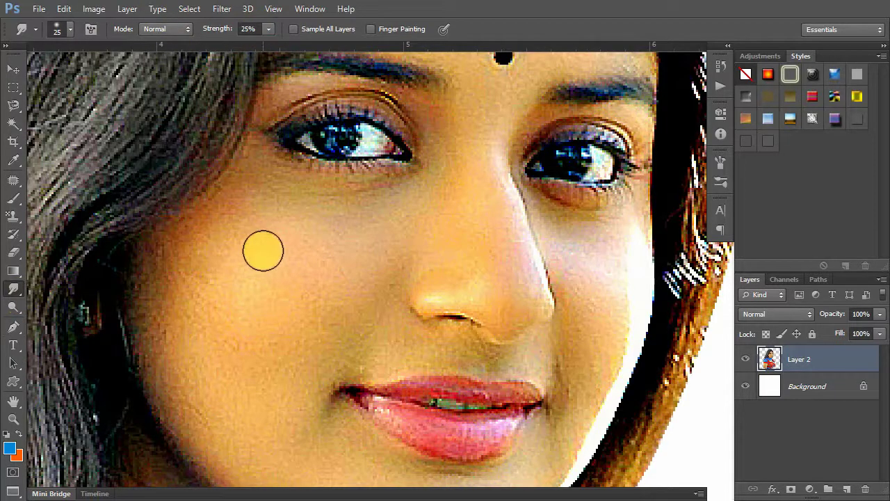
Lighten the left cheek with a small Dodge brush at Midtones, 15% exposure.
{"action": "left_click", "coordinate": [14, 307]}
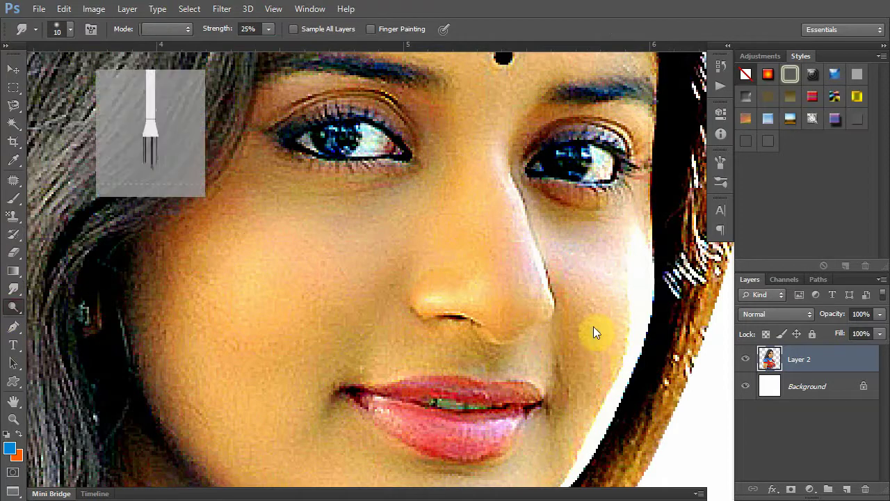
{"action": "left_click", "coordinate": [14, 307]}
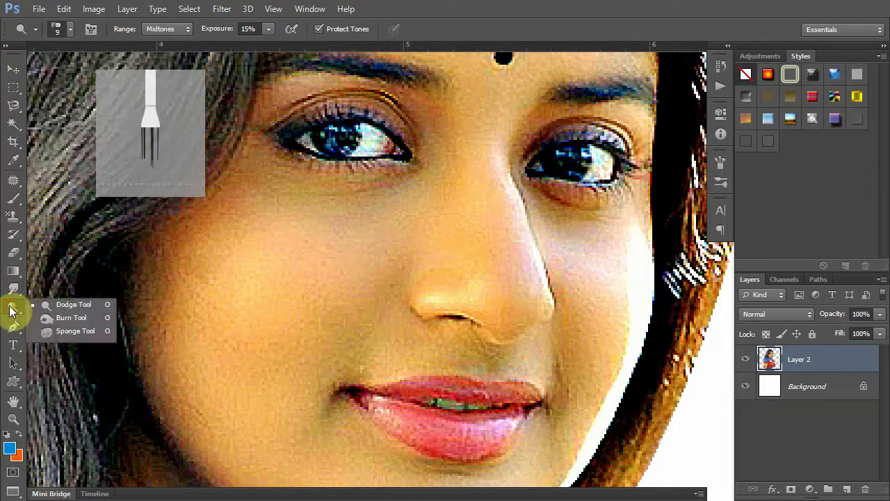
{"action": "left_click", "coordinate": [73, 306]}
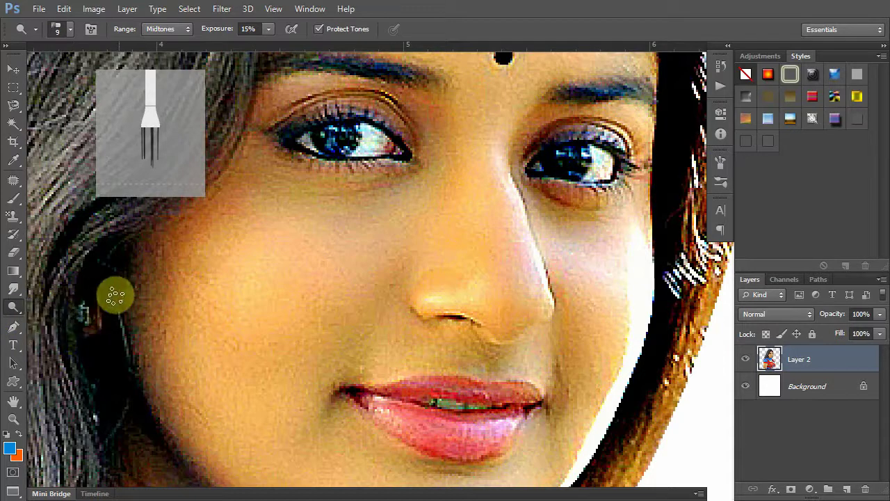
{"action": "left_click", "coordinate": [57, 30]}
{"action": "left_click", "coordinate": [24, 139]}
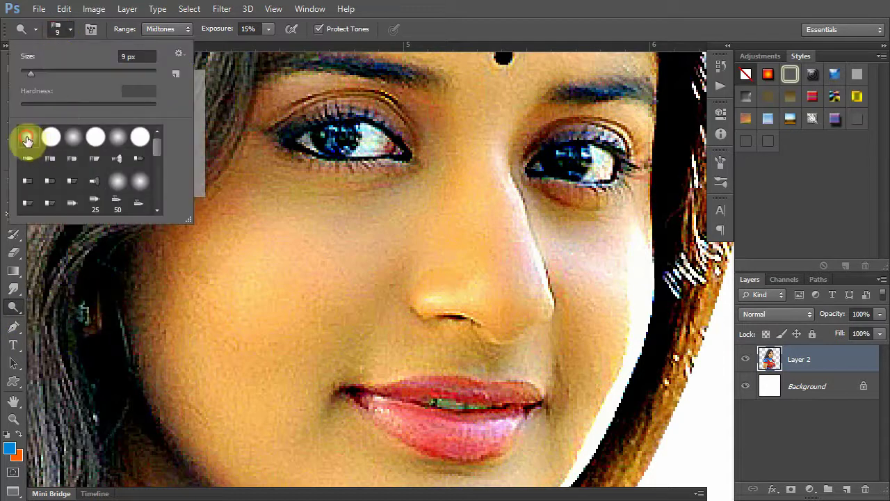
{"action": "left_click", "coordinate": [284, 289]}
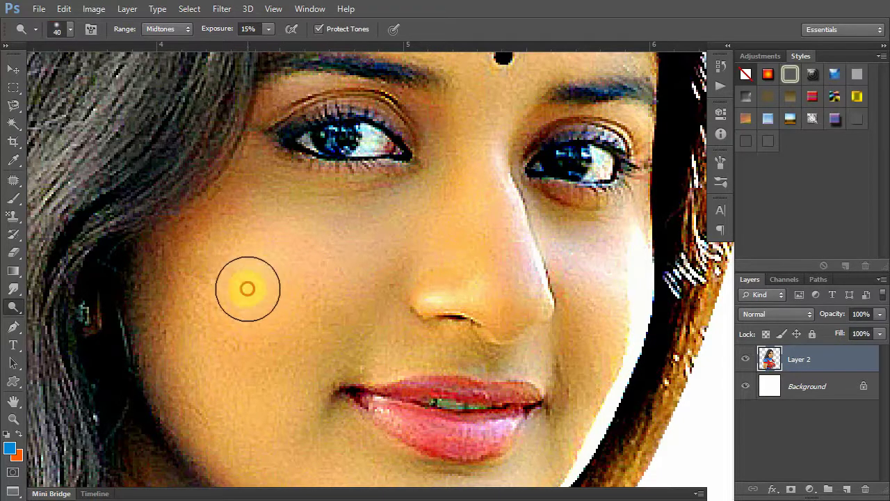
{"action": "mouse_move", "coordinate": [299, 266]}
{"action": "left_mouse_down"}
{"action": "mouse_move", "coordinate": [292, 252]}
{"action": "mouse_move", "coordinate": [312, 279]}
{"action": "mouse_move", "coordinate": [318, 358]}
{"action": "mouse_move", "coordinate": [332, 221]}
{"action": "mouse_move", "coordinate": [427, 331]}
{"action": "mouse_move", "coordinate": [364, 403]}
{"action": "left_mouse_up"}
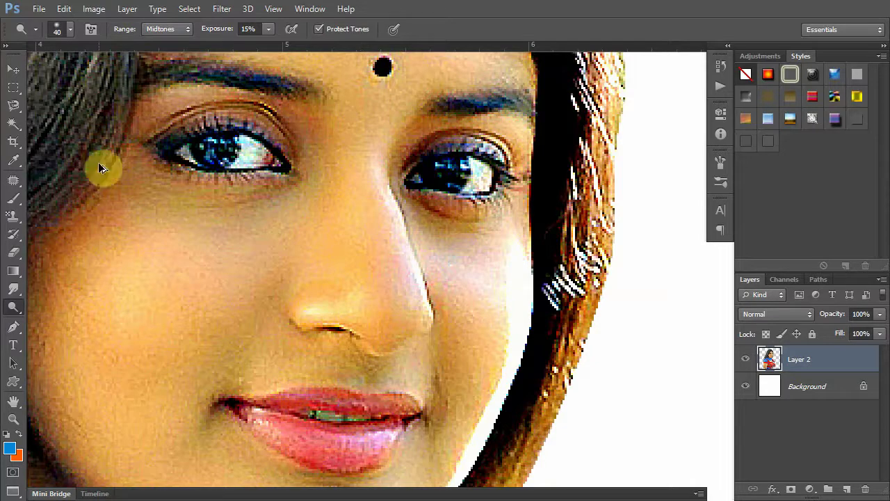
Undo the last edit, fit the image on screen, and zoom in on the face.
{"action": "left_click", "coordinate": [14, 70]}
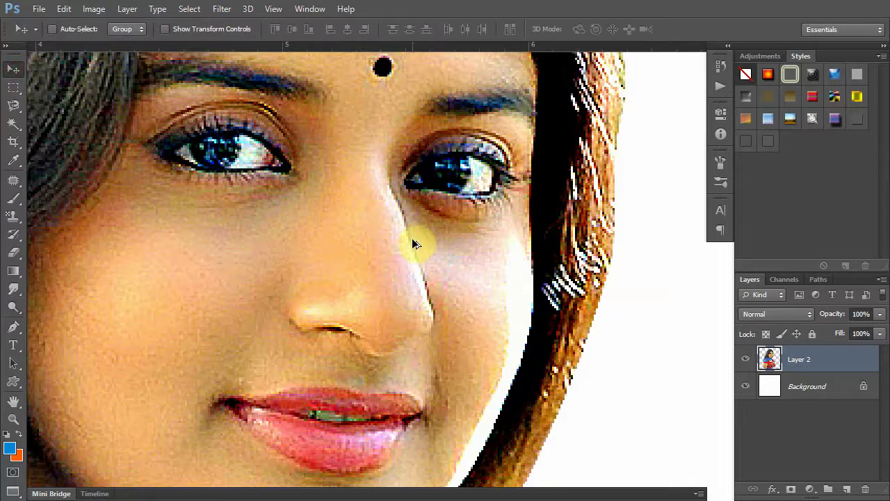
{"action": "key", "text": "ctrl+z"}
{"action": "right_click", "coordinate": [498, 252]}
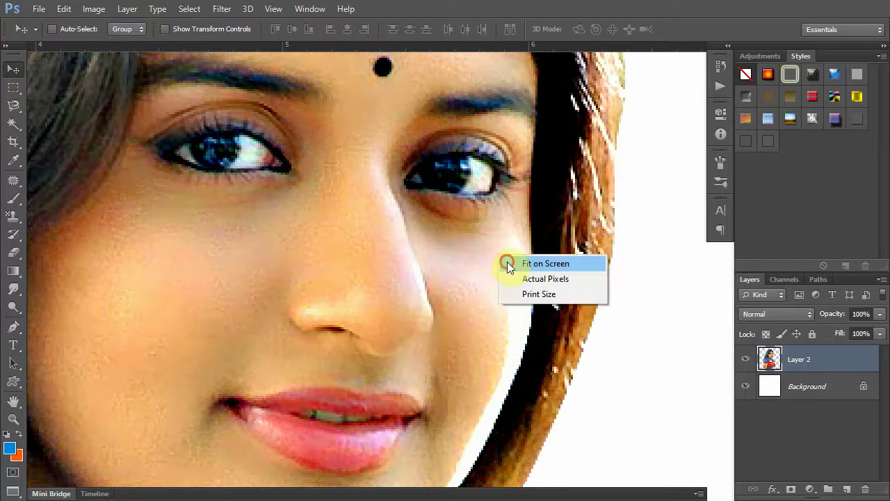
{"action": "left_click", "coordinate": [508, 260]}
{"action": "scroll", "coordinate": [510, 273], "scroll_direction": "up", "scroll_amount": 2}
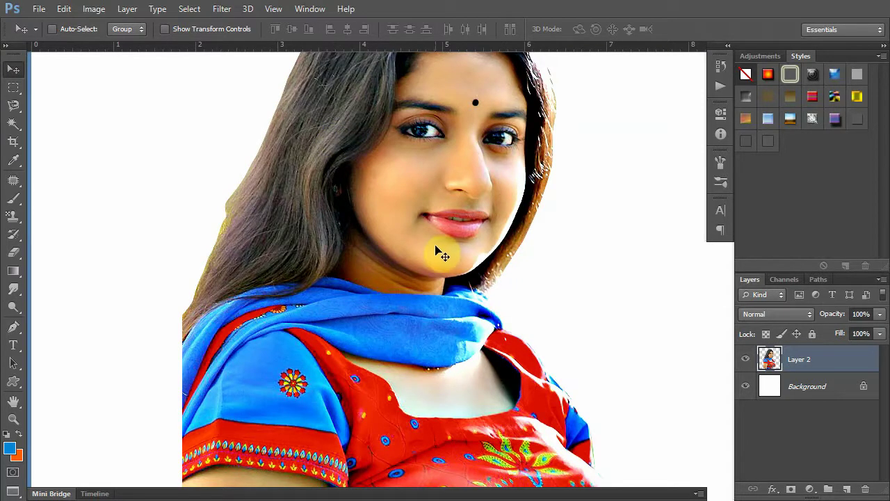
{"action": "left_click", "coordinate": [450, 207]}
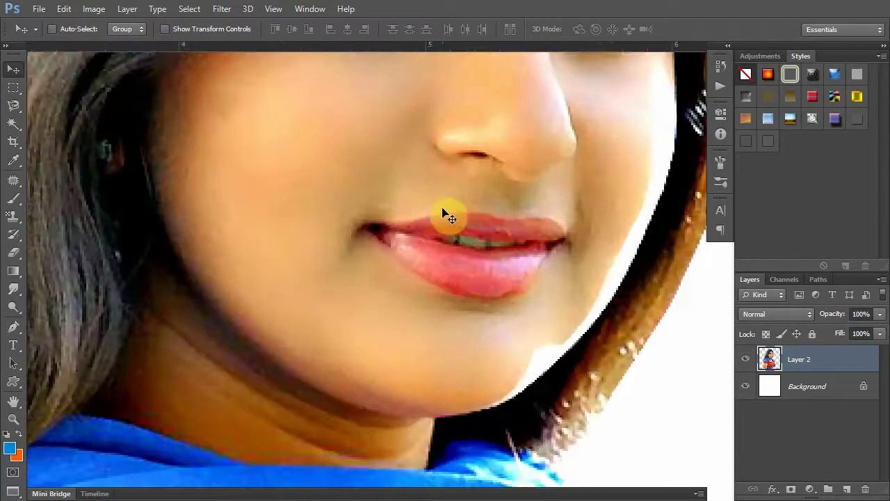
{"action": "scroll", "coordinate": [432, 292], "scroll_direction": "up", "scroll_amount": 5}
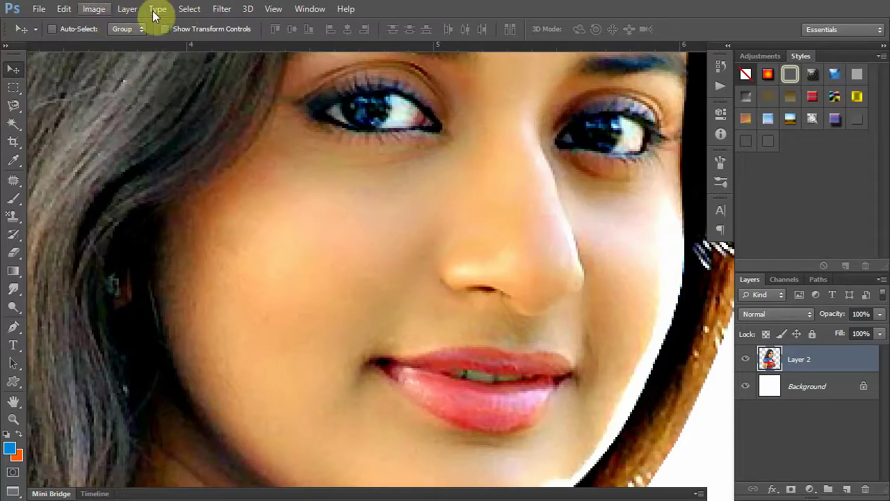
Apply Smart Sharpen with Amount 303% and Radius 0.5 px.
{"action": "left_click", "coordinate": [222, 9]}
{"action": "mouse_move", "coordinate": [236, 216]}
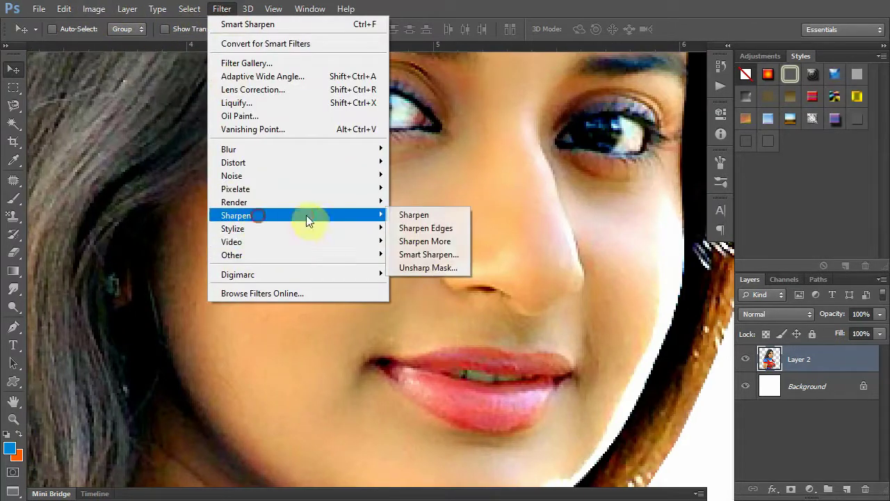
{"action": "left_click", "coordinate": [428, 254]}
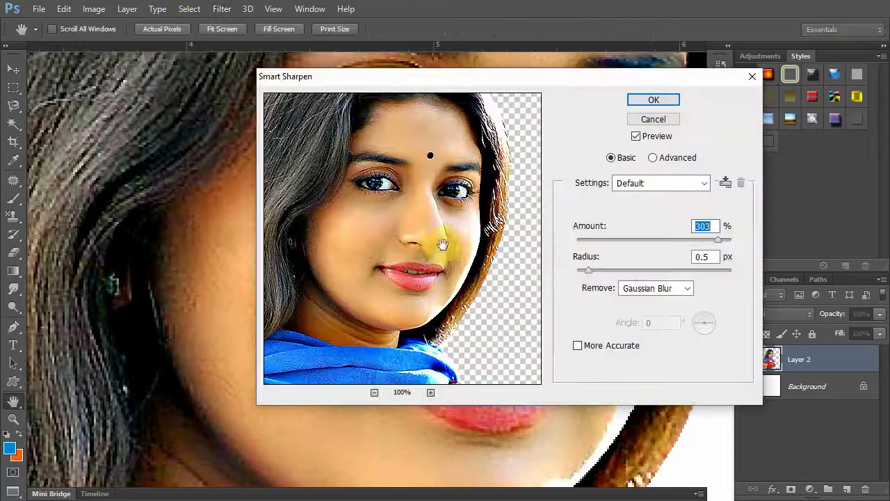
{"action": "left_click", "coordinate": [658, 100]}
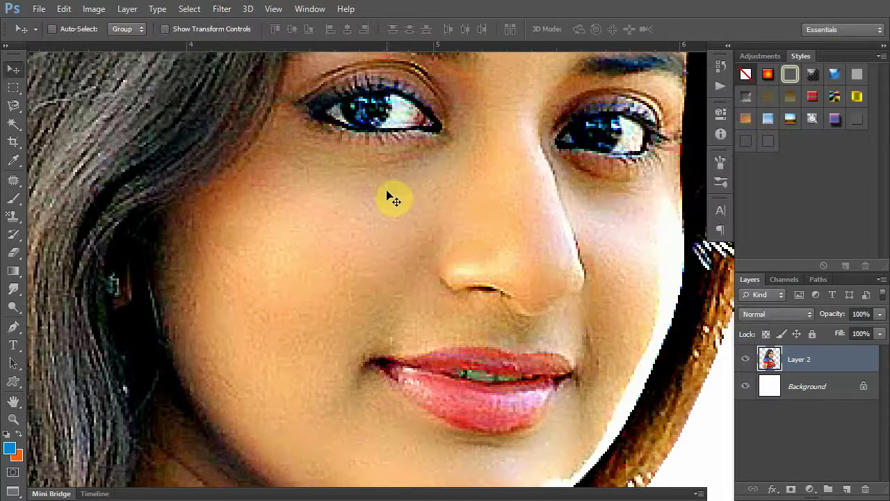
Boost the yellow in the skin tones with Selective Color on the Yellows range.
{"action": "left_click", "coordinate": [95, 10]}
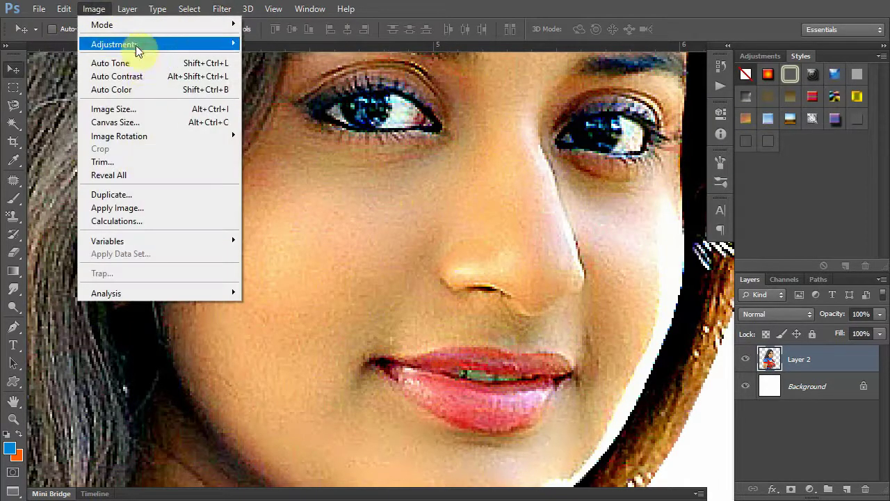
{"action": "mouse_move", "coordinate": [114, 43]}
{"action": "left_click", "coordinate": [299, 256]}
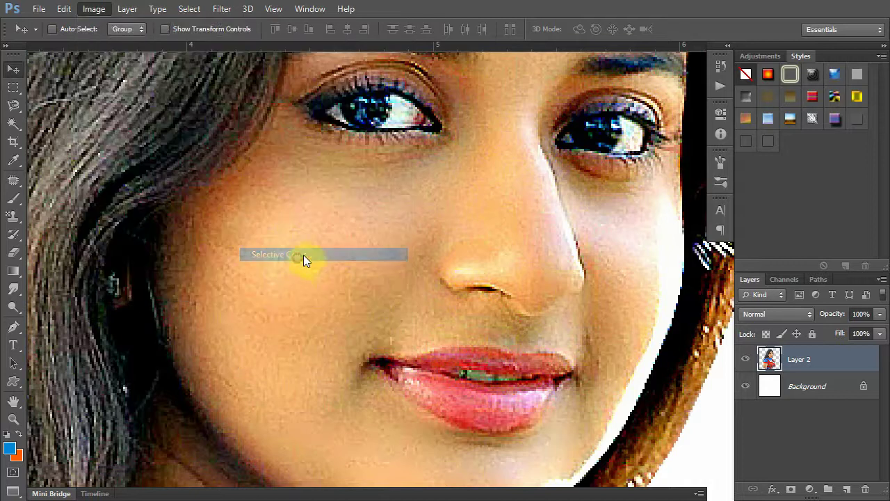
{"action": "left_click", "coordinate": [630, 142]}
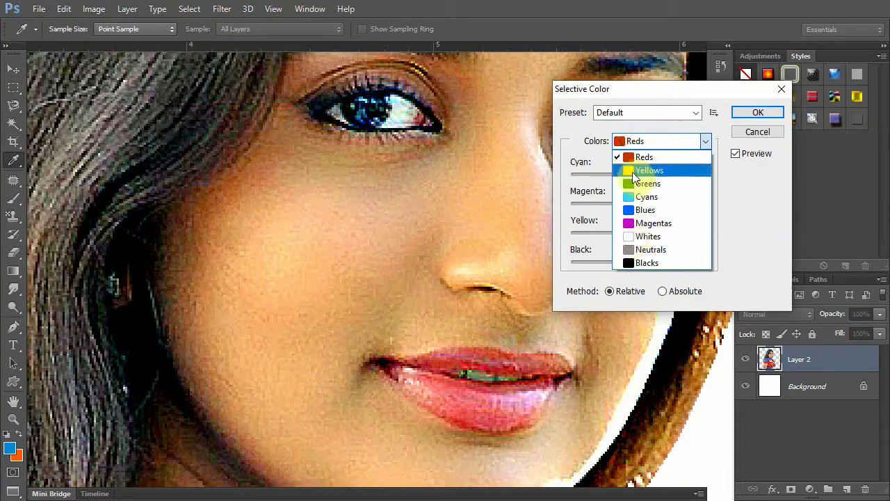
{"action": "left_click", "coordinate": [632, 171]}
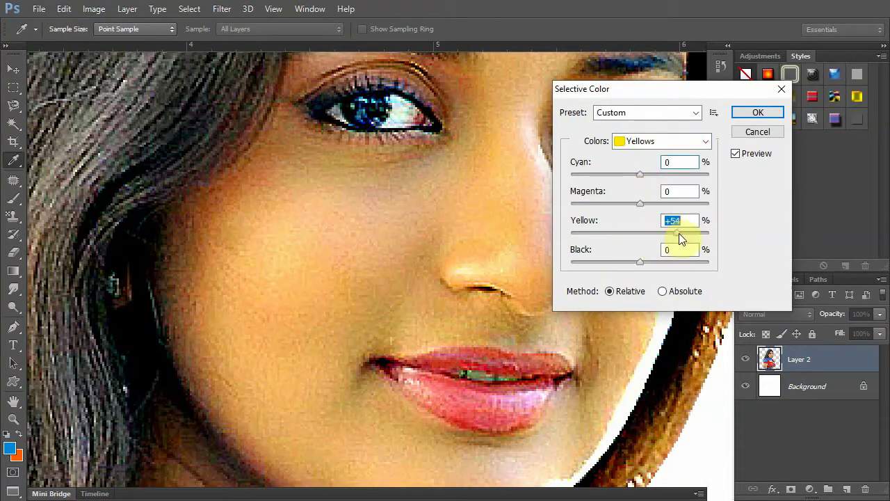
{"action": "left_click", "coordinate": [751, 115]}
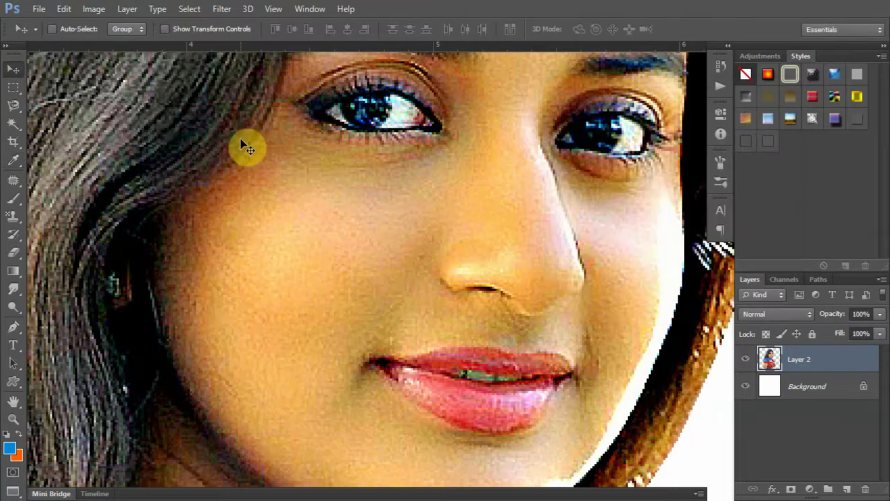
Dodge the left cheek and the forehead above the bindi lighter.
{"action": "left_click", "coordinate": [12, 304]}
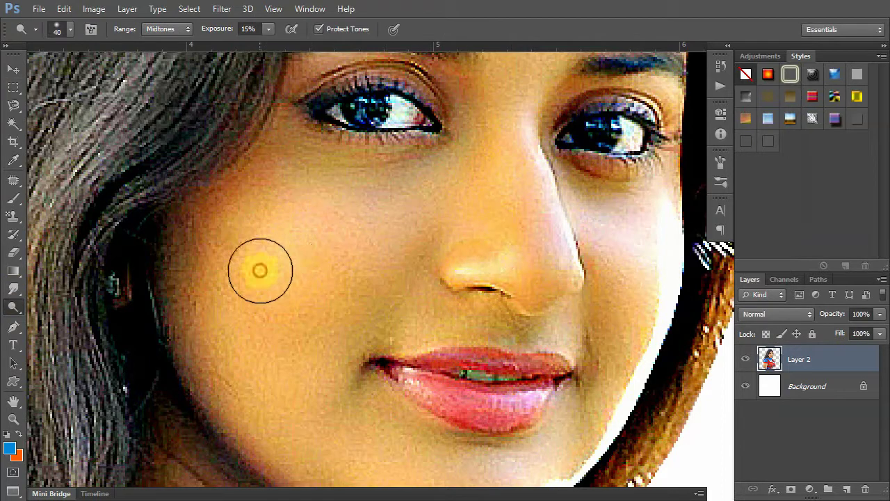
{"action": "left_click_drag", "start_coordinate": [341, 282], "coordinate": [310, 229]}
{"action": "left_click_drag", "start_coordinate": [482, 212], "coordinate": [411, 245]}
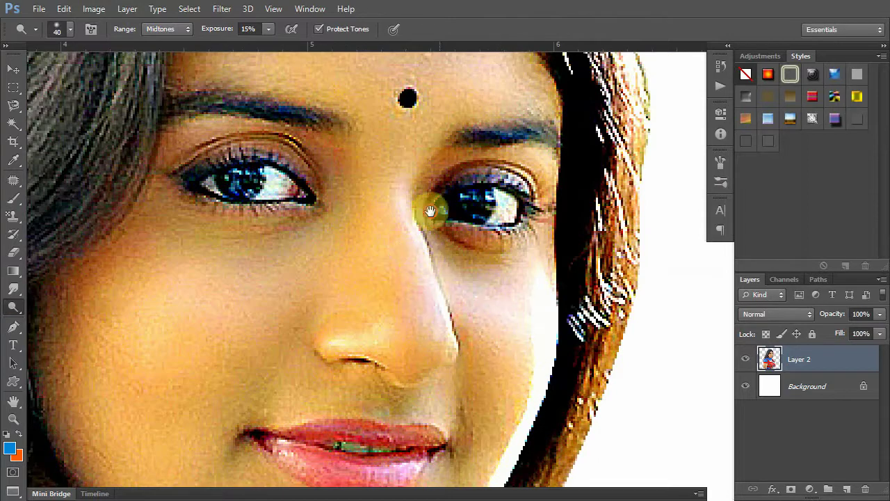
{"action": "scroll", "coordinate": [446, 320], "scroll_direction": "up", "scroll_amount": 4}
{"action": "scroll", "coordinate": [414, 300], "scroll_direction": "up", "scroll_amount": 3}
{"action": "scroll", "coordinate": [397, 279], "scroll_direction": "up", "scroll_amount": 1}
{"action": "mouse_move", "coordinate": [390, 311]}
{"action": "left_mouse_down"}
{"action": "mouse_move", "coordinate": [350, 314]}
{"action": "mouse_move", "coordinate": [427, 338]}
{"action": "mouse_move", "coordinate": [475, 405]}
{"action": "mouse_move", "coordinate": [398, 411]}
{"action": "mouse_move", "coordinate": [362, 378]}
{"action": "left_mouse_up"}
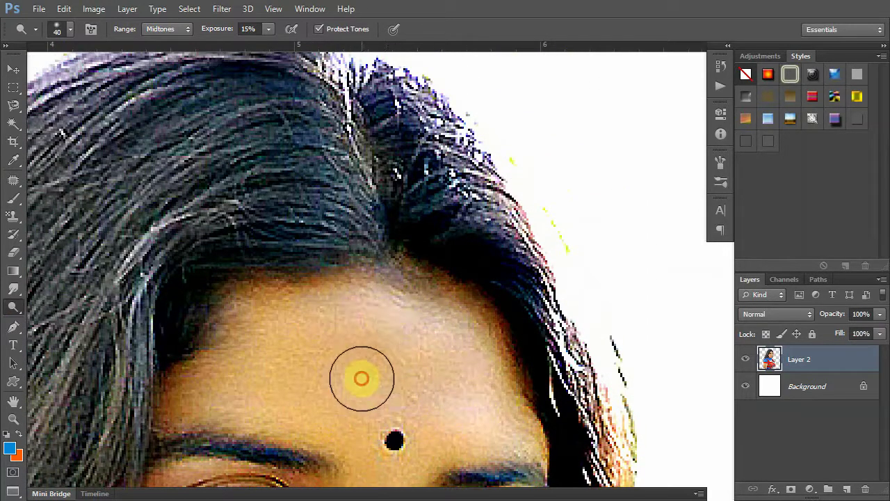
Dodge the lower lip brighter, then fit the whole portrait in the window.
{"action": "scroll", "coordinate": [379, 264], "scroll_direction": "down", "scroll_amount": 5}
{"action": "scroll", "coordinate": [438, 207], "scroll_direction": "down", "scroll_amount": 2}
{"action": "scroll", "coordinate": [426, 310], "scroll_direction": "down", "scroll_amount": 3}
{"action": "left_click_drag", "start_coordinate": [425, 310], "coordinate": [443, 244]}
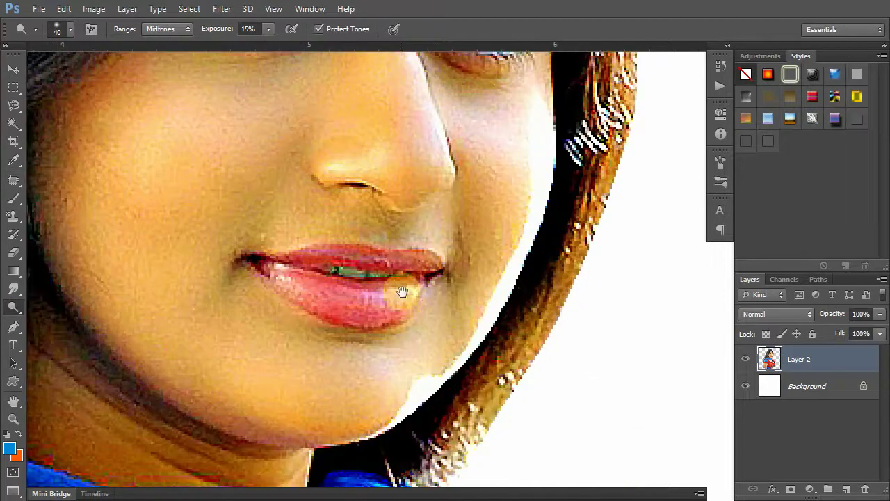
{"action": "mouse_move", "coordinate": [397, 295]}
{"action": "left_mouse_down"}
{"action": "mouse_move", "coordinate": [302, 274]}
{"action": "mouse_move", "coordinate": [303, 295]}
{"action": "mouse_move", "coordinate": [191, 369]}
{"action": "mouse_move", "coordinate": [253, 278]}
{"action": "mouse_move", "coordinate": [39, 259]}
{"action": "mouse_move", "coordinate": [79, 302]}
{"action": "mouse_move", "coordinate": [142, 267]}
{"action": "left_mouse_up"}
{"action": "key", "text": "ctrl+0"}
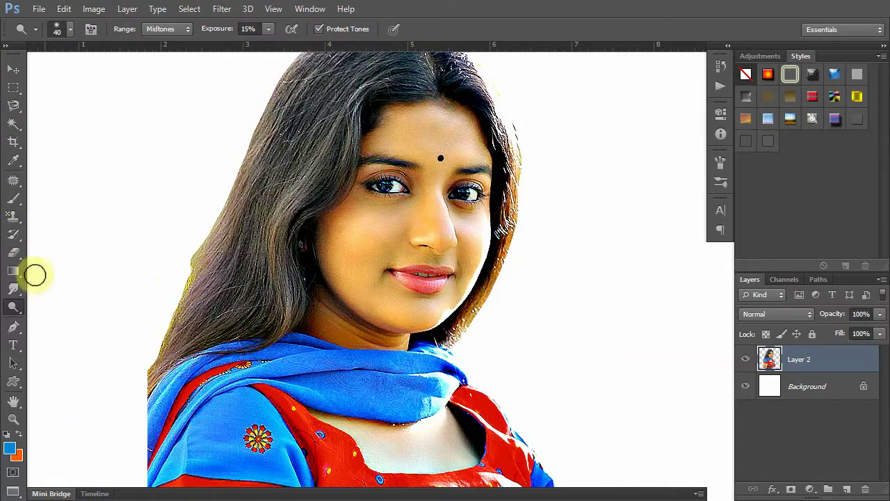
Set up a soft round 90 px brush at 15% opacity and 15% flow.
{"action": "left_click", "coordinate": [14, 201]}
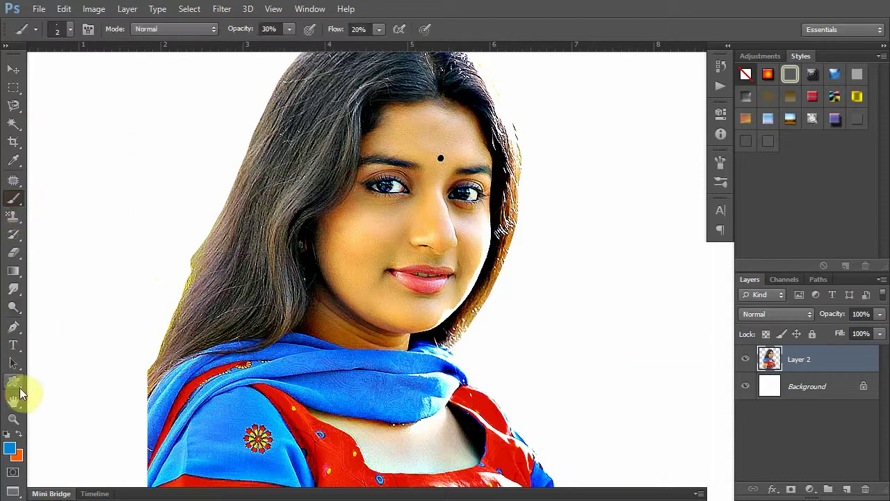
{"action": "left_click", "coordinate": [69, 29]}
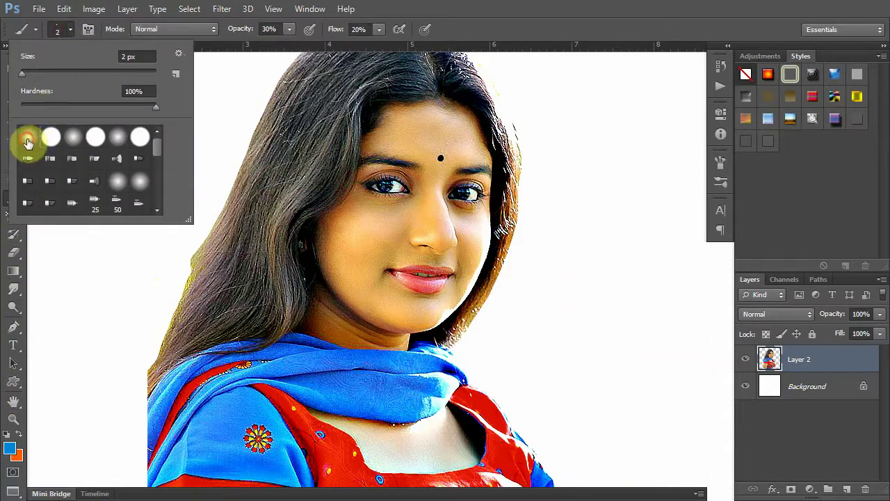
{"action": "left_click", "coordinate": [25, 140]}
{"action": "left_click", "coordinate": [298, 189]}
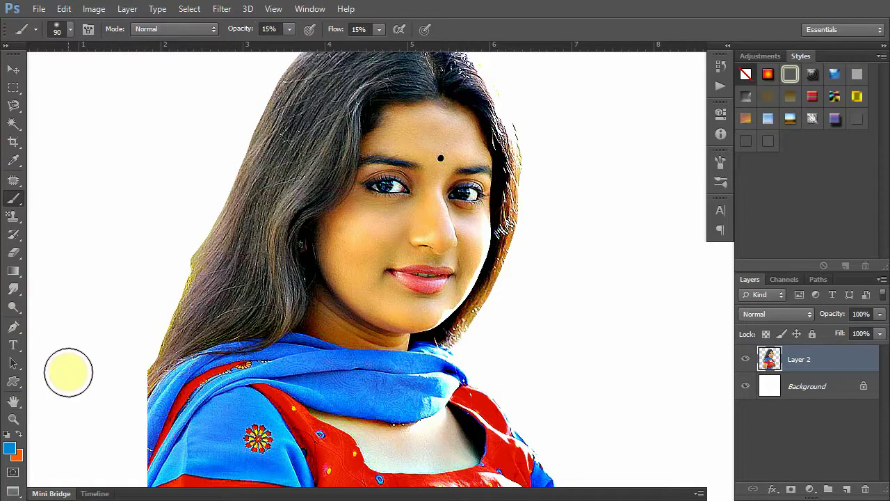
{"action": "left_click", "coordinate": [11, 449]}
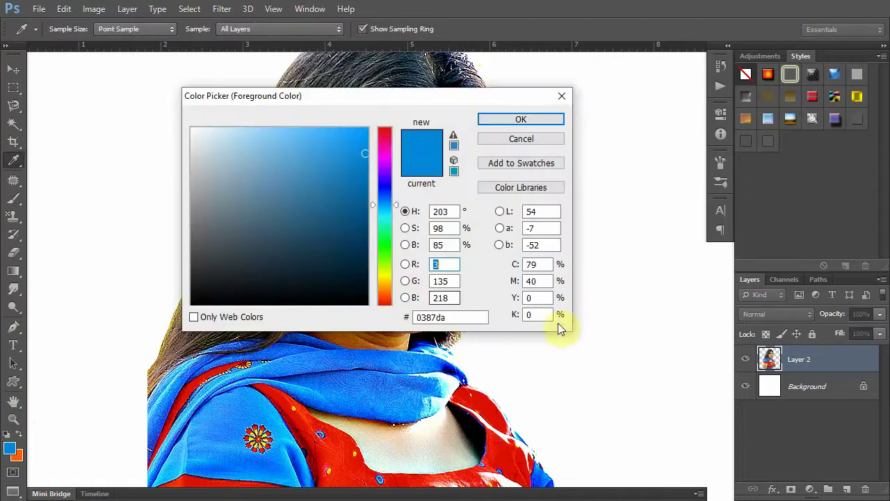
Set the foreground to magenta (C0 M100), enlarge the brush to 100, and blush the left cheek.
{"action": "type", "text": "0"}
{"action": "key", "text": "Tab"}
{"action": "type", "text": "100"}
{"action": "key", "text": "Return"}
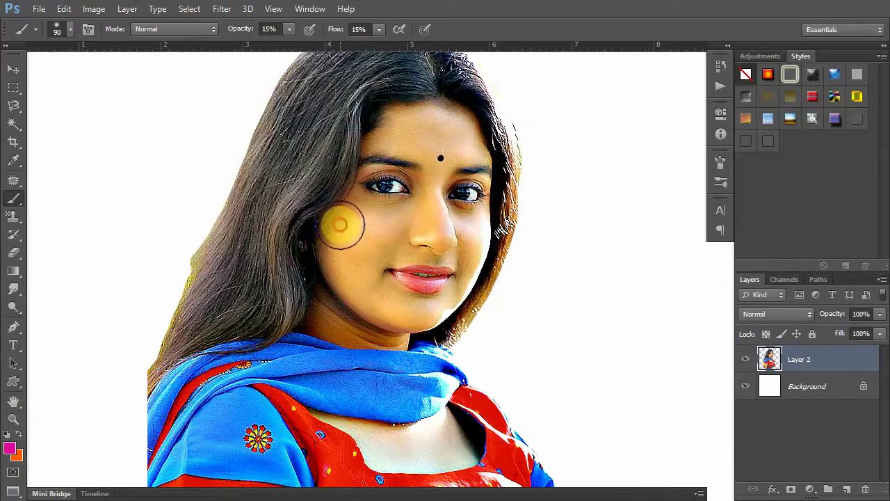
{"action": "key", "text": "bracketright"}
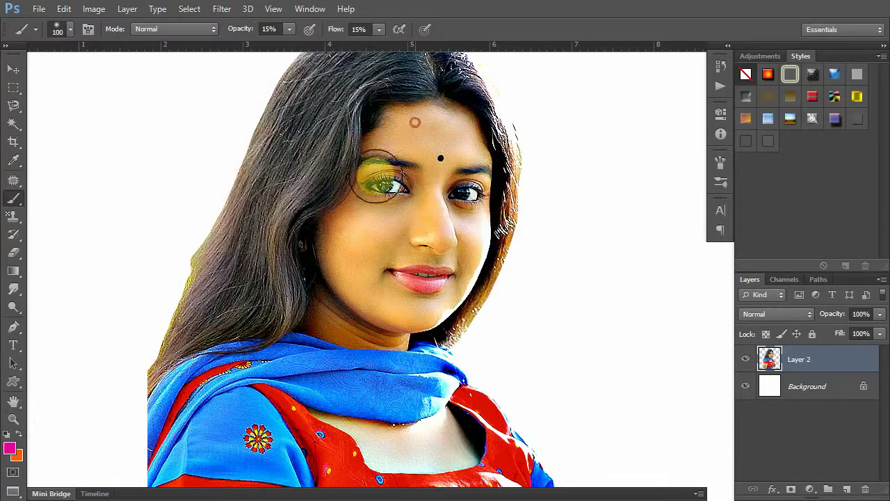
{"action": "mouse_move", "coordinate": [340, 247]}
{"action": "left_mouse_down"}
{"action": "mouse_move", "coordinate": [341, 294]}
{"action": "mouse_move", "coordinate": [354, 304]}
{"action": "mouse_move", "coordinate": [333, 238]}
{"action": "left_mouse_up"}
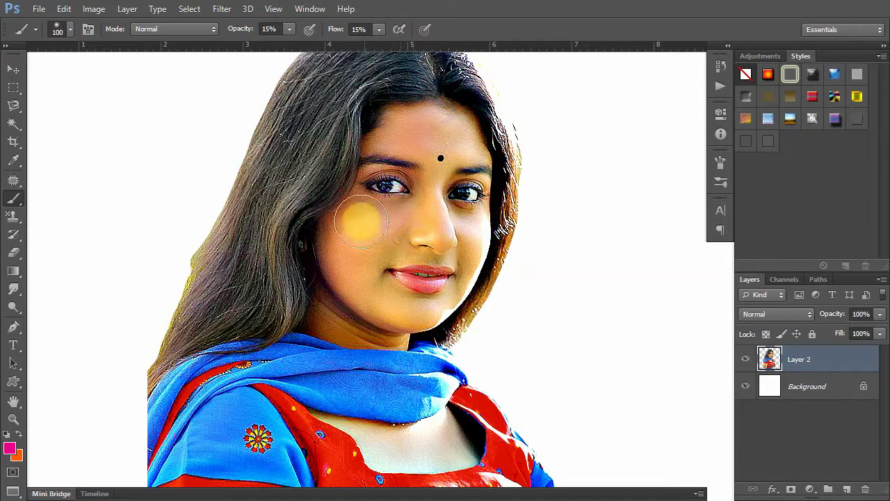
Brush a faint pink tint over the neck and along the upper arm.
{"action": "mouse_move", "coordinate": [352, 275]}
{"action": "left_mouse_down"}
{"action": "mouse_move", "coordinate": [356, 202]}
{"action": "mouse_move", "coordinate": [384, 238]}
{"action": "mouse_move", "coordinate": [361, 165]}
{"action": "left_mouse_up"}
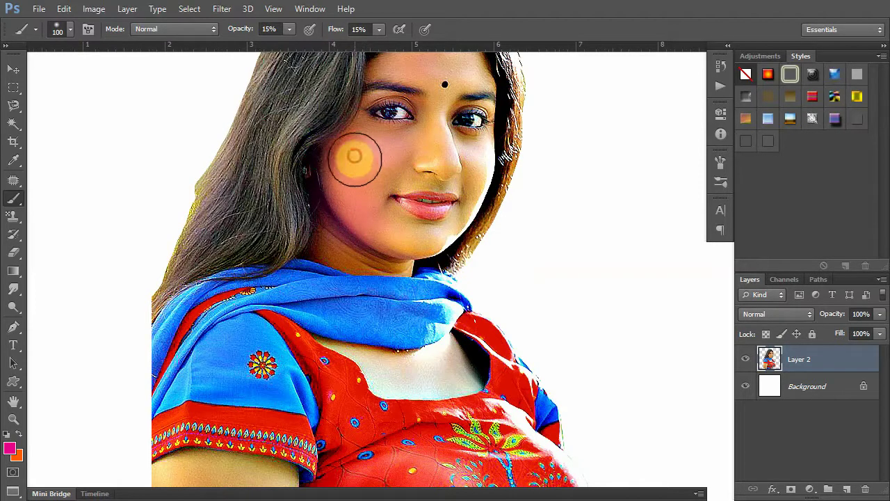
{"action": "mouse_move", "coordinate": [361, 165]}
{"action": "left_mouse_down"}
{"action": "mouse_move", "coordinate": [352, 259]}
{"action": "mouse_move", "coordinate": [324, 285]}
{"action": "mouse_move", "coordinate": [338, 272]}
{"action": "mouse_move", "coordinate": [357, 302]}
{"action": "mouse_move", "coordinate": [403, 316]}
{"action": "mouse_move", "coordinate": [324, 274]}
{"action": "mouse_move", "coordinate": [395, 318]}
{"action": "mouse_move", "coordinate": [408, 314]}
{"action": "mouse_move", "coordinate": [397, 285]}
{"action": "mouse_move", "coordinate": [348, 311]}
{"action": "mouse_move", "coordinate": [381, 232]}
{"action": "left_mouse_up"}
{"action": "scroll", "coordinate": [318, 264], "scroll_direction": "down", "scroll_amount": 2}
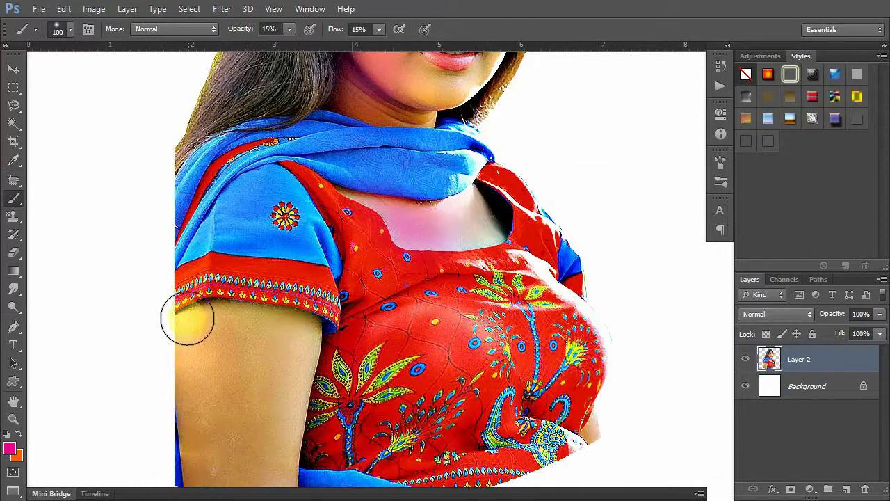
{"action": "mouse_move", "coordinate": [255, 321]}
{"action": "left_mouse_down"}
{"action": "mouse_move", "coordinate": [199, 332]}
{"action": "mouse_move", "coordinate": [183, 352]}
{"action": "mouse_move", "coordinate": [155, 355]}
{"action": "mouse_move", "coordinate": [273, 375]}
{"action": "mouse_move", "coordinate": [193, 334]}
{"action": "mouse_move", "coordinate": [193, 461]}
{"action": "left_mouse_up"}
{"action": "mouse_move", "coordinate": [209, 404]}
{"action": "left_mouse_down"}
{"action": "mouse_move", "coordinate": [224, 278]}
{"action": "mouse_move", "coordinate": [215, 394]}
{"action": "mouse_move", "coordinate": [255, 258]}
{"action": "mouse_move", "coordinate": [292, 346]}
{"action": "left_mouse_up"}
{"action": "scroll", "coordinate": [282, 362], "scroll_direction": "up", "scroll_amount": 5}
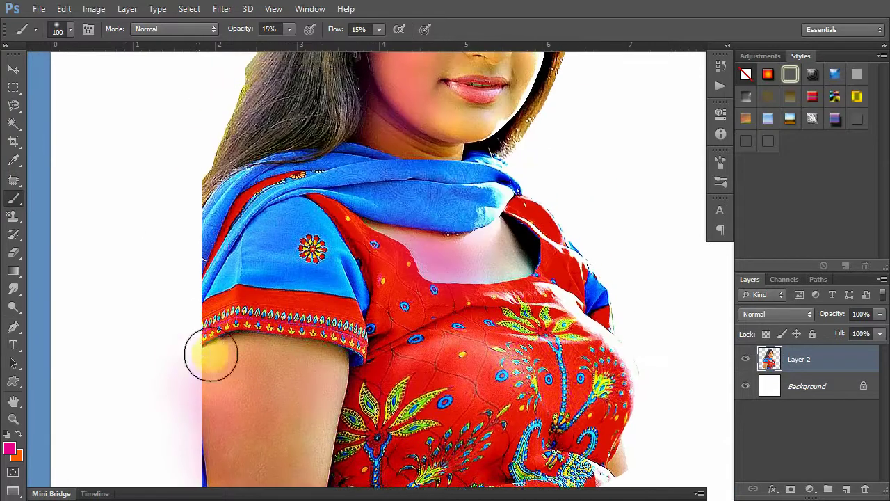
{"action": "scroll", "coordinate": [229, 339], "scroll_direction": "up", "scroll_amount": 6}
{"action": "scroll", "coordinate": [209, 382], "scroll_direction": "right", "scroll_amount": 3}
Paint repeated 15% magenta strokes over the left side of the hair for a pinkish-purple tint.
{"action": "scroll", "coordinate": [199, 420], "scroll_direction": "up", "scroll_amount": 2}
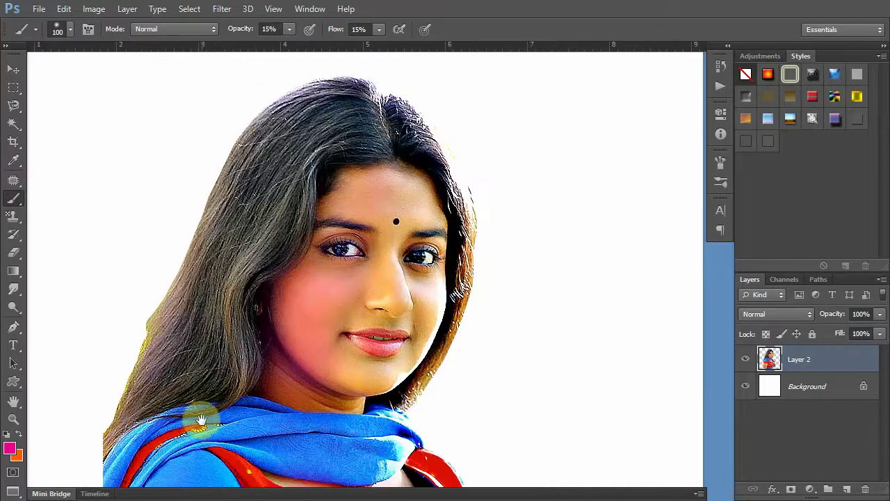
{"action": "left_click_drag", "start_coordinate": [350, 125], "coordinate": [292, 151]}
{"action": "mouse_move", "coordinate": [353, 102]}
{"action": "left_mouse_down"}
{"action": "mouse_move", "coordinate": [336, 105]}
{"action": "mouse_move", "coordinate": [291, 195]}
{"action": "left_mouse_up"}
{"action": "mouse_move", "coordinate": [201, 222]}
{"action": "left_mouse_down"}
{"action": "mouse_move", "coordinate": [172, 284]}
{"action": "mouse_move", "coordinate": [132, 338]}
{"action": "left_mouse_up"}
{"action": "mouse_move", "coordinate": [233, 255]}
{"action": "left_mouse_down"}
{"action": "mouse_move", "coordinate": [213, 392]}
{"action": "mouse_move", "coordinate": [123, 413]}
{"action": "left_mouse_up"}
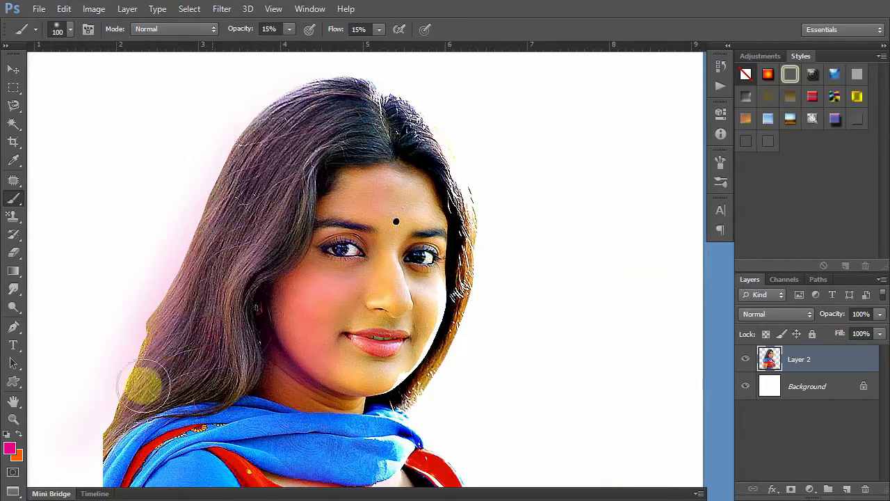
{"action": "left_click_drag", "start_coordinate": [201, 276], "coordinate": [113, 383]}
{"action": "mouse_move", "coordinate": [328, 192]}
{"action": "left_mouse_down"}
{"action": "mouse_move", "coordinate": [354, 85]}
{"action": "mouse_move", "coordinate": [308, 110]}
{"action": "mouse_move", "coordinate": [350, 118]}
{"action": "mouse_move", "coordinate": [347, 135]}
{"action": "mouse_move", "coordinate": [320, 154]}
{"action": "mouse_move", "coordinate": [348, 149]}
{"action": "mouse_move", "coordinate": [298, 149]}
{"action": "mouse_move", "coordinate": [354, 116]}
{"action": "mouse_move", "coordinate": [358, 142]}
{"action": "left_mouse_up"}
{"action": "mouse_move", "coordinate": [270, 214]}
{"action": "left_mouse_down"}
{"action": "mouse_move", "coordinate": [284, 256]}
{"action": "mouse_move", "coordinate": [288, 205]}
{"action": "mouse_move", "coordinate": [258, 243]}
{"action": "mouse_move", "coordinate": [211, 377]}
{"action": "mouse_move", "coordinate": [211, 278]}
{"action": "mouse_move", "coordinate": [233, 174]}
{"action": "mouse_move", "coordinate": [201, 233]}
{"action": "mouse_move", "coordinate": [159, 362]}
{"action": "mouse_move", "coordinate": [181, 342]}
{"action": "mouse_move", "coordinate": [196, 351]}
{"action": "mouse_move", "coordinate": [109, 408]}
{"action": "mouse_move", "coordinate": [207, 358]}
{"action": "mouse_move", "coordinate": [183, 249]}
{"action": "mouse_move", "coordinate": [257, 253]}
{"action": "mouse_move", "coordinate": [290, 310]}
{"action": "mouse_move", "coordinate": [183, 359]}
{"action": "mouse_move", "coordinate": [146, 322]}
{"action": "left_mouse_up"}
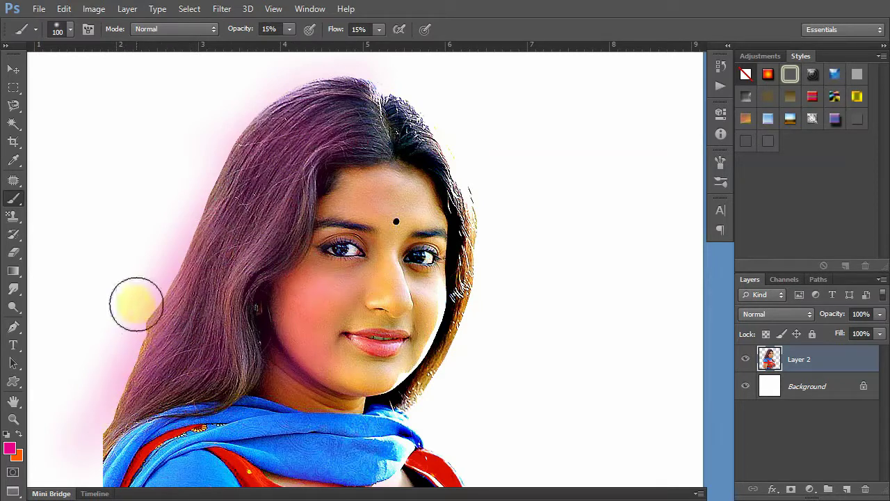
Smudge the magenta blush into the left cheek skin at 25% strength.
{"action": "left_click", "coordinate": [15, 291]}
{"action": "scroll", "coordinate": [352, 318], "scroll_direction": "up", "scroll_amount": 1}
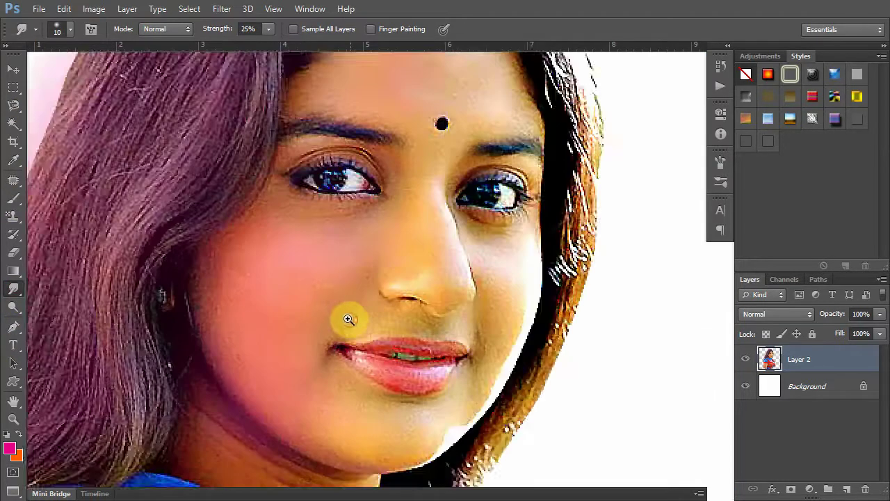
{"action": "scroll", "coordinate": [347, 318], "scroll_direction": "up", "scroll_amount": 1}
{"action": "mouse_move", "coordinate": [245, 264]}
{"action": "left_mouse_down"}
{"action": "mouse_move", "coordinate": [258, 217]}
{"action": "mouse_move", "coordinate": [202, 252]}
{"action": "mouse_move", "coordinate": [236, 280]}
{"action": "mouse_move", "coordinate": [218, 275]}
{"action": "mouse_move", "coordinate": [292, 231]}
{"action": "mouse_move", "coordinate": [293, 220]}
{"action": "mouse_move", "coordinate": [246, 211]}
{"action": "mouse_move", "coordinate": [348, 231]}
{"action": "mouse_move", "coordinate": [272, 304]}
{"action": "mouse_move", "coordinate": [237, 209]}
{"action": "mouse_move", "coordinate": [284, 203]}
{"action": "mouse_move", "coordinate": [255, 151]}
{"action": "mouse_move", "coordinate": [362, 190]}
{"action": "mouse_move", "coordinate": [326, 204]}
{"action": "mouse_move", "coordinate": [320, 187]}
{"action": "mouse_move", "coordinate": [368, 175]}
{"action": "mouse_move", "coordinate": [343, 177]}
{"action": "mouse_move", "coordinate": [254, 151]}
{"action": "mouse_move", "coordinate": [247, 137]}
{"action": "mouse_move", "coordinate": [342, 160]}
{"action": "mouse_move", "coordinate": [243, 140]}
{"action": "mouse_move", "coordinate": [215, 163]}
{"action": "mouse_move", "coordinate": [256, 202]}
{"action": "mouse_move", "coordinate": [188, 186]}
{"action": "mouse_move", "coordinate": [149, 211]}
{"action": "mouse_move", "coordinate": [114, 252]}
{"action": "mouse_move", "coordinate": [199, 195]}
{"action": "mouse_move", "coordinate": [133, 264]}
{"action": "mouse_move", "coordinate": [171, 265]}
{"action": "mouse_move", "coordinate": [203, 216]}
{"action": "left_mouse_up"}
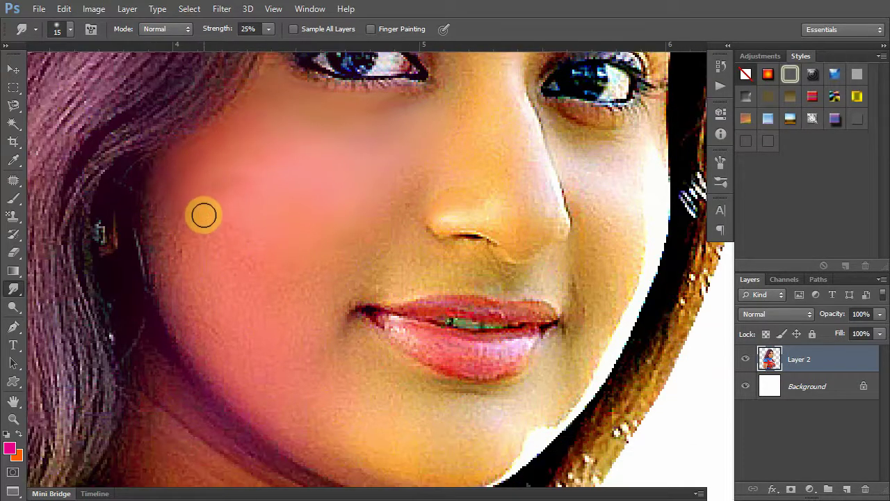
Rotate the canvas view to tilt the face and smooth the cheek skin below the eye.
{"action": "key", "text": "r"}
{"action": "mouse_move", "coordinate": [453, 268]}
{"action": "left_mouse_down"}
{"action": "mouse_move", "coordinate": [422, 288]}
{"action": "mouse_move", "coordinate": [417, 312]}
{"action": "mouse_move", "coordinate": [413, 252]}
{"action": "mouse_move", "coordinate": [432, 212]}
{"action": "mouse_move", "coordinate": [450, 201]}
{"action": "left_mouse_up"}
{"action": "left_click_drag", "start_coordinate": [314, 197], "coordinate": [320, 252]}
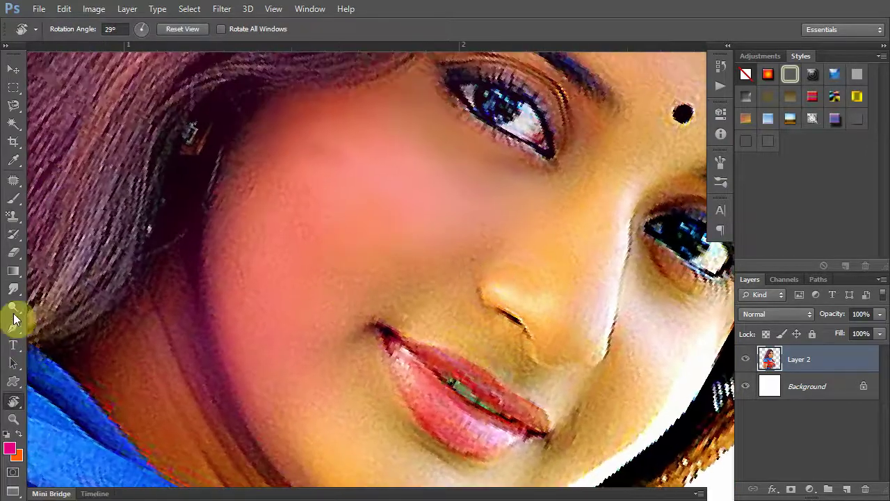
{"action": "left_click", "coordinate": [14, 289]}
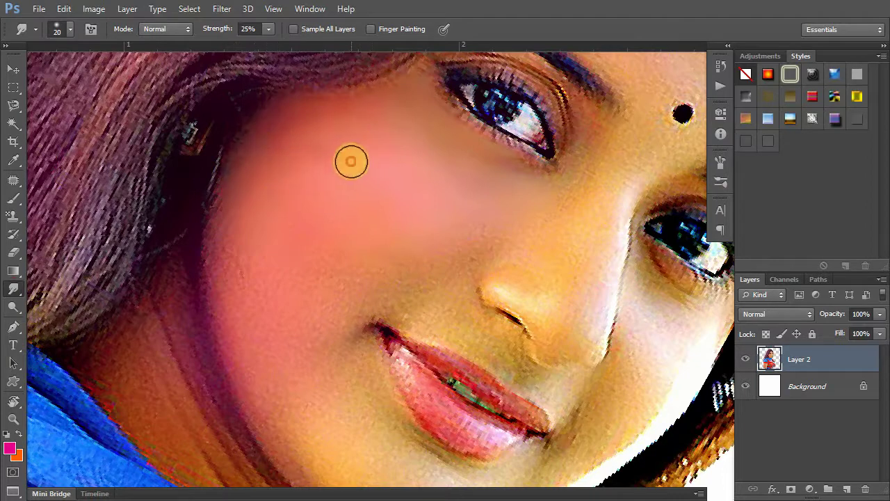
{"action": "scroll", "coordinate": [252, 202], "scroll_direction": "down", "scroll_amount": 3}
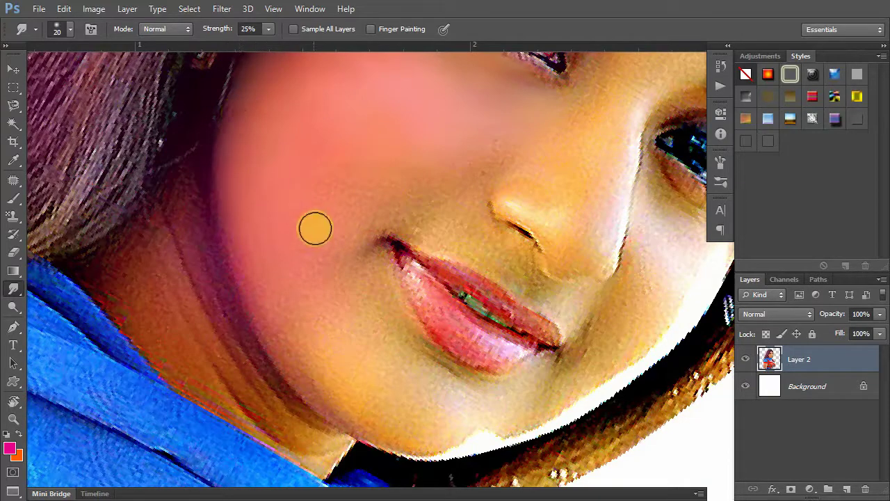
{"action": "left_click_drag", "start_coordinate": [324, 181], "coordinate": [395, 183]}
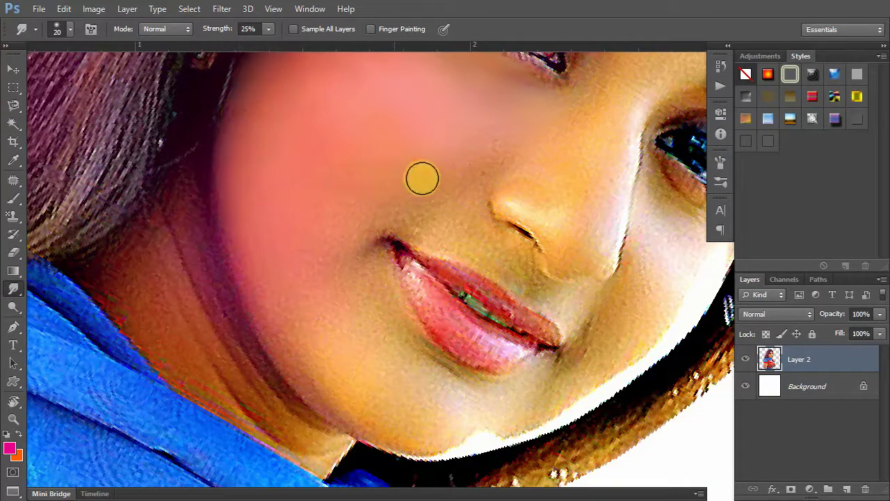
Turn the face upright again and smudge the jawline and neck shading smooth.
{"action": "key", "text": "r"}
{"action": "left_click_drag", "start_coordinate": [505, 255], "coordinate": [515, 181]}
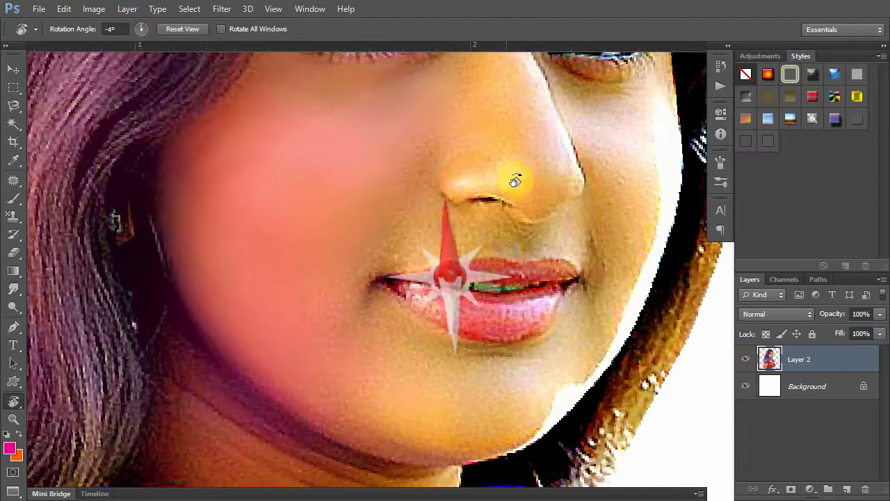
{"action": "left_click", "coordinate": [13, 288]}
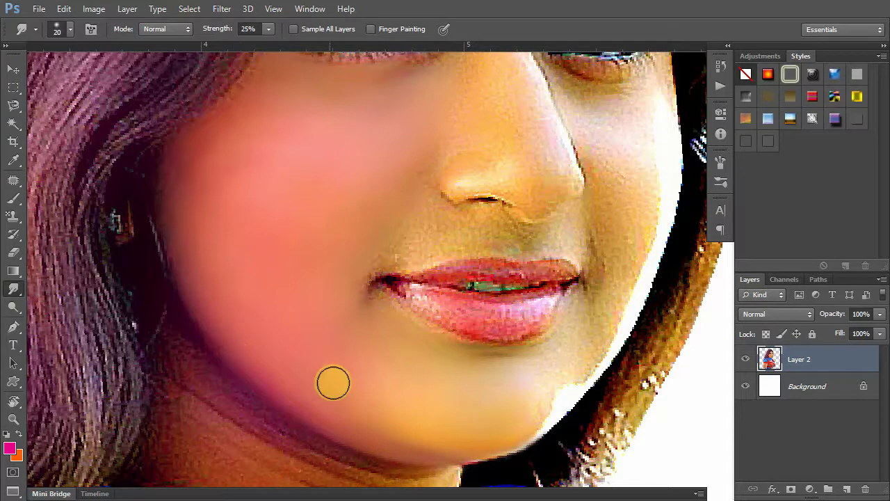
{"action": "left_click_drag", "start_coordinate": [316, 364], "coordinate": [304, 292]}
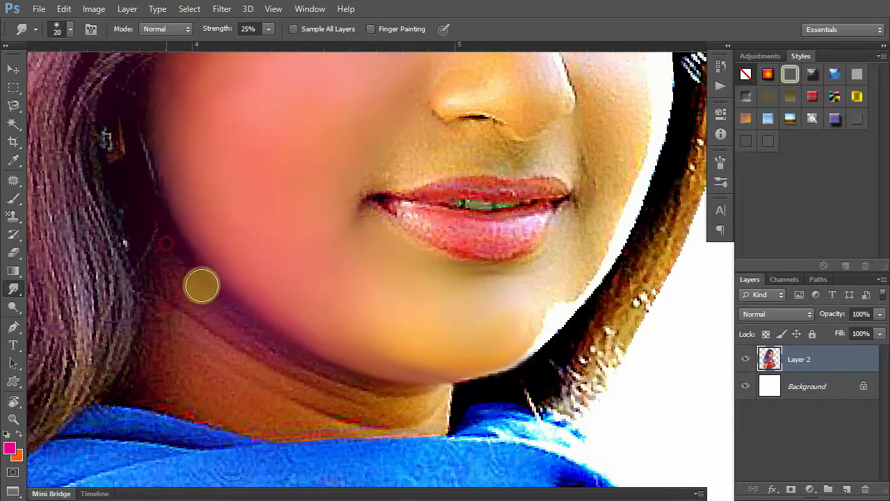
{"action": "mouse_move", "coordinate": [169, 250]}
{"action": "left_mouse_down"}
{"action": "mouse_move", "coordinate": [186, 277]}
{"action": "mouse_move", "coordinate": [265, 338]}
{"action": "mouse_move", "coordinate": [251, 332]}
{"action": "mouse_move", "coordinate": [372, 394]}
{"action": "left_mouse_up"}
{"action": "mouse_move", "coordinate": [428, 396]}
{"action": "left_mouse_down"}
{"action": "mouse_move", "coordinate": [174, 311]}
{"action": "mouse_move", "coordinate": [272, 379]}
{"action": "mouse_move", "coordinate": [404, 417]}
{"action": "mouse_move", "coordinate": [170, 341]}
{"action": "mouse_move", "coordinate": [236, 389]}
{"action": "mouse_move", "coordinate": [307, 419]}
{"action": "mouse_move", "coordinate": [160, 368]}
{"action": "mouse_move", "coordinate": [236, 409]}
{"action": "mouse_move", "coordinate": [165, 387]}
{"action": "mouse_move", "coordinate": [212, 412]}
{"action": "mouse_move", "coordinate": [340, 433]}
{"action": "mouse_move", "coordinate": [147, 399]}
{"action": "mouse_move", "coordinate": [169, 371]}
{"action": "mouse_move", "coordinate": [378, 416]}
{"action": "mouse_move", "coordinate": [325, 382]}
{"action": "mouse_move", "coordinate": [271, 397]}
{"action": "mouse_move", "coordinate": [230, 391]}
{"action": "mouse_move", "coordinate": [296, 402]}
{"action": "mouse_move", "coordinate": [197, 392]}
{"action": "left_mouse_up"}
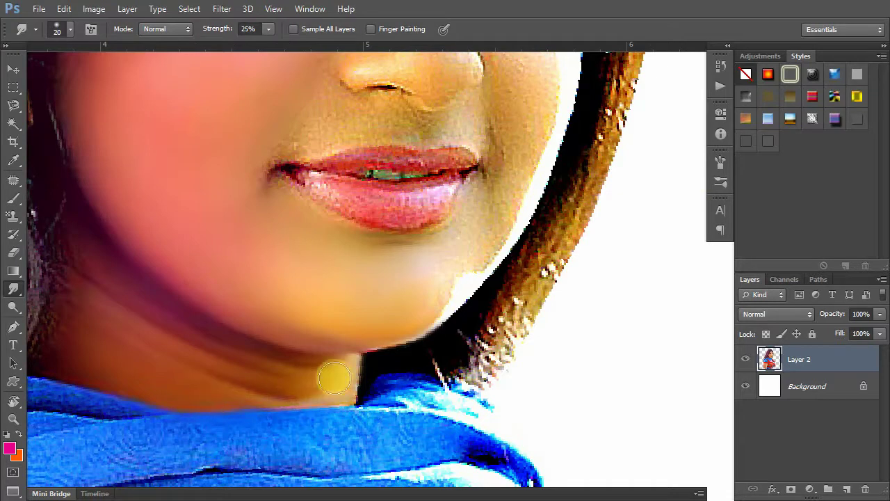
Smooth the cheek edge along the right jaw up to the lip corner.
{"action": "left_click_drag", "start_coordinate": [397, 324], "coordinate": [300, 353]}
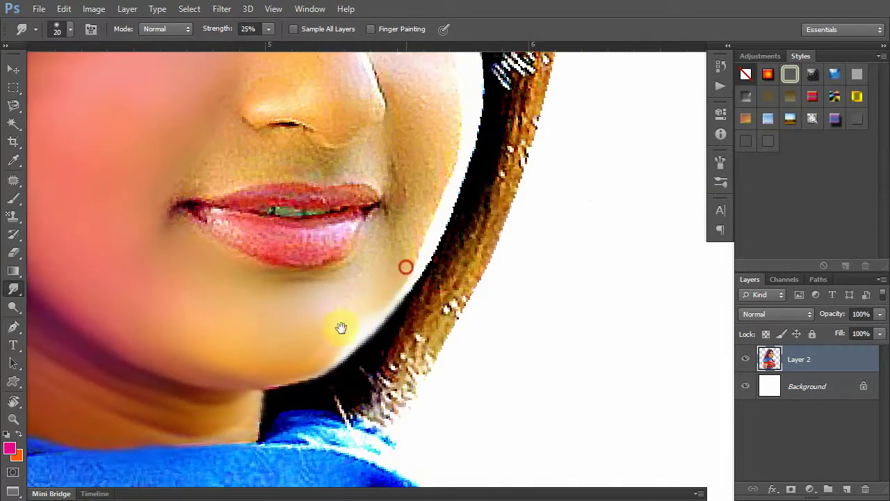
{"action": "left_click_drag", "start_coordinate": [400, 270], "coordinate": [338, 335]}
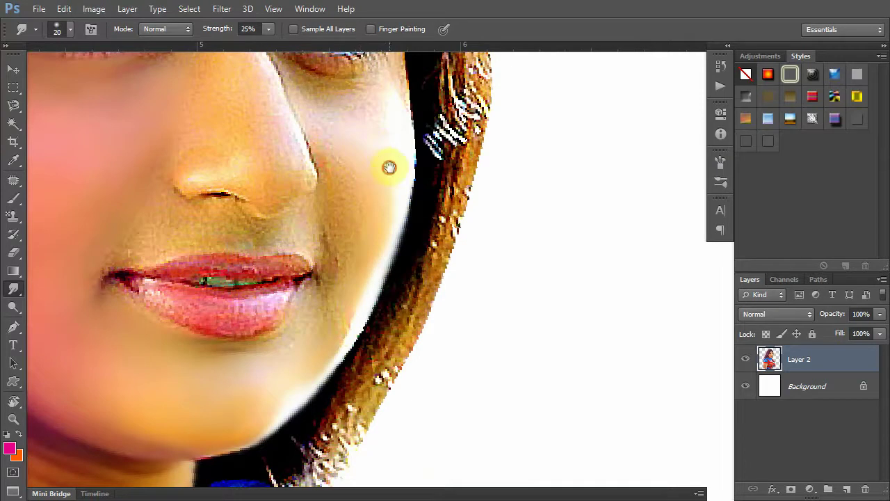
{"action": "left_click_drag", "start_coordinate": [389, 167], "coordinate": [400, 221]}
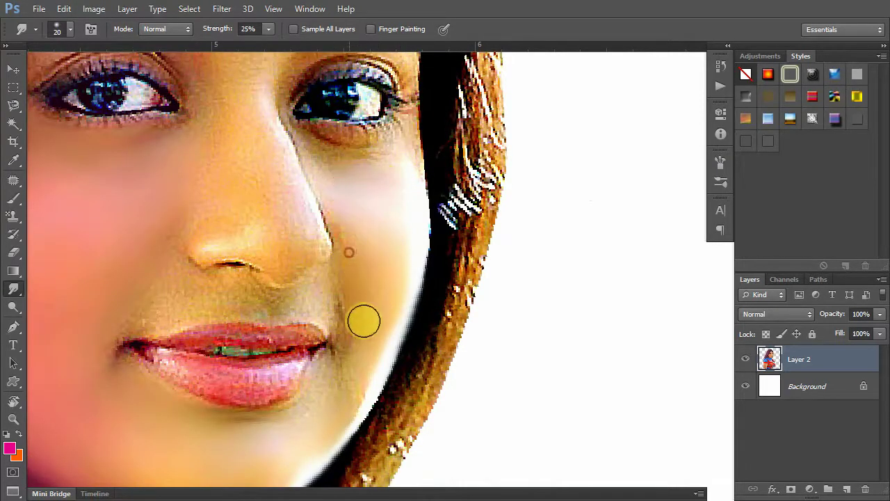
{"action": "mouse_move", "coordinate": [369, 345]}
{"action": "left_mouse_down"}
{"action": "mouse_move", "coordinate": [375, 268]}
{"action": "mouse_move", "coordinate": [382, 289]}
{"action": "left_mouse_up"}
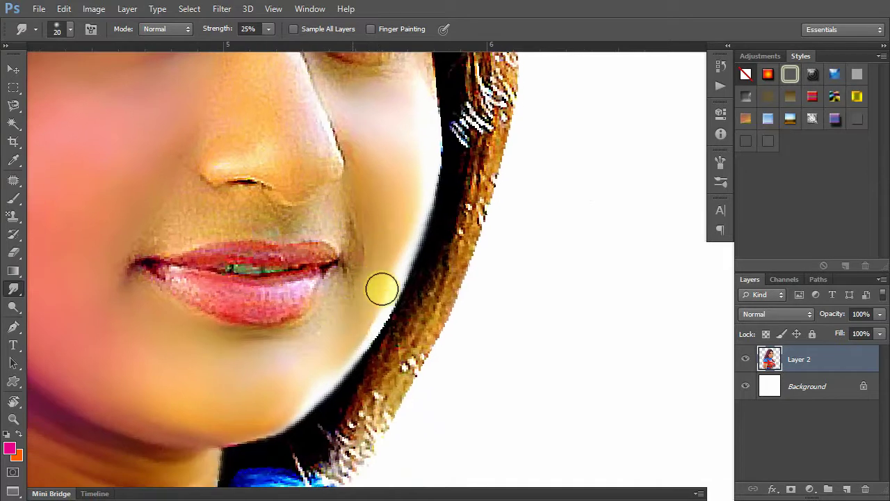
{"action": "mouse_move", "coordinate": [279, 341]}
{"action": "left_mouse_down"}
{"action": "mouse_move", "coordinate": [352, 282]}
{"action": "mouse_move", "coordinate": [343, 211]}
{"action": "mouse_move", "coordinate": [387, 232]}
{"action": "left_mouse_up"}
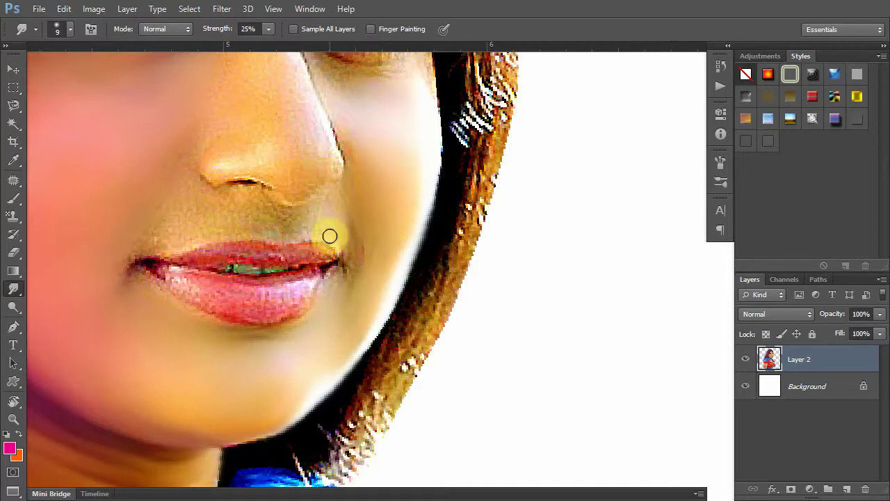
Smudge the skin around both lip corners and above the upper lip with a 9 px brush.
{"action": "scroll", "coordinate": [320, 228], "scroll_direction": "up", "scroll_amount": 2}
{"action": "scroll", "coordinate": [322, 225], "scroll_direction": "up", "scroll_amount": 2}
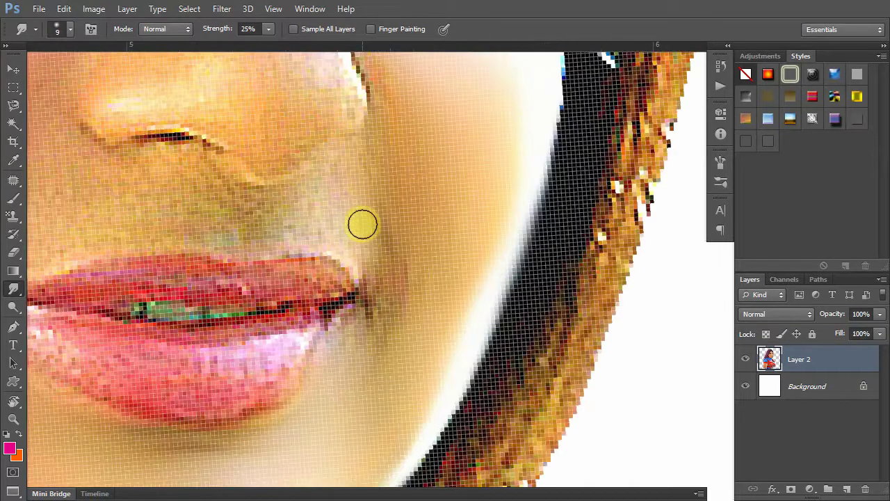
{"action": "scroll", "coordinate": [364, 228], "scroll_direction": "down", "scroll_amount": 1}
{"action": "left_click_drag", "start_coordinate": [368, 189], "coordinate": [304, 228]}
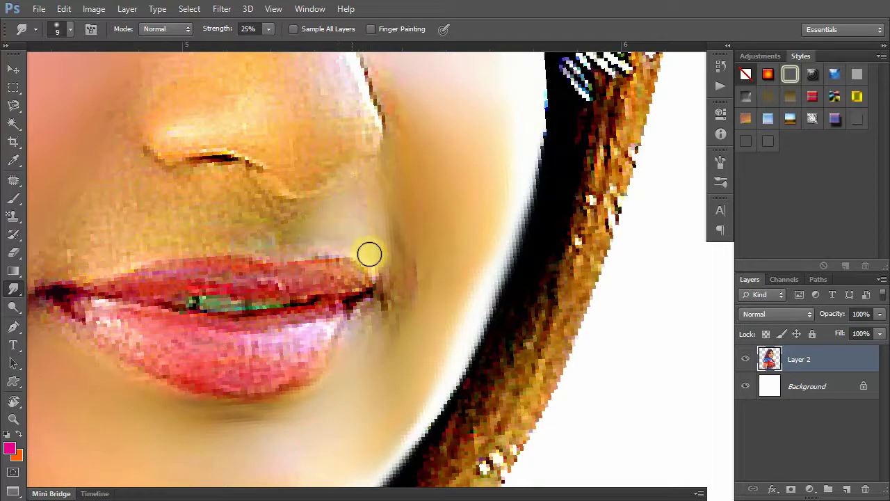
{"action": "mouse_move", "coordinate": [384, 251]}
{"action": "left_mouse_down"}
{"action": "mouse_move", "coordinate": [414, 282]}
{"action": "mouse_move", "coordinate": [384, 338]}
{"action": "mouse_move", "coordinate": [418, 268]}
{"action": "mouse_move", "coordinate": [412, 286]}
{"action": "mouse_move", "coordinate": [412, 239]}
{"action": "left_mouse_up"}
{"action": "left_click_drag", "start_coordinate": [413, 312], "coordinate": [372, 295]}
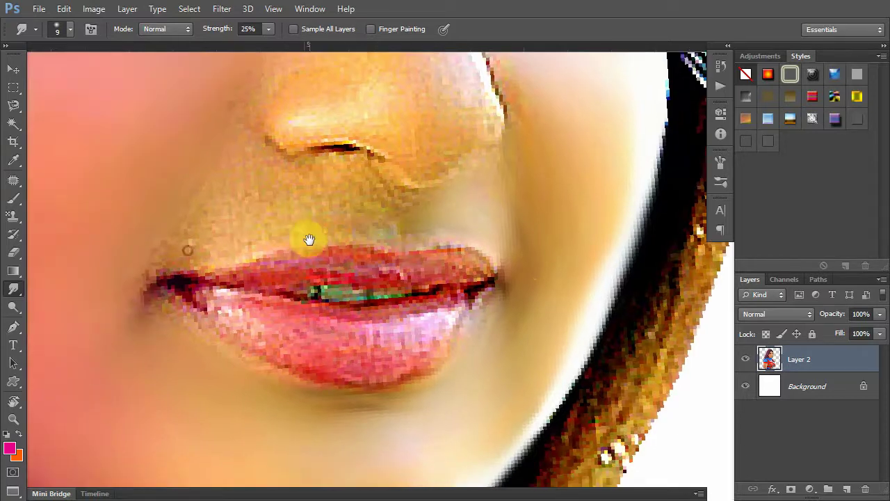
{"action": "left_click_drag", "start_coordinate": [187, 250], "coordinate": [308, 239]}
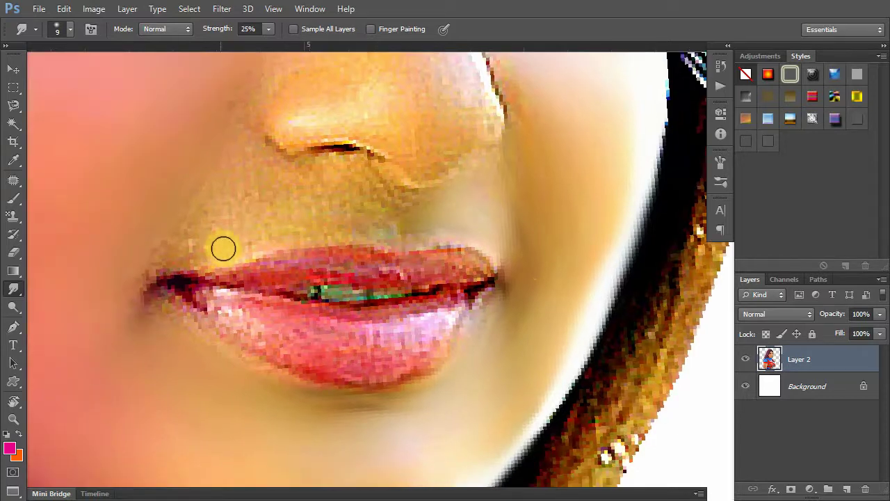
{"action": "mouse_move", "coordinate": [185, 250]}
{"action": "left_mouse_down"}
{"action": "mouse_move", "coordinate": [336, 229]}
{"action": "mouse_move", "coordinate": [287, 221]}
{"action": "mouse_move", "coordinate": [331, 215]}
{"action": "mouse_move", "coordinate": [253, 190]}
{"action": "mouse_move", "coordinate": [188, 241]}
{"action": "mouse_move", "coordinate": [193, 221]}
{"action": "left_mouse_up"}
{"action": "mouse_move", "coordinate": [213, 169]}
{"action": "left_mouse_down"}
{"action": "mouse_move", "coordinate": [163, 253]}
{"action": "mouse_move", "coordinate": [137, 268]}
{"action": "mouse_move", "coordinate": [204, 216]}
{"action": "mouse_move", "coordinate": [195, 242]}
{"action": "mouse_move", "coordinate": [209, 206]}
{"action": "mouse_move", "coordinate": [193, 251]}
{"action": "mouse_move", "coordinate": [229, 232]}
{"action": "mouse_move", "coordinate": [252, 258]}
{"action": "mouse_move", "coordinate": [241, 240]}
{"action": "mouse_move", "coordinate": [286, 261]}
{"action": "mouse_move", "coordinate": [333, 260]}
{"action": "mouse_move", "coordinate": [289, 241]}
{"action": "mouse_move", "coordinate": [358, 265]}
{"action": "mouse_move", "coordinate": [243, 230]}
{"action": "mouse_move", "coordinate": [252, 290]}
{"action": "mouse_move", "coordinate": [332, 274]}
{"action": "mouse_move", "coordinate": [268, 301]}
{"action": "mouse_move", "coordinate": [187, 306]}
{"action": "mouse_move", "coordinate": [201, 280]}
{"action": "mouse_move", "coordinate": [192, 282]}
{"action": "mouse_move", "coordinate": [358, 287]}
{"action": "left_mouse_up"}
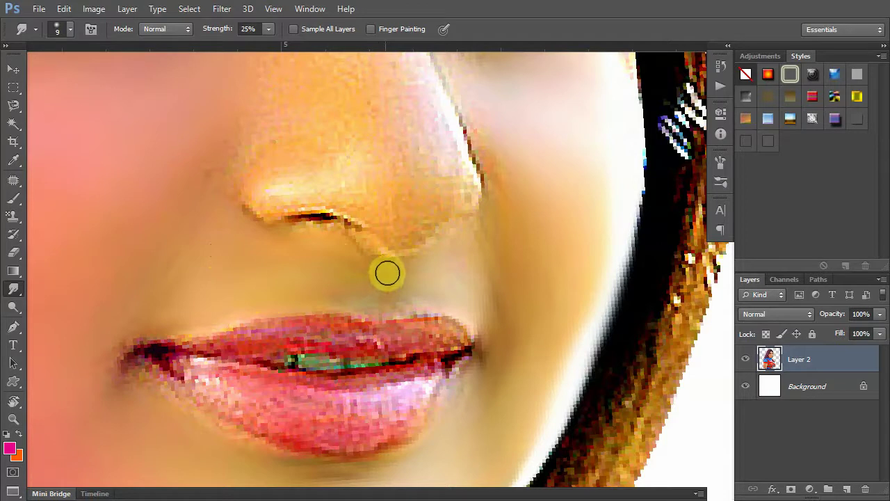
Smooth the skin below the nose, along the nostril crease and the lower nostril edge.
{"action": "mouse_move", "coordinate": [394, 270]}
{"action": "left_mouse_down"}
{"action": "mouse_move", "coordinate": [361, 286]}
{"action": "mouse_move", "coordinate": [413, 272]}
{"action": "mouse_move", "coordinate": [328, 302]}
{"action": "left_mouse_up"}
{"action": "scroll", "coordinate": [289, 265], "scroll_direction": "up", "scroll_amount": 2}
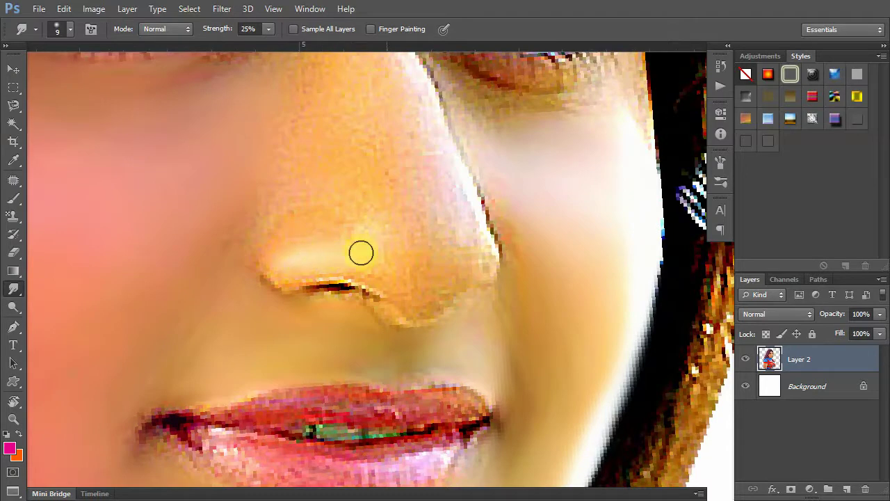
{"action": "mouse_move", "coordinate": [404, 292]}
{"action": "left_mouse_down"}
{"action": "mouse_move", "coordinate": [413, 303]}
{"action": "mouse_move", "coordinate": [468, 279]}
{"action": "mouse_move", "coordinate": [427, 305]}
{"action": "mouse_move", "coordinate": [484, 270]}
{"action": "left_mouse_up"}
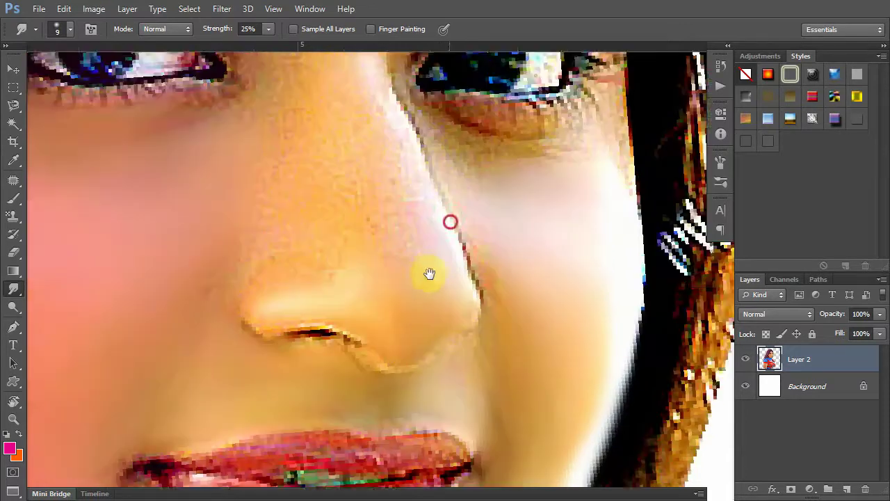
{"action": "left_click_drag", "start_coordinate": [403, 262], "coordinate": [402, 191]}
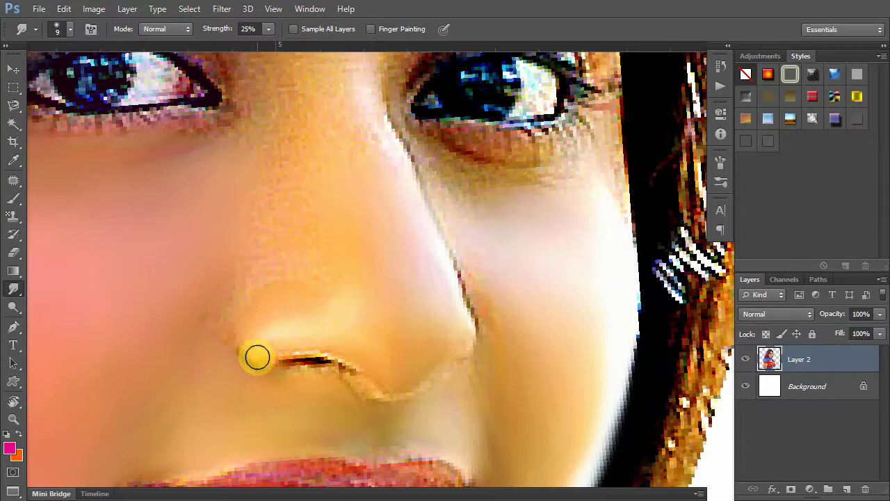
{"action": "mouse_move", "coordinate": [232, 336]}
{"action": "left_mouse_down"}
{"action": "mouse_move", "coordinate": [260, 267]}
{"action": "mouse_move", "coordinate": [219, 292]}
{"action": "mouse_move", "coordinate": [238, 311]}
{"action": "mouse_move", "coordinate": [224, 345]}
{"action": "left_mouse_up"}
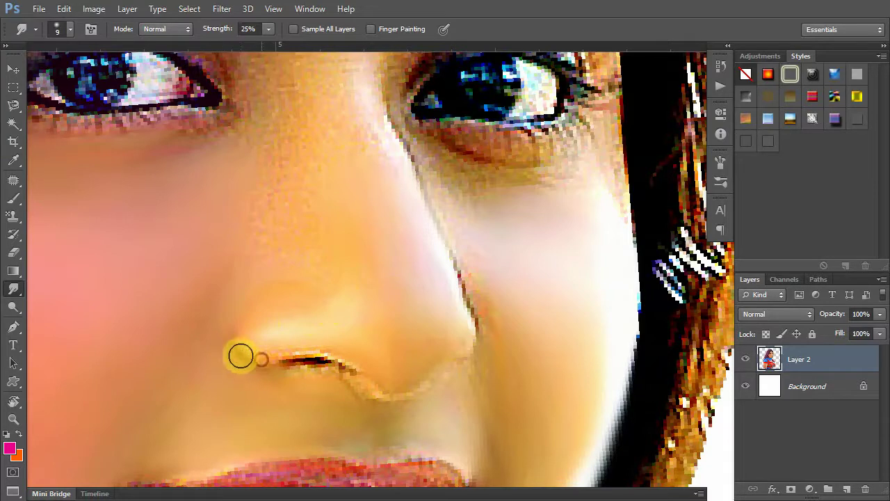
{"action": "left_click_drag", "start_coordinate": [275, 359], "coordinate": [348, 361]}
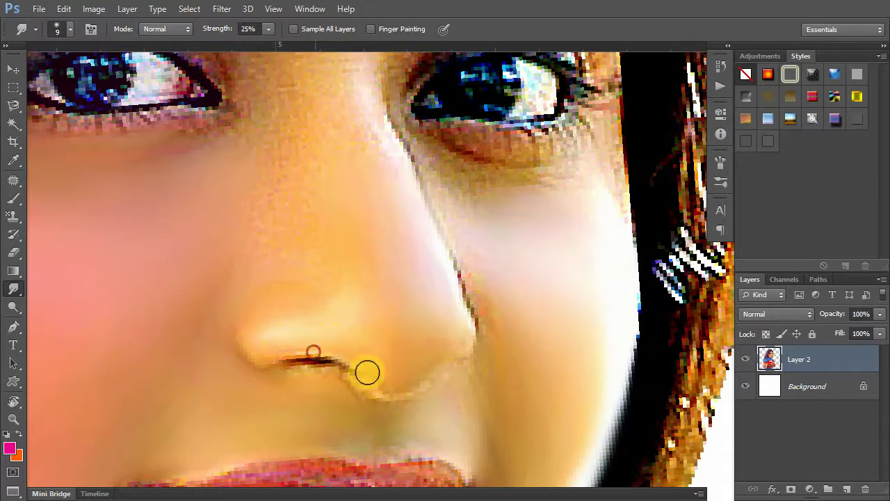
{"action": "mouse_move", "coordinate": [369, 394]}
{"action": "left_mouse_down"}
{"action": "mouse_move", "coordinate": [418, 395]}
{"action": "mouse_move", "coordinate": [362, 393]}
{"action": "mouse_move", "coordinate": [306, 374]}
{"action": "mouse_move", "coordinate": [280, 380]}
{"action": "mouse_move", "coordinate": [300, 363]}
{"action": "mouse_move", "coordinate": [348, 371]}
{"action": "mouse_move", "coordinate": [296, 361]}
{"action": "left_mouse_up"}
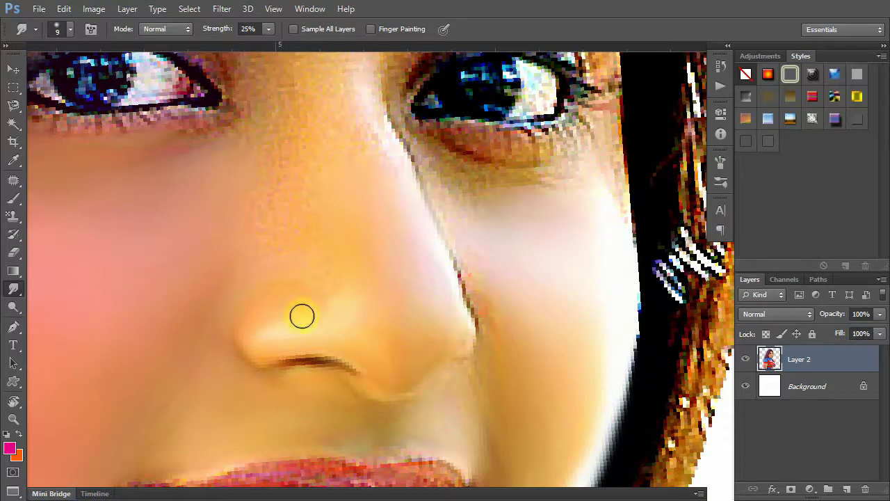
Smooth the skin down the nose bridge and enlarge the smudge brush to 15 px.
{"action": "left_click_drag", "start_coordinate": [302, 317], "coordinate": [303, 339]}
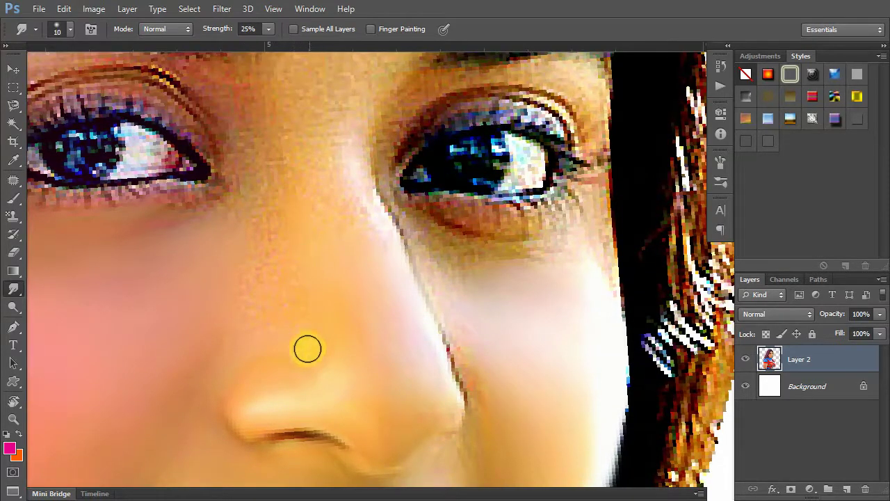
{"action": "left_click_drag", "start_coordinate": [277, 266], "coordinate": [292, 262]}
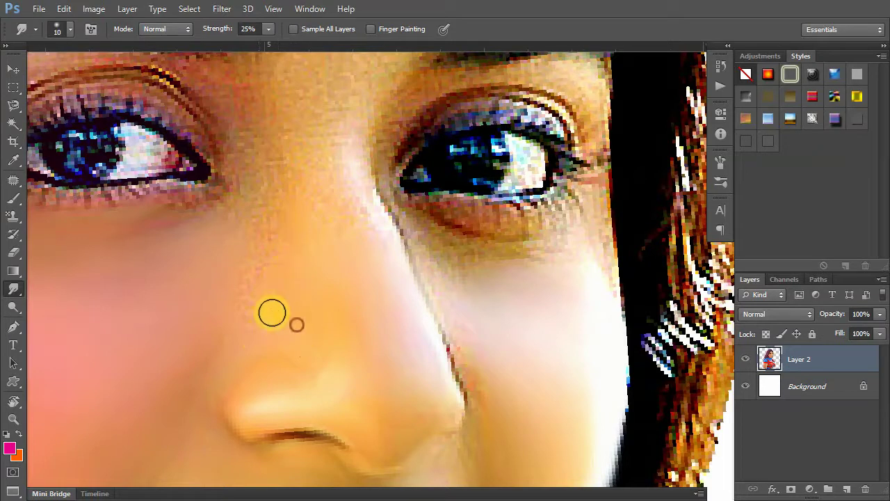
{"action": "left_click_drag", "start_coordinate": [269, 227], "coordinate": [258, 301]}
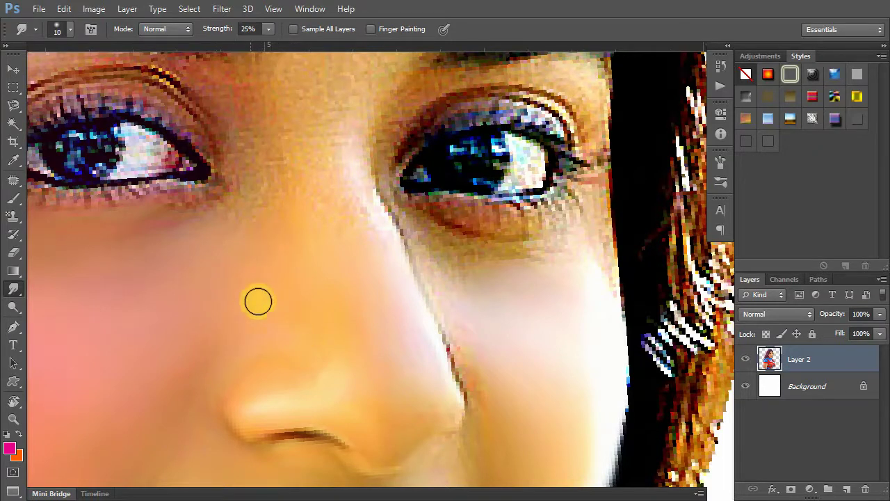
{"action": "mouse_move", "coordinate": [281, 245]}
{"action": "left_mouse_down"}
{"action": "mouse_move", "coordinate": [285, 309]}
{"action": "mouse_move", "coordinate": [286, 225]}
{"action": "mouse_move", "coordinate": [321, 259]}
{"action": "mouse_move", "coordinate": [320, 151]}
{"action": "mouse_move", "coordinate": [333, 194]}
{"action": "mouse_move", "coordinate": [304, 346]}
{"action": "mouse_move", "coordinate": [369, 236]}
{"action": "mouse_move", "coordinate": [358, 250]}
{"action": "mouse_move", "coordinate": [292, 237]}
{"action": "mouse_move", "coordinate": [360, 244]}
{"action": "mouse_move", "coordinate": [366, 199]}
{"action": "mouse_move", "coordinate": [369, 216]}
{"action": "mouse_move", "coordinate": [296, 237]}
{"action": "mouse_move", "coordinate": [300, 175]}
{"action": "mouse_move", "coordinate": [278, 212]}
{"action": "mouse_move", "coordinate": [356, 173]}
{"action": "mouse_move", "coordinate": [320, 161]}
{"action": "left_mouse_up"}
{"action": "key", "text": "bracketright"}
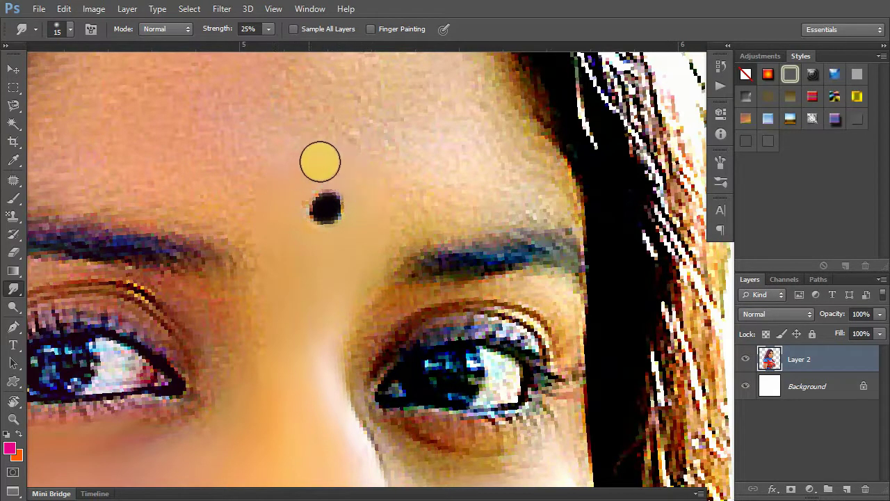
Smudge the forehead skin beside the bindi and across toward the right hairline.
{"action": "scroll", "coordinate": [313, 250], "scroll_direction": "up", "scroll_amount": 2}
{"action": "scroll", "coordinate": [313, 250], "scroll_direction": "left", "scroll_amount": 2}
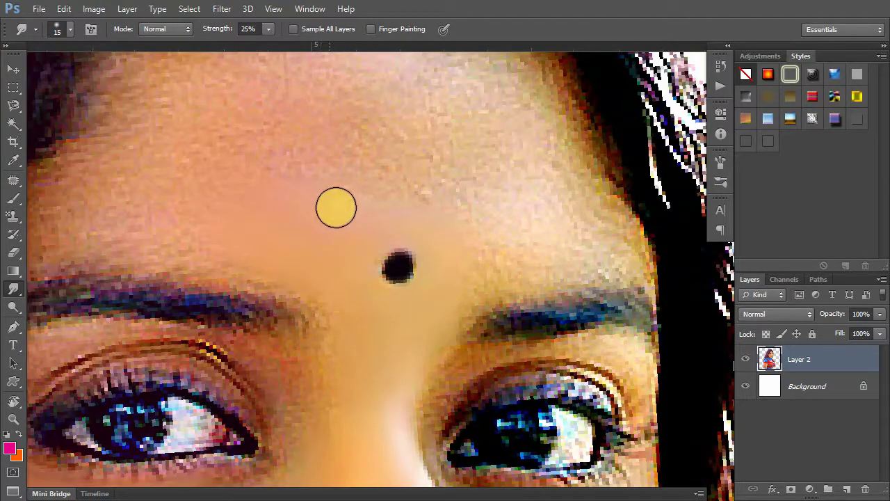
{"action": "left_click", "coordinate": [421, 204]}
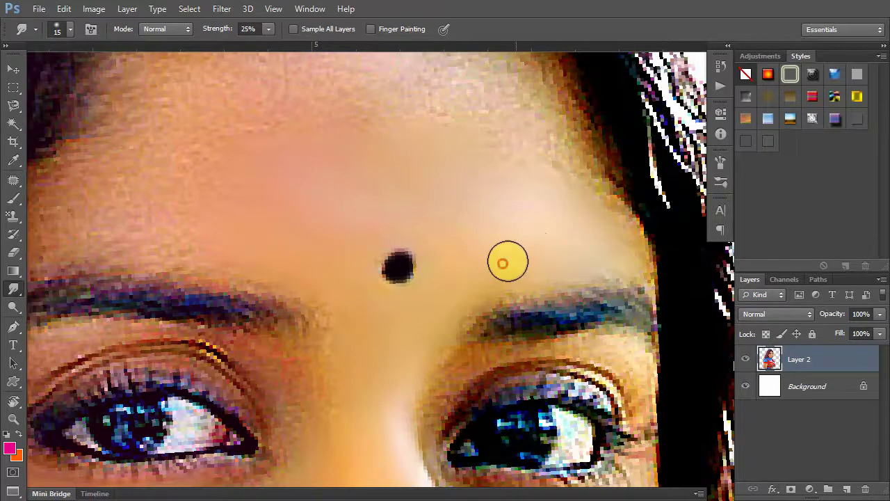
{"action": "scroll", "coordinate": [508, 261], "scroll_direction": "up", "scroll_amount": 3}
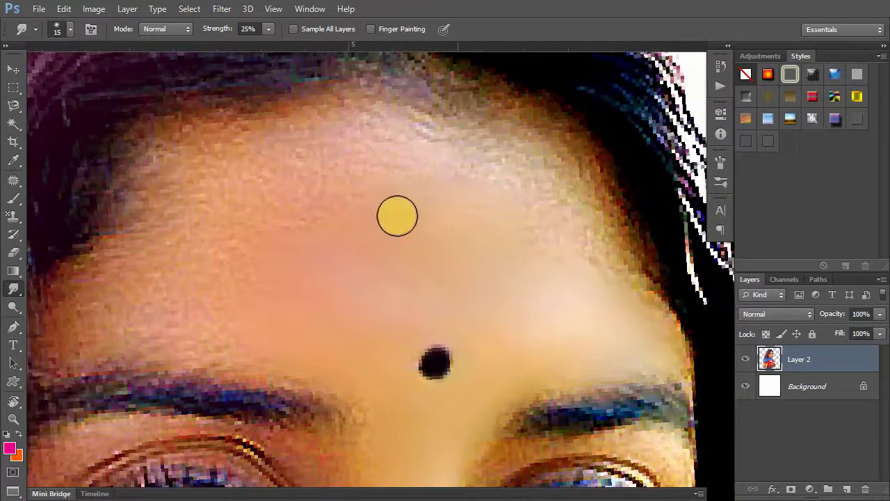
{"action": "mouse_move", "coordinate": [270, 176]}
{"action": "left_mouse_down"}
{"action": "mouse_move", "coordinate": [267, 145]}
{"action": "mouse_move", "coordinate": [481, 158]}
{"action": "mouse_move", "coordinate": [515, 165]}
{"action": "mouse_move", "coordinate": [533, 207]}
{"action": "mouse_move", "coordinate": [513, 188]}
{"action": "mouse_move", "coordinate": [478, 197]}
{"action": "mouse_move", "coordinate": [480, 241]}
{"action": "mouse_move", "coordinate": [219, 153]}
{"action": "mouse_move", "coordinate": [174, 173]}
{"action": "mouse_move", "coordinate": [215, 162]}
{"action": "mouse_move", "coordinate": [204, 188]}
{"action": "mouse_move", "coordinate": [318, 207]}
{"action": "mouse_move", "coordinate": [169, 178]}
{"action": "mouse_move", "coordinate": [343, 233]}
{"action": "mouse_move", "coordinate": [300, 181]}
{"action": "mouse_move", "coordinate": [324, 195]}
{"action": "mouse_move", "coordinate": [481, 165]}
{"action": "mouse_move", "coordinate": [410, 189]}
{"action": "mouse_move", "coordinate": [380, 185]}
{"action": "mouse_move", "coordinate": [348, 213]}
{"action": "mouse_move", "coordinate": [311, 163]}
{"action": "mouse_move", "coordinate": [363, 179]}
{"action": "mouse_move", "coordinate": [441, 230]}
{"action": "mouse_move", "coordinate": [418, 255]}
{"action": "mouse_move", "coordinate": [440, 263]}
{"action": "mouse_move", "coordinate": [285, 259]}
{"action": "mouse_move", "coordinate": [286, 211]}
{"action": "mouse_move", "coordinate": [254, 219]}
{"action": "mouse_move", "coordinate": [314, 169]}
{"action": "mouse_move", "coordinate": [302, 149]}
{"action": "mouse_move", "coordinate": [209, 290]}
{"action": "mouse_move", "coordinate": [331, 292]}
{"action": "mouse_move", "coordinate": [246, 284]}
{"action": "mouse_move", "coordinate": [529, 215]}
{"action": "mouse_move", "coordinate": [365, 253]}
{"action": "mouse_move", "coordinate": [359, 296]}
{"action": "mouse_move", "coordinate": [376, 280]}
{"action": "mouse_move", "coordinate": [246, 269]}
{"action": "mouse_move", "coordinate": [225, 241]}
{"action": "mouse_move", "coordinate": [314, 137]}
{"action": "mouse_move", "coordinate": [332, 91]}
{"action": "mouse_move", "coordinate": [388, 85]}
{"action": "mouse_move", "coordinate": [357, 183]}
{"action": "mouse_move", "coordinate": [318, 256]}
{"action": "mouse_move", "coordinate": [413, 160]}
{"action": "mouse_move", "coordinate": [309, 182]}
{"action": "left_mouse_up"}
{"action": "mouse_move", "coordinate": [408, 155]}
{"action": "left_mouse_down"}
{"action": "mouse_move", "coordinate": [499, 161]}
{"action": "mouse_move", "coordinate": [645, 211]}
{"action": "left_mouse_up"}
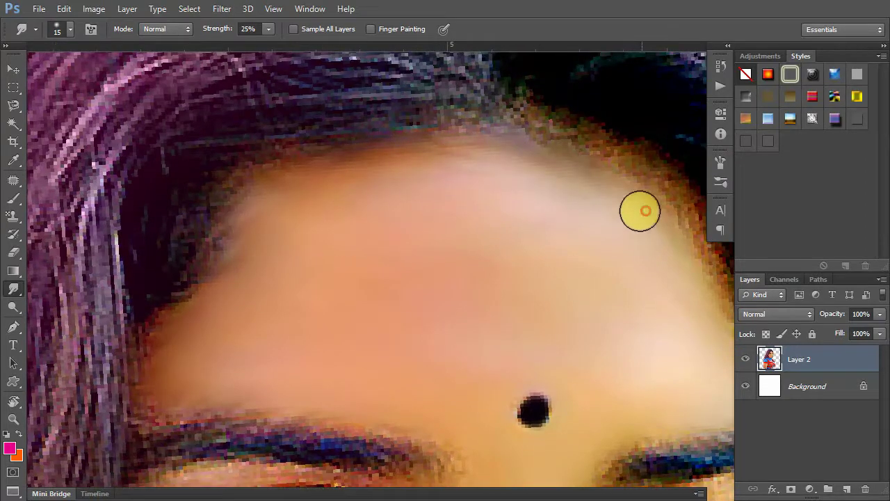
Center the left-hand eye and sharpen its upper-lid crease and lashes.
{"action": "left_click_drag", "start_coordinate": [322, 266], "coordinate": [320, 185]}
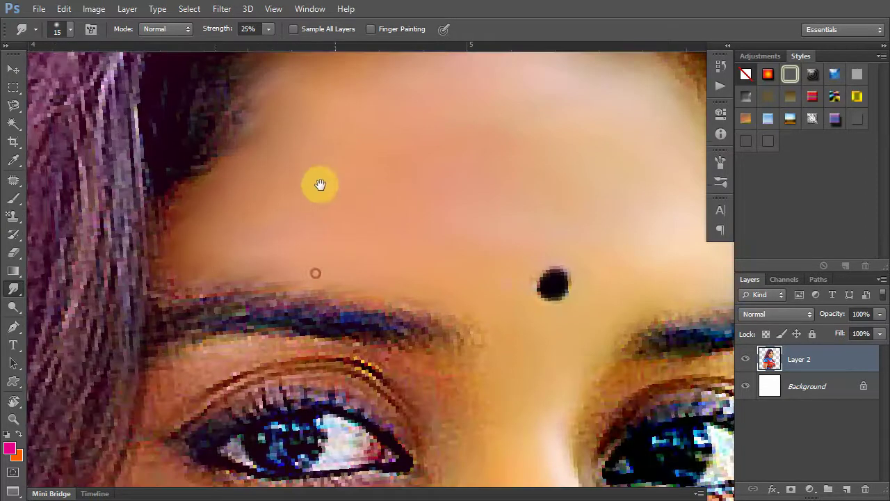
{"action": "left_click_drag", "start_coordinate": [493, 360], "coordinate": [453, 268]}
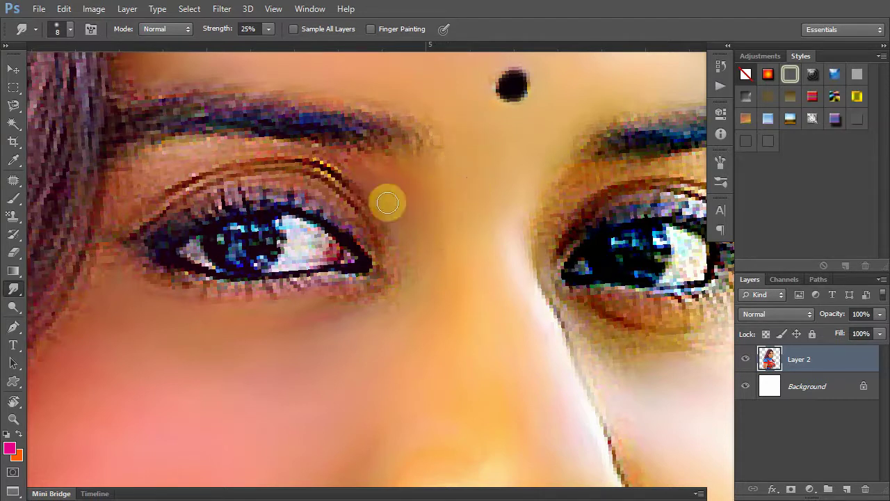
{"action": "left_click_drag", "start_coordinate": [377, 308], "coordinate": [503, 302]}
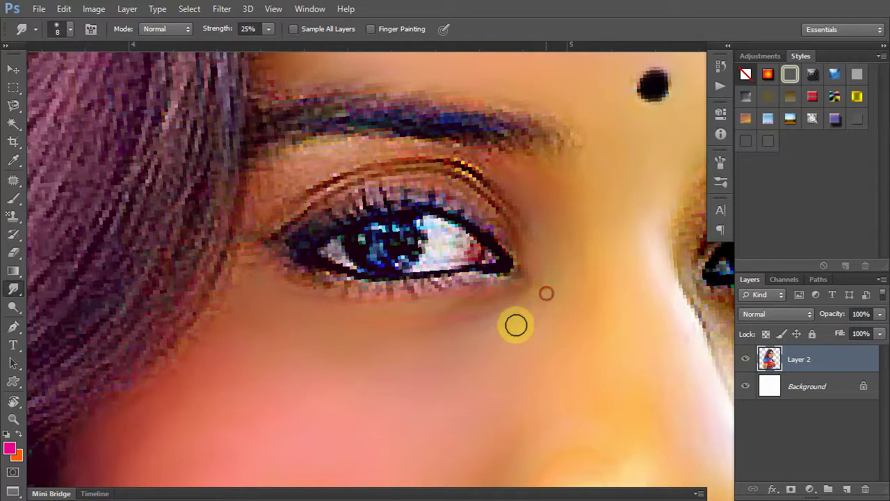
{"action": "left_click_drag", "start_coordinate": [452, 252], "coordinate": [482, 256]}
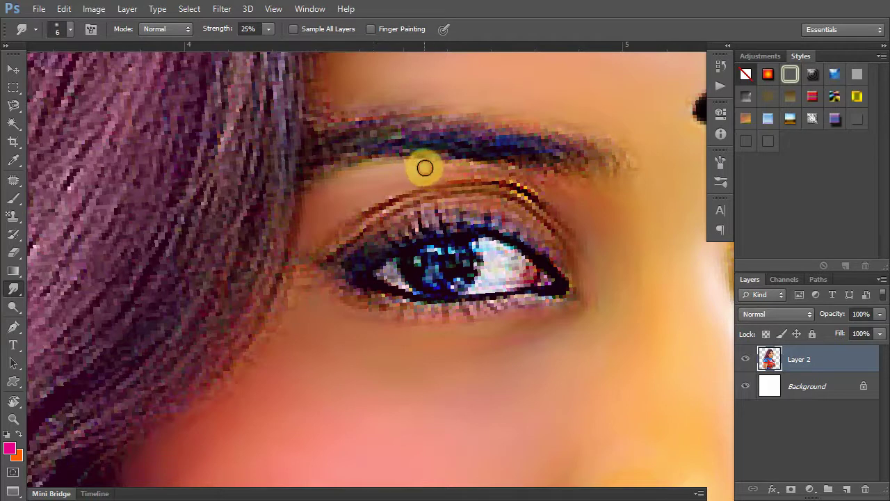
{"action": "mouse_move", "coordinate": [465, 169]}
{"action": "left_mouse_down"}
{"action": "mouse_move", "coordinate": [546, 190]}
{"action": "mouse_move", "coordinate": [497, 172]}
{"action": "mouse_move", "coordinate": [434, 167]}
{"action": "mouse_move", "coordinate": [491, 165]}
{"action": "mouse_move", "coordinate": [583, 185]}
{"action": "mouse_move", "coordinate": [512, 175]}
{"action": "mouse_move", "coordinate": [559, 206]}
{"action": "left_mouse_up"}
{"action": "left_click_drag", "start_coordinate": [589, 235], "coordinate": [411, 197]}
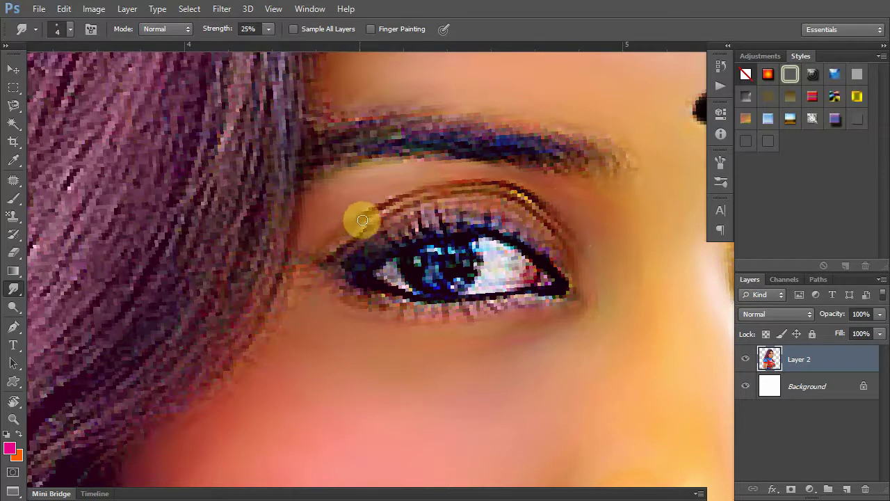
{"action": "mouse_move", "coordinate": [440, 193]}
{"action": "left_mouse_down"}
{"action": "mouse_move", "coordinate": [493, 189]}
{"action": "mouse_move", "coordinate": [540, 205]}
{"action": "mouse_move", "coordinate": [540, 232]}
{"action": "mouse_move", "coordinate": [555, 246]}
{"action": "mouse_move", "coordinate": [505, 208]}
{"action": "mouse_move", "coordinate": [451, 204]}
{"action": "mouse_move", "coordinate": [407, 221]}
{"action": "left_mouse_up"}
Soften the upper-lid crease and blend the outer eye corner toward the hair edge.
{"action": "mouse_move", "coordinate": [363, 252]}
{"action": "left_mouse_down"}
{"action": "mouse_move", "coordinate": [450, 208]}
{"action": "mouse_move", "coordinate": [513, 215]}
{"action": "mouse_move", "coordinate": [562, 253]}
{"action": "mouse_move", "coordinate": [585, 286]}
{"action": "mouse_move", "coordinate": [494, 201]}
{"action": "mouse_move", "coordinate": [441, 207]}
{"action": "mouse_move", "coordinate": [384, 229]}
{"action": "mouse_move", "coordinate": [417, 215]}
{"action": "mouse_move", "coordinate": [350, 225]}
{"action": "mouse_move", "coordinate": [324, 254]}
{"action": "mouse_move", "coordinate": [399, 202]}
{"action": "mouse_move", "coordinate": [455, 193]}
{"action": "mouse_move", "coordinate": [493, 197]}
{"action": "mouse_move", "coordinate": [552, 230]}
{"action": "mouse_move", "coordinate": [493, 193]}
{"action": "mouse_move", "coordinate": [380, 199]}
{"action": "mouse_move", "coordinate": [333, 231]}
{"action": "left_mouse_up"}
{"action": "key", "text": "bracketright"}
{"action": "mouse_move", "coordinate": [507, 189]}
{"action": "left_mouse_down"}
{"action": "mouse_move", "coordinate": [436, 179]}
{"action": "mouse_move", "coordinate": [533, 195]}
{"action": "mouse_move", "coordinate": [561, 225]}
{"action": "mouse_move", "coordinate": [508, 191]}
{"action": "mouse_move", "coordinate": [563, 235]}
{"action": "mouse_move", "coordinate": [497, 171]}
{"action": "mouse_move", "coordinate": [395, 210]}
{"action": "mouse_move", "coordinate": [427, 195]}
{"action": "mouse_move", "coordinate": [477, 195]}
{"action": "mouse_move", "coordinate": [424, 192]}
{"action": "mouse_move", "coordinate": [481, 192]}
{"action": "mouse_move", "coordinate": [592, 233]}
{"action": "mouse_move", "coordinate": [549, 227]}
{"action": "mouse_move", "coordinate": [429, 178]}
{"action": "mouse_move", "coordinate": [509, 175]}
{"action": "mouse_move", "coordinate": [566, 191]}
{"action": "mouse_move", "coordinate": [341, 271]}
{"action": "mouse_move", "coordinate": [332, 292]}
{"action": "mouse_move", "coordinate": [378, 310]}
{"action": "mouse_move", "coordinate": [547, 309]}
{"action": "mouse_move", "coordinate": [550, 302]}
{"action": "mouse_move", "coordinate": [445, 313]}
{"action": "mouse_move", "coordinate": [443, 324]}
{"action": "mouse_move", "coordinate": [338, 306]}
{"action": "mouse_move", "coordinate": [340, 292]}
{"action": "mouse_move", "coordinate": [335, 301]}
{"action": "mouse_move", "coordinate": [311, 285]}
{"action": "left_mouse_up"}
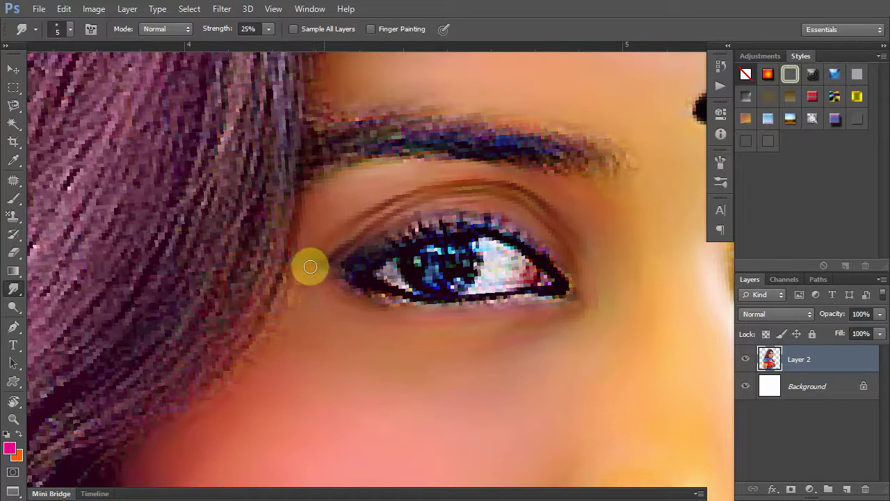
{"action": "left_click_drag", "start_coordinate": [307, 252], "coordinate": [281, 331]}
{"action": "mouse_move", "coordinate": [325, 238]}
{"action": "left_mouse_down"}
{"action": "mouse_move", "coordinate": [306, 269]}
{"action": "mouse_move", "coordinate": [314, 230]}
{"action": "mouse_move", "coordinate": [318, 308]}
{"action": "mouse_move", "coordinate": [298, 298]}
{"action": "mouse_move", "coordinate": [316, 314]}
{"action": "mouse_move", "coordinate": [333, 275]}
{"action": "mouse_move", "coordinate": [358, 295]}
{"action": "mouse_move", "coordinate": [406, 308]}
{"action": "mouse_move", "coordinate": [330, 266]}
{"action": "mouse_move", "coordinate": [350, 247]}
{"action": "mouse_move", "coordinate": [318, 276]}
{"action": "mouse_move", "coordinate": [408, 314]}
{"action": "mouse_move", "coordinate": [399, 313]}
{"action": "mouse_move", "coordinate": [378, 295]}
{"action": "mouse_move", "coordinate": [463, 311]}
{"action": "mouse_move", "coordinate": [375, 293]}
{"action": "left_mouse_up"}
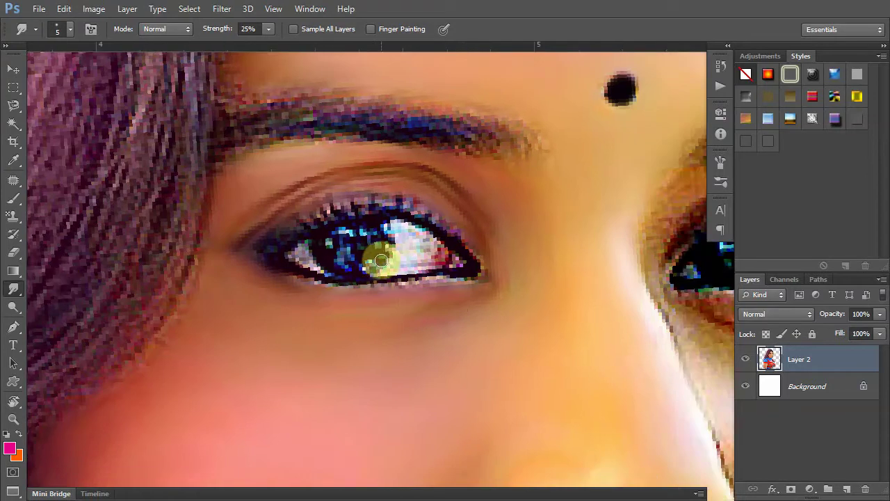
Blend the skin between eye and brow, then soften the iris highlight with a new brush preset.
{"action": "mouse_move", "coordinate": [377, 262]}
{"action": "left_mouse_down"}
{"action": "mouse_move", "coordinate": [427, 258]}
{"action": "mouse_move", "coordinate": [338, 199]}
{"action": "mouse_move", "coordinate": [344, 135]}
{"action": "mouse_move", "coordinate": [406, 231]}
{"action": "left_mouse_up"}
{"action": "left_click", "coordinate": [44, 25]}
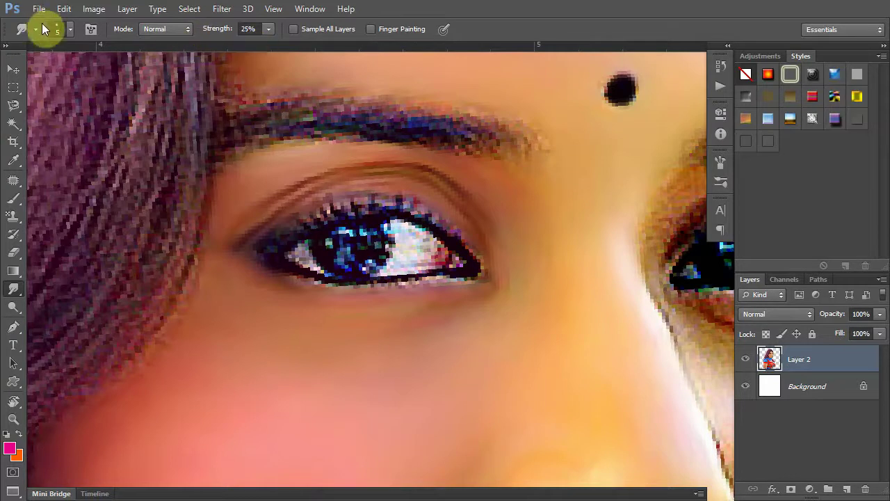
{"action": "left_click", "coordinate": [55, 143]}
{"action": "left_click", "coordinate": [413, 246]}
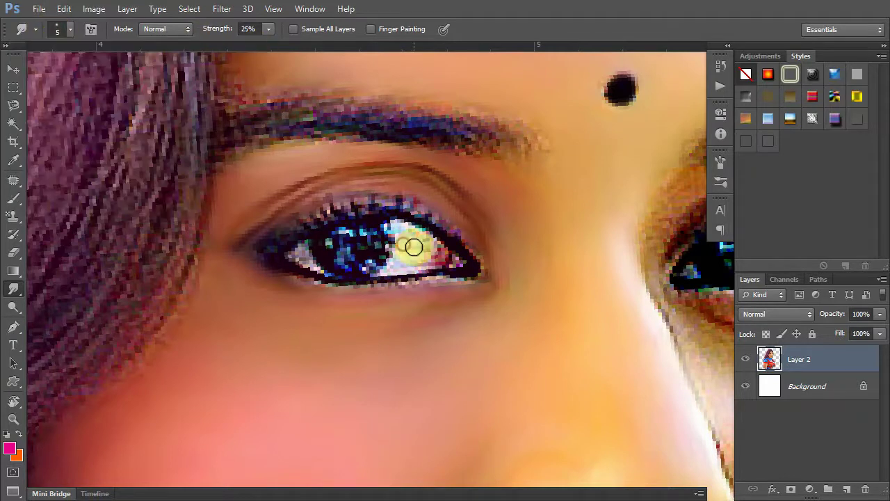
{"action": "left_click_drag", "start_coordinate": [403, 233], "coordinate": [411, 244]}
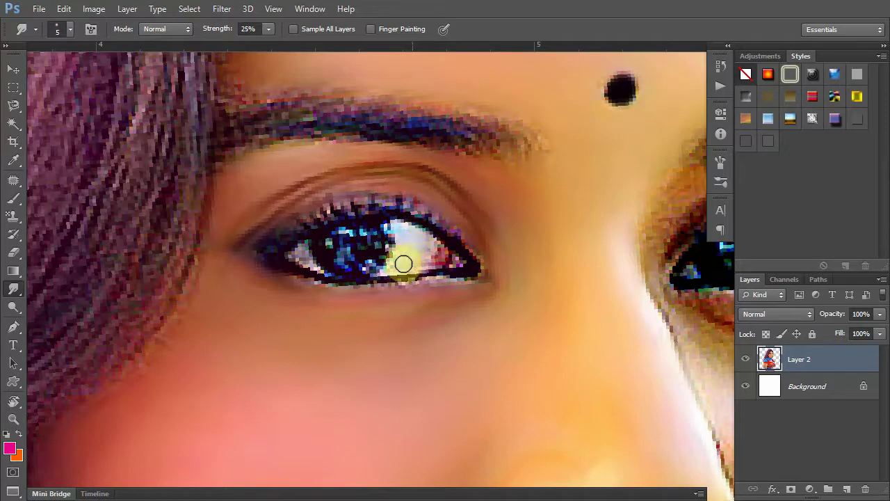
{"action": "mouse_move", "coordinate": [405, 252]}
{"action": "left_mouse_down"}
{"action": "mouse_move", "coordinate": [402, 262]}
{"action": "mouse_move", "coordinate": [419, 234]}
{"action": "mouse_move", "coordinate": [399, 225]}
{"action": "mouse_move", "coordinate": [407, 241]}
{"action": "mouse_move", "coordinate": [445, 253]}
{"action": "mouse_move", "coordinate": [436, 260]}
{"action": "left_mouse_up"}
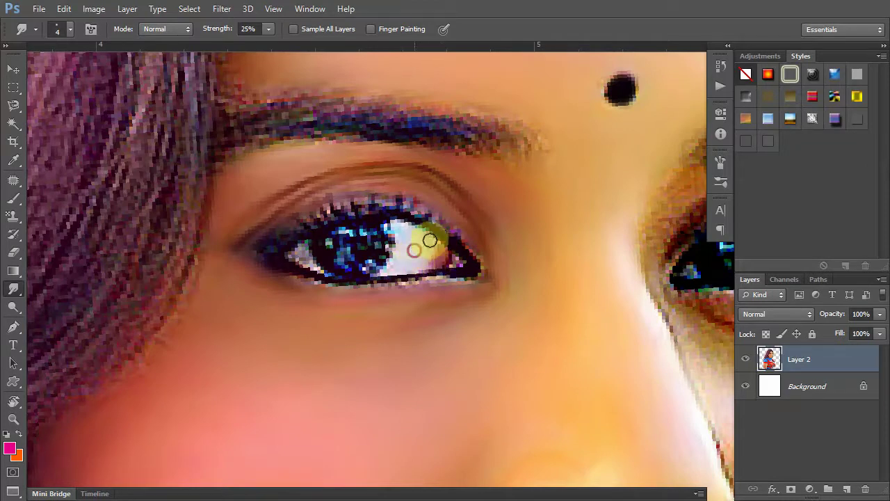
{"action": "mouse_move", "coordinate": [420, 238]}
{"action": "left_mouse_down"}
{"action": "mouse_move", "coordinate": [457, 260]}
{"action": "mouse_move", "coordinate": [466, 260]}
{"action": "mouse_move", "coordinate": [468, 238]}
{"action": "mouse_move", "coordinate": [487, 264]}
{"action": "mouse_move", "coordinate": [441, 280]}
{"action": "mouse_move", "coordinate": [483, 276]}
{"action": "mouse_move", "coordinate": [333, 291]}
{"action": "mouse_move", "coordinate": [282, 268]}
{"action": "mouse_move", "coordinate": [336, 286]}
{"action": "mouse_move", "coordinate": [444, 255]}
{"action": "mouse_move", "coordinate": [373, 199]}
{"action": "mouse_move", "coordinate": [420, 253]}
{"action": "mouse_move", "coordinate": [293, 254]}
{"action": "mouse_move", "coordinate": [305, 258]}
{"action": "mouse_move", "coordinate": [300, 250]}
{"action": "mouse_move", "coordinate": [310, 264]}
{"action": "mouse_move", "coordinate": [303, 247]}
{"action": "left_mouse_up"}
With a 1 px smudge brush, blend the iris edge and eye white into the upper lash line.
{"action": "key", "text": "bracketleft"}
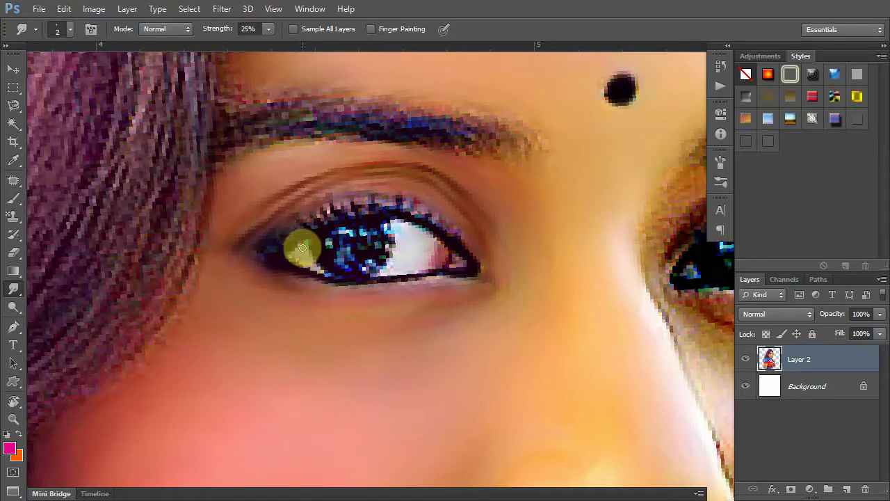
{"action": "mouse_move", "coordinate": [423, 253]}
{"action": "left_mouse_down"}
{"action": "mouse_move", "coordinate": [391, 266]}
{"action": "mouse_move", "coordinate": [404, 237]}
{"action": "mouse_move", "coordinate": [392, 227]}
{"action": "mouse_move", "coordinate": [428, 235]}
{"action": "mouse_move", "coordinate": [410, 208]}
{"action": "left_mouse_up"}
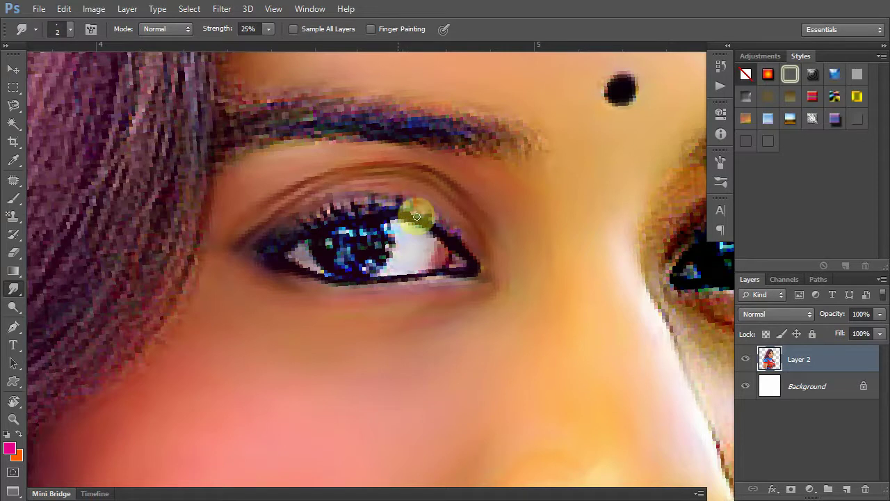
{"action": "left_click", "coordinate": [249, 28]}
{"action": "left_click_drag", "start_coordinate": [414, 228], "coordinate": [386, 196]}
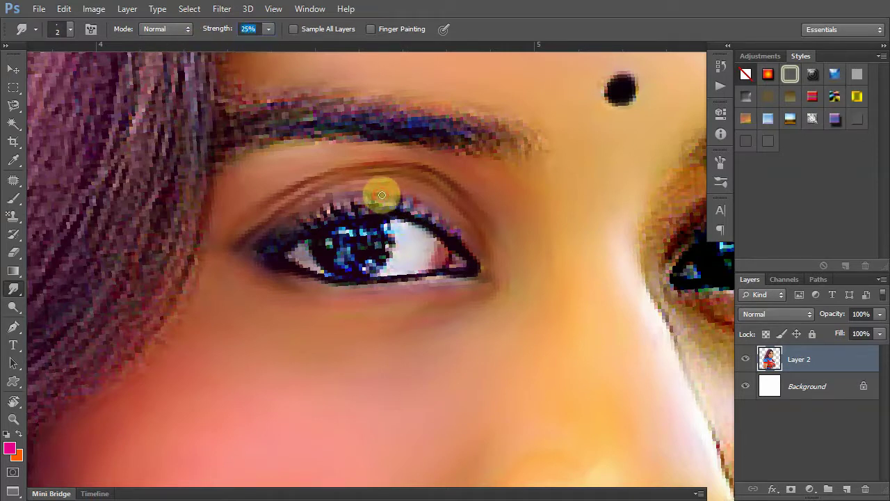
{"action": "scroll", "coordinate": [390, 201], "scroll_direction": "up", "scroll_amount": 1}
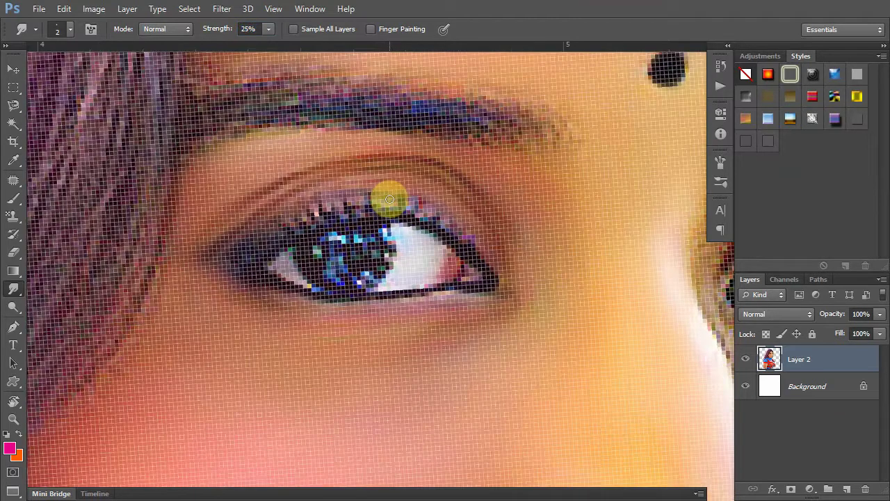
{"action": "scroll", "coordinate": [391, 207], "scroll_direction": "down", "scroll_amount": 1}
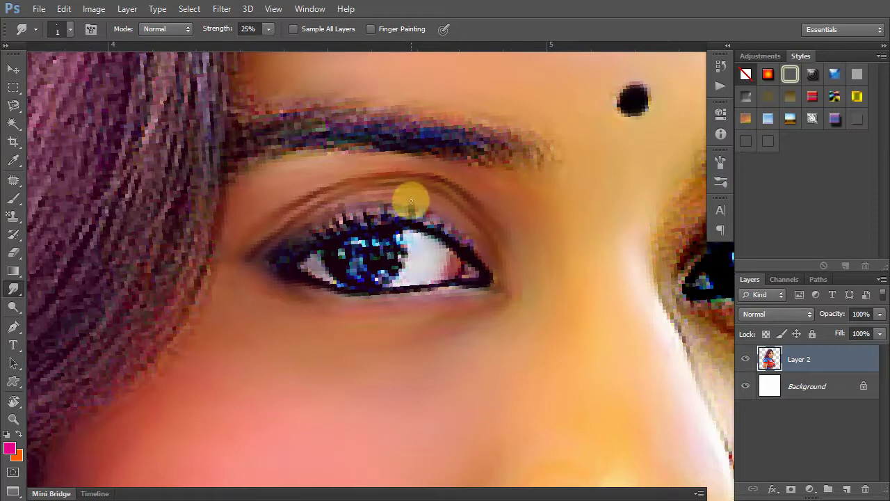
{"action": "left_click_drag", "start_coordinate": [407, 201], "coordinate": [424, 218]}
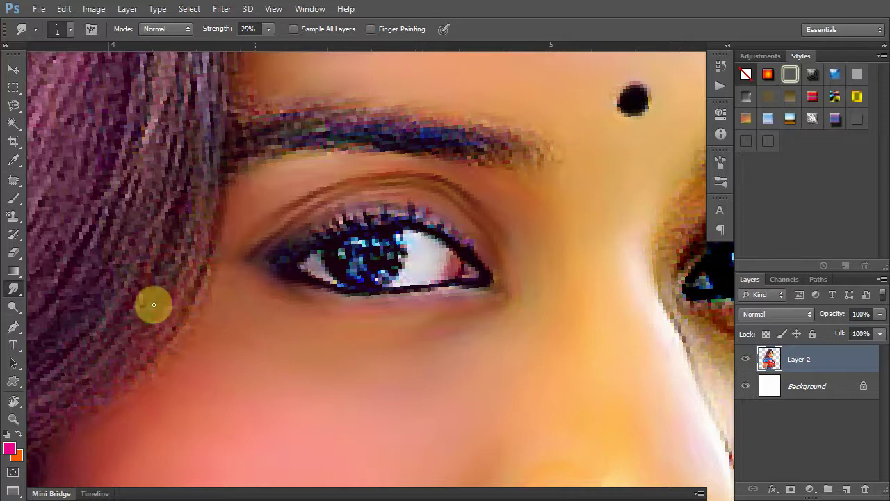
Switch to the Brush and set the foreground colour to black.
{"action": "left_click", "coordinate": [17, 201]}
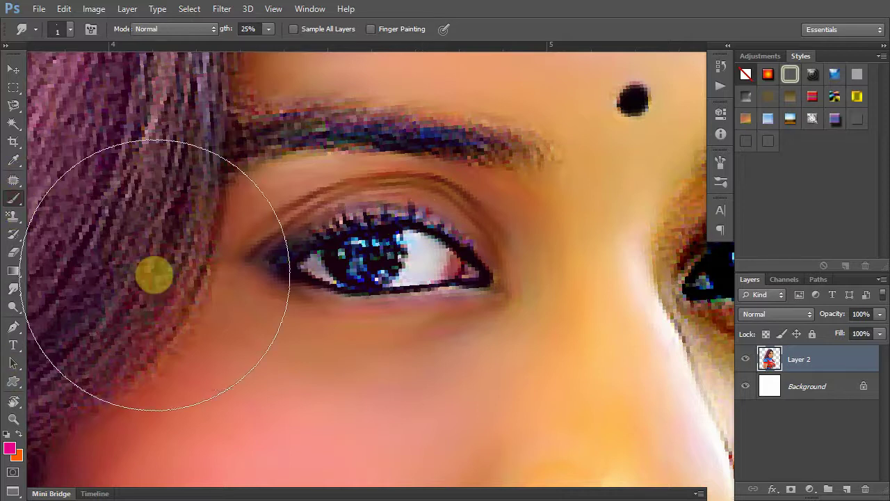
{"action": "left_click", "coordinate": [153, 272], "text": "alt"}
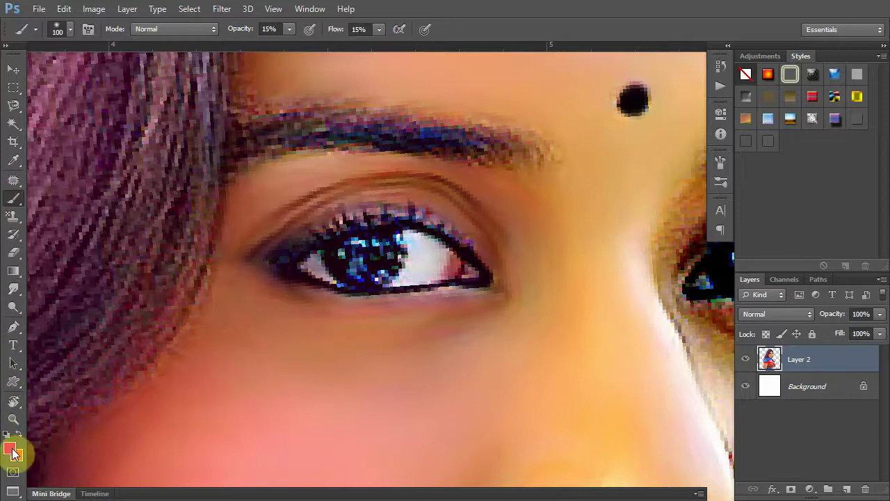
{"action": "left_click", "coordinate": [9, 449]}
{"action": "left_click", "coordinate": [368, 304]}
{"action": "left_click", "coordinate": [526, 121]}
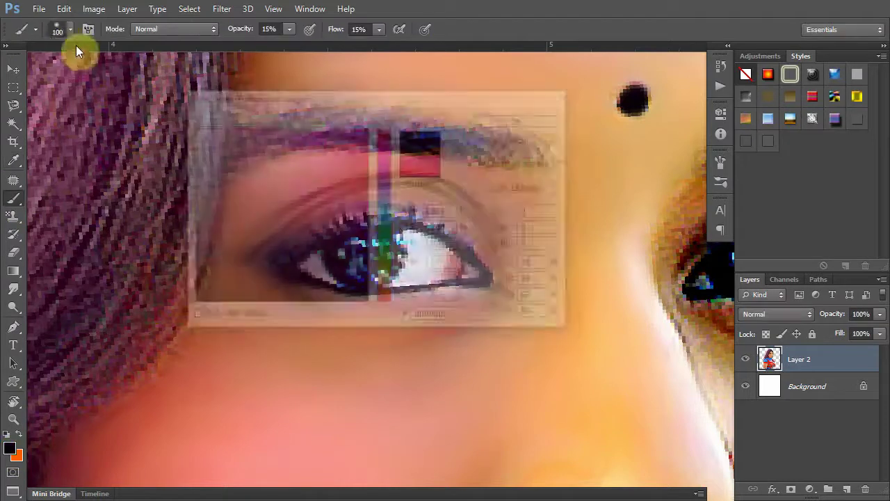
Choose a hard round 1 px brush with 50% opacity and 50% flow.
{"action": "left_click", "coordinate": [58, 29]}
{"action": "left_click", "coordinate": [50, 136]}
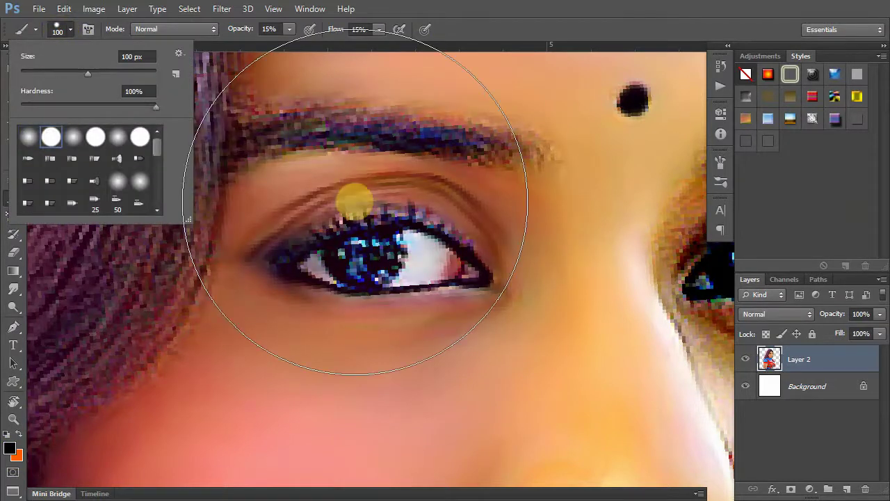
{"action": "left_click", "coordinate": [355, 202]}
{"action": "key", "text": "bracketleft"}
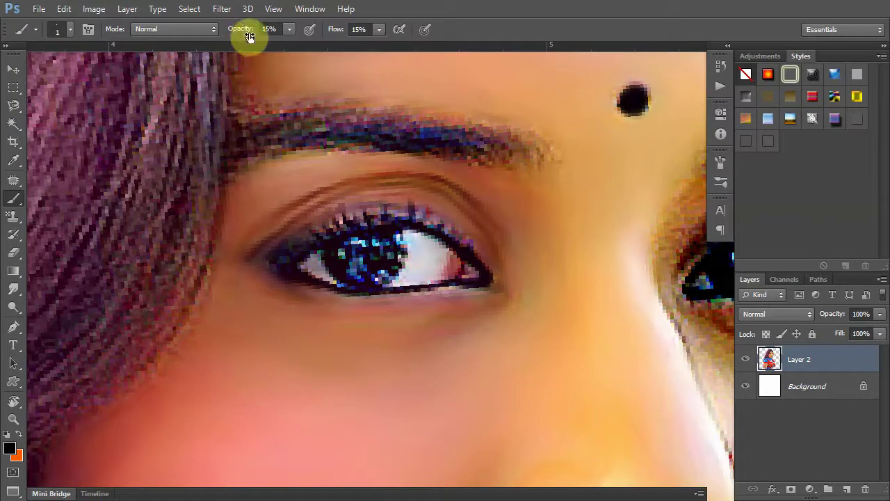
{"action": "left_click", "coordinate": [270, 28]}
{"action": "type", "text": "50"}
{"action": "key", "text": "Tab"}
{"action": "type", "text": "50"}
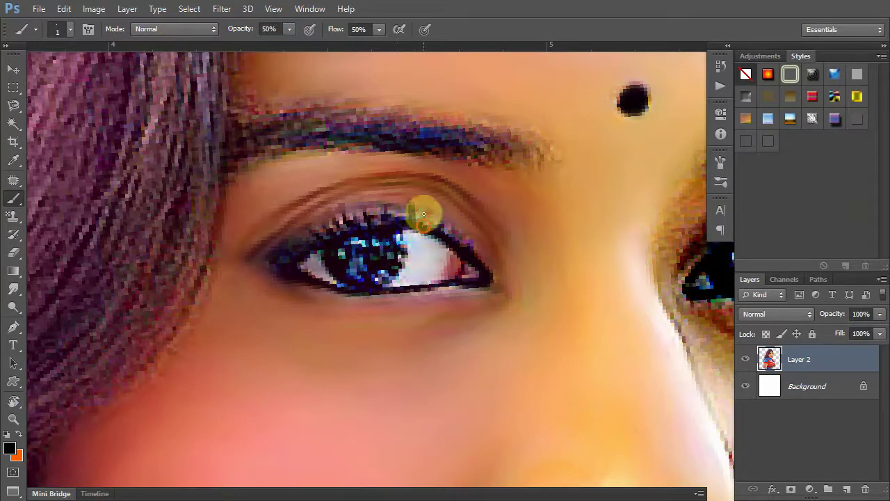
Paint fine lashes on the upper lid, then along the lower lid at 80%.
{"action": "left_click", "coordinate": [438, 229]}
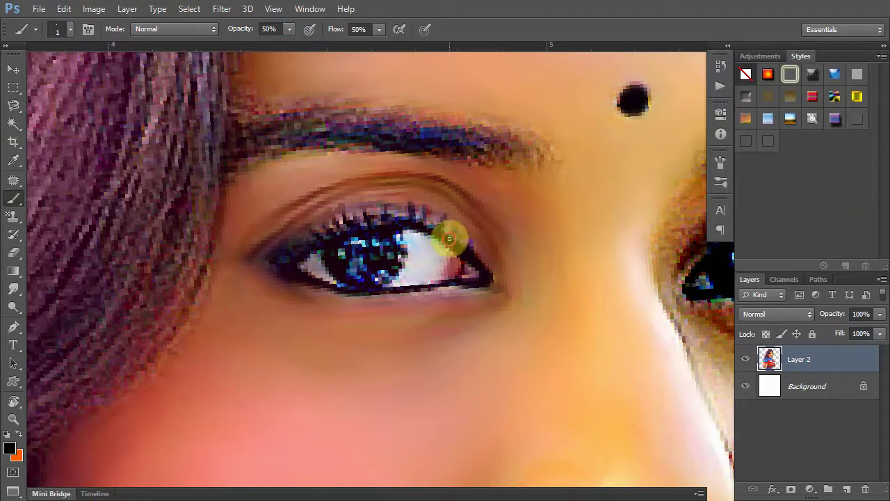
{"action": "left_click", "coordinate": [466, 253]}
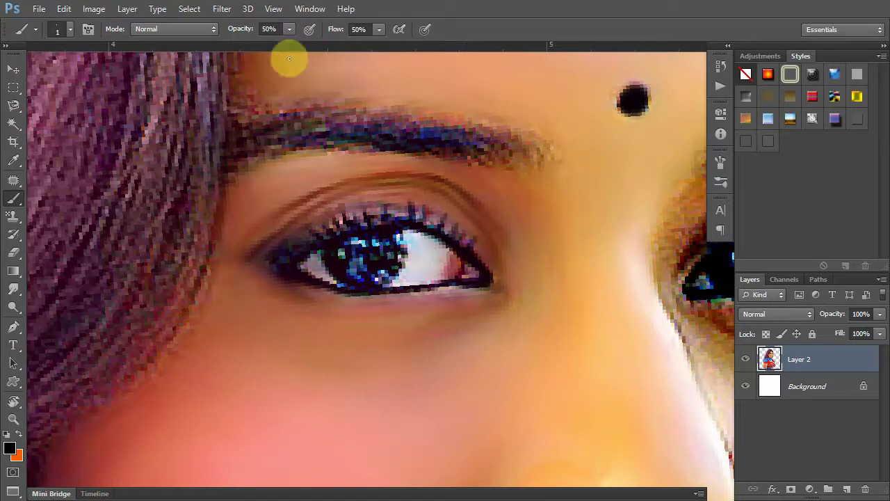
{"action": "left_click", "coordinate": [270, 29]}
{"action": "type", "text": "80"}
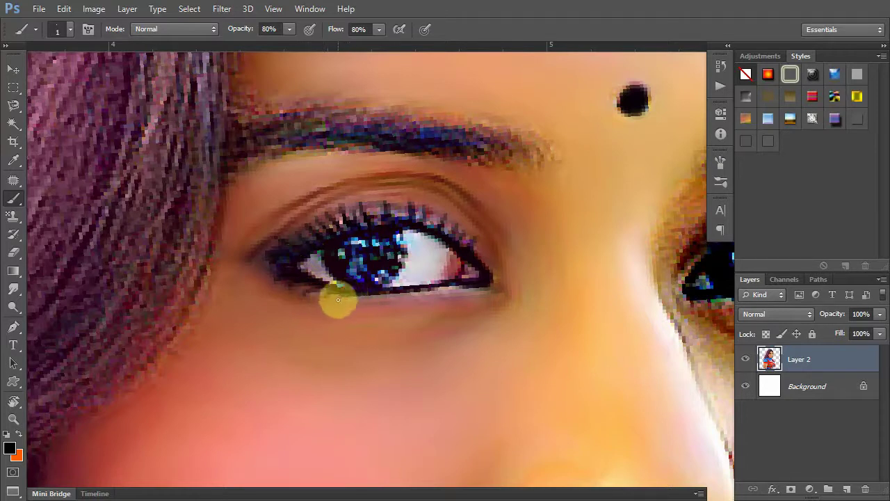
{"action": "left_click_drag", "start_coordinate": [359, 293], "coordinate": [378, 299]}
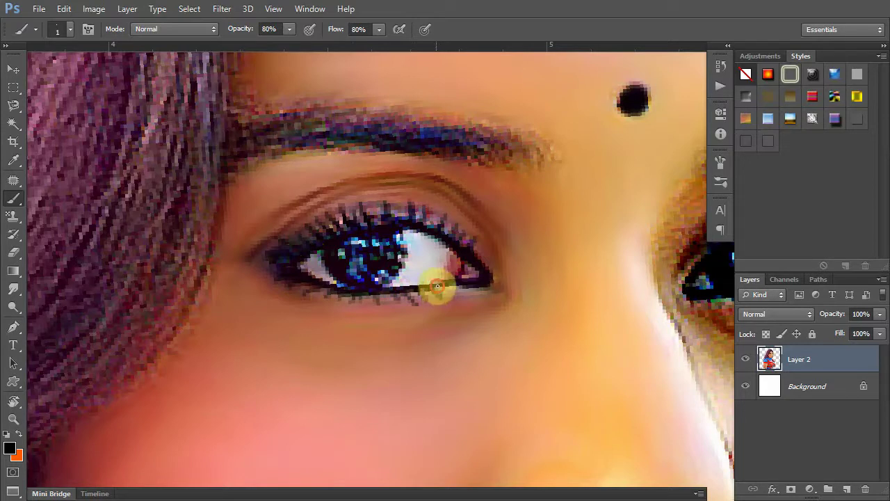
{"action": "mouse_move", "coordinate": [463, 292]}
{"action": "left_mouse_down"}
{"action": "mouse_move", "coordinate": [450, 286]}
{"action": "mouse_move", "coordinate": [473, 285]}
{"action": "left_mouse_up"}
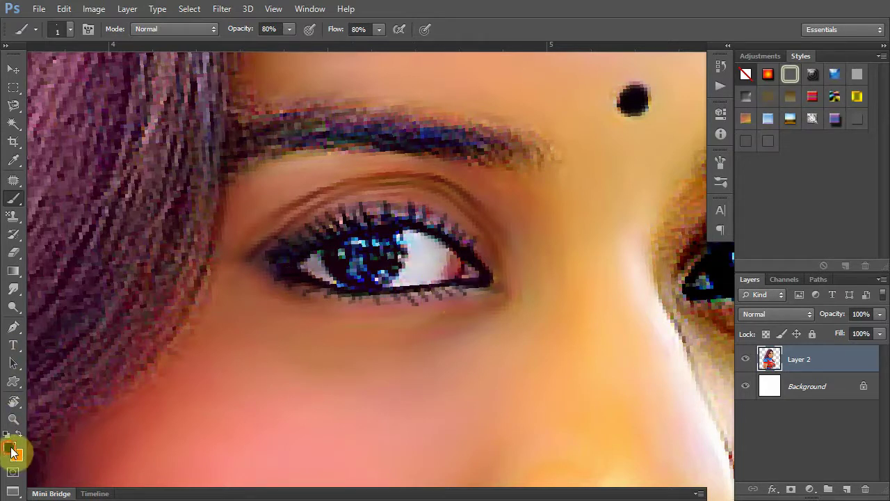
Brighten the eye white with white dabs and a stroke, then set the paint colour back to black.
{"action": "left_click", "coordinate": [12, 452]}
{"action": "left_click", "coordinate": [527, 124]}
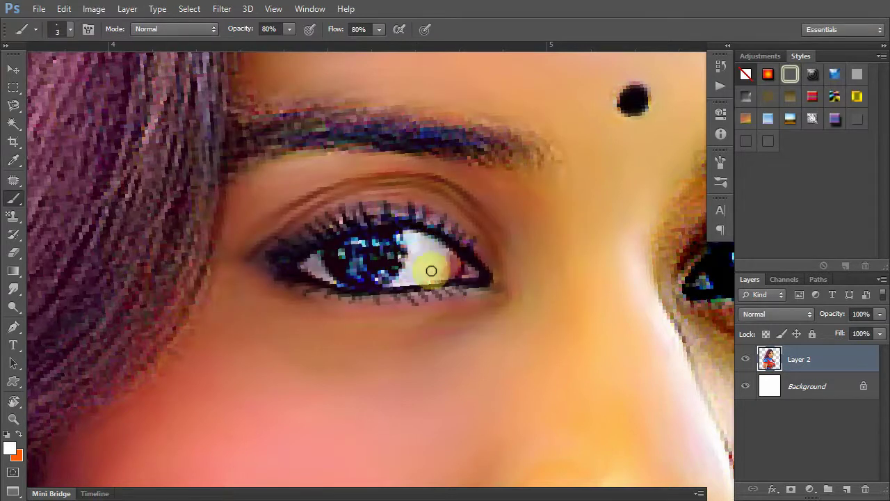
{"action": "left_click", "coordinate": [417, 240]}
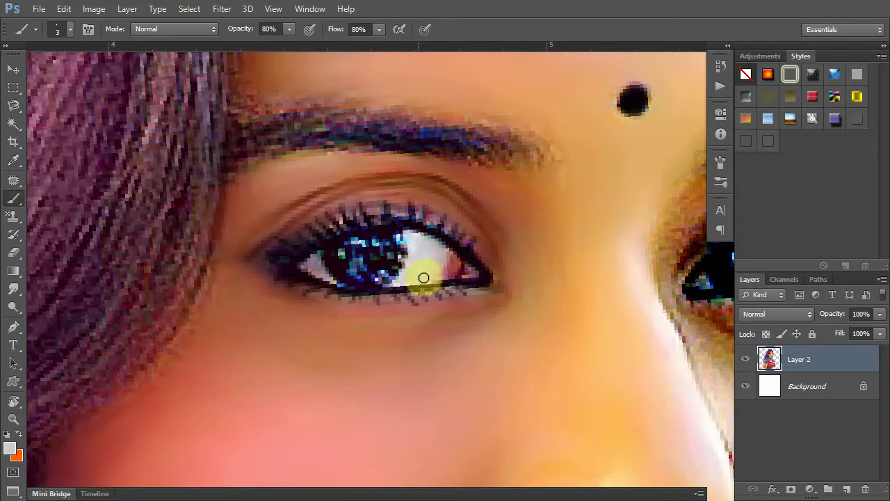
{"action": "left_click", "coordinate": [421, 248]}
{"action": "mouse_move", "coordinate": [431, 252]}
{"action": "left_mouse_down"}
{"action": "mouse_move", "coordinate": [430, 273]}
{"action": "mouse_move", "coordinate": [457, 262]}
{"action": "mouse_move", "coordinate": [448, 273]}
{"action": "mouse_move", "coordinate": [492, 274]}
{"action": "mouse_move", "coordinate": [420, 276]}
{"action": "mouse_move", "coordinate": [413, 288]}
{"action": "mouse_move", "coordinate": [398, 271]}
{"action": "mouse_move", "coordinate": [353, 278]}
{"action": "mouse_move", "coordinate": [327, 254]}
{"action": "mouse_move", "coordinate": [360, 282]}
{"action": "mouse_move", "coordinate": [389, 262]}
{"action": "mouse_move", "coordinate": [396, 238]}
{"action": "mouse_move", "coordinate": [403, 242]}
{"action": "mouse_move", "coordinate": [369, 283]}
{"action": "mouse_move", "coordinate": [352, 274]}
{"action": "mouse_move", "coordinate": [362, 279]}
{"action": "mouse_move", "coordinate": [389, 259]}
{"action": "mouse_move", "coordinate": [398, 234]}
{"action": "mouse_move", "coordinate": [378, 272]}
{"action": "mouse_move", "coordinate": [332, 262]}
{"action": "mouse_move", "coordinate": [318, 272]}
{"action": "mouse_move", "coordinate": [362, 261]}
{"action": "mouse_move", "coordinate": [138, 338]}
{"action": "left_mouse_up"}
{"action": "left_click", "coordinate": [338, 254], "text": "alt"}
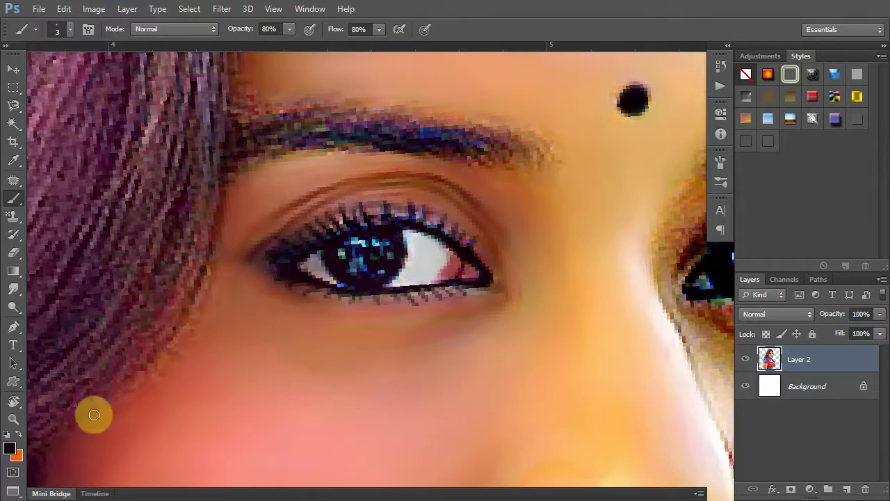
Sample cyan and paint it across and around the lower iris.
{"action": "left_click", "coordinate": [378, 236], "text": "alt"}
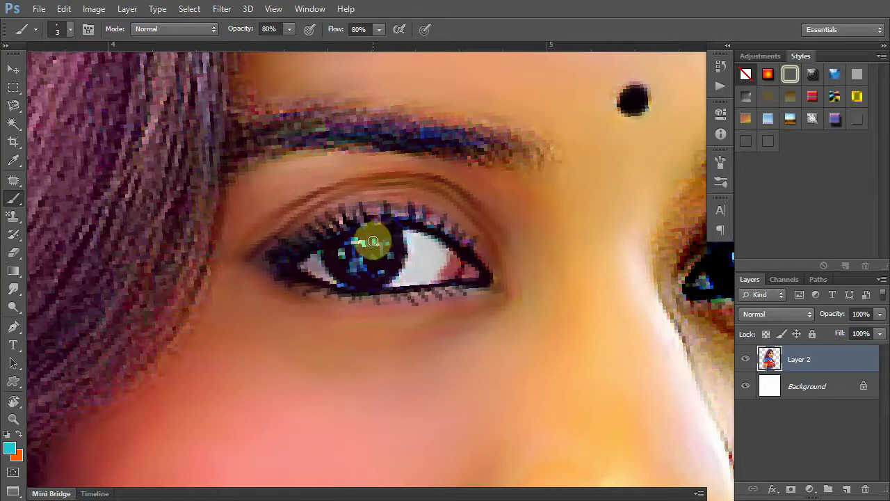
{"action": "left_click_drag", "start_coordinate": [368, 245], "coordinate": [340, 270]}
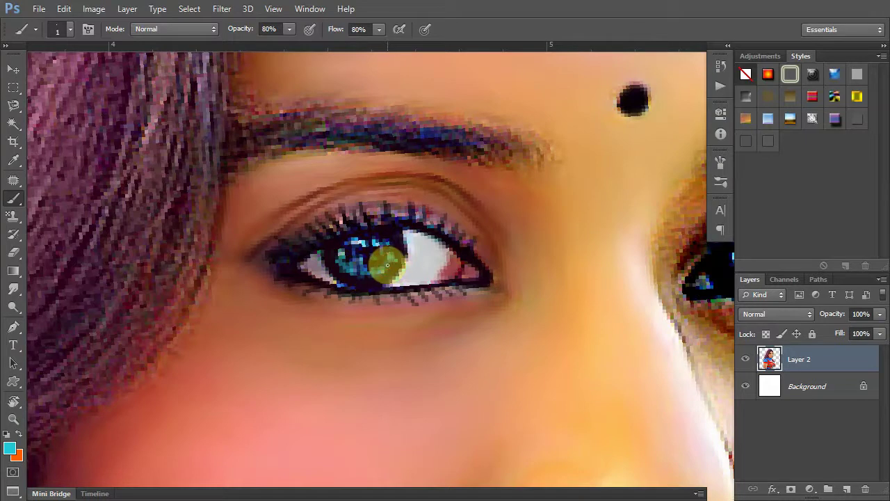
{"action": "left_click_drag", "start_coordinate": [382, 267], "coordinate": [363, 273]}
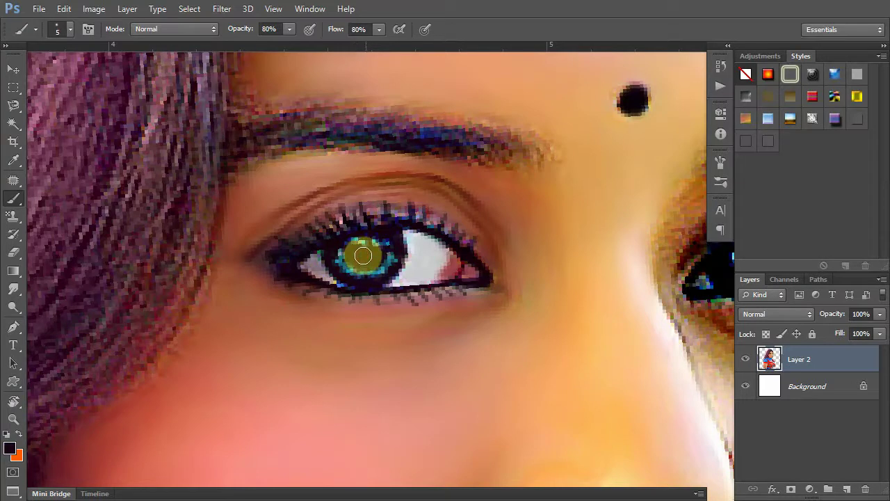
Add a light grey catchlight on the pupil and lighten the eye white beside the iris.
{"action": "left_click", "coordinate": [419, 268], "text": "alt"}
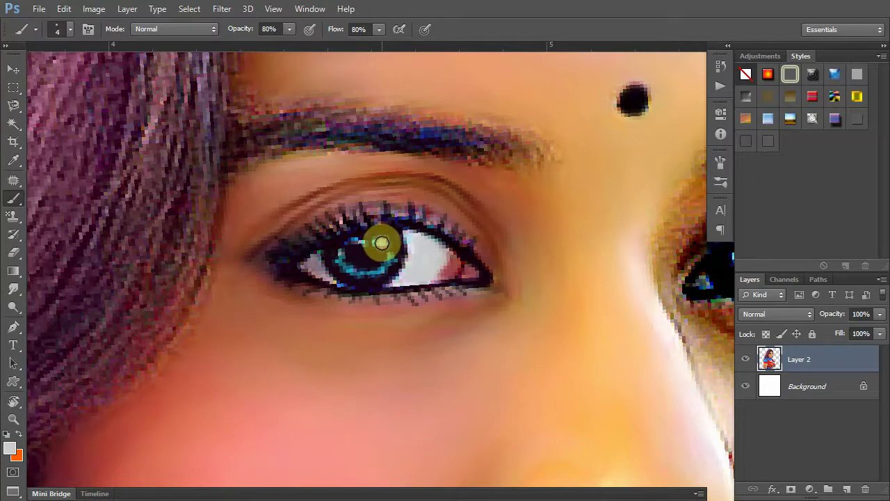
{"action": "left_click", "coordinate": [382, 242]}
{"action": "left_click_drag", "start_coordinate": [397, 279], "coordinate": [423, 260]}
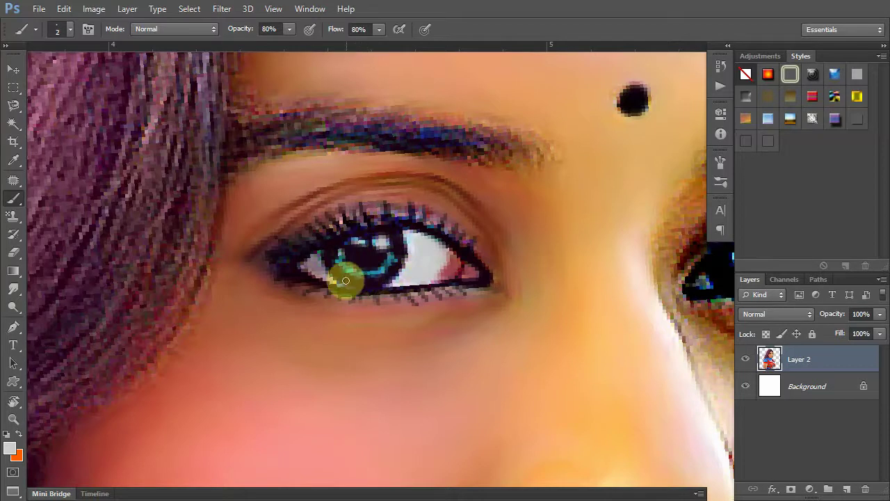
{"action": "left_click", "coordinate": [13, 271]}
Smudge the iris with a 3 px brush to blend the cyan ring and pupil.
{"action": "left_click", "coordinate": [14, 289]}
{"action": "key", "text": "bracketright"}
{"action": "key", "text": "bracketright"}
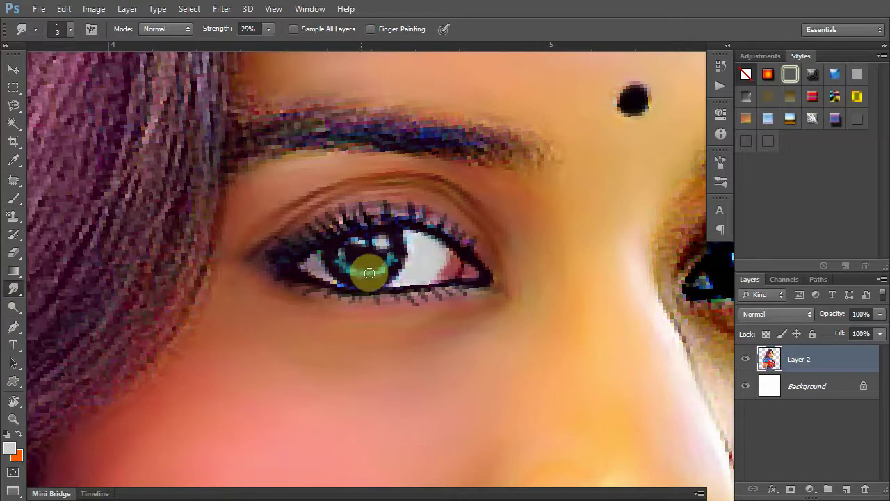
{"action": "mouse_move", "coordinate": [373, 275]}
{"action": "left_mouse_down"}
{"action": "mouse_move", "coordinate": [394, 255]}
{"action": "mouse_move", "coordinate": [354, 241]}
{"action": "mouse_move", "coordinate": [423, 248]}
{"action": "mouse_move", "coordinate": [404, 235]}
{"action": "mouse_move", "coordinate": [387, 285]}
{"action": "mouse_move", "coordinate": [403, 245]}
{"action": "mouse_move", "coordinate": [318, 260]}
{"action": "mouse_move", "coordinate": [354, 286]}
{"action": "left_mouse_up"}
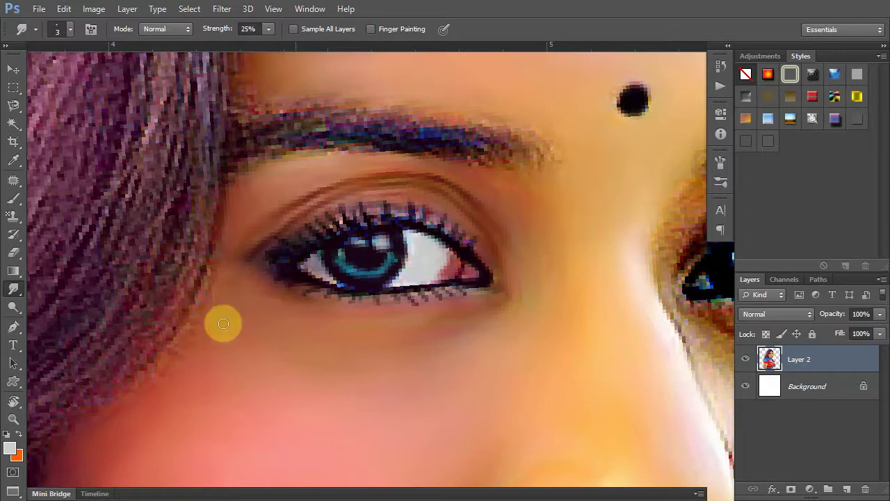
Paint a 1 px black liner along the lower lid, then zoom out to the whole portrait.
{"action": "left_click", "coordinate": [10, 448]}
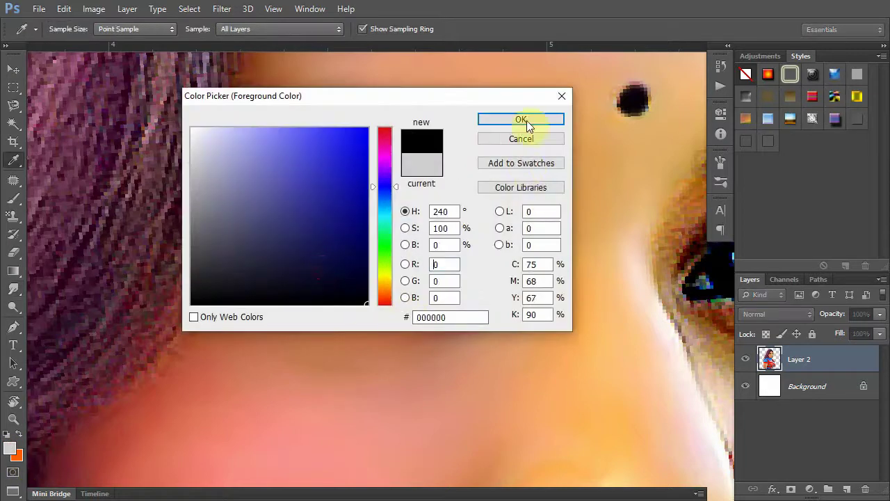
{"action": "left_click", "coordinate": [521, 119]}
{"action": "left_click", "coordinate": [13, 198]}
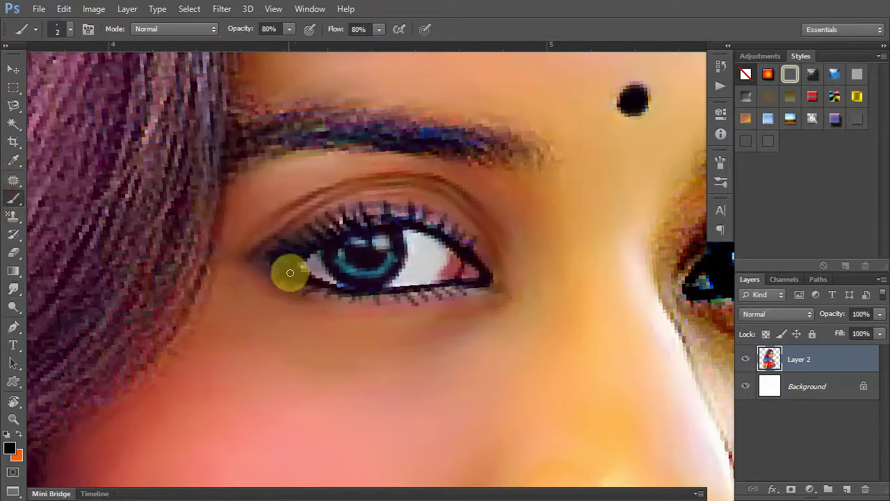
{"action": "key", "text": "bracketleft"}
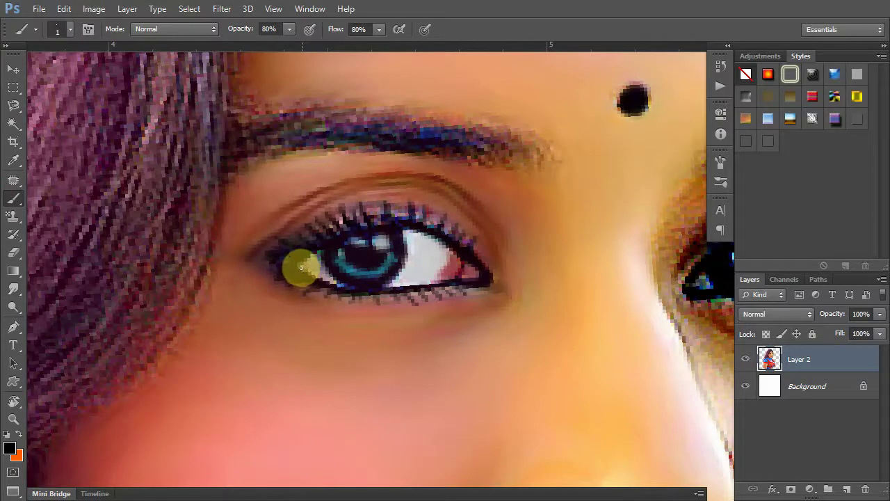
{"action": "mouse_move", "coordinate": [300, 268]}
{"action": "left_mouse_down"}
{"action": "mouse_move", "coordinate": [344, 288]}
{"action": "mouse_move", "coordinate": [389, 290]}
{"action": "left_mouse_up"}
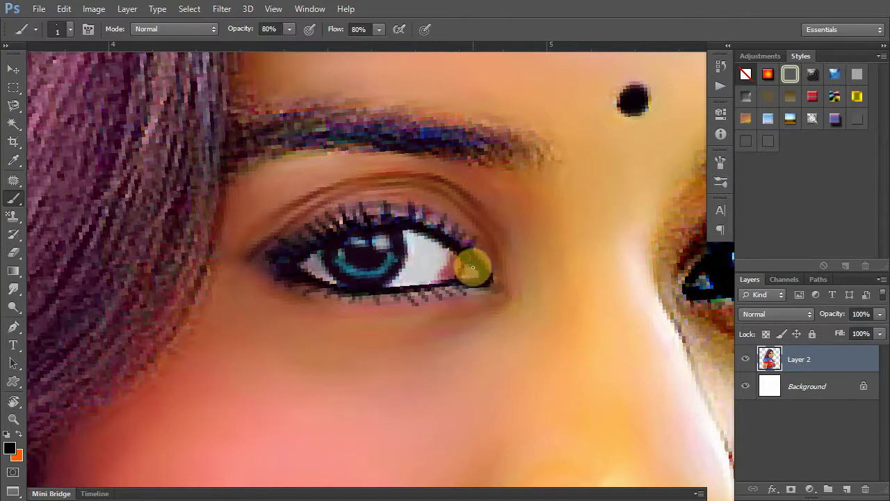
{"action": "left_click_drag", "start_coordinate": [485, 281], "coordinate": [332, 282]}
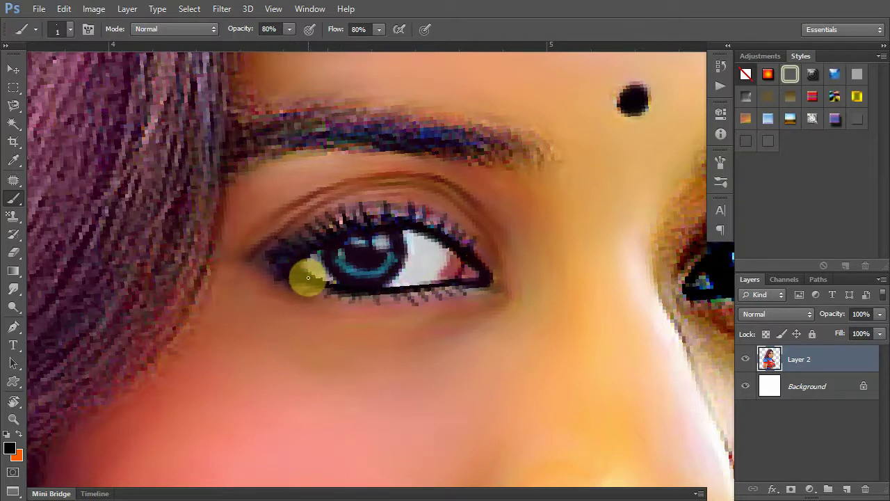
{"action": "right_click", "coordinate": [348, 290]}
{"action": "left_click", "coordinate": [380, 320]}
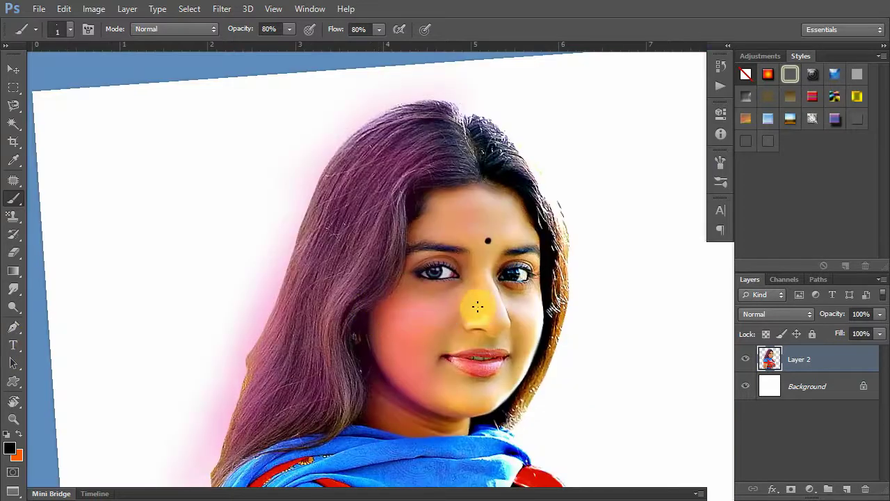
Zoom into the left eye with the Smudge tool, then zoom out to the face and back in.
{"action": "left_click", "coordinate": [478, 298]}
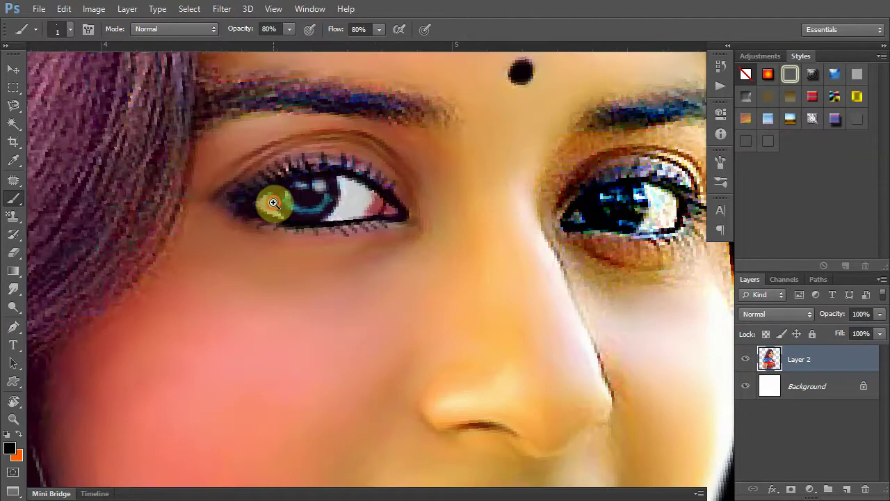
{"action": "left_click", "coordinate": [279, 203]}
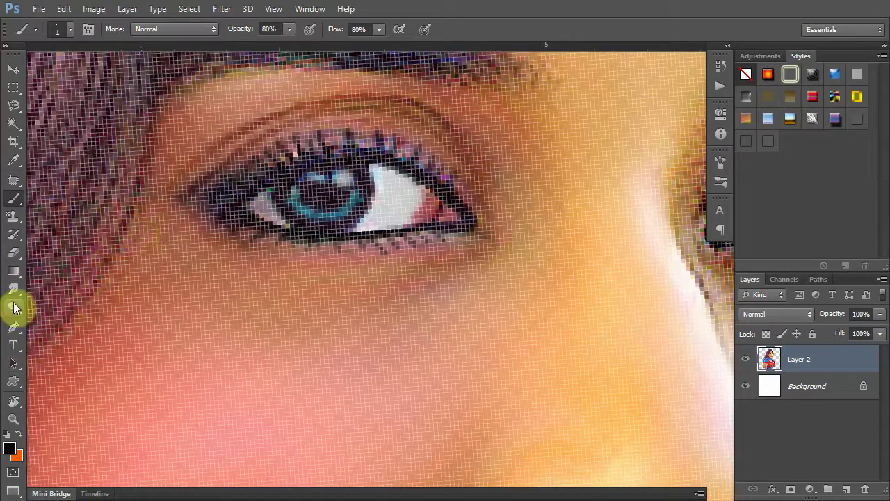
{"action": "left_click", "coordinate": [14, 273]}
{"action": "left_click", "coordinate": [14, 288]}
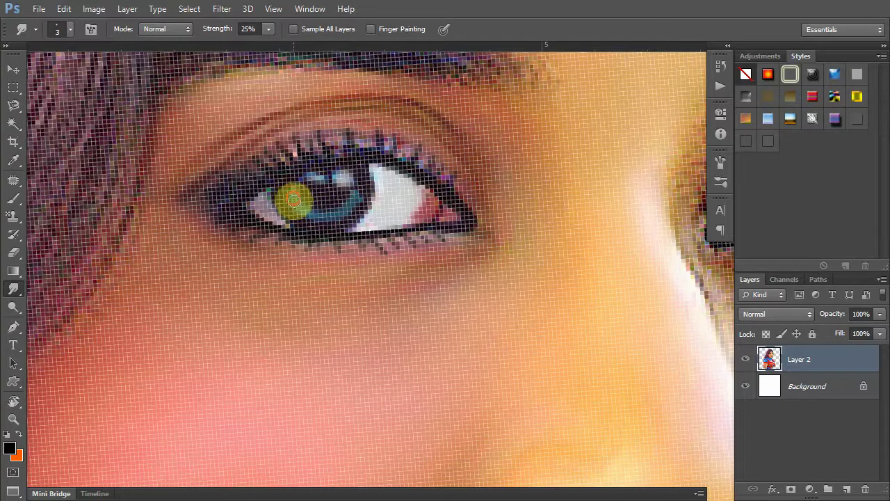
{"action": "right_click", "coordinate": [342, 201]}
{"action": "left_click", "coordinate": [371, 224]}
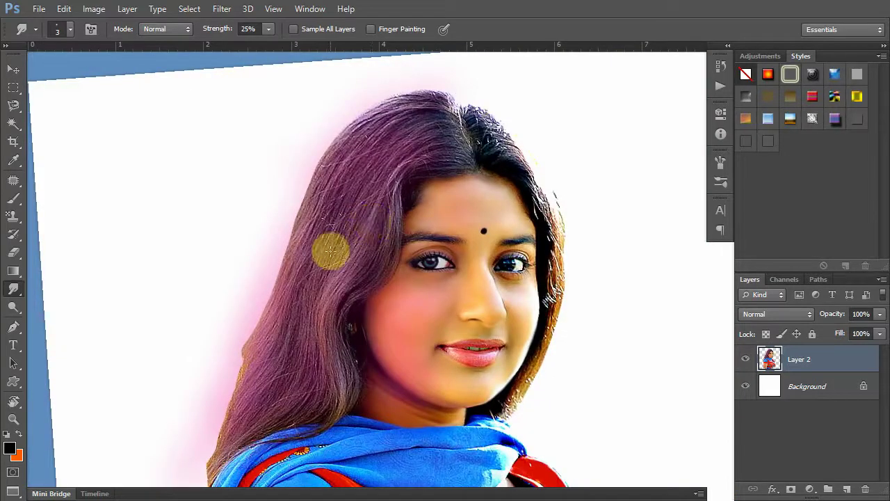
{"action": "scroll", "coordinate": [433, 272], "scroll_direction": "up", "scroll_amount": 2}
{"action": "scroll", "coordinate": [437, 265], "scroll_direction": "up", "scroll_amount": 3}
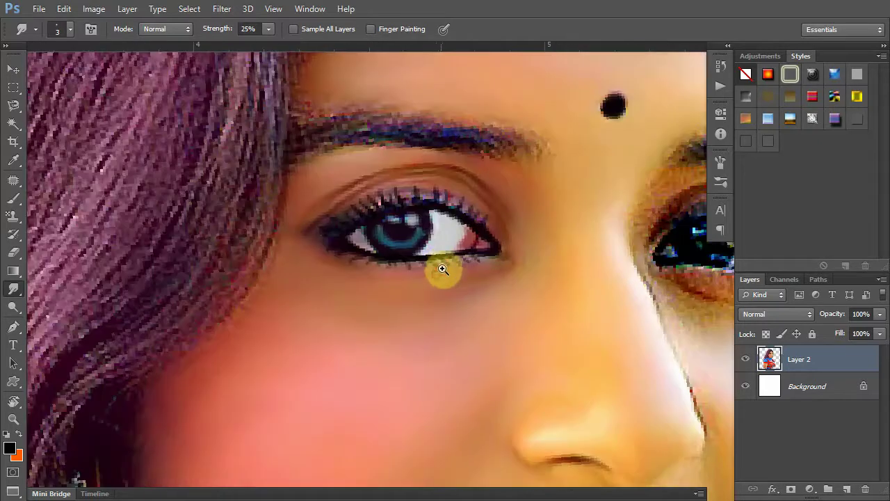
{"action": "scroll", "coordinate": [449, 267], "scroll_direction": "up", "scroll_amount": 1}
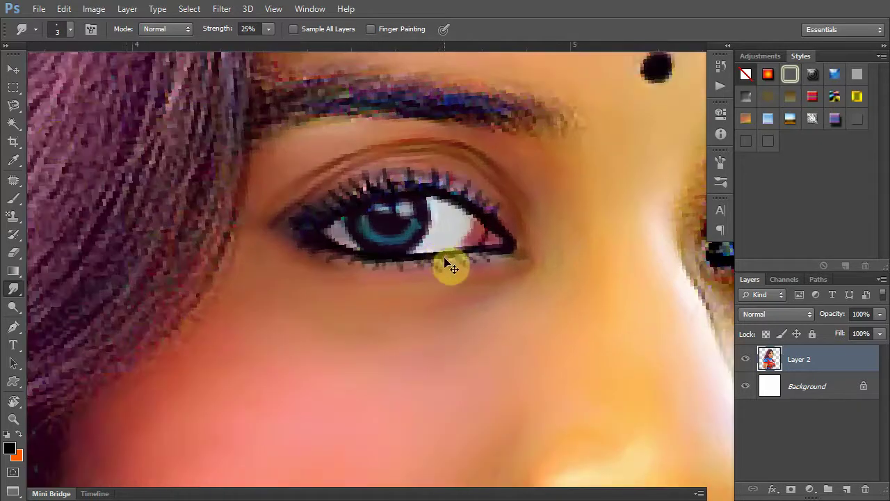
Paint white over the left eye's sclera and smudge it smooth.
{"action": "left_click", "coordinate": [12, 449]}
{"action": "left_click", "coordinate": [192, 130]}
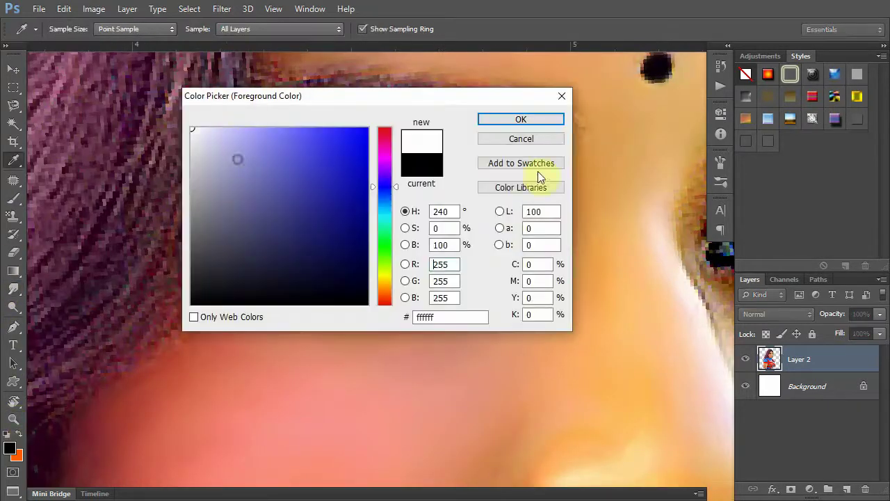
{"action": "left_click", "coordinate": [523, 121]}
{"action": "left_click", "coordinate": [13, 198]}
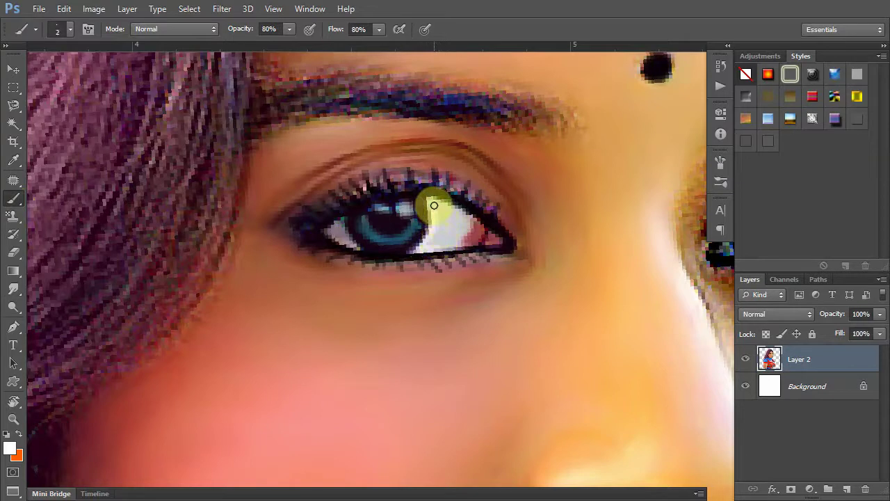
{"action": "mouse_move", "coordinate": [429, 242]}
{"action": "left_mouse_down"}
{"action": "mouse_move", "coordinate": [437, 204]}
{"action": "mouse_move", "coordinate": [444, 219]}
{"action": "left_mouse_up"}
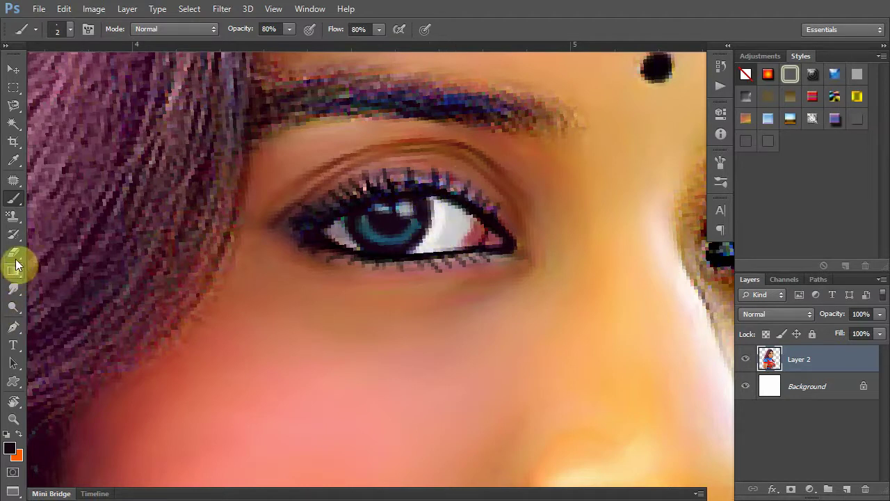
{"action": "left_click", "coordinate": [13, 288]}
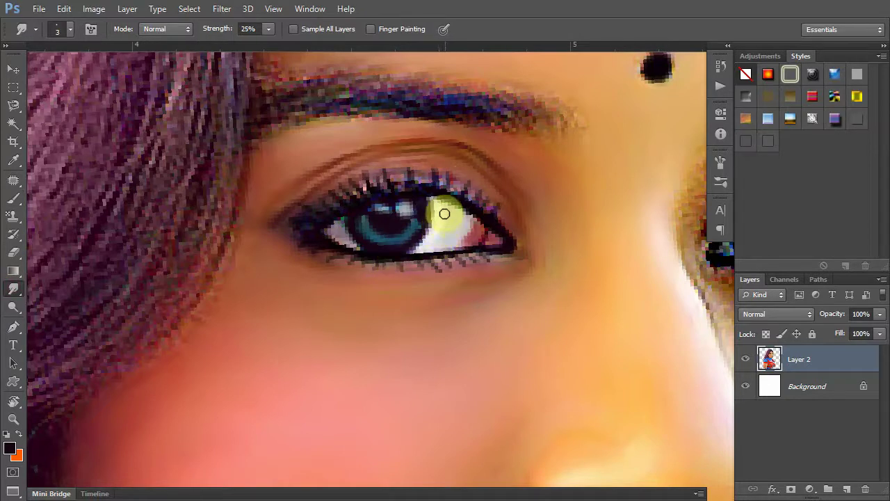
{"action": "mouse_move", "coordinate": [449, 215]}
{"action": "left_mouse_down"}
{"action": "mouse_move", "coordinate": [441, 233]}
{"action": "mouse_move", "coordinate": [378, 244]}
{"action": "mouse_move", "coordinate": [452, 232]}
{"action": "mouse_move", "coordinate": [362, 251]}
{"action": "mouse_move", "coordinate": [338, 229]}
{"action": "left_mouse_up"}
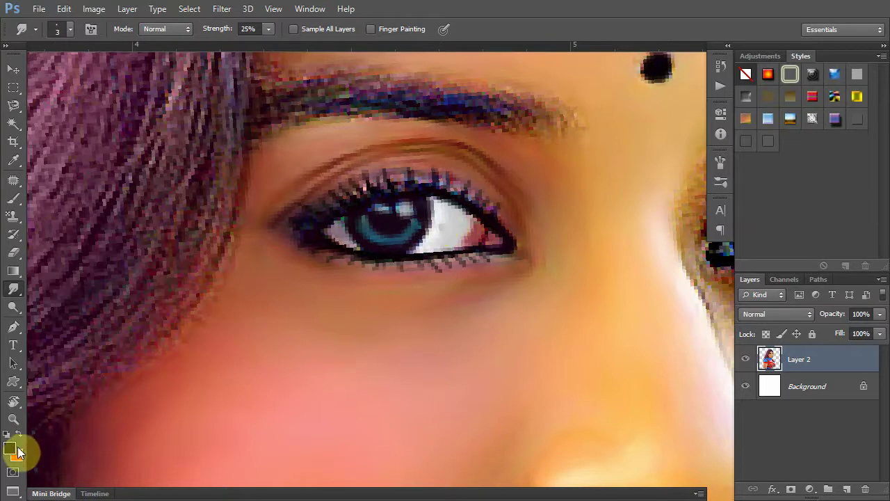
Dab more white at the iris's left edge, then fit the portrait on screen.
{"action": "left_click", "coordinate": [14, 448]}
{"action": "left_click_drag", "start_coordinate": [306, 179], "coordinate": [192, 129]}
{"action": "left_click", "coordinate": [536, 119]}
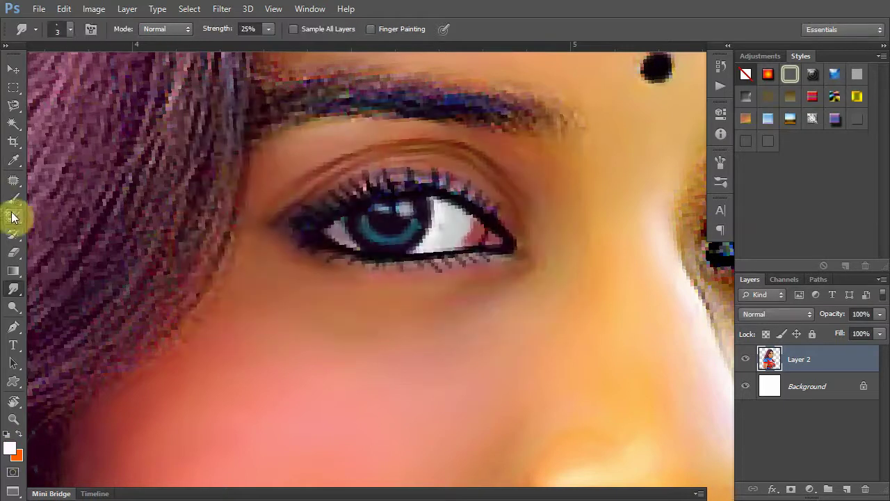
{"action": "left_click", "coordinate": [14, 199]}
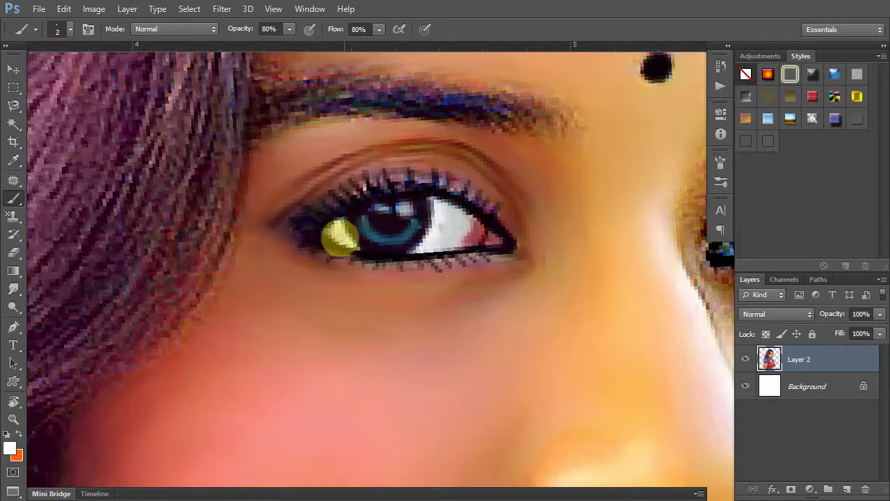
{"action": "left_click", "coordinate": [348, 239]}
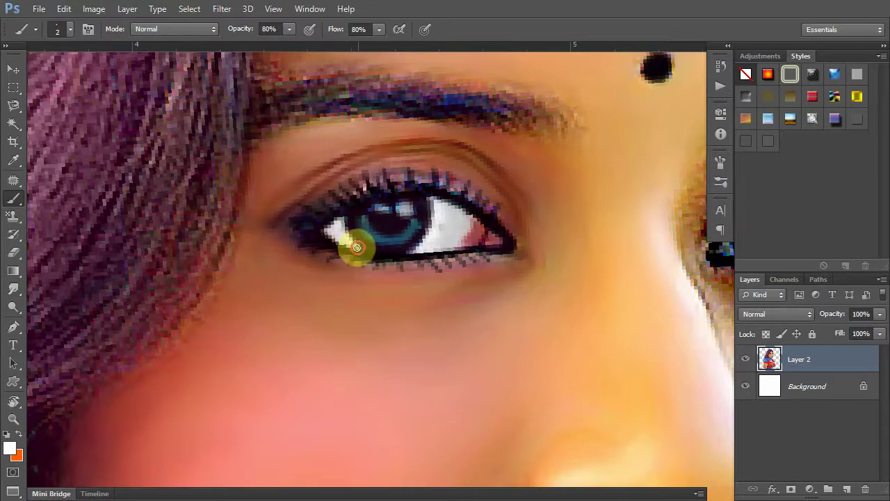
{"action": "right_click", "coordinate": [471, 227]}
{"action": "left_click", "coordinate": [485, 231]}
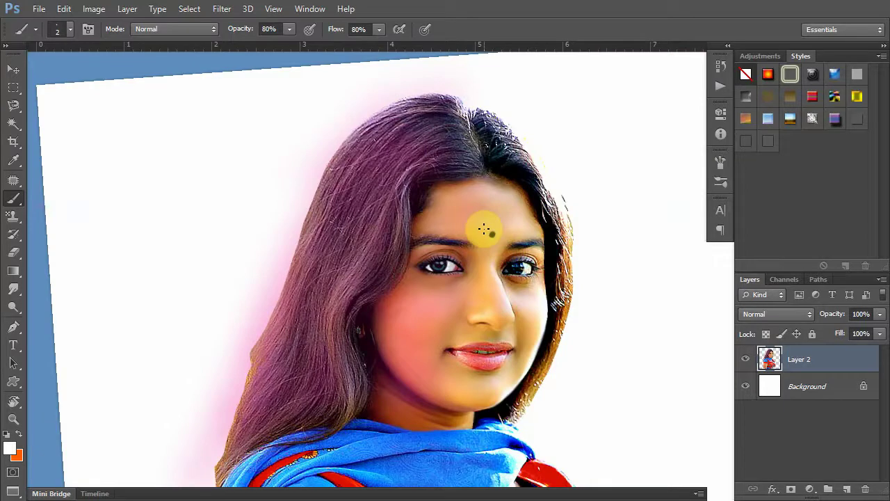
Zoom into the left eye and draw a curved Pen path along the upper eyelid.
{"action": "left_click", "coordinate": [506, 304], "text": "ctrl"}
{"action": "left_click_drag", "start_coordinate": [464, 261], "coordinate": [493, 314]}
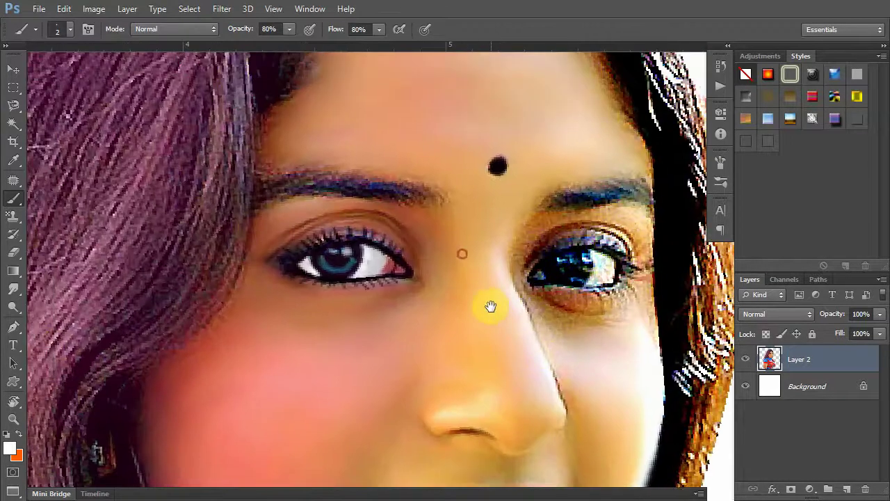
{"action": "left_click", "coordinate": [429, 276], "text": "ctrl"}
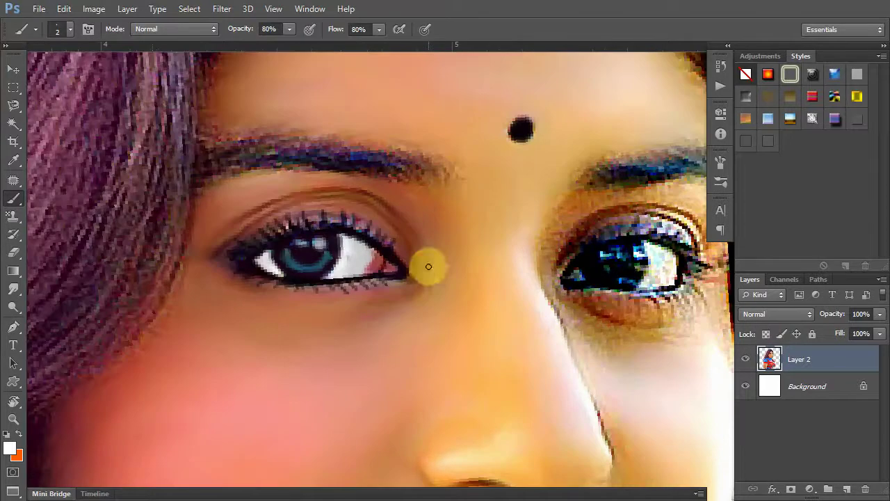
{"action": "left_click", "coordinate": [13, 327]}
{"action": "left_click", "coordinate": [218, 254]}
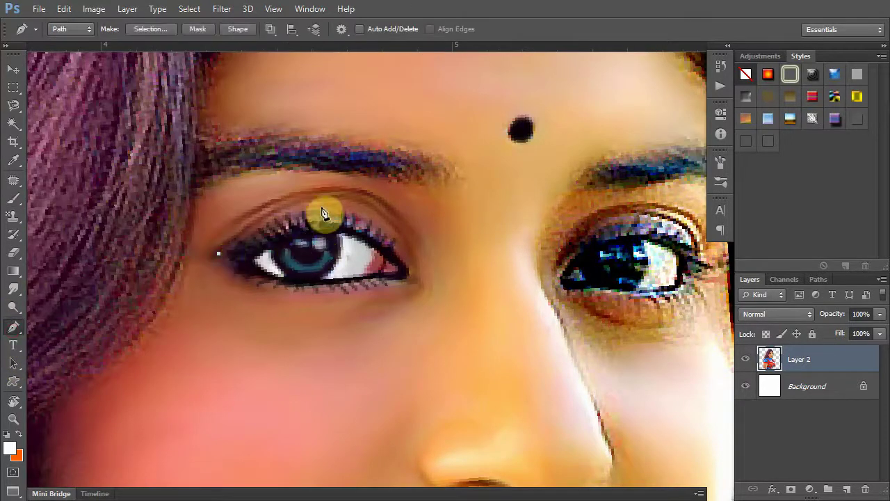
{"action": "left_click_drag", "start_coordinate": [367, 202], "coordinate": [372, 199]}
{"action": "left_click_drag", "start_coordinate": [431, 297], "coordinate": [433, 293]}
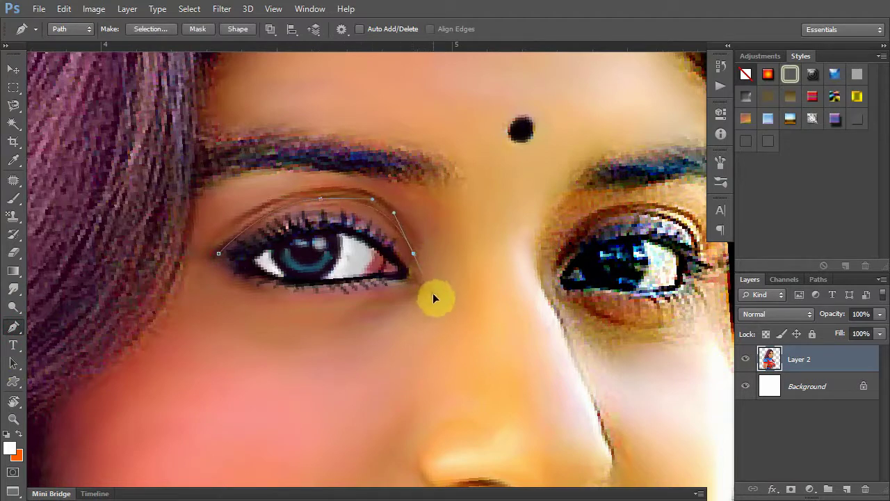
{"action": "left_click", "coordinate": [414, 255]}
{"action": "left_click_drag", "start_coordinate": [321, 200], "coordinate": [284, 206]}
{"action": "key", "text": "Escape"}
Turn the eyelid path into a selection and set the background colour to black.
{"action": "right_click", "coordinate": [379, 223]}
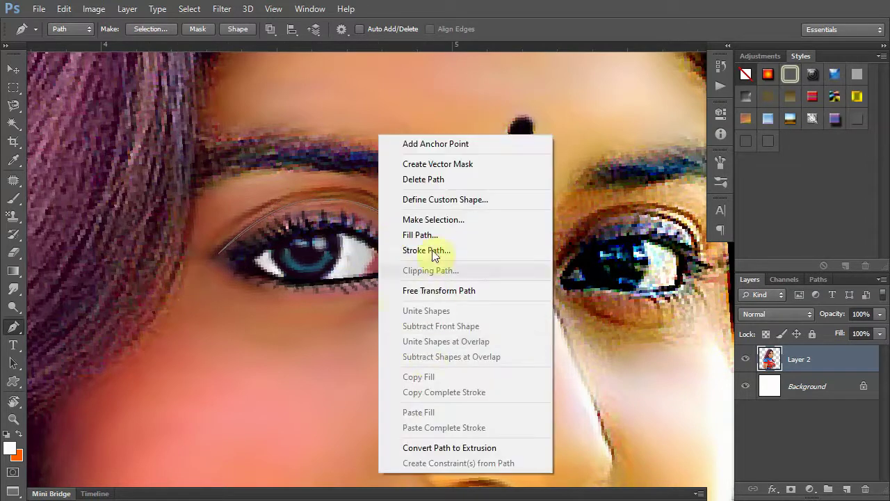
{"action": "left_click", "coordinate": [440, 219]}
{"action": "key", "text": "Return"}
{"action": "right_click", "coordinate": [418, 311]}
{"action": "left_click", "coordinate": [448, 333]}
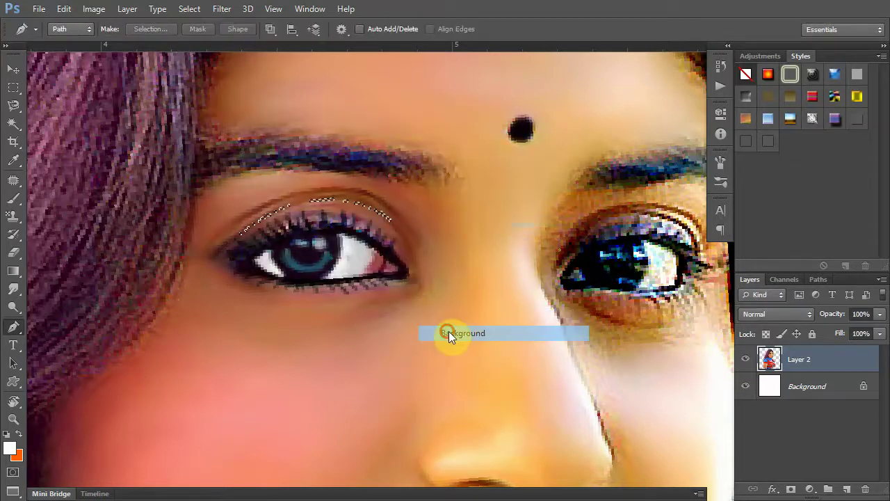
{"action": "left_click", "coordinate": [16, 456]}
{"action": "left_click", "coordinate": [521, 119]}
{"action": "key", "text": "p"}
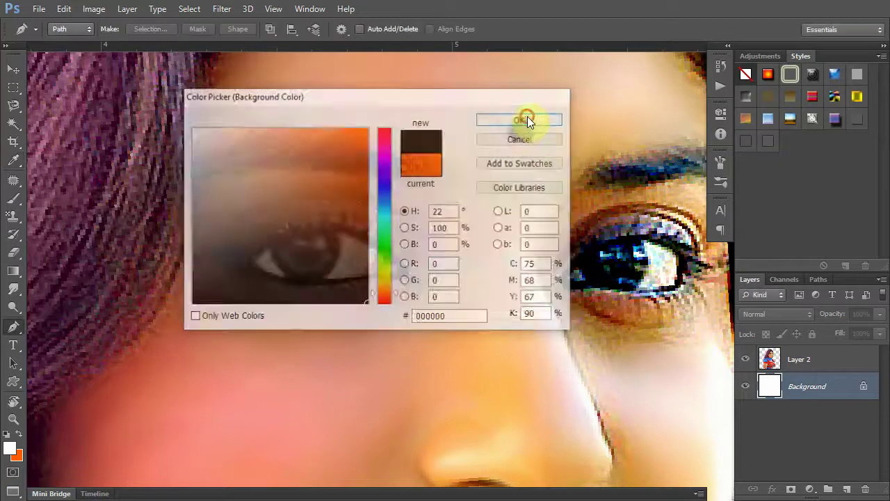
Create a new Layer 3 above Layer 2, undoing a trial merge of the two.
{"action": "right_click", "coordinate": [442, 293]}
{"action": "left_click", "coordinate": [454, 292]}
{"action": "right_click", "coordinate": [462, 304]}
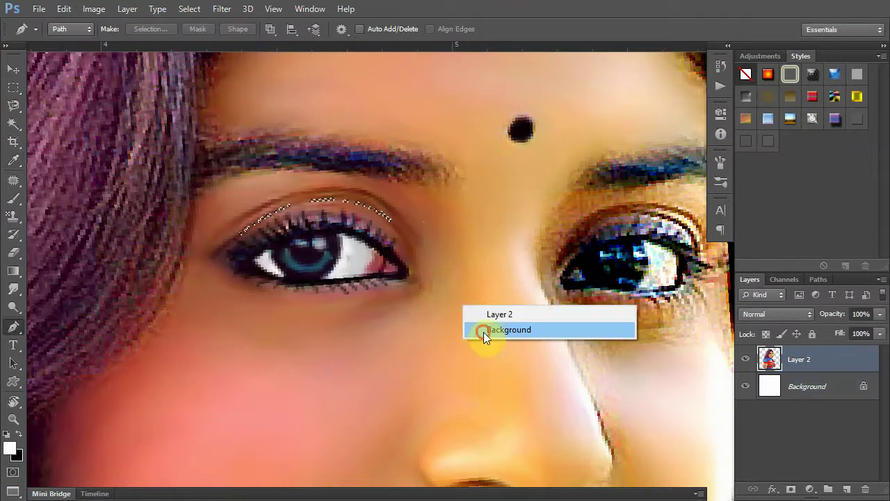
{"action": "left_click", "coordinate": [483, 332]}
{"action": "key", "text": "ctrl+shift+alt+n"}
{"action": "key", "text": "ctrl+bracketright"}
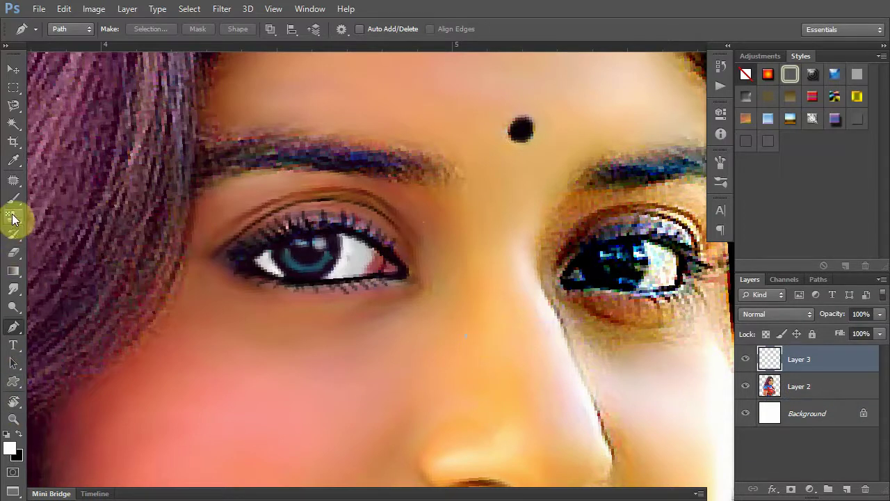
{"action": "left_click", "coordinate": [800, 388], "text": "shift"}
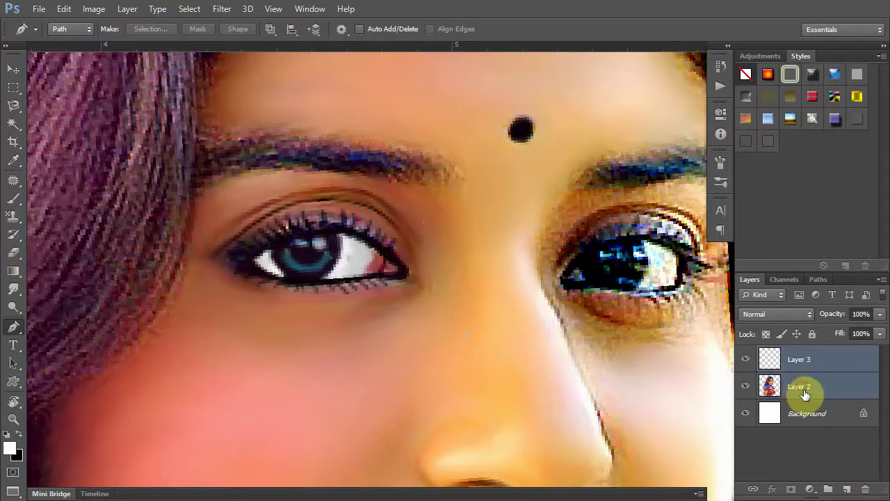
{"action": "key", "text": "ctrl+e"}
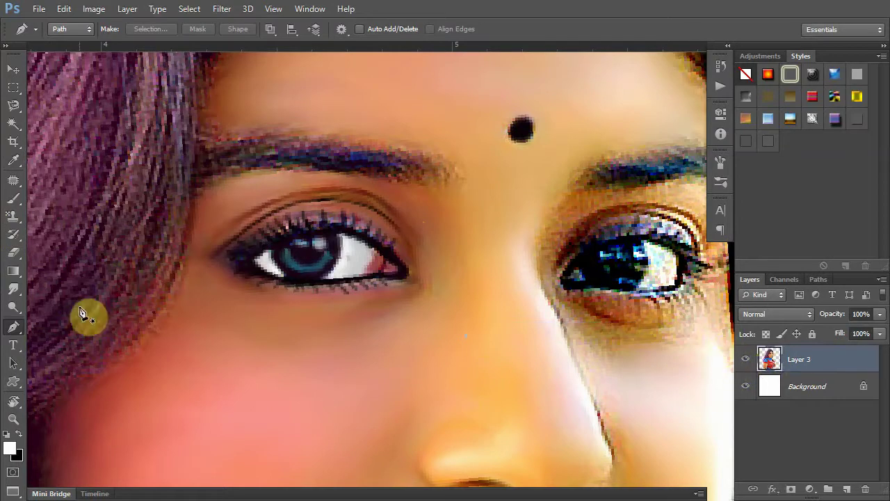
{"action": "key", "text": "ctrl+z"}
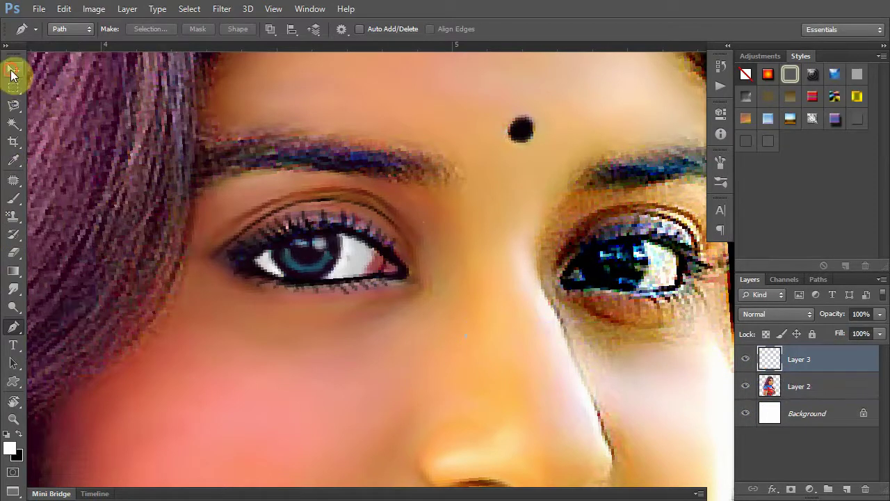
Nudge the lash line up, duplicate it as Layer 3 copy and widen it to about 108.57%.
{"action": "left_click", "coordinate": [13, 69]}
{"action": "left_click_drag", "start_coordinate": [343, 234], "coordinate": [344, 229]}
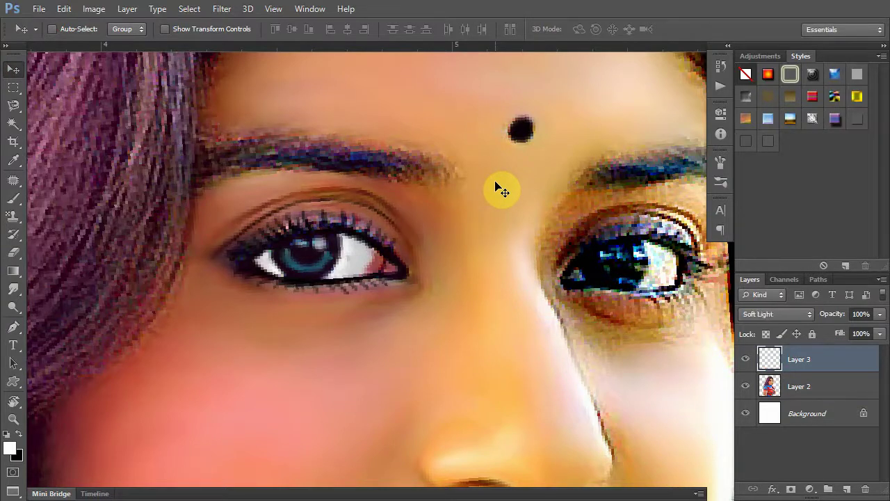
{"action": "left_click_drag", "start_coordinate": [364, 213], "coordinate": [363, 207]}
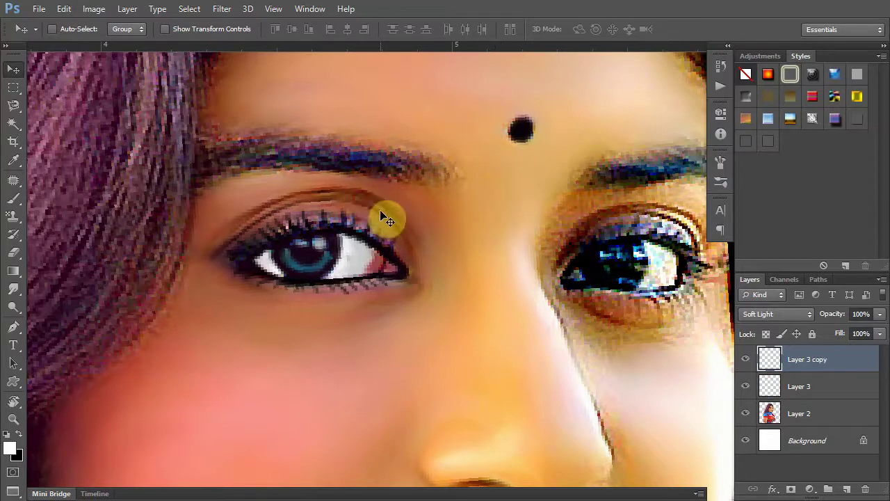
{"action": "key", "text": "ctrl+t"}
{"action": "left_click_drag", "start_coordinate": [211, 229], "coordinate": [204, 228]}
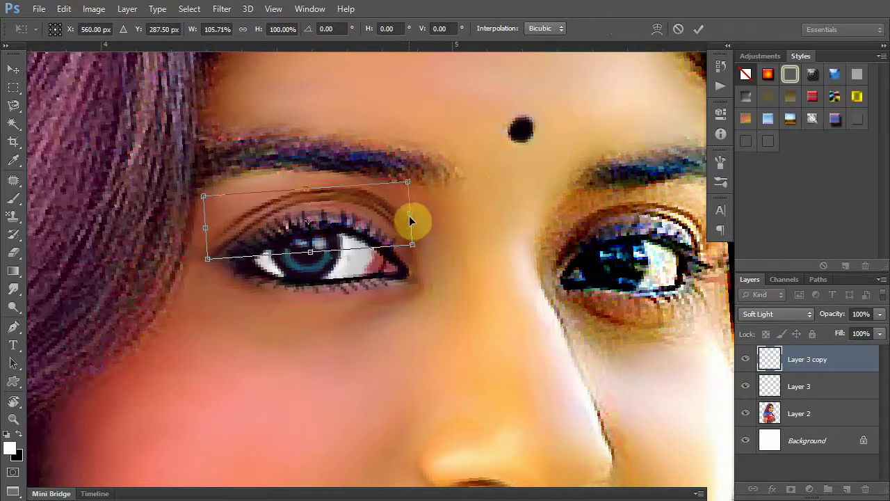
{"action": "left_click_drag", "start_coordinate": [412, 215], "coordinate": [419, 216]}
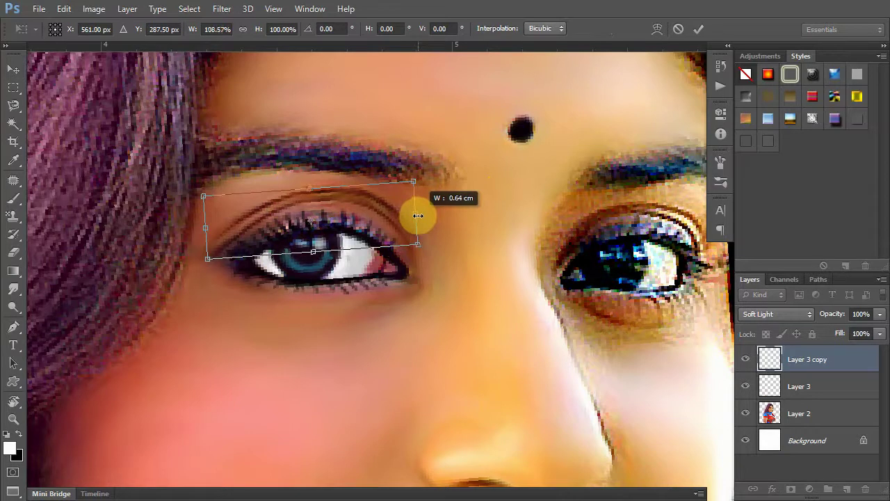
{"action": "left_click_drag", "start_coordinate": [418, 215], "coordinate": [418, 216]}
{"action": "key", "text": "Return"}
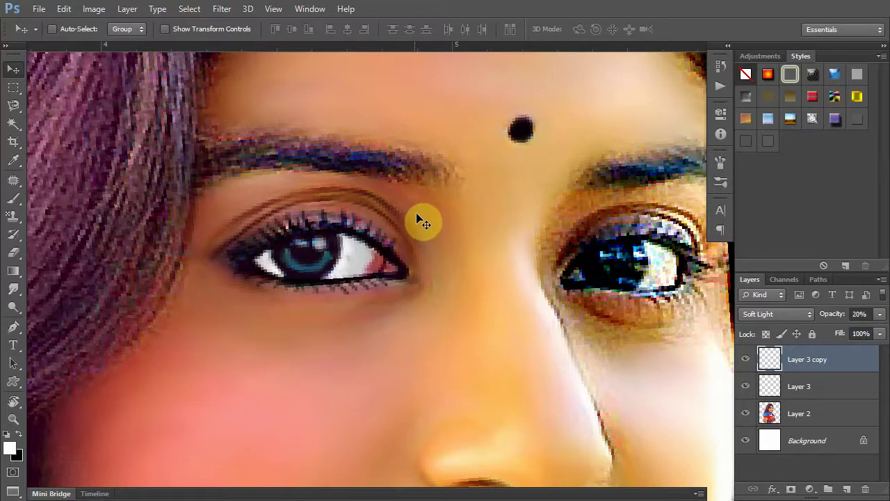
Select Layer 3 and fit the whole image on screen.
{"action": "key", "text": "alt+bracketleft"}
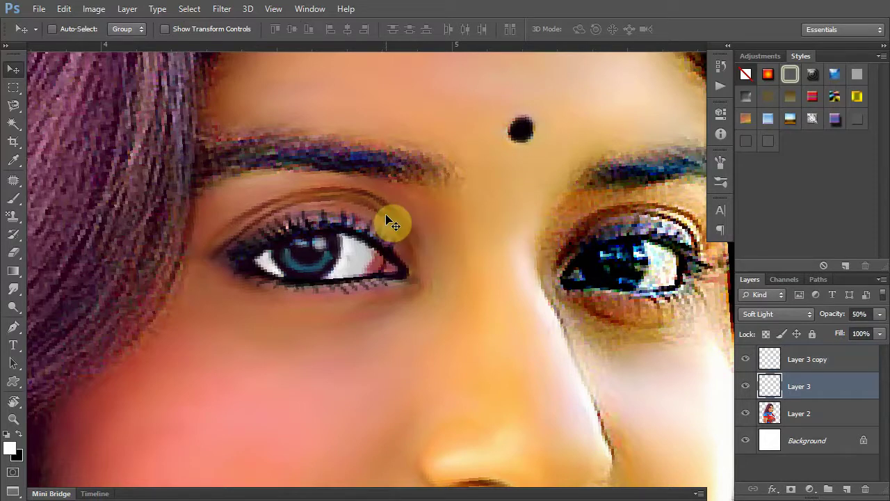
{"action": "right_click", "coordinate": [419, 248]}
{"action": "left_click", "coordinate": [439, 256]}
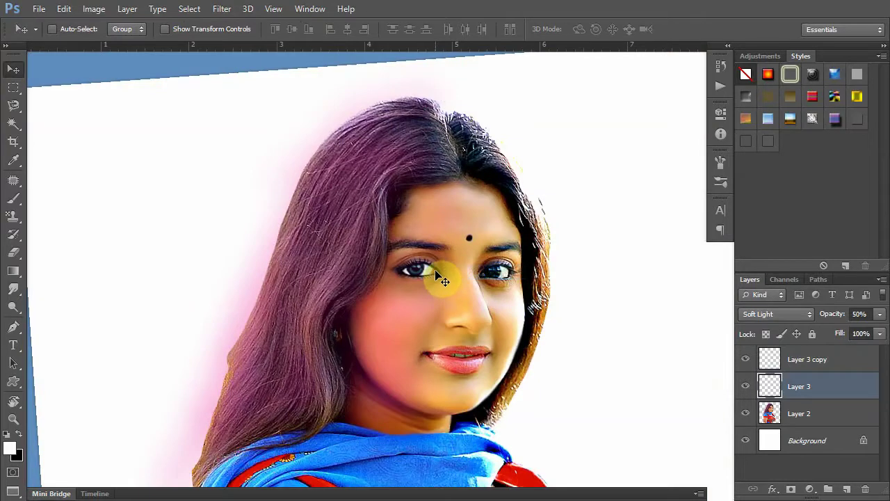
Select Layer 3 copy from the canvas layer list and fit the image on screen.
{"action": "scroll", "coordinate": [445, 272], "scroll_direction": "up", "scroll_amount": 3}
{"action": "scroll", "coordinate": [432, 258], "scroll_direction": "up", "scroll_amount": 3}
{"action": "scroll", "coordinate": [432, 261], "scroll_direction": "up", "scroll_amount": 3}
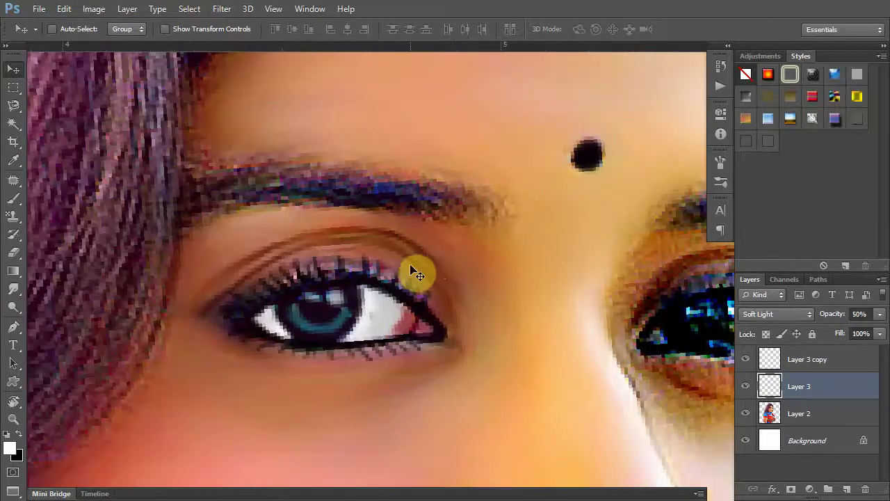
{"action": "right_click", "coordinate": [411, 259]}
{"action": "left_click", "coordinate": [424, 269]}
{"action": "right_click", "coordinate": [390, 236]}
{"action": "left_click", "coordinate": [406, 241]}
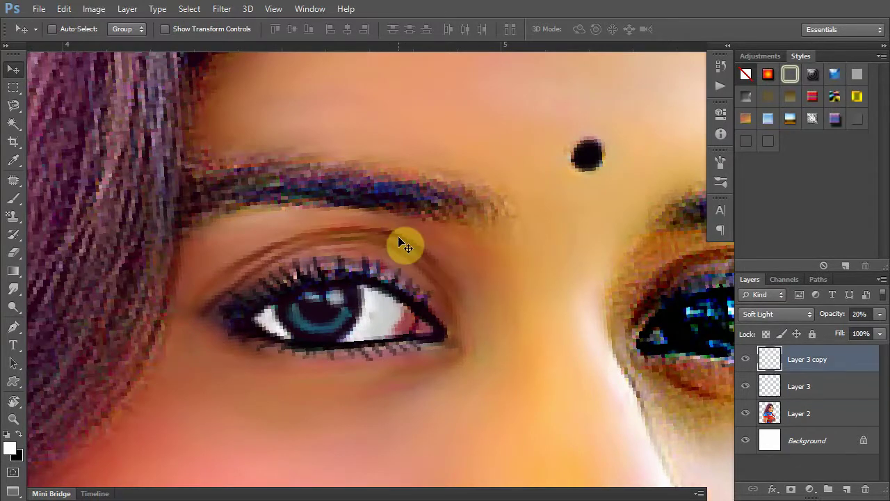
{"action": "right_click", "coordinate": [407, 240]}
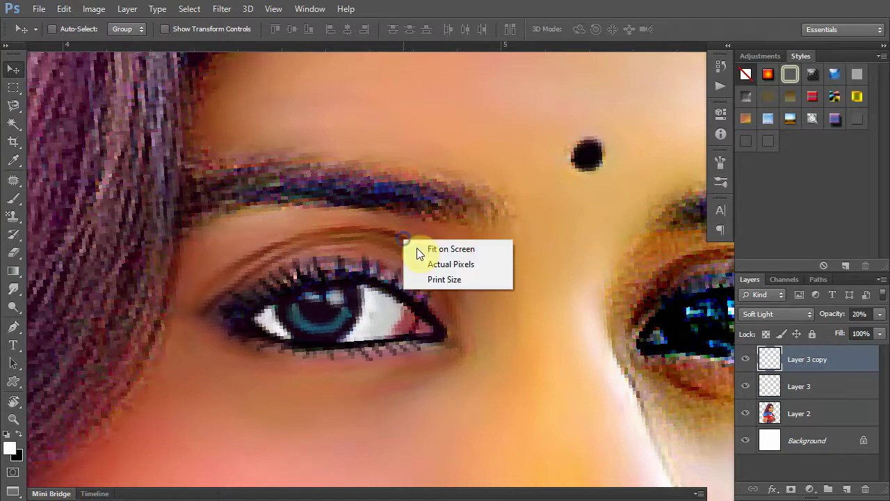
{"action": "left_click", "coordinate": [418, 249]}
Zoom in on the left eye, hide the Background layer and merge visible layers.
{"action": "left_click", "coordinate": [459, 182], "text": "ctrl"}
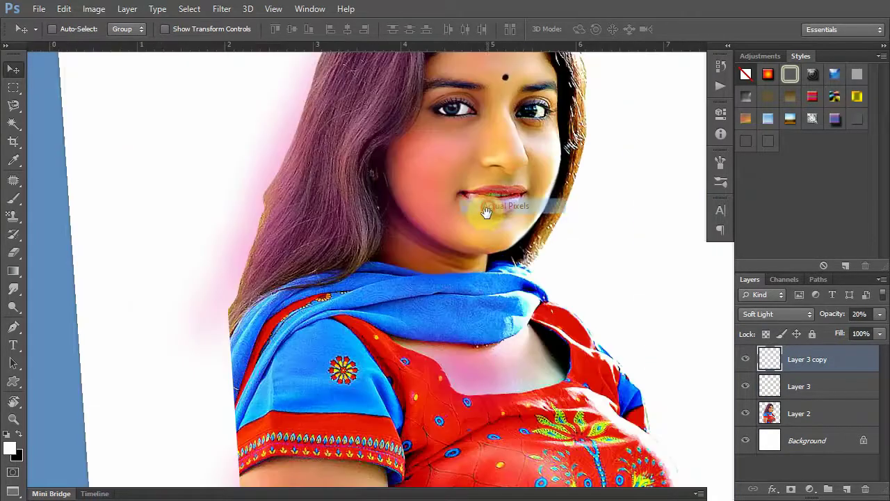
{"action": "left_click_drag", "start_coordinate": [477, 149], "coordinate": [461, 246]}
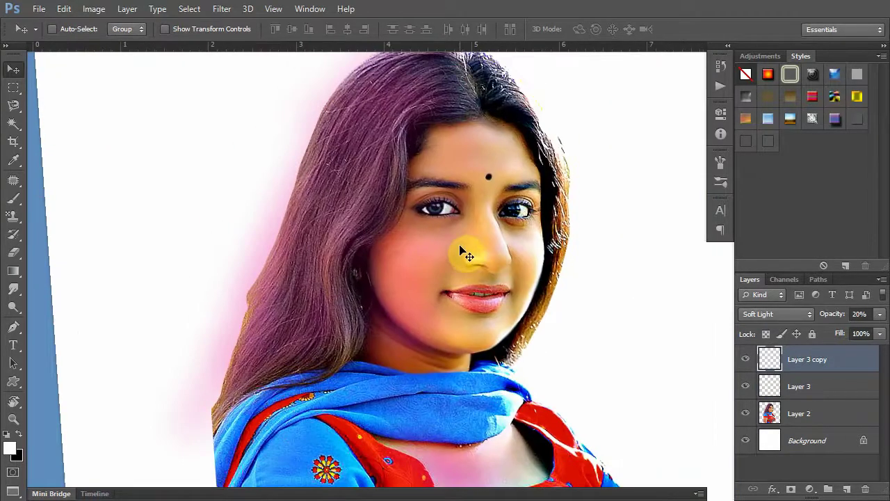
{"action": "left_click", "coordinate": [458, 188], "text": "ctrl"}
{"action": "left_click", "coordinate": [456, 191], "text": "ctrl"}
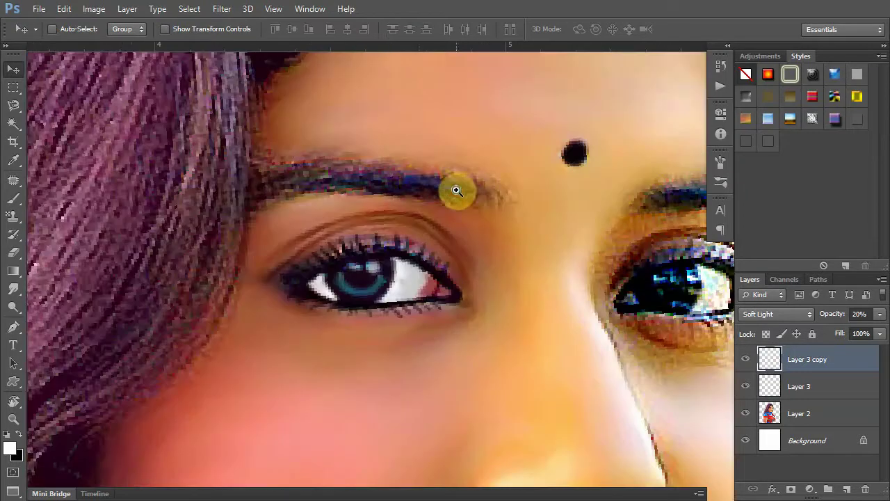
{"action": "left_click_drag", "start_coordinate": [418, 182], "coordinate": [451, 213]}
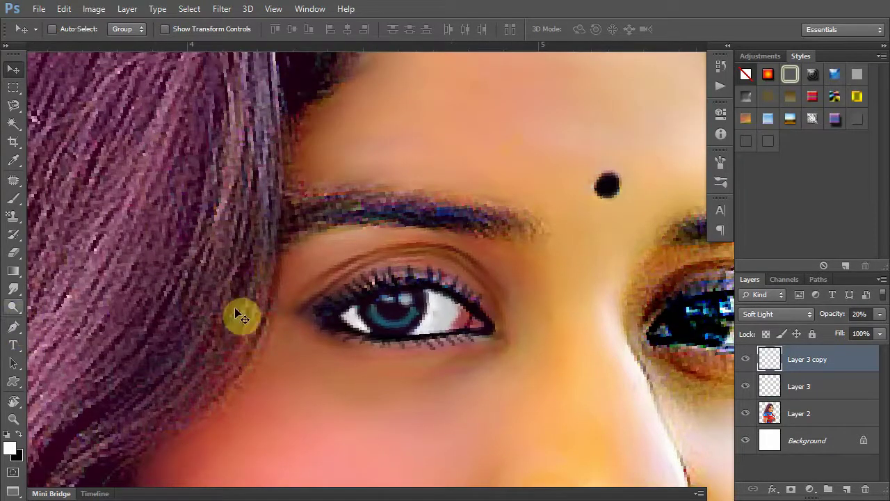
{"action": "left_click", "coordinate": [746, 440]}
{"action": "key", "text": "shift+ctrl+e"}
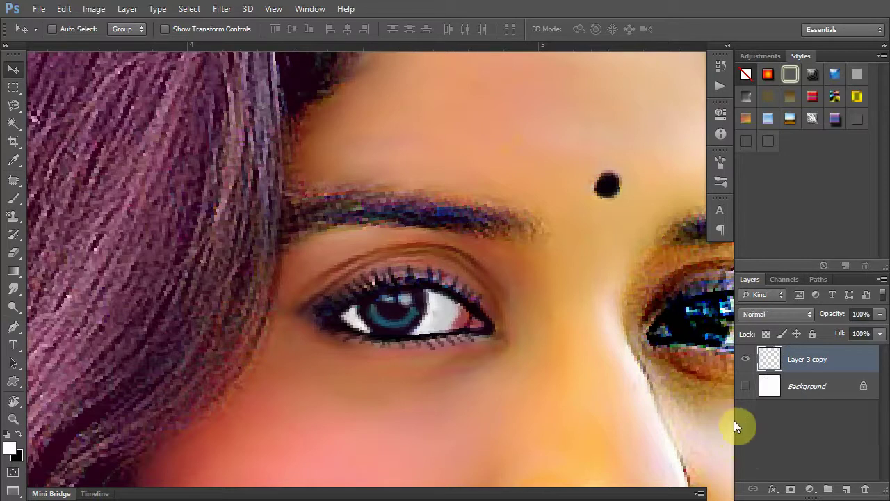
Smudge the ragged left eyebrow edges into a soft arch with a 4 px, 25% strength brush.
{"action": "left_click", "coordinate": [14, 289]}
{"action": "left_click", "coordinate": [57, 30]}
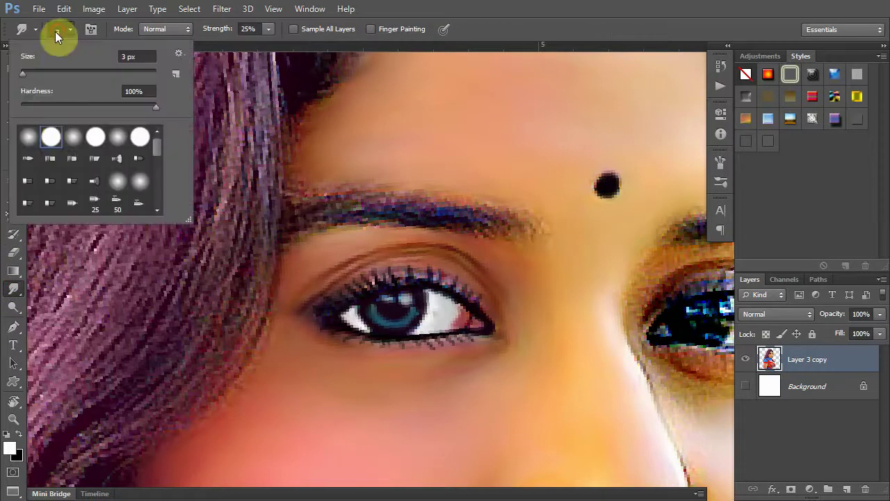
{"action": "left_click", "coordinate": [267, 91]}
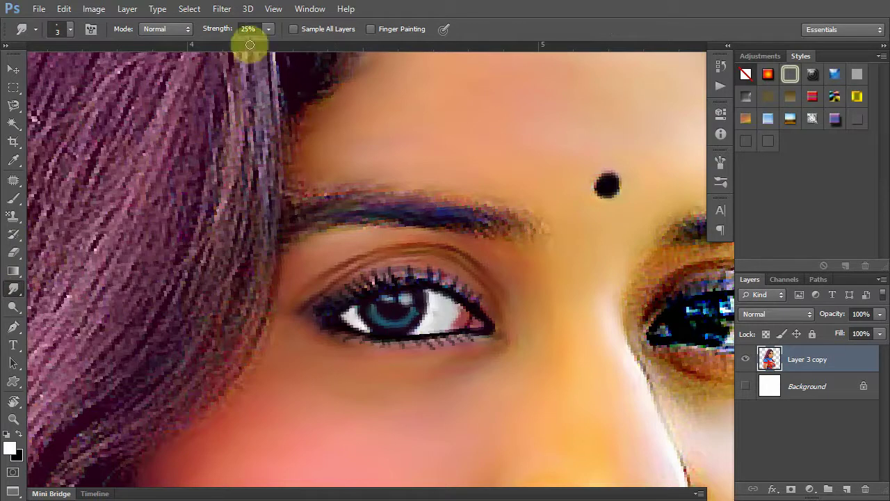
{"action": "key", "text": "bracketright"}
{"action": "mouse_move", "coordinate": [308, 210]}
{"action": "left_mouse_down"}
{"action": "mouse_move", "coordinate": [328, 205]}
{"action": "mouse_move", "coordinate": [312, 202]}
{"action": "mouse_move", "coordinate": [408, 202]}
{"action": "mouse_move", "coordinate": [525, 220]}
{"action": "mouse_move", "coordinate": [506, 217]}
{"action": "mouse_move", "coordinate": [533, 231]}
{"action": "mouse_move", "coordinate": [427, 207]}
{"action": "mouse_move", "coordinate": [451, 225]}
{"action": "mouse_move", "coordinate": [517, 232]}
{"action": "mouse_move", "coordinate": [434, 204]}
{"action": "mouse_move", "coordinate": [369, 201]}
{"action": "mouse_move", "coordinate": [330, 215]}
{"action": "mouse_move", "coordinate": [373, 220]}
{"action": "mouse_move", "coordinate": [320, 220]}
{"action": "mouse_move", "coordinate": [284, 235]}
{"action": "mouse_move", "coordinate": [325, 211]}
{"action": "mouse_move", "coordinate": [318, 203]}
{"action": "mouse_move", "coordinate": [361, 196]}
{"action": "mouse_move", "coordinate": [302, 192]}
{"action": "mouse_move", "coordinate": [457, 204]}
{"action": "mouse_move", "coordinate": [506, 220]}
{"action": "mouse_move", "coordinate": [452, 224]}
{"action": "mouse_move", "coordinate": [479, 234]}
{"action": "mouse_move", "coordinate": [540, 233]}
{"action": "mouse_move", "coordinate": [312, 205]}
{"action": "mouse_move", "coordinate": [338, 204]}
{"action": "mouse_move", "coordinate": [295, 218]}
{"action": "mouse_move", "coordinate": [346, 196]}
{"action": "mouse_move", "coordinate": [344, 176]}
{"action": "mouse_move", "coordinate": [519, 204]}
{"action": "mouse_move", "coordinate": [550, 223]}
{"action": "mouse_move", "coordinate": [494, 191]}
{"action": "mouse_move", "coordinate": [457, 185]}
{"action": "mouse_move", "coordinate": [369, 179]}
{"action": "mouse_move", "coordinate": [290, 187]}
{"action": "mouse_move", "coordinate": [302, 174]}
{"action": "mouse_move", "coordinate": [453, 187]}
{"action": "mouse_move", "coordinate": [368, 173]}
{"action": "mouse_move", "coordinate": [501, 208]}
{"action": "left_mouse_up"}
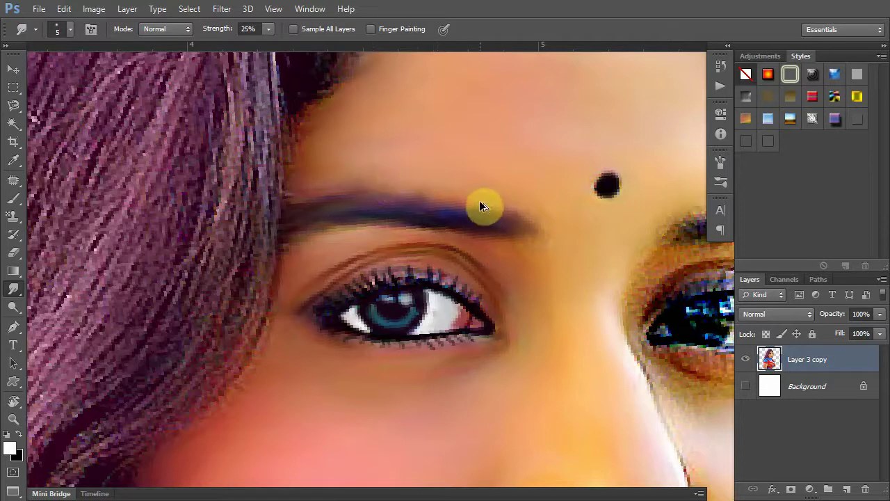
{"action": "mouse_move", "coordinate": [372, 177]}
{"action": "left_mouse_down"}
{"action": "mouse_move", "coordinate": [470, 187]}
{"action": "mouse_move", "coordinate": [578, 243]}
{"action": "mouse_move", "coordinate": [566, 228]}
{"action": "left_mouse_up"}
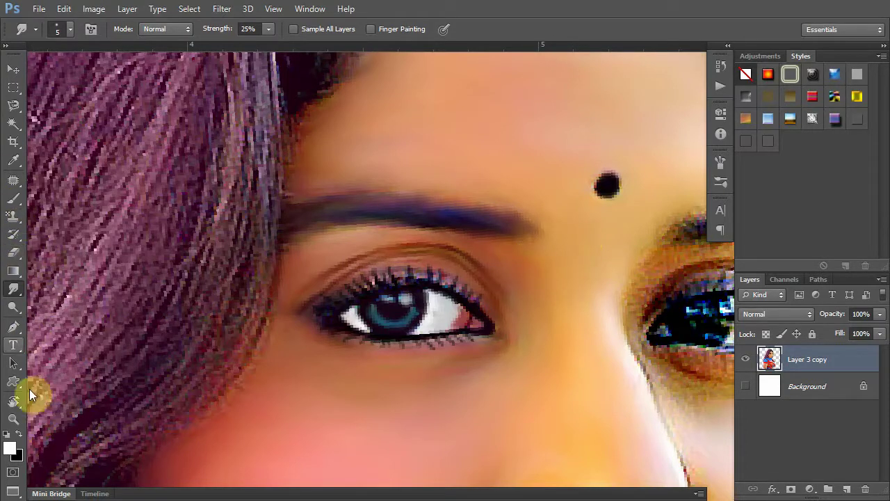
Set the foreground colour to black (#000000).
{"action": "left_click", "coordinate": [9, 449]}
{"action": "double_click", "coordinate": [438, 244]}
{"action": "type", "text": "0"}
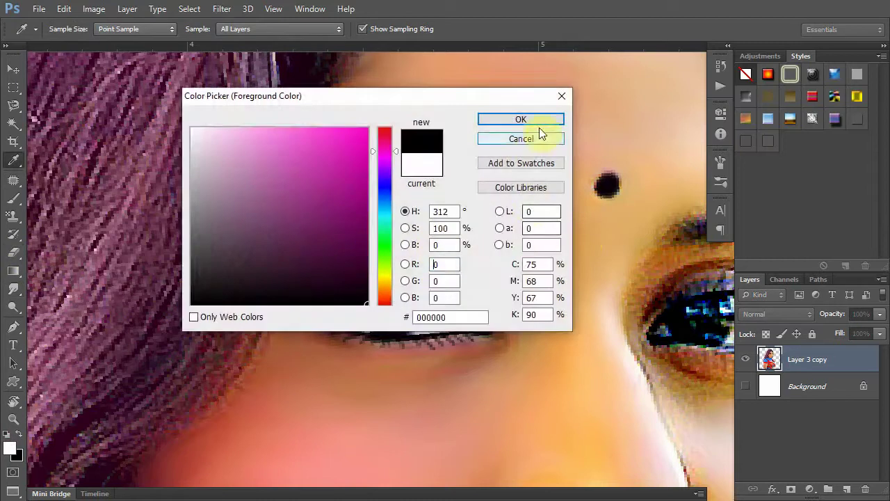
{"action": "left_click", "coordinate": [521, 120]}
Darken the left eyebrow tail with a 1 px black brush at 40% opacity and 40% flow.
{"action": "left_click", "coordinate": [13, 198]}
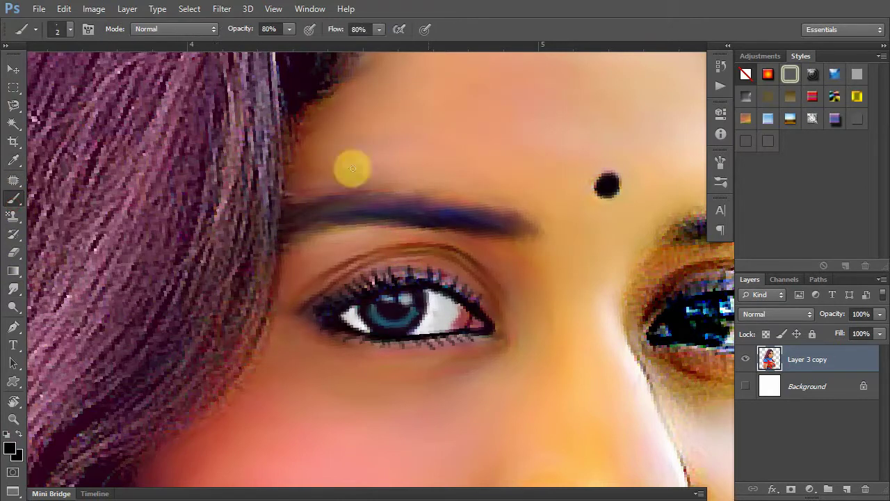
{"action": "key", "text": "bracketleft"}
{"action": "left_click", "coordinate": [56, 30]}
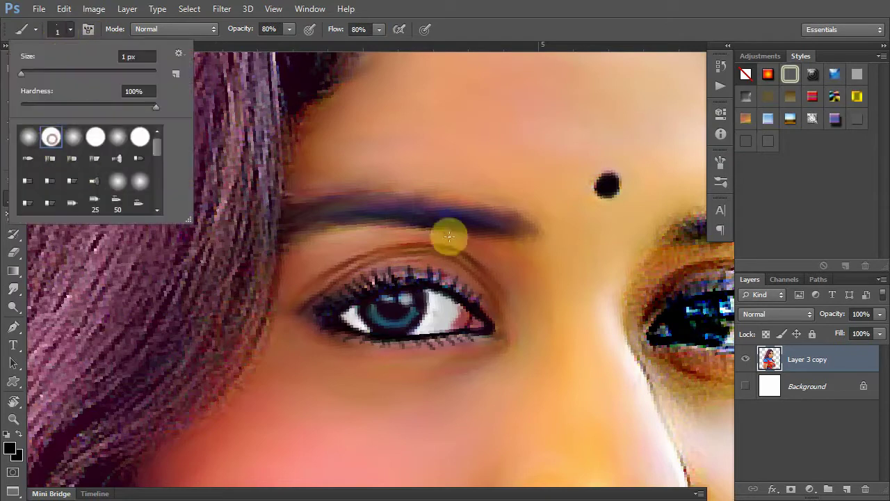
{"action": "key", "text": "Return"}
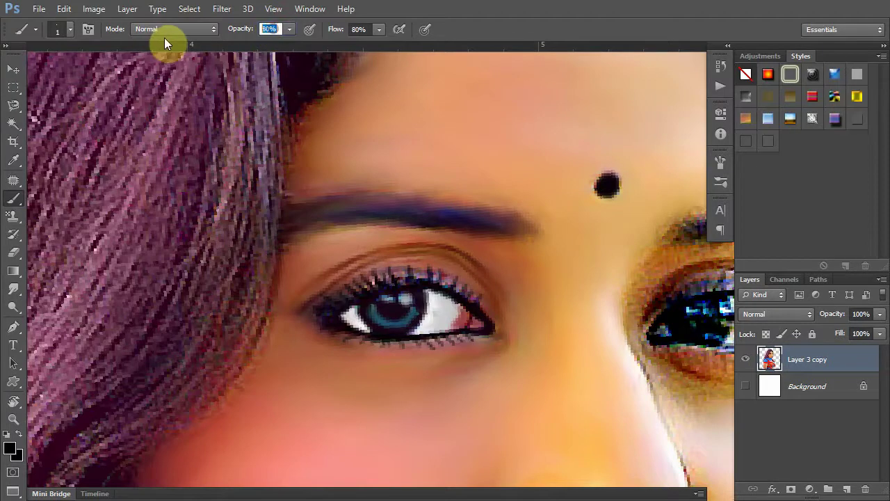
{"action": "type", "text": "40"}
{"action": "key", "text": "Tab"}
{"action": "key", "text": "Return"}
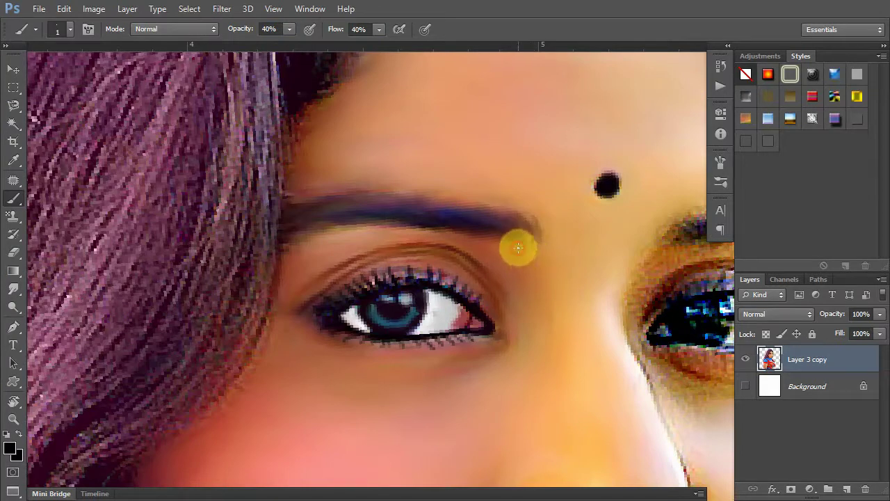
{"action": "left_click_drag", "start_coordinate": [540, 249], "coordinate": [545, 229]}
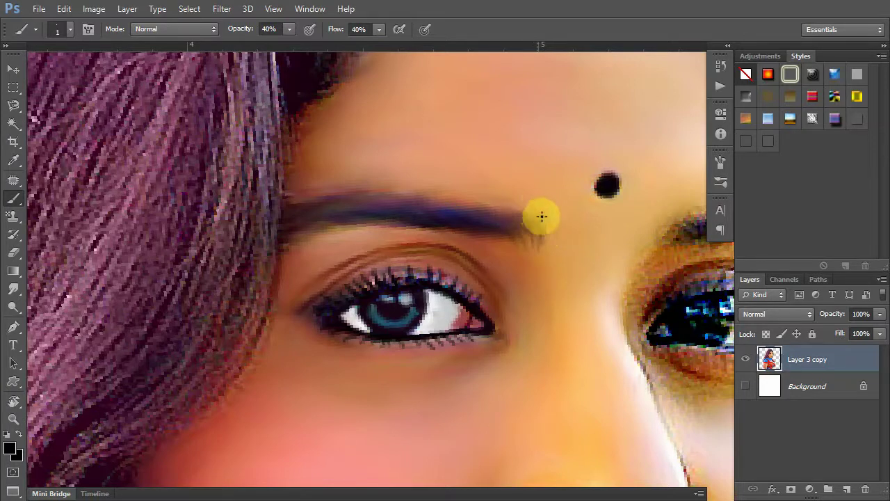
{"action": "right_click", "coordinate": [531, 234]}
Fit the image on screen, then zoom in and centre the view on the right eye.
{"action": "left_click", "coordinate": [583, 261]}
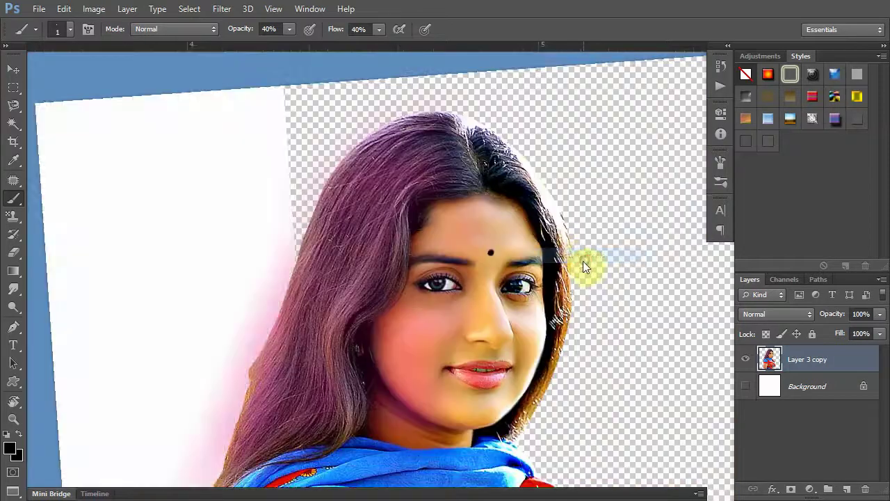
{"action": "right_click", "coordinate": [515, 256]}
{"action": "left_click", "coordinate": [532, 283]}
{"action": "scroll", "coordinate": [523, 274], "scroll_direction": "up", "scroll_amount": 3}
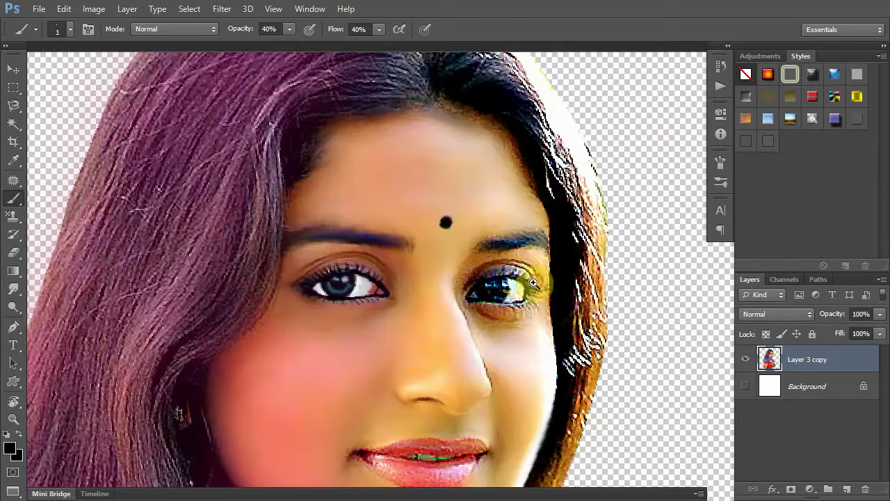
{"action": "left_click_drag", "start_coordinate": [511, 282], "coordinate": [475, 302]}
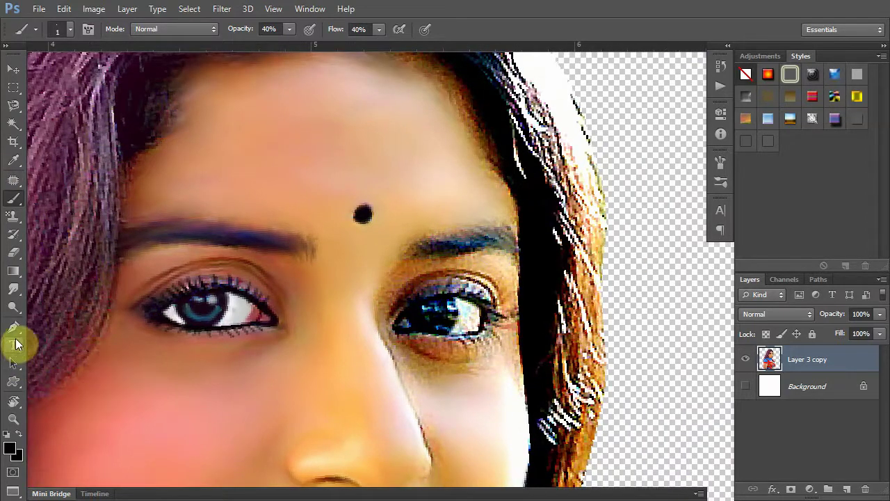
Select the Smudge tool with a soft 5 px brush.
{"action": "left_click", "coordinate": [14, 272]}
{"action": "left_click", "coordinate": [17, 292]}
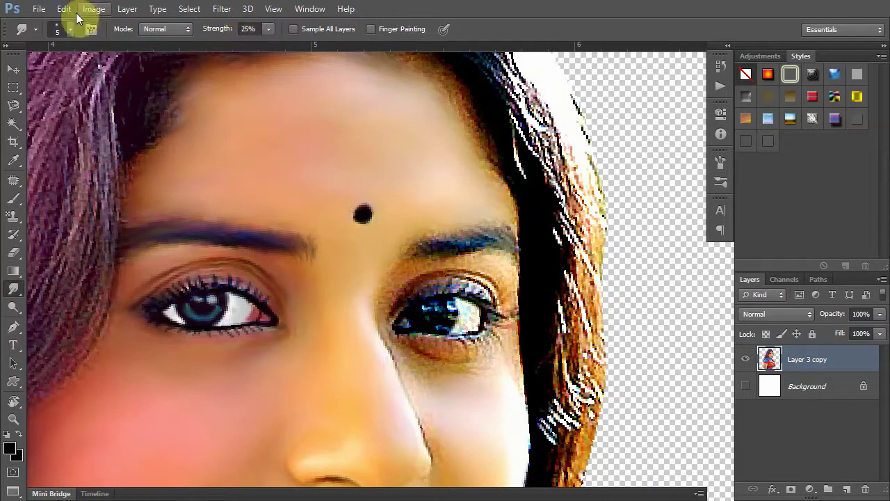
{"action": "left_click", "coordinate": [69, 29]}
{"action": "left_click", "coordinate": [77, 133]}
{"action": "left_click", "coordinate": [471, 246]}
{"action": "scroll", "coordinate": [471, 246], "scroll_direction": "up", "scroll_amount": 2}
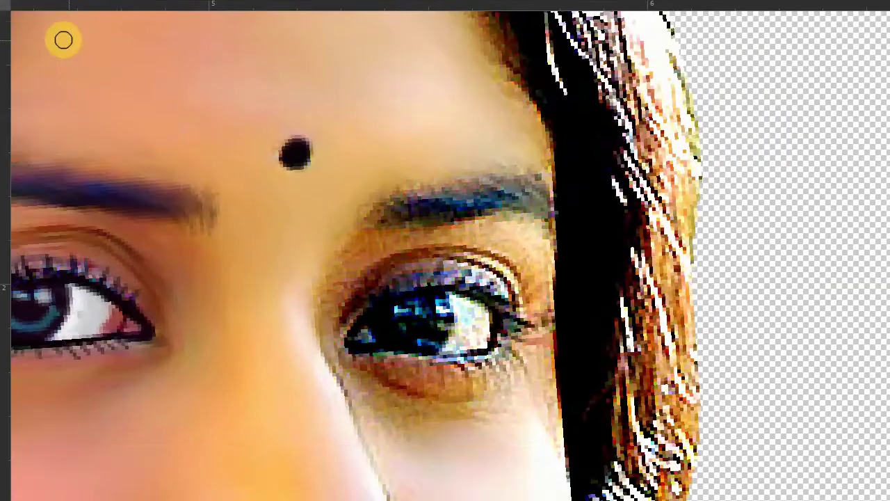
{"action": "left_click", "coordinate": [57, 32]}
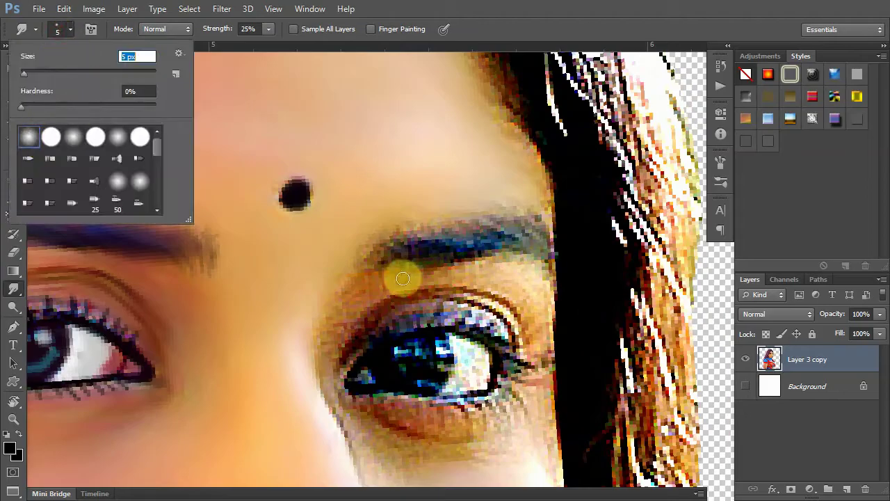
{"action": "left_click", "coordinate": [401, 276]}
Smudge the eyelid crease, inner corner and under-eye skin of the right eye.
{"action": "mouse_move", "coordinate": [364, 307]}
{"action": "left_mouse_down"}
{"action": "mouse_move", "coordinate": [438, 281]}
{"action": "mouse_move", "coordinate": [332, 309]}
{"action": "mouse_move", "coordinate": [322, 344]}
{"action": "mouse_move", "coordinate": [350, 338]}
{"action": "left_mouse_up"}
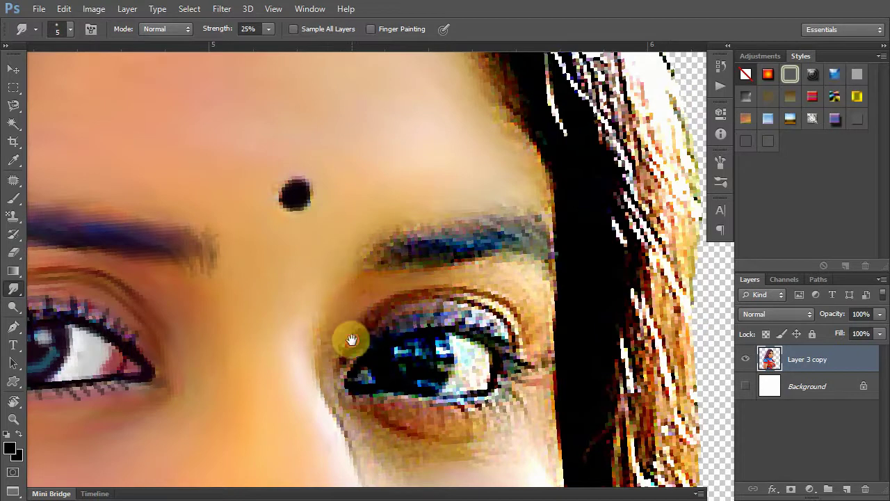
{"action": "scroll", "coordinate": [350, 338], "scroll_direction": "down", "scroll_amount": 3}
{"action": "mouse_move", "coordinate": [356, 248]}
{"action": "left_mouse_down"}
{"action": "mouse_move", "coordinate": [383, 192]}
{"action": "mouse_move", "coordinate": [354, 229]}
{"action": "mouse_move", "coordinate": [329, 239]}
{"action": "mouse_move", "coordinate": [322, 260]}
{"action": "mouse_move", "coordinate": [334, 209]}
{"action": "mouse_move", "coordinate": [321, 260]}
{"action": "left_mouse_up"}
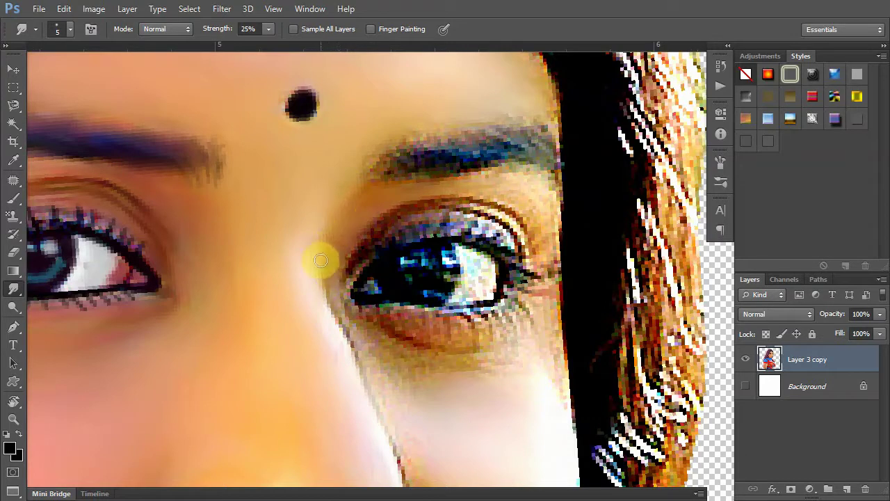
{"action": "mouse_move", "coordinate": [344, 328]}
{"action": "left_mouse_down"}
{"action": "mouse_move", "coordinate": [334, 264]}
{"action": "mouse_move", "coordinate": [350, 243]}
{"action": "mouse_move", "coordinate": [340, 261]}
{"action": "left_mouse_up"}
{"action": "mouse_move", "coordinate": [341, 292]}
{"action": "left_mouse_down"}
{"action": "mouse_move", "coordinate": [347, 313]}
{"action": "mouse_move", "coordinate": [383, 340]}
{"action": "mouse_move", "coordinate": [477, 364]}
{"action": "mouse_move", "coordinate": [418, 304]}
{"action": "mouse_move", "coordinate": [318, 278]}
{"action": "mouse_move", "coordinate": [383, 313]}
{"action": "mouse_move", "coordinate": [418, 314]}
{"action": "mouse_move", "coordinate": [321, 298]}
{"action": "left_mouse_up"}
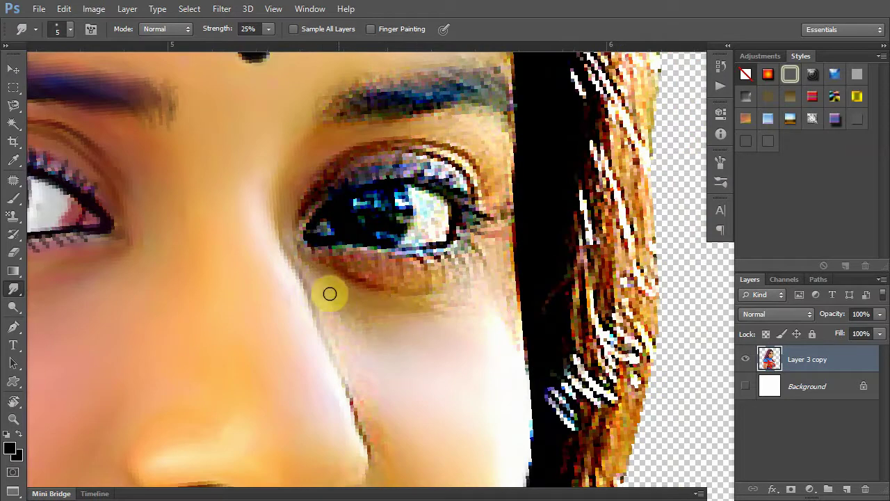
{"action": "mouse_move", "coordinate": [377, 329]}
{"action": "left_mouse_down"}
{"action": "mouse_move", "coordinate": [326, 286]}
{"action": "mouse_move", "coordinate": [377, 309]}
{"action": "mouse_move", "coordinate": [302, 282]}
{"action": "left_mouse_up"}
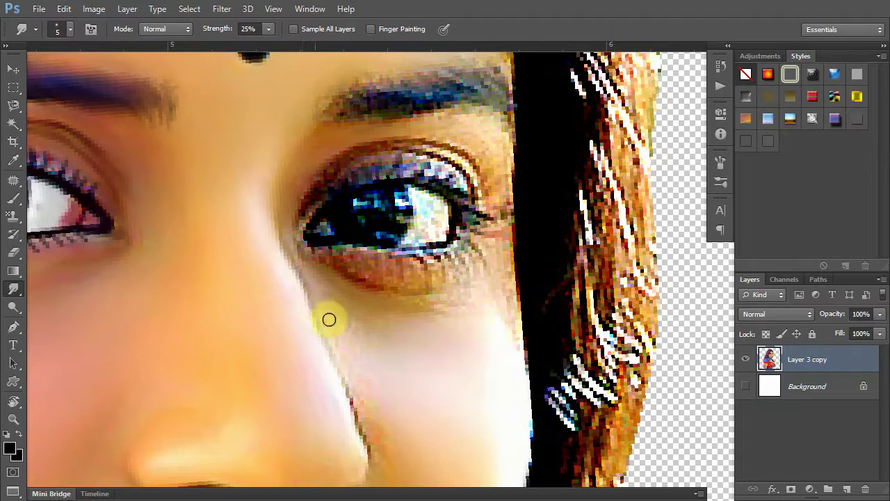
{"action": "left_click_drag", "start_coordinate": [313, 280], "coordinate": [310, 272]}
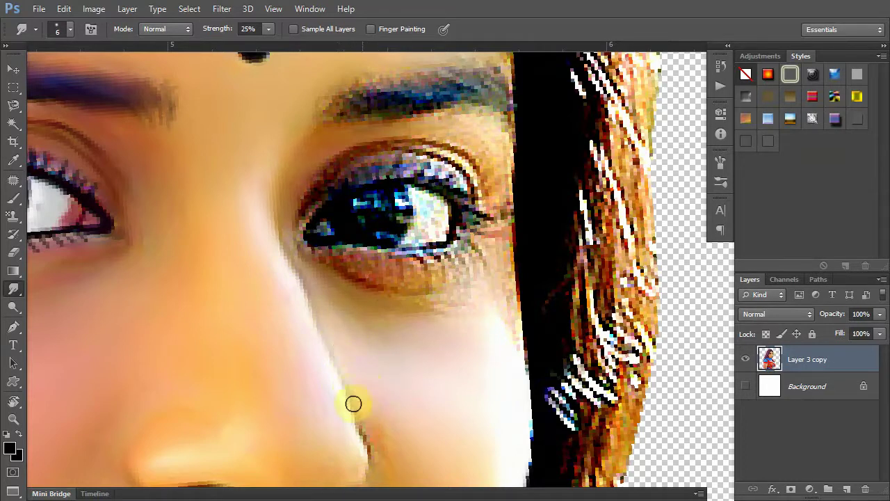
Smudge the skin along the nose edge, beside the nose and around the nose tip.
{"action": "mouse_move", "coordinate": [330, 344]}
{"action": "left_mouse_down"}
{"action": "mouse_move", "coordinate": [302, 275]}
{"action": "mouse_move", "coordinate": [288, 268]}
{"action": "left_mouse_up"}
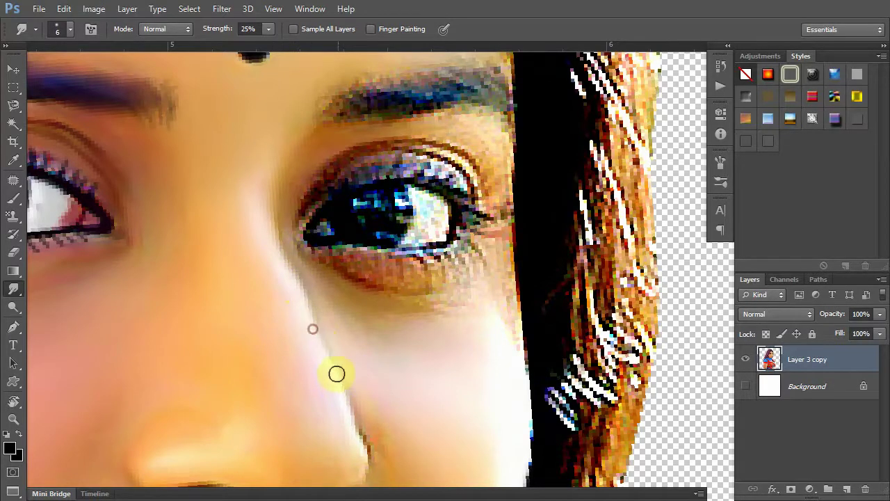
{"action": "left_click_drag", "start_coordinate": [358, 369], "coordinate": [349, 272]}
{"action": "mouse_move", "coordinate": [365, 352]}
{"action": "left_mouse_down"}
{"action": "mouse_move", "coordinate": [371, 367]}
{"action": "mouse_move", "coordinate": [397, 370]}
{"action": "mouse_move", "coordinate": [391, 296]}
{"action": "mouse_move", "coordinate": [374, 287]}
{"action": "left_mouse_up"}
{"action": "mouse_move", "coordinate": [348, 317]}
{"action": "left_mouse_down"}
{"action": "mouse_move", "coordinate": [359, 302]}
{"action": "mouse_move", "coordinate": [348, 271]}
{"action": "mouse_move", "coordinate": [342, 316]}
{"action": "mouse_move", "coordinate": [357, 330]}
{"action": "mouse_move", "coordinate": [324, 340]}
{"action": "mouse_move", "coordinate": [341, 352]}
{"action": "mouse_move", "coordinate": [359, 336]}
{"action": "mouse_move", "coordinate": [359, 345]}
{"action": "mouse_move", "coordinate": [366, 308]}
{"action": "mouse_move", "coordinate": [385, 341]}
{"action": "mouse_move", "coordinate": [374, 298]}
{"action": "mouse_move", "coordinate": [397, 352]}
{"action": "mouse_move", "coordinate": [374, 251]}
{"action": "mouse_move", "coordinate": [321, 224]}
{"action": "mouse_move", "coordinate": [304, 257]}
{"action": "mouse_move", "coordinate": [249, 239]}
{"action": "mouse_move", "coordinate": [202, 248]}
{"action": "mouse_move", "coordinate": [213, 217]}
{"action": "mouse_move", "coordinate": [255, 221]}
{"action": "mouse_move", "coordinate": [161, 219]}
{"action": "mouse_move", "coordinate": [135, 191]}
{"action": "mouse_move", "coordinate": [174, 188]}
{"action": "mouse_move", "coordinate": [194, 195]}
{"action": "mouse_move", "coordinate": [113, 192]}
{"action": "mouse_move", "coordinate": [162, 208]}
{"action": "mouse_move", "coordinate": [103, 194]}
{"action": "mouse_move", "coordinate": [168, 218]}
{"action": "left_mouse_up"}
{"action": "scroll", "coordinate": [368, 253], "scroll_direction": "up", "scroll_amount": 2}
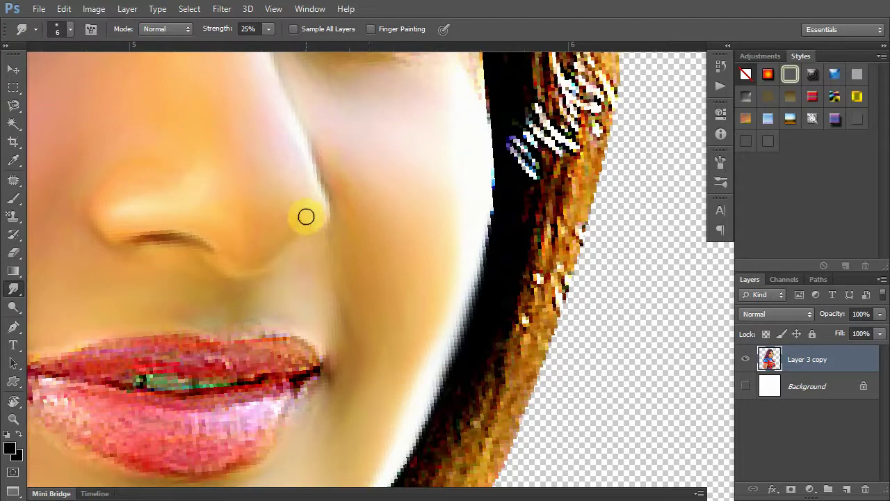
{"action": "mouse_move", "coordinate": [295, 204]}
{"action": "left_mouse_down"}
{"action": "mouse_move", "coordinate": [324, 222]}
{"action": "mouse_move", "coordinate": [288, 230]}
{"action": "mouse_move", "coordinate": [273, 256]}
{"action": "mouse_move", "coordinate": [292, 244]}
{"action": "left_mouse_up"}
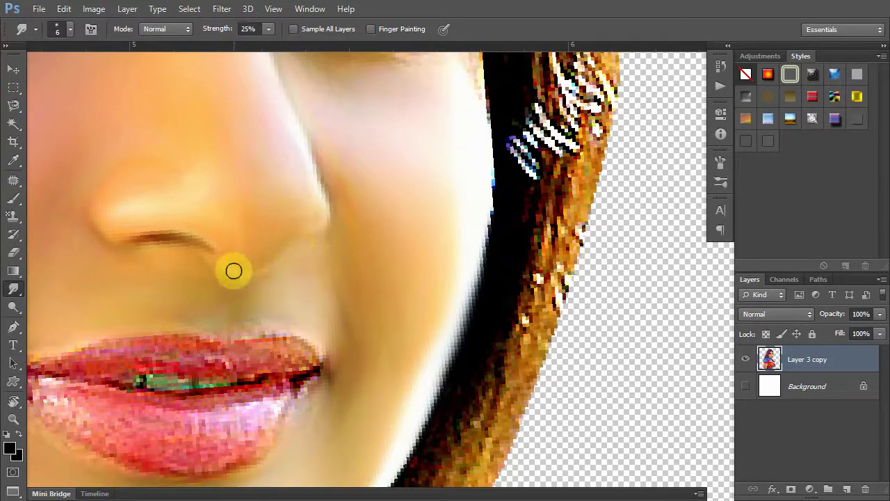
Smooth the cheek skin up toward the eye and under the lower eyelid.
{"action": "scroll", "coordinate": [344, 276], "scroll_direction": "up", "scroll_amount": 2}
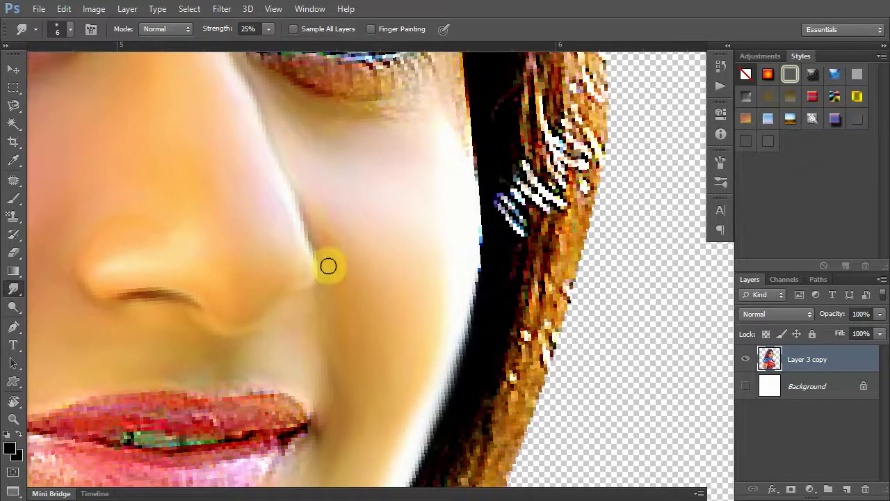
{"action": "scroll", "coordinate": [347, 251], "scroll_direction": "up", "scroll_amount": 2}
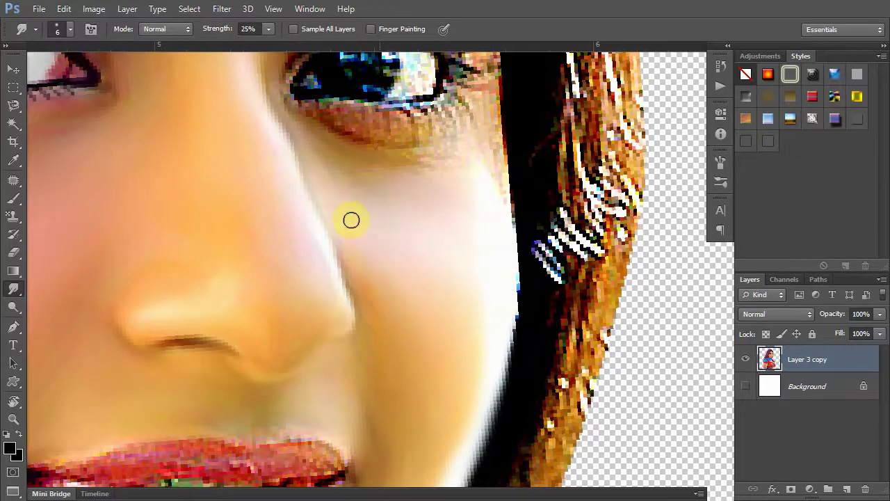
{"action": "left_click_drag", "start_coordinate": [379, 219], "coordinate": [372, 194]}
{"action": "scroll", "coordinate": [258, 264], "scroll_direction": "down", "scroll_amount": 2}
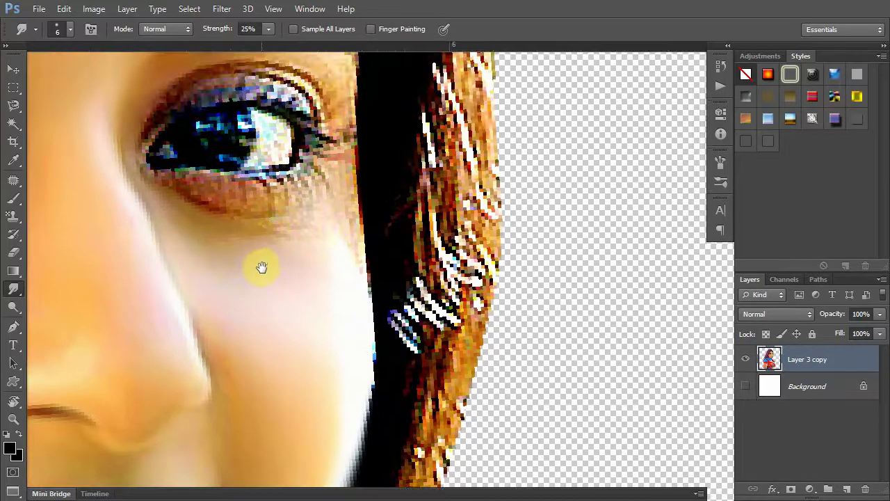
{"action": "scroll", "coordinate": [293, 294], "scroll_direction": "up", "scroll_amount": 2}
{"action": "mouse_move", "coordinate": [358, 258]}
{"action": "left_mouse_down"}
{"action": "mouse_move", "coordinate": [278, 258]}
{"action": "mouse_move", "coordinate": [316, 275]}
{"action": "mouse_move", "coordinate": [239, 243]}
{"action": "mouse_move", "coordinate": [332, 250]}
{"action": "mouse_move", "coordinate": [364, 224]}
{"action": "mouse_move", "coordinate": [309, 236]}
{"action": "mouse_move", "coordinate": [343, 251]}
{"action": "mouse_move", "coordinate": [265, 280]}
{"action": "mouse_move", "coordinate": [329, 316]}
{"action": "mouse_move", "coordinate": [372, 292]}
{"action": "mouse_move", "coordinate": [290, 266]}
{"action": "mouse_move", "coordinate": [306, 274]}
{"action": "mouse_move", "coordinate": [380, 247]}
{"action": "mouse_move", "coordinate": [407, 274]}
{"action": "mouse_move", "coordinate": [423, 312]}
{"action": "mouse_move", "coordinate": [420, 330]}
{"action": "mouse_move", "coordinate": [407, 265]}
{"action": "mouse_move", "coordinate": [383, 317]}
{"action": "left_mouse_up"}
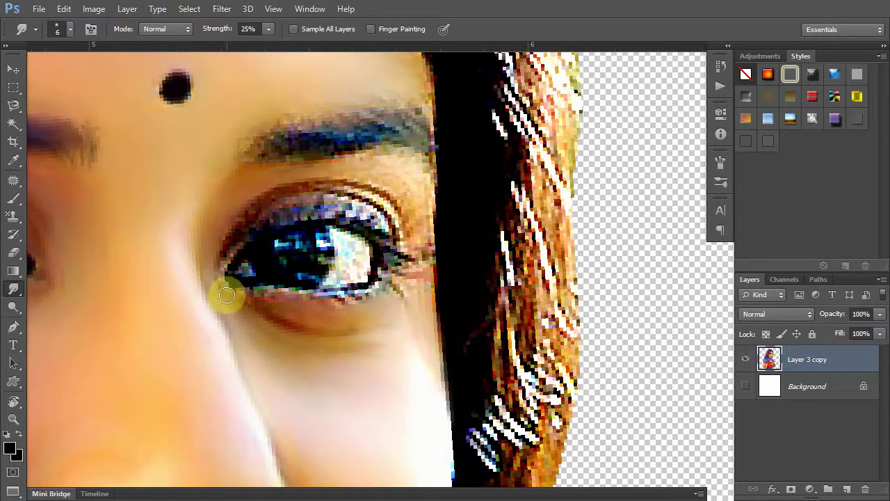
Smudge the right eye's outer corner, lower outer corner and upper eyelid edge.
{"action": "left_click_drag", "start_coordinate": [270, 201], "coordinate": [255, 252]}
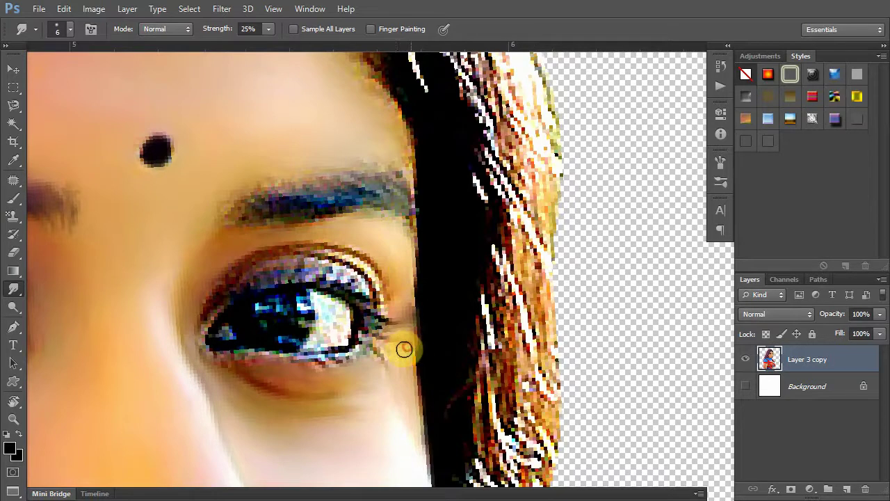
{"action": "left_click_drag", "start_coordinate": [415, 404], "coordinate": [401, 310]}
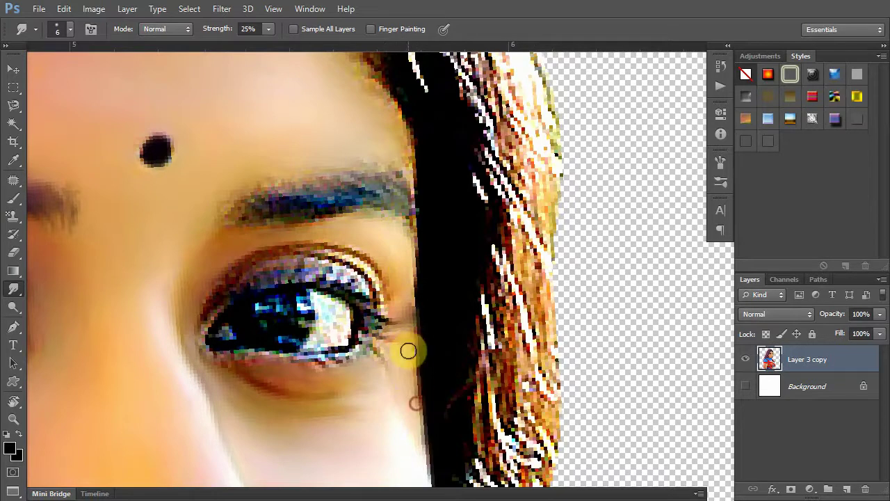
{"action": "mouse_move", "coordinate": [395, 355]}
{"action": "left_mouse_down"}
{"action": "mouse_move", "coordinate": [405, 346]}
{"action": "mouse_move", "coordinate": [378, 342]}
{"action": "left_mouse_up"}
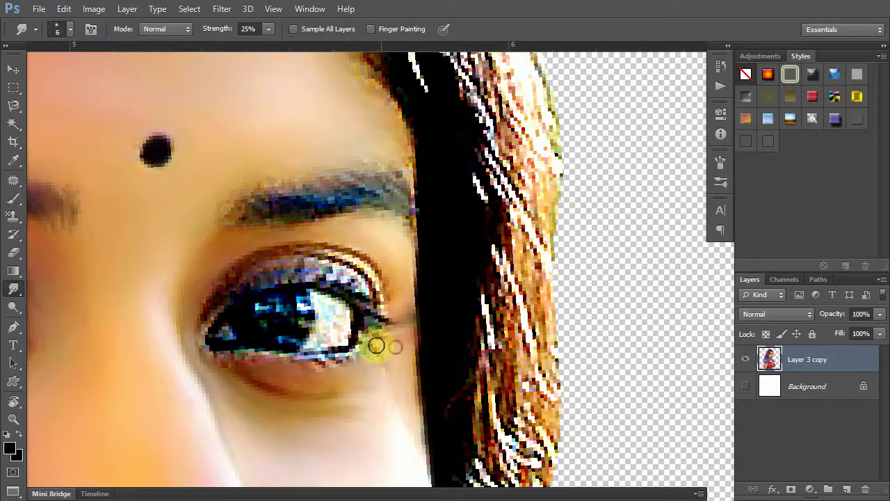
{"action": "mouse_move", "coordinate": [269, 279]}
{"action": "left_mouse_down"}
{"action": "mouse_move", "coordinate": [265, 266]}
{"action": "mouse_move", "coordinate": [231, 285]}
{"action": "mouse_move", "coordinate": [258, 265]}
{"action": "mouse_move", "coordinate": [210, 308]}
{"action": "mouse_move", "coordinate": [250, 263]}
{"action": "mouse_move", "coordinate": [314, 249]}
{"action": "mouse_move", "coordinate": [352, 258]}
{"action": "mouse_move", "coordinate": [384, 293]}
{"action": "mouse_move", "coordinate": [268, 254]}
{"action": "mouse_move", "coordinate": [229, 258]}
{"action": "mouse_move", "coordinate": [197, 296]}
{"action": "mouse_move", "coordinate": [219, 312]}
{"action": "mouse_move", "coordinate": [255, 254]}
{"action": "mouse_move", "coordinate": [204, 286]}
{"action": "mouse_move", "coordinate": [220, 261]}
{"action": "mouse_move", "coordinate": [195, 304]}
{"action": "mouse_move", "coordinate": [220, 288]}
{"action": "mouse_move", "coordinate": [206, 320]}
{"action": "mouse_move", "coordinate": [240, 285]}
{"action": "mouse_move", "coordinate": [284, 264]}
{"action": "mouse_move", "coordinate": [356, 277]}
{"action": "mouse_move", "coordinate": [368, 298]}
{"action": "mouse_move", "coordinate": [290, 267]}
{"action": "mouse_move", "coordinate": [359, 282]}
{"action": "mouse_move", "coordinate": [294, 258]}
{"action": "mouse_move", "coordinate": [260, 272]}
{"action": "mouse_move", "coordinate": [318, 258]}
{"action": "mouse_move", "coordinate": [347, 273]}
{"action": "mouse_move", "coordinate": [317, 255]}
{"action": "mouse_move", "coordinate": [362, 269]}
{"action": "mouse_move", "coordinate": [386, 301]}
{"action": "mouse_move", "coordinate": [338, 255]}
{"action": "mouse_move", "coordinate": [382, 298]}
{"action": "mouse_move", "coordinate": [304, 250]}
{"action": "mouse_move", "coordinate": [270, 258]}
{"action": "mouse_move", "coordinate": [263, 281]}
{"action": "mouse_move", "coordinate": [232, 298]}
{"action": "mouse_move", "coordinate": [199, 341]}
{"action": "mouse_move", "coordinate": [264, 372]}
{"action": "mouse_move", "coordinate": [234, 358]}
{"action": "mouse_move", "coordinate": [327, 365]}
{"action": "mouse_move", "coordinate": [374, 352]}
{"action": "mouse_move", "coordinate": [369, 320]}
{"action": "mouse_move", "coordinate": [378, 324]}
{"action": "mouse_move", "coordinate": [363, 337]}
{"action": "mouse_move", "coordinate": [352, 324]}
{"action": "mouse_move", "coordinate": [370, 309]}
{"action": "mouse_move", "coordinate": [278, 283]}
{"action": "mouse_move", "coordinate": [294, 280]}
{"action": "mouse_move", "coordinate": [274, 283]}
{"action": "mouse_move", "coordinate": [367, 302]}
{"action": "mouse_move", "coordinate": [330, 272]}
{"action": "mouse_move", "coordinate": [248, 288]}
{"action": "mouse_move", "coordinate": [211, 352]}
{"action": "mouse_move", "coordinate": [346, 363]}
{"action": "mouse_move", "coordinate": [365, 339]}
{"action": "mouse_move", "coordinate": [357, 355]}
{"action": "left_mouse_up"}
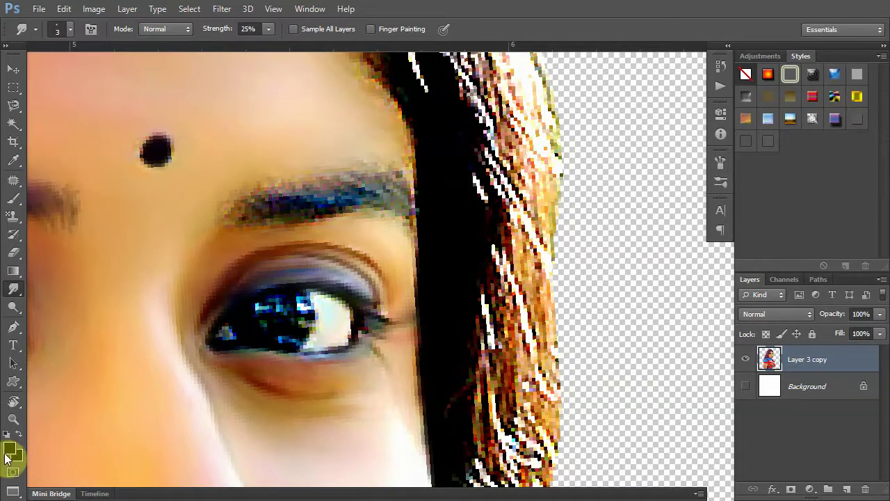
Set the foreground to white and smudge the bright eye-white patch with a soft 3 px tip.
{"action": "left_click", "coordinate": [13, 449]}
{"action": "left_click", "coordinate": [192, 128]}
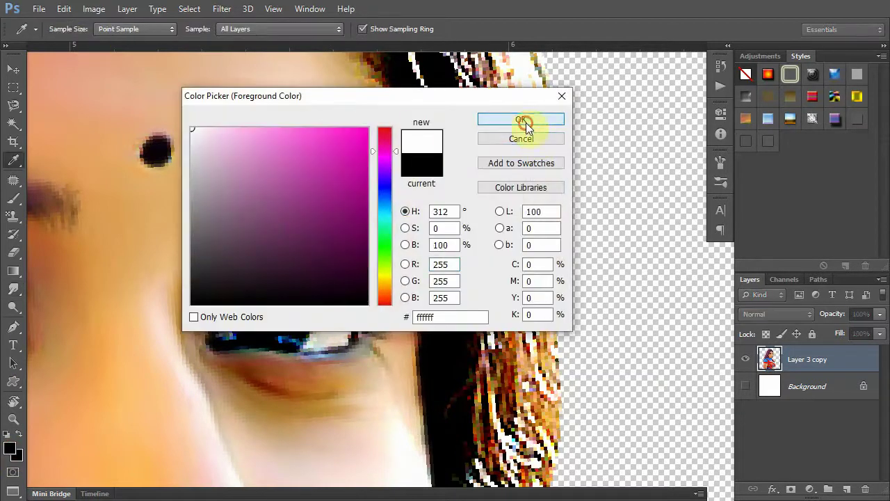
{"action": "left_click", "coordinate": [523, 121]}
{"action": "left_click", "coordinate": [334, 321]}
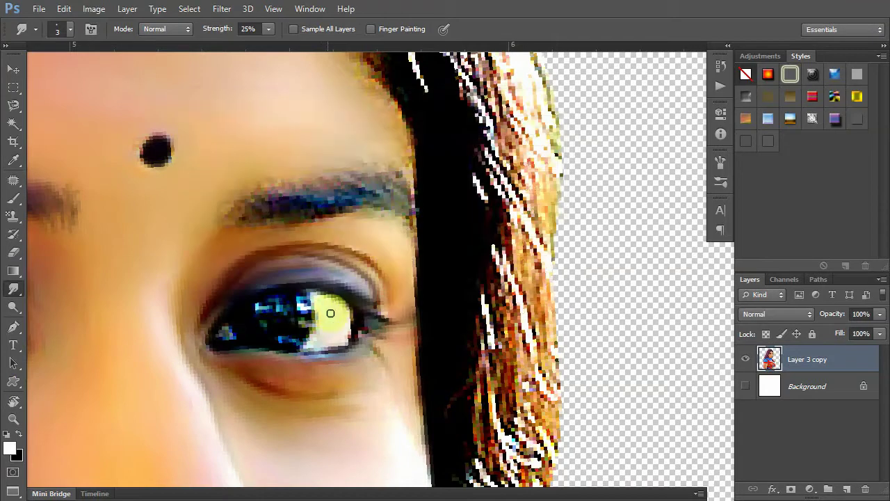
{"action": "left_click", "coordinate": [70, 29]}
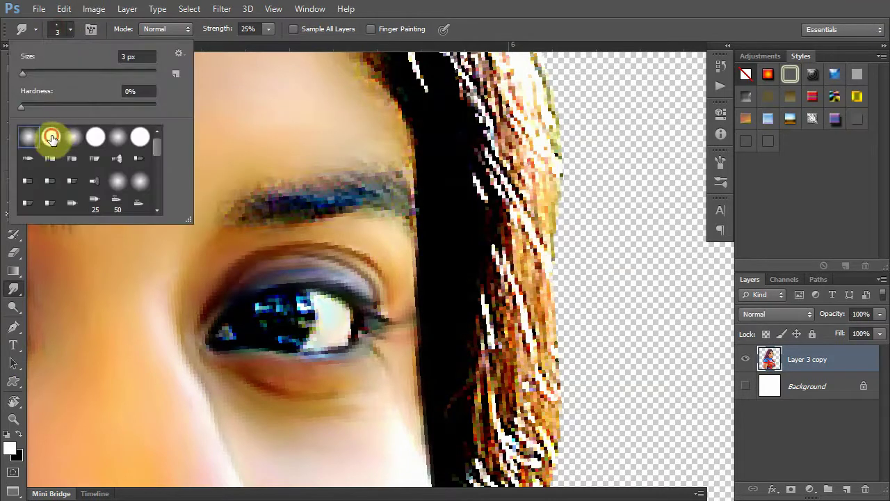
{"action": "left_click", "coordinate": [330, 318]}
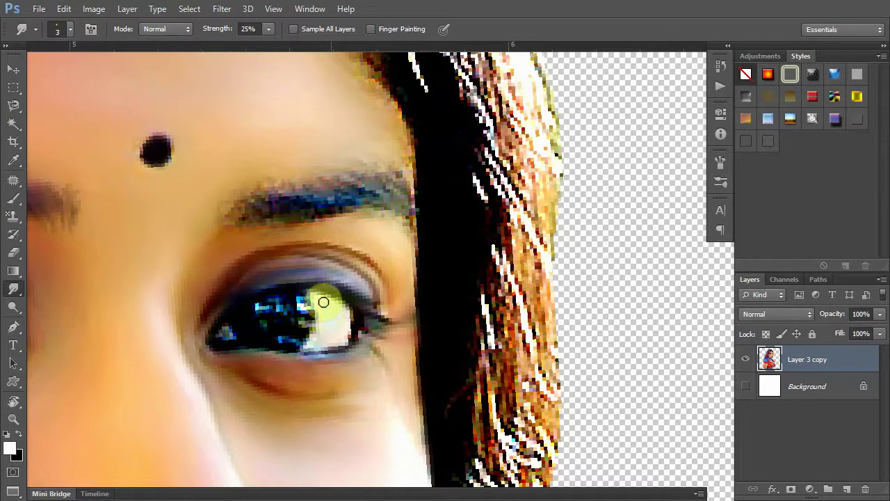
{"action": "left_click_drag", "start_coordinate": [323, 303], "coordinate": [338, 337]}
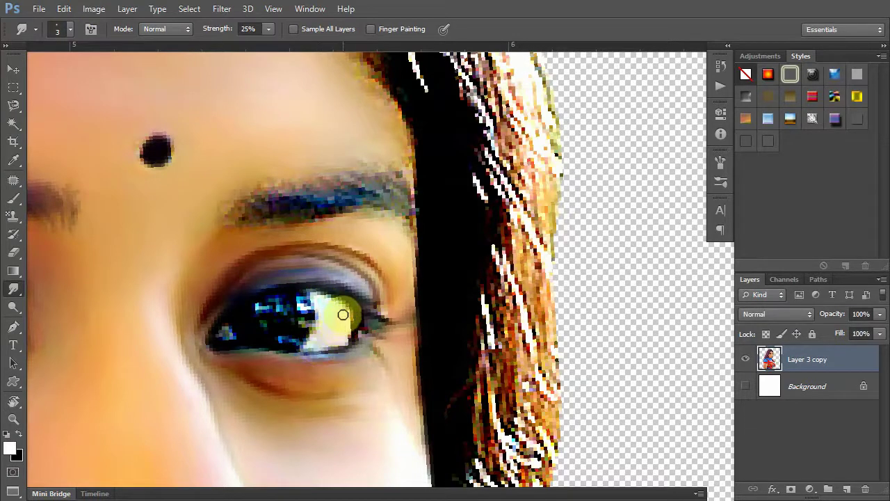
Swap colours so black is the foreground, ready for the Brush tool.
{"action": "left_click", "coordinate": [19, 434]}
{"action": "left_click", "coordinate": [263, 30]}
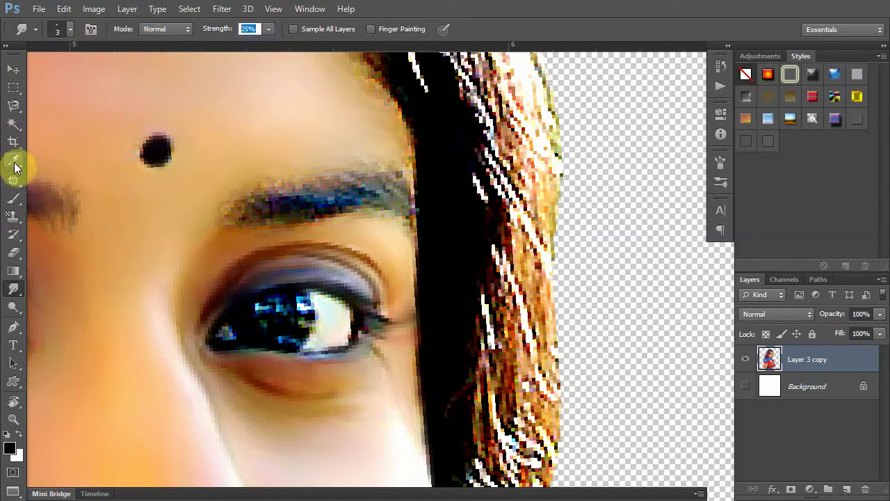
{"action": "left_click", "coordinate": [14, 198]}
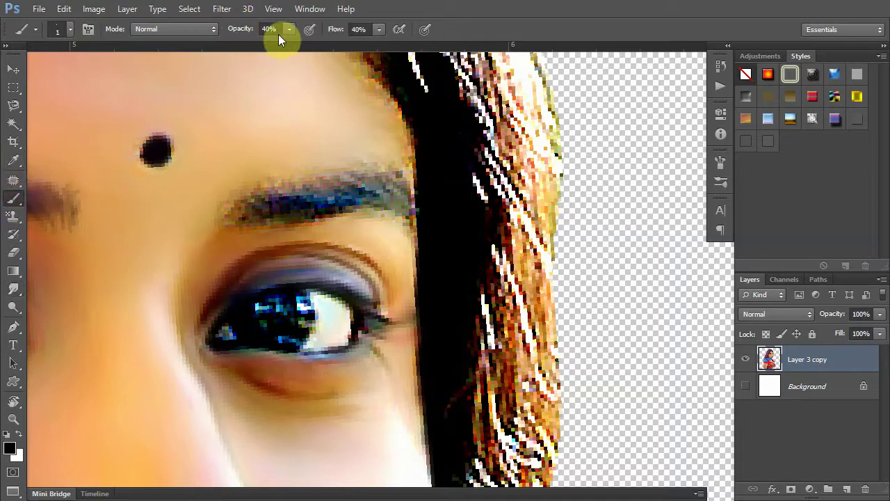
Paint black along the right eye's lower lash line with a hard 2 px brush.
{"action": "left_click", "coordinate": [64, 30]}
{"action": "left_click", "coordinate": [51, 136]}
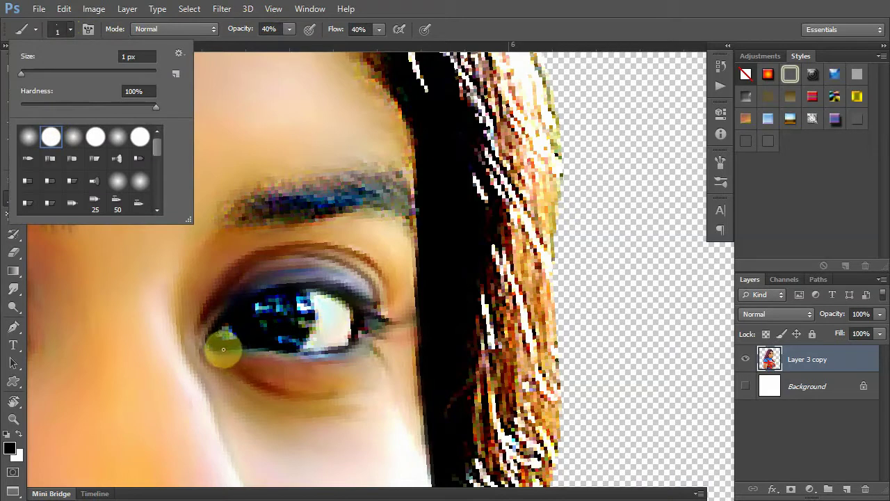
{"action": "key", "text": "bracketright"}
{"action": "mouse_move", "coordinate": [225, 350]}
{"action": "left_mouse_down"}
{"action": "mouse_move", "coordinate": [321, 353]}
{"action": "mouse_move", "coordinate": [355, 341]}
{"action": "mouse_move", "coordinate": [274, 350]}
{"action": "mouse_move", "coordinate": [321, 356]}
{"action": "mouse_move", "coordinate": [318, 298]}
{"action": "mouse_move", "coordinate": [374, 318]}
{"action": "left_mouse_up"}
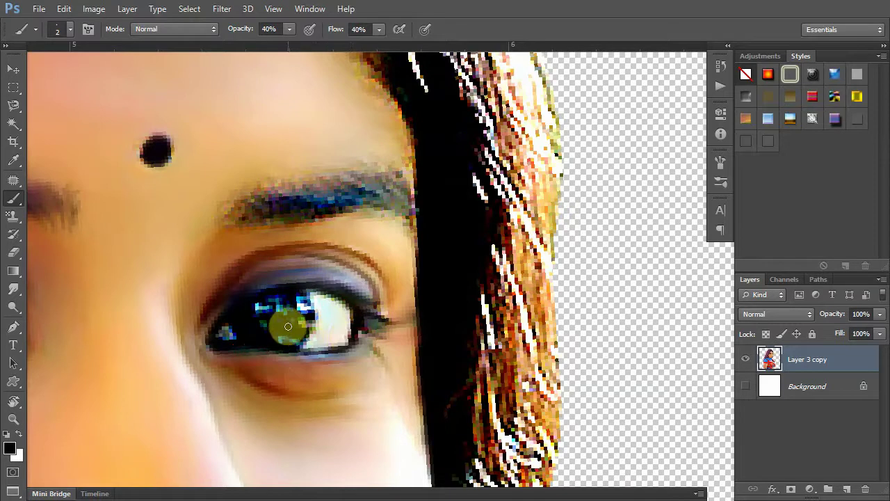
{"action": "left_click_drag", "start_coordinate": [348, 340], "coordinate": [234, 333]}
Sample the cream eye-white colour and dab it around the inner corner and lower lid.
{"action": "left_click", "coordinate": [340, 319], "text": "alt"}
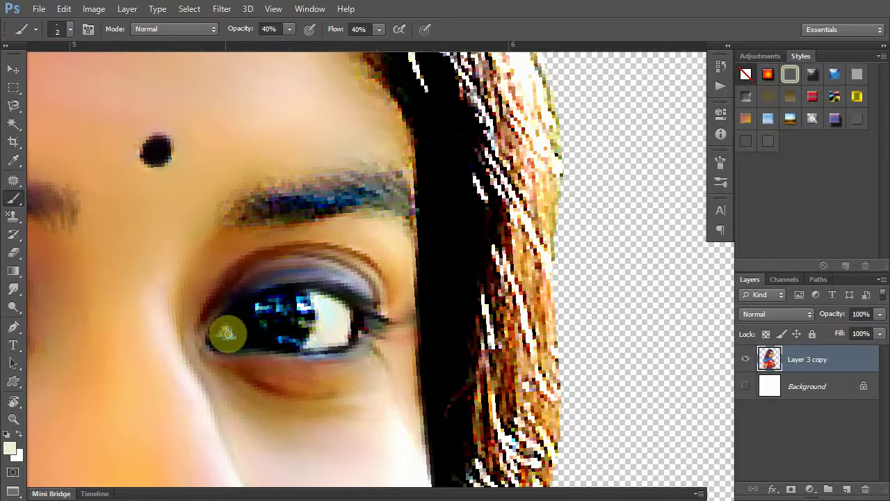
{"action": "left_click_drag", "start_coordinate": [220, 332], "coordinate": [227, 336]}
{"action": "mouse_move", "coordinate": [224, 337]}
{"action": "left_mouse_down"}
{"action": "mouse_move", "coordinate": [226, 329]}
{"action": "mouse_move", "coordinate": [228, 350]}
{"action": "mouse_move", "coordinate": [318, 354]}
{"action": "mouse_move", "coordinate": [324, 318]}
{"action": "mouse_move", "coordinate": [312, 298]}
{"action": "mouse_move", "coordinate": [342, 302]}
{"action": "mouse_move", "coordinate": [346, 312]}
{"action": "mouse_move", "coordinate": [334, 341]}
{"action": "mouse_move", "coordinate": [321, 317]}
{"action": "left_mouse_up"}
{"action": "key", "text": "d"}
{"action": "left_click", "coordinate": [334, 318], "text": "alt"}
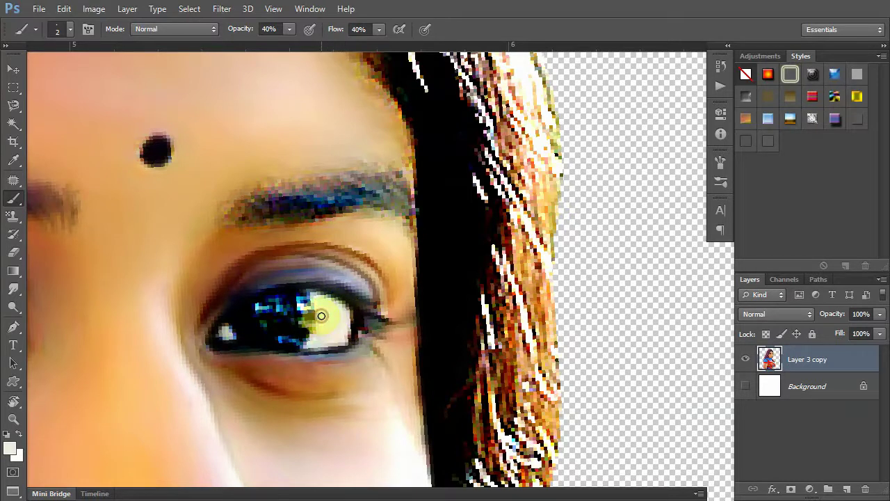
Darken the bright iris specks with sampled iris colour and raise the flow to 80%.
{"action": "left_click", "coordinate": [262, 336], "text": "alt"}
{"action": "mouse_move", "coordinate": [315, 318]}
{"action": "left_mouse_down"}
{"action": "mouse_move", "coordinate": [302, 295]}
{"action": "mouse_move", "coordinate": [313, 311]}
{"action": "mouse_move", "coordinate": [302, 295]}
{"action": "mouse_move", "coordinate": [311, 304]}
{"action": "left_mouse_up"}
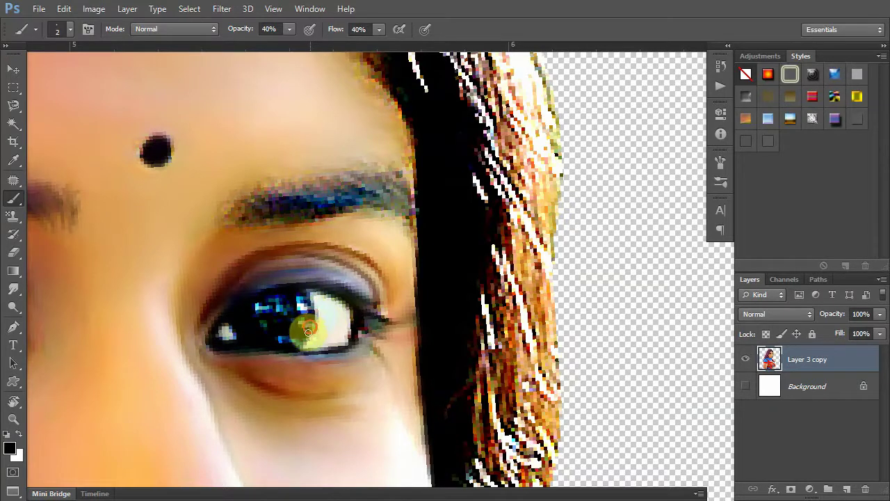
{"action": "left_click_drag", "start_coordinate": [303, 338], "coordinate": [302, 298]}
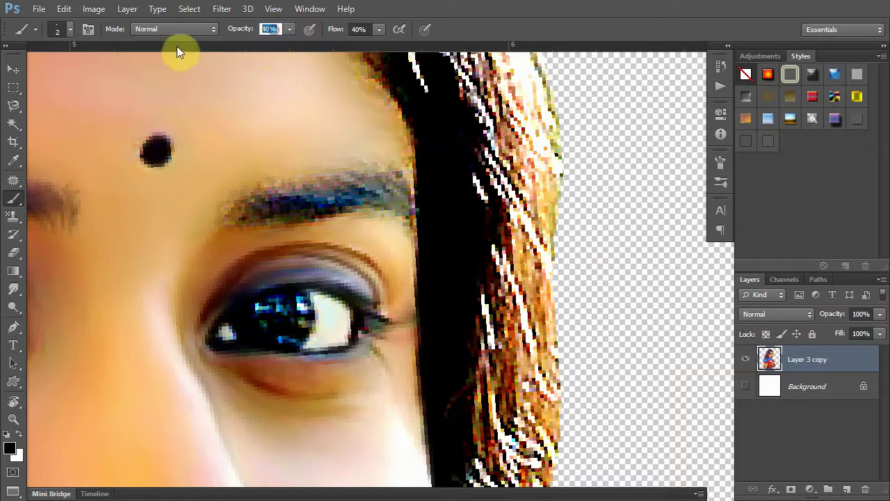
{"action": "type", "text": "80"}
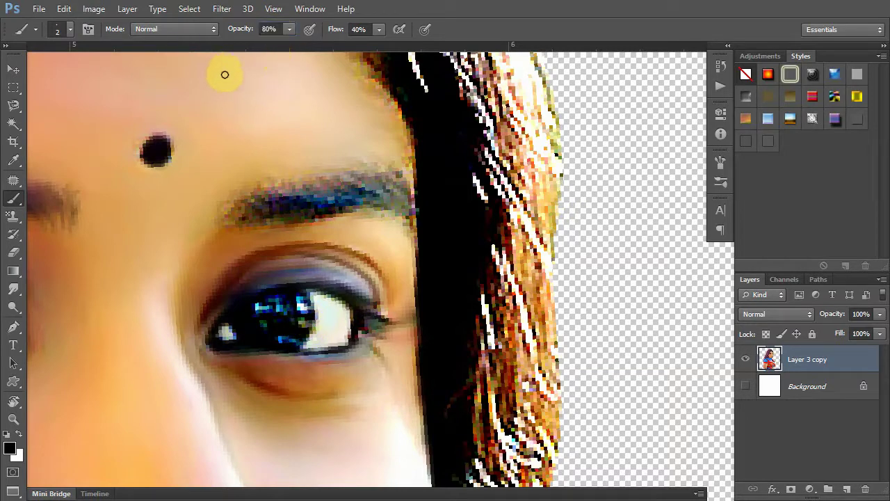
{"action": "type", "text": "0"}
{"action": "key", "text": "Return"}
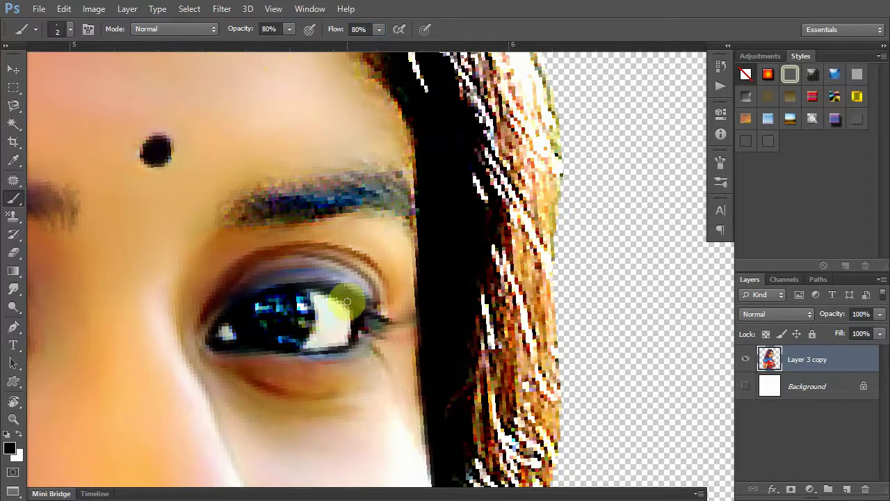
{"action": "left_click", "coordinate": [69, 29]}
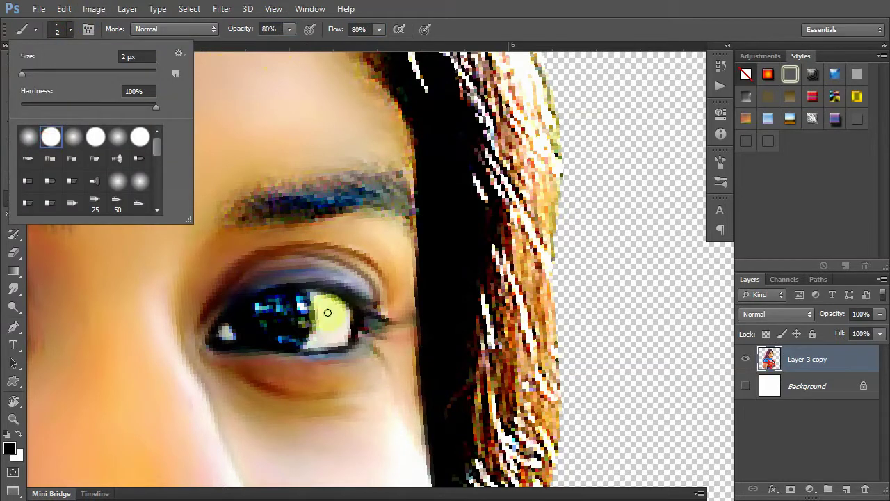
{"action": "left_click", "coordinate": [304, 295]}
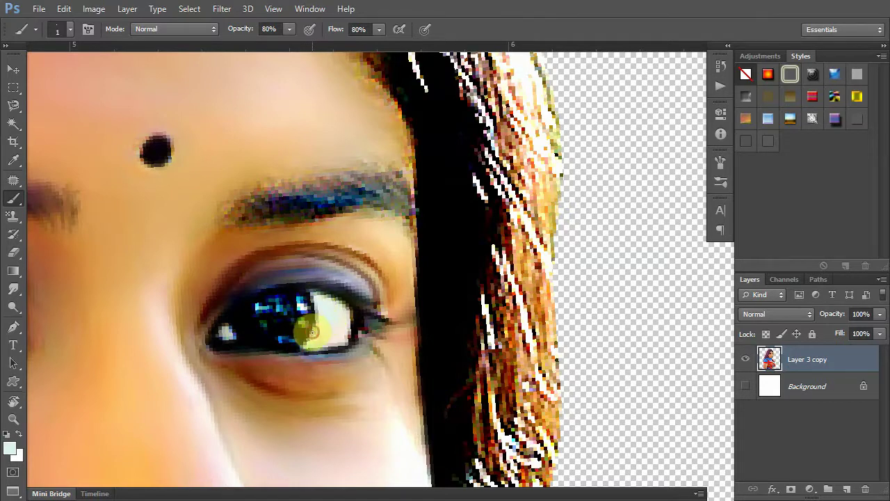
{"action": "left_click_drag", "start_coordinate": [316, 334], "coordinate": [315, 339]}
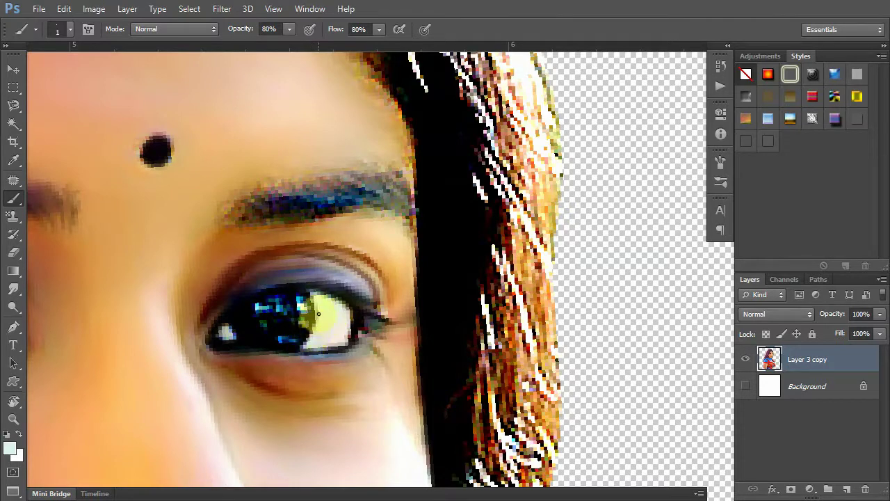
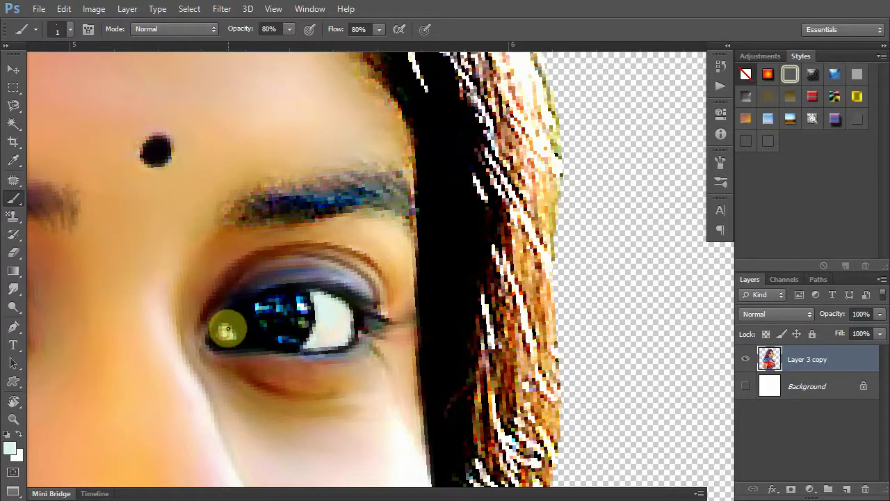
Paint a white catchlight and blue streaks across the iris.
{"action": "left_click", "coordinate": [229, 338]}
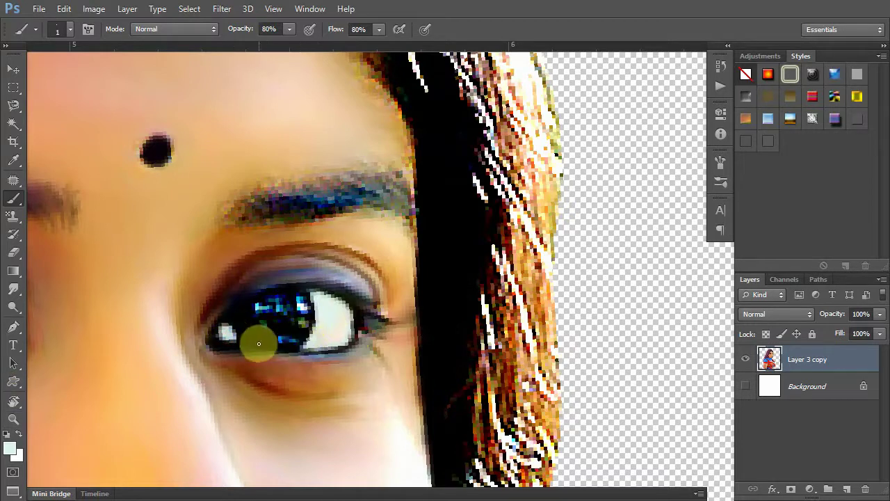
{"action": "left_click", "coordinate": [284, 334], "text": "alt"}
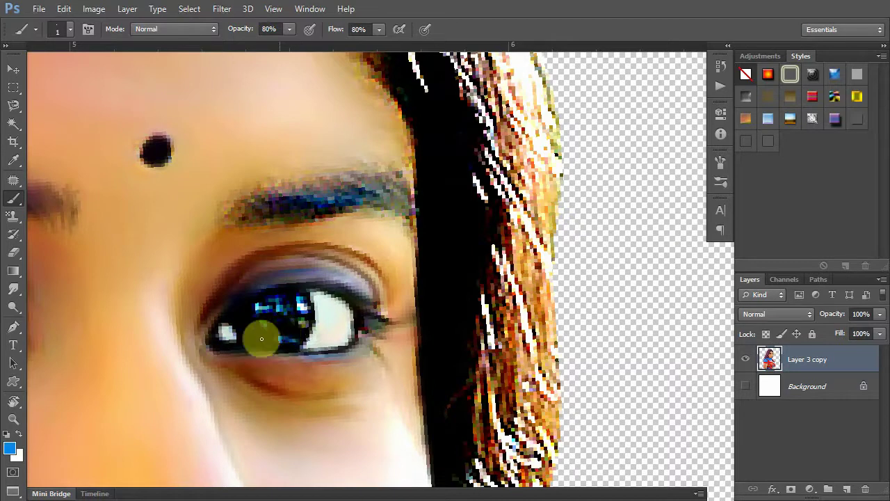
{"action": "left_click_drag", "start_coordinate": [251, 328], "coordinate": [288, 340]}
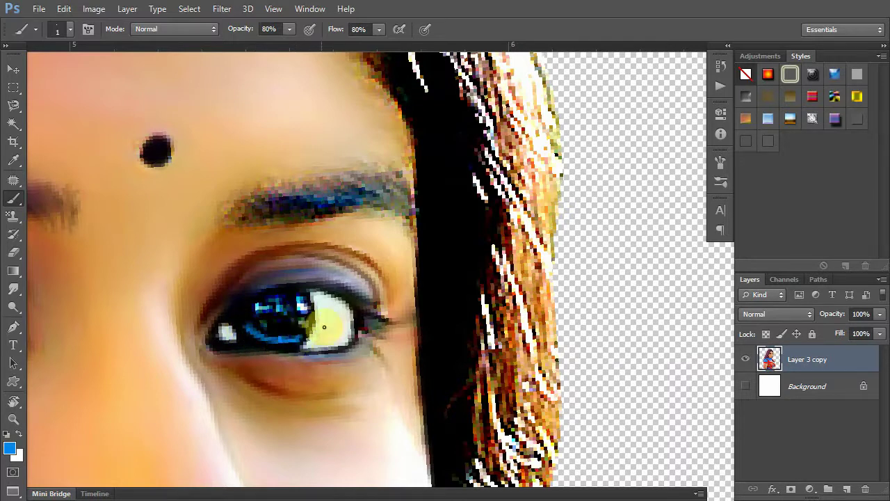
Dab a white highlight into the iris and sample the under-eye skin tones.
{"action": "left_click", "coordinate": [333, 322], "text": "alt"}
{"action": "left_click", "coordinate": [298, 300]}
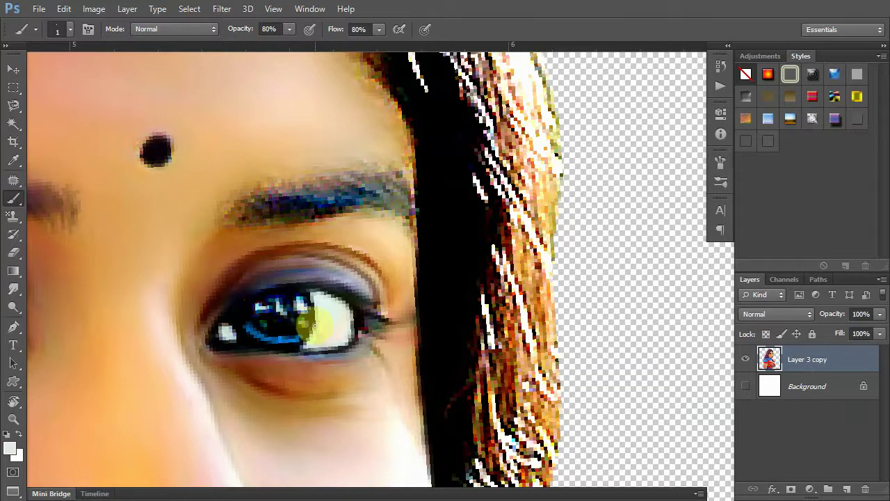
{"action": "left_click", "coordinate": [342, 373], "text": "alt"}
{"action": "left_click", "coordinate": [299, 321]}
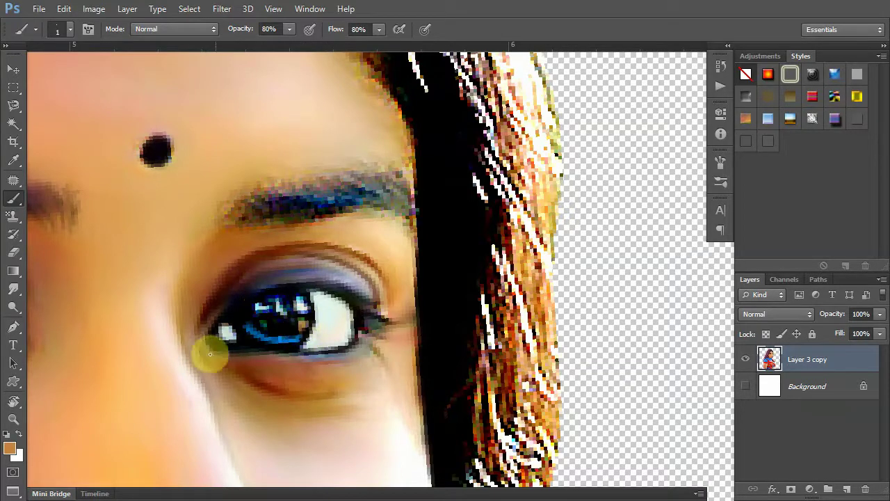
{"action": "left_click", "coordinate": [13, 289]}
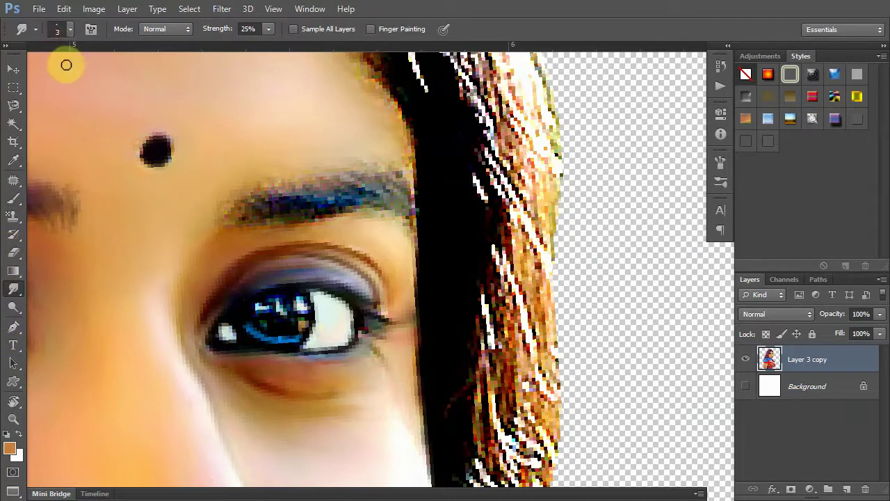
Smudge the painted iris strokes together with a soft 0%-hardness tip at 25% strength.
{"action": "left_click", "coordinate": [68, 30]}
{"action": "left_click", "coordinate": [28, 136]}
{"action": "left_click", "coordinate": [264, 106]}
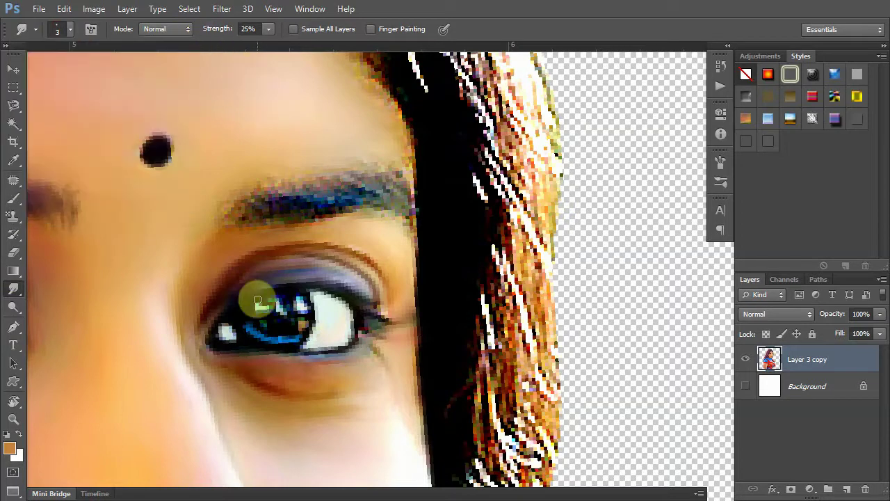
{"action": "mouse_move", "coordinate": [259, 345]}
{"action": "left_mouse_down"}
{"action": "mouse_move", "coordinate": [245, 326]}
{"action": "mouse_move", "coordinate": [291, 339]}
{"action": "mouse_move", "coordinate": [284, 327]}
{"action": "mouse_move", "coordinate": [278, 338]}
{"action": "mouse_move", "coordinate": [251, 330]}
{"action": "mouse_move", "coordinate": [258, 337]}
{"action": "mouse_move", "coordinate": [261, 323]}
{"action": "left_mouse_up"}
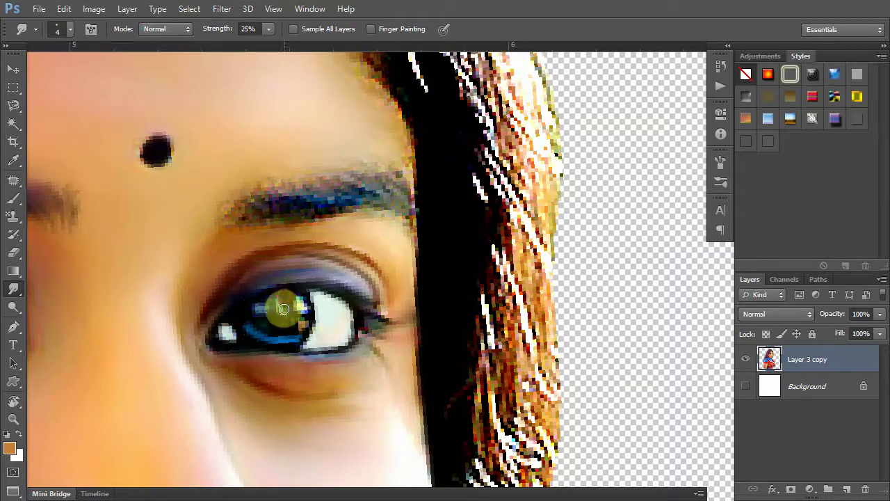
{"action": "mouse_move", "coordinate": [276, 321]}
{"action": "left_mouse_down"}
{"action": "mouse_move", "coordinate": [298, 302]}
{"action": "mouse_move", "coordinate": [306, 311]}
{"action": "mouse_move", "coordinate": [284, 318]}
{"action": "mouse_move", "coordinate": [308, 298]}
{"action": "mouse_move", "coordinate": [258, 298]}
{"action": "mouse_move", "coordinate": [282, 283]}
{"action": "mouse_move", "coordinate": [258, 284]}
{"action": "mouse_move", "coordinate": [323, 278]}
{"action": "mouse_move", "coordinate": [318, 269]}
{"action": "mouse_move", "coordinate": [359, 290]}
{"action": "mouse_move", "coordinate": [299, 266]}
{"action": "mouse_move", "coordinate": [317, 258]}
{"action": "mouse_move", "coordinate": [310, 260]}
{"action": "mouse_move", "coordinate": [350, 274]}
{"action": "mouse_move", "coordinate": [299, 262]}
{"action": "mouse_move", "coordinate": [258, 270]}
{"action": "mouse_move", "coordinate": [215, 313]}
{"action": "mouse_move", "coordinate": [243, 282]}
{"action": "mouse_move", "coordinate": [237, 314]}
{"action": "mouse_move", "coordinate": [205, 335]}
{"action": "left_mouse_up"}
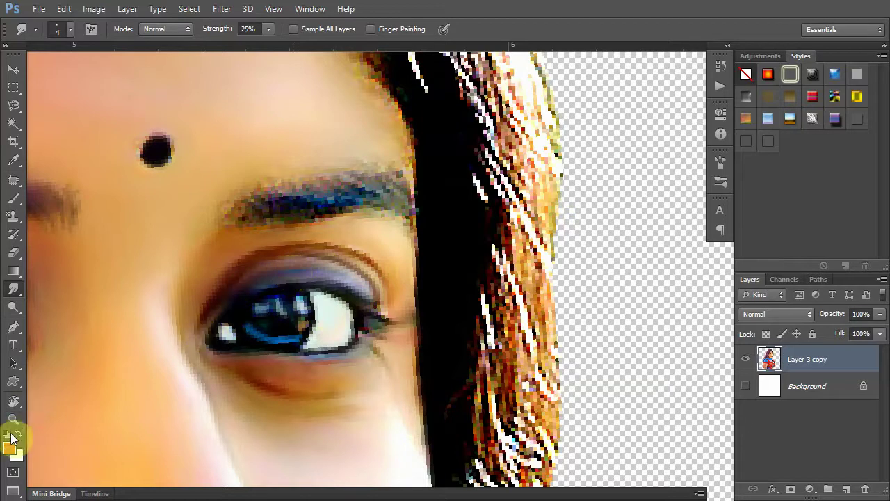
{"action": "left_click", "coordinate": [14, 198]}
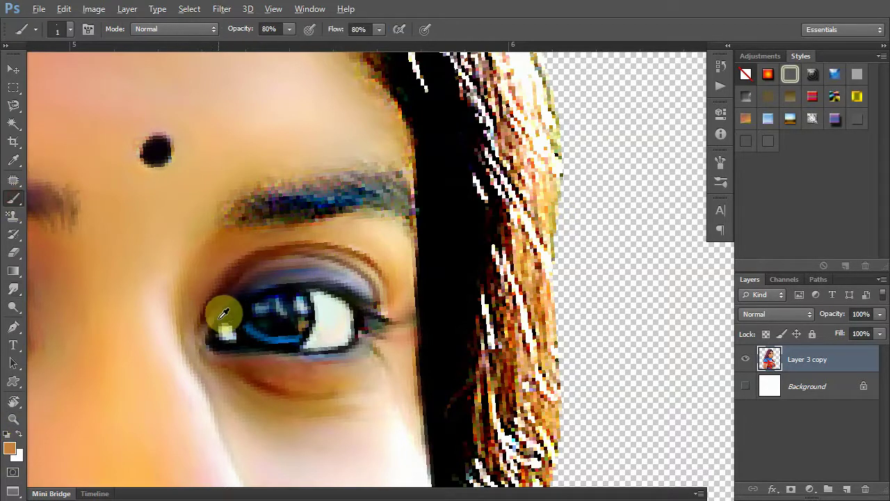
Sample the dark eyelid crease, check the full portrait, then zoom back onto the right eye.
{"action": "left_click", "coordinate": [259, 261], "text": "alt"}
{"action": "scroll", "coordinate": [218, 311], "scroll_direction": "up", "scroll_amount": 1}
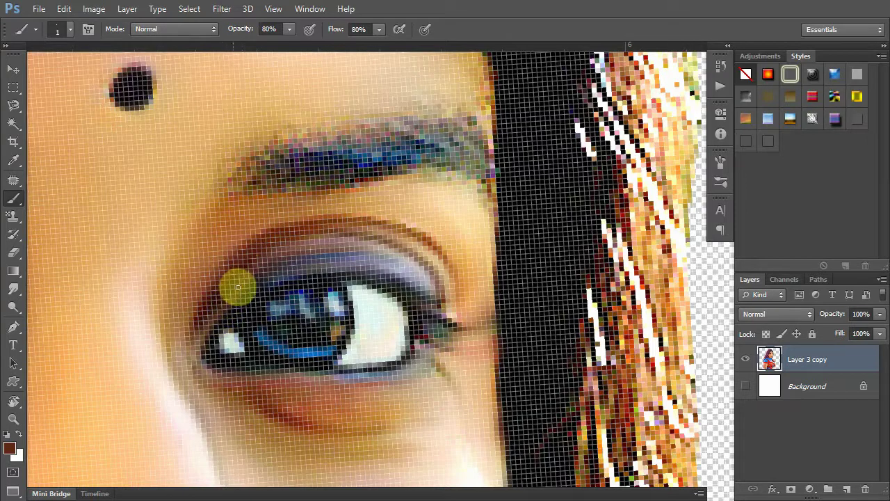
{"action": "right_click", "coordinate": [299, 280]}
{"action": "left_click", "coordinate": [310, 280]}
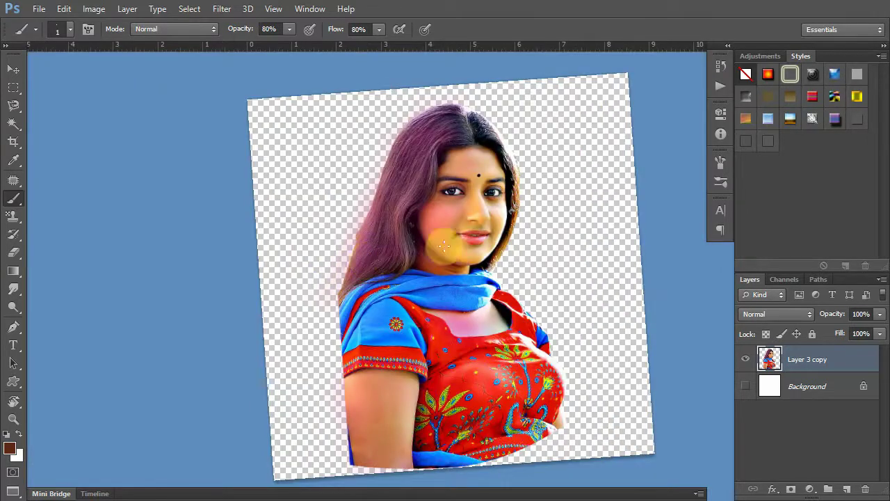
{"action": "left_click", "coordinate": [499, 199]}
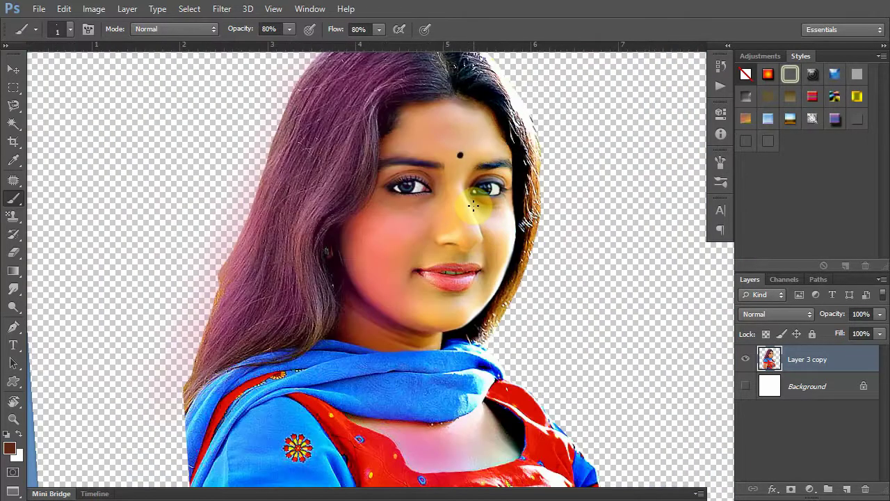
{"action": "left_click_drag", "start_coordinate": [527, 231], "coordinate": [410, 269]}
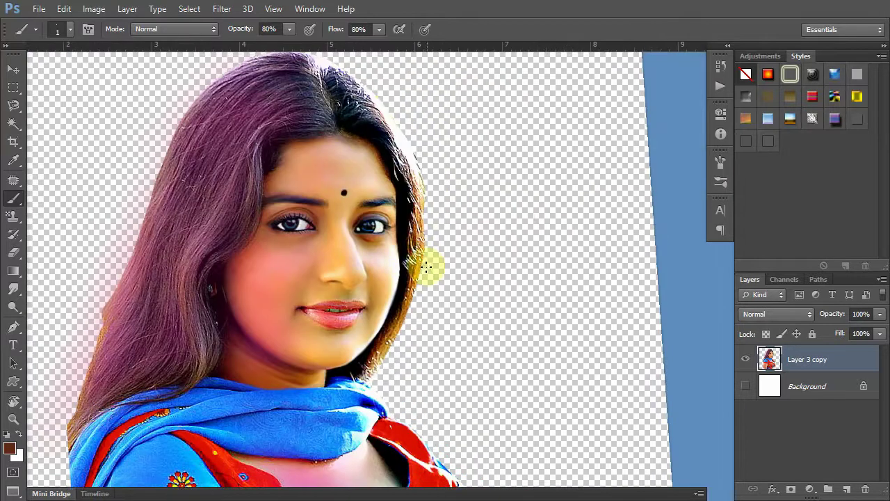
{"action": "scroll", "coordinate": [413, 252], "scroll_direction": "up", "scroll_amount": 3}
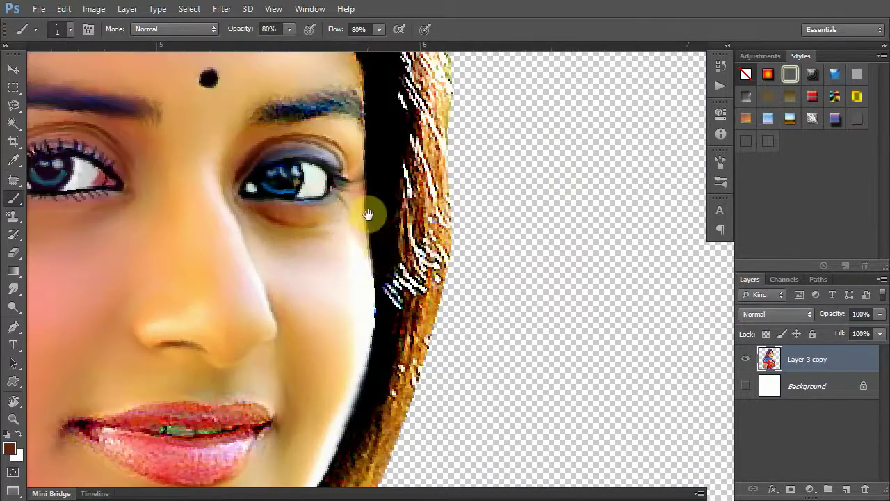
{"action": "left_click_drag", "start_coordinate": [372, 213], "coordinate": [384, 266]}
Paint black strokes extending the outer corner of the eye's lash line.
{"action": "left_click", "coordinate": [10, 449]}
{"action": "left_click", "coordinate": [367, 304]}
{"action": "left_click", "coordinate": [527, 120]}
{"action": "left_click", "coordinate": [12, 198]}
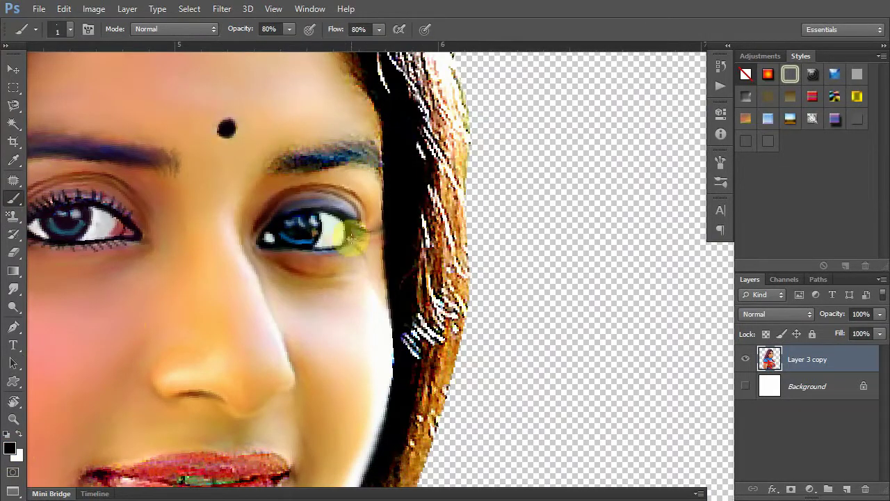
{"action": "left_click_drag", "start_coordinate": [350, 240], "coordinate": [363, 250]}
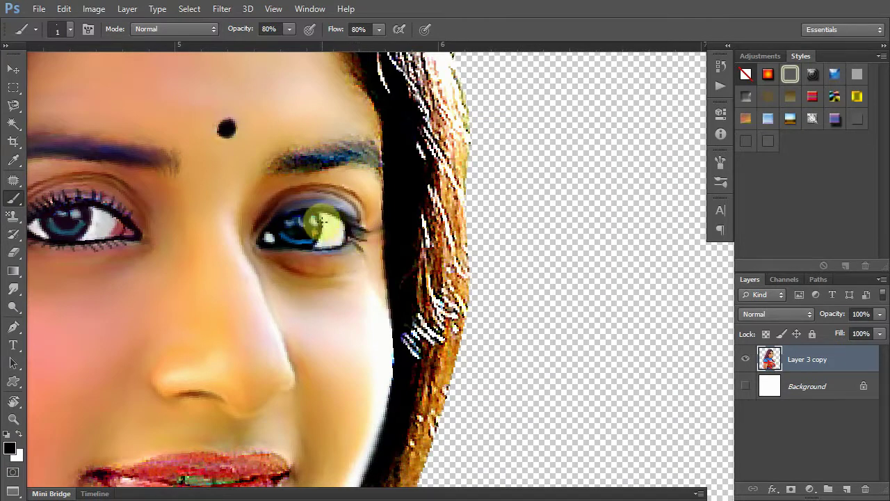
{"action": "left_click", "coordinate": [269, 28]}
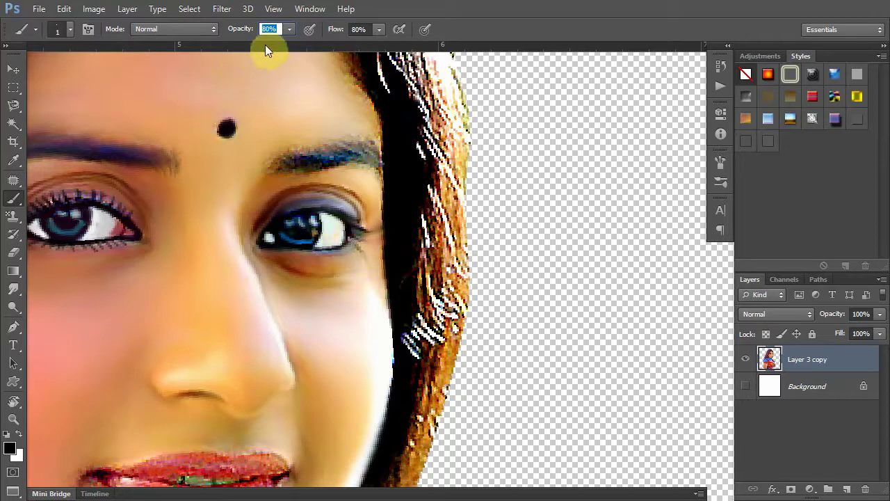
Set the brush opacity and flow to 50%.
{"action": "type", "text": "50"}
{"action": "key", "text": "Tab"}
{"action": "type", "text": "50"}
{"action": "key", "text": "Return"}
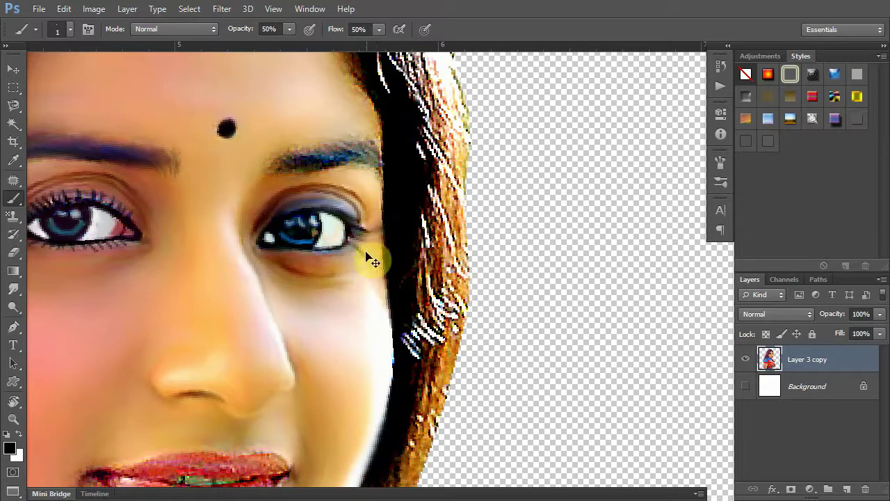
Softly darken the lower eyelid and upper iris, then check the whole portrait.
{"action": "scroll", "coordinate": [346, 244], "scroll_direction": "up", "scroll_amount": 1}
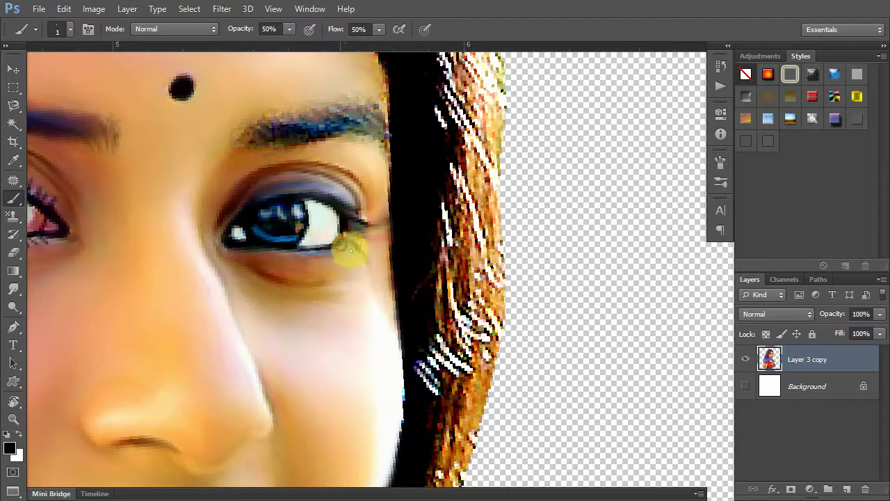
{"action": "left_click_drag", "start_coordinate": [335, 248], "coordinate": [339, 257]}
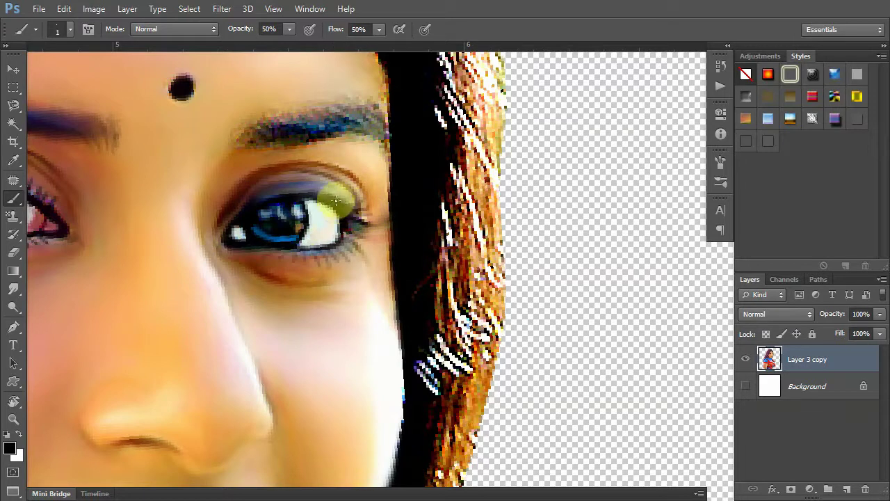
{"action": "left_click", "coordinate": [329, 199]}
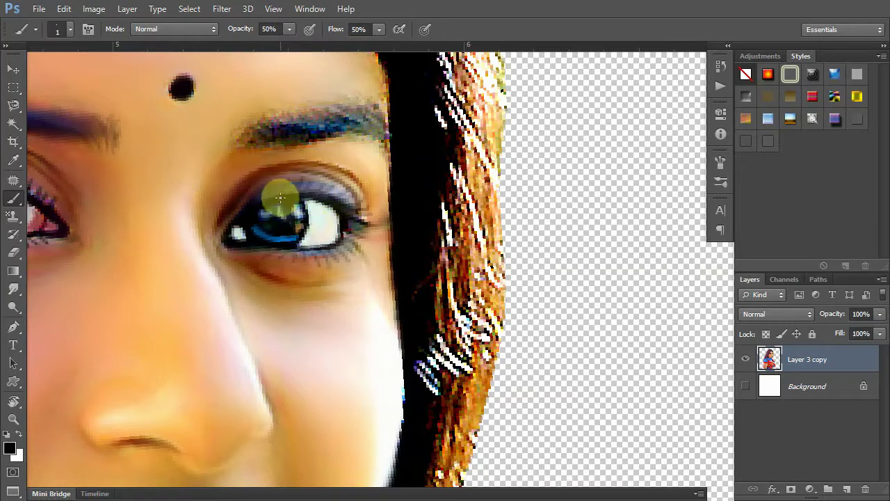
{"action": "key", "text": "ctrl+1"}
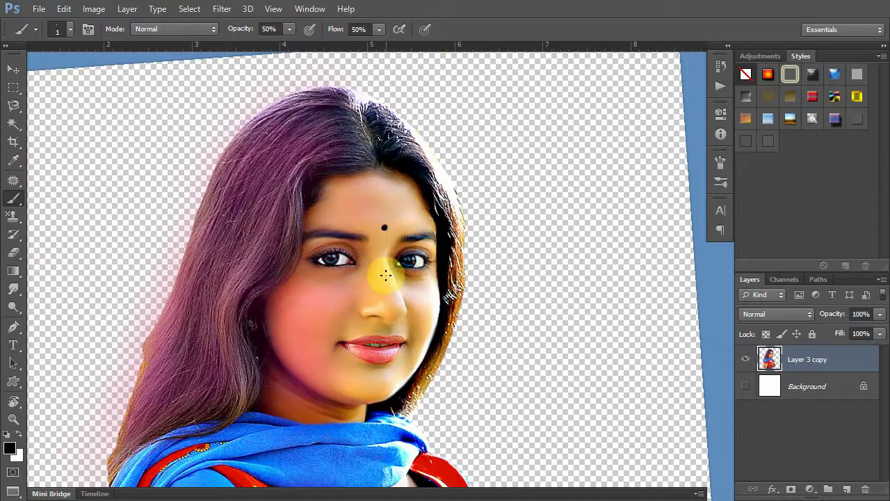
{"action": "scroll", "coordinate": [427, 255], "scroll_direction": "up", "scroll_amount": 3}
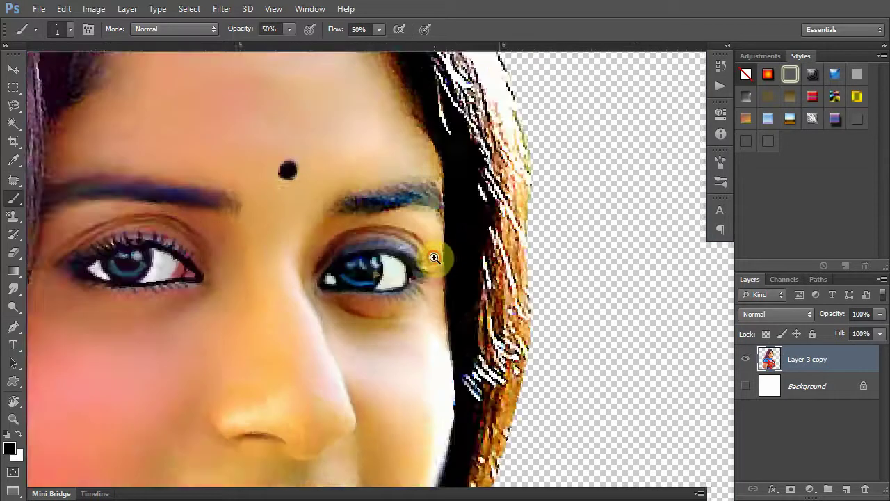
{"action": "scroll", "coordinate": [429, 257], "scroll_direction": "up", "scroll_amount": 1}
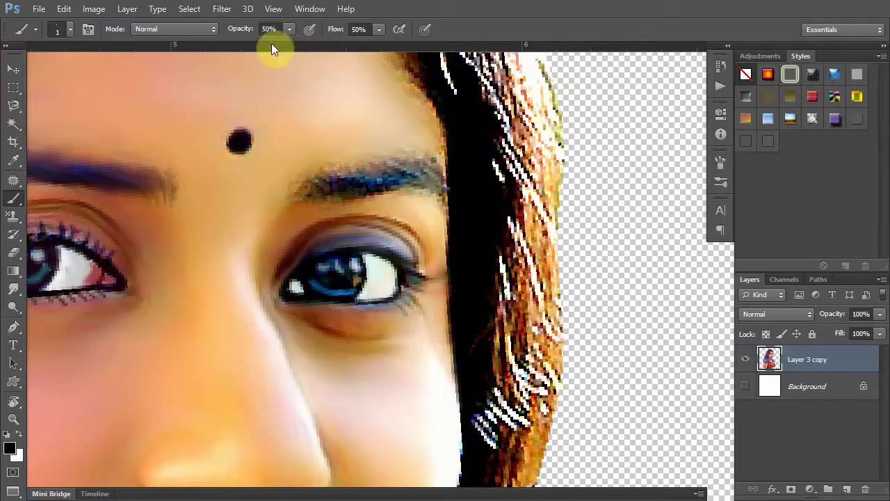
Raise brush opacity to 80% and darken below the outer eye corner and lower lid.
{"action": "type", "text": "80"}
{"action": "key", "text": "Return"}
{"action": "left_click", "coordinate": [359, 29]}
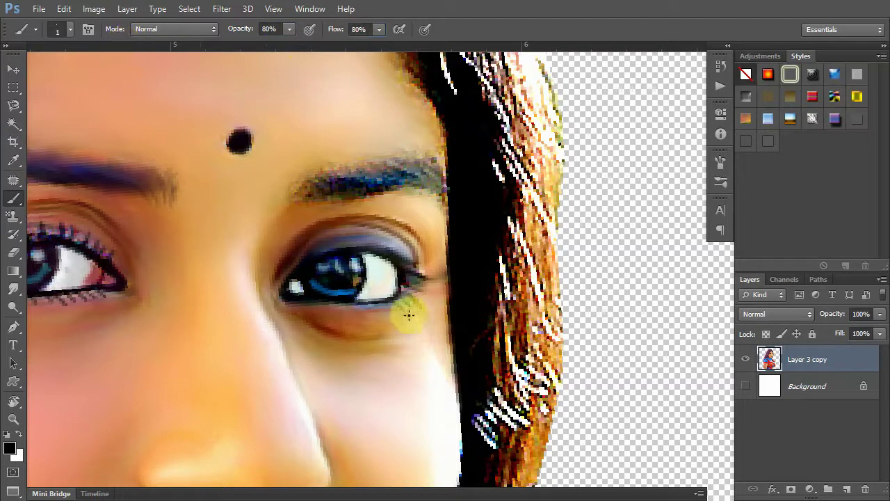
{"action": "mouse_move", "coordinate": [394, 300]}
{"action": "left_mouse_down"}
{"action": "mouse_move", "coordinate": [402, 310]}
{"action": "mouse_move", "coordinate": [407, 290]}
{"action": "mouse_move", "coordinate": [389, 311]}
{"action": "mouse_move", "coordinate": [356, 308]}
{"action": "left_mouse_up"}
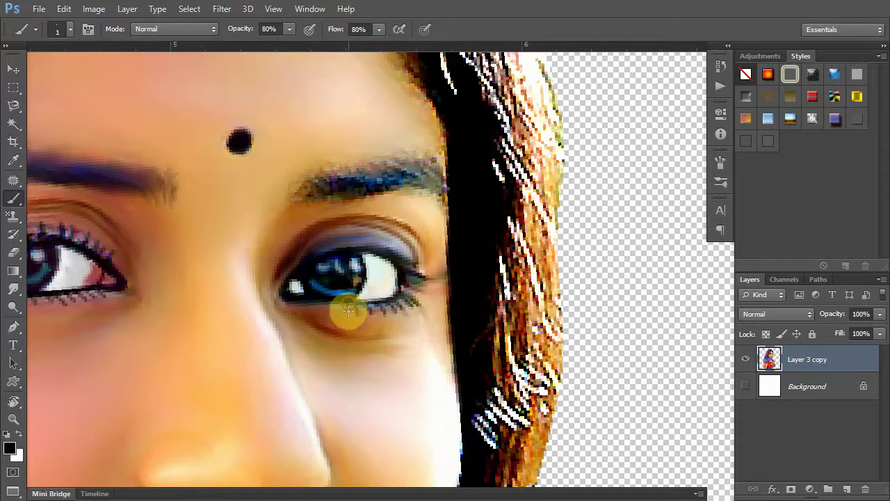
{"action": "mouse_move", "coordinate": [342, 301]}
{"action": "left_mouse_down"}
{"action": "mouse_move", "coordinate": [333, 315]}
{"action": "mouse_move", "coordinate": [314, 308]}
{"action": "mouse_move", "coordinate": [423, 253]}
{"action": "mouse_move", "coordinate": [392, 256]}
{"action": "mouse_move", "coordinate": [407, 245]}
{"action": "mouse_move", "coordinate": [398, 244]}
{"action": "mouse_move", "coordinate": [378, 254]}
{"action": "mouse_move", "coordinate": [394, 243]}
{"action": "mouse_move", "coordinate": [364, 248]}
{"action": "mouse_move", "coordinate": [372, 238]}
{"action": "mouse_move", "coordinate": [344, 248]}
{"action": "mouse_move", "coordinate": [340, 233]}
{"action": "mouse_move", "coordinate": [341, 252]}
{"action": "left_mouse_up"}
Fit the portrait on screen, then zoom in on the forehead, bindi and eyebrows.
{"action": "right_click", "coordinate": [456, 318]}
{"action": "left_click", "coordinate": [486, 343]}
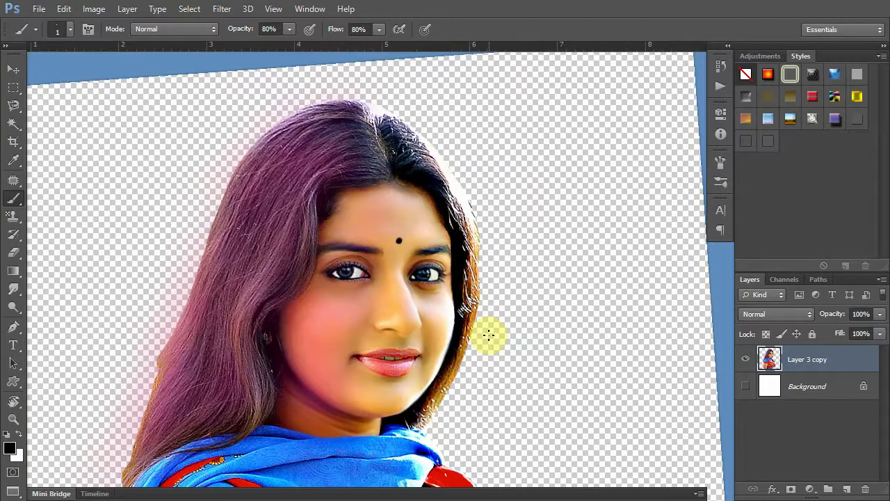
{"action": "left_click", "coordinate": [464, 373]}
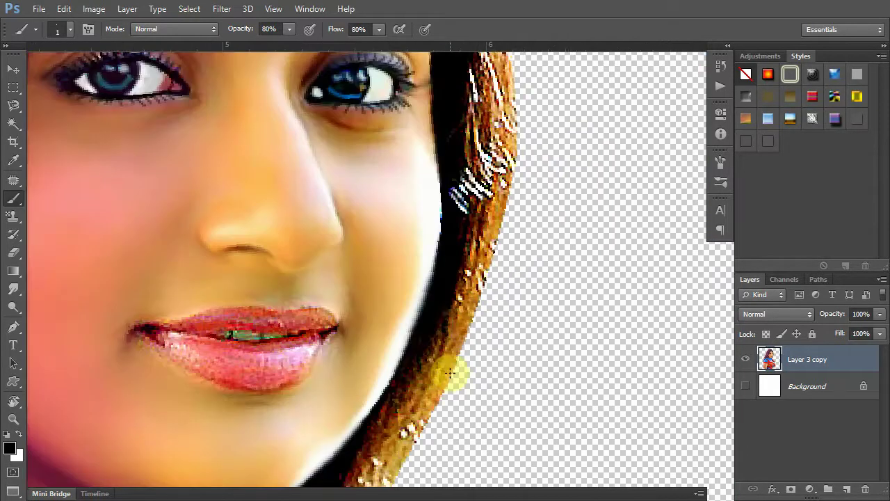
{"action": "mouse_move", "coordinate": [376, 182]}
{"action": "left_mouse_down"}
{"action": "mouse_move", "coordinate": [376, 376]}
{"action": "mouse_move", "coordinate": [391, 342]}
{"action": "mouse_move", "coordinate": [392, 388]}
{"action": "mouse_move", "coordinate": [338, 362]}
{"action": "left_mouse_up"}
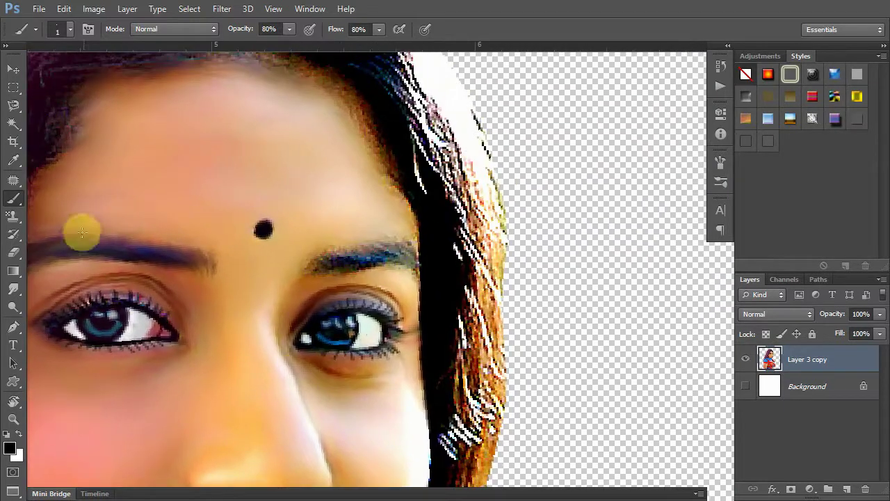
Smudge the right eyebrow's edges with a small soft brush at 25% strength.
{"action": "left_click", "coordinate": [13, 289]}
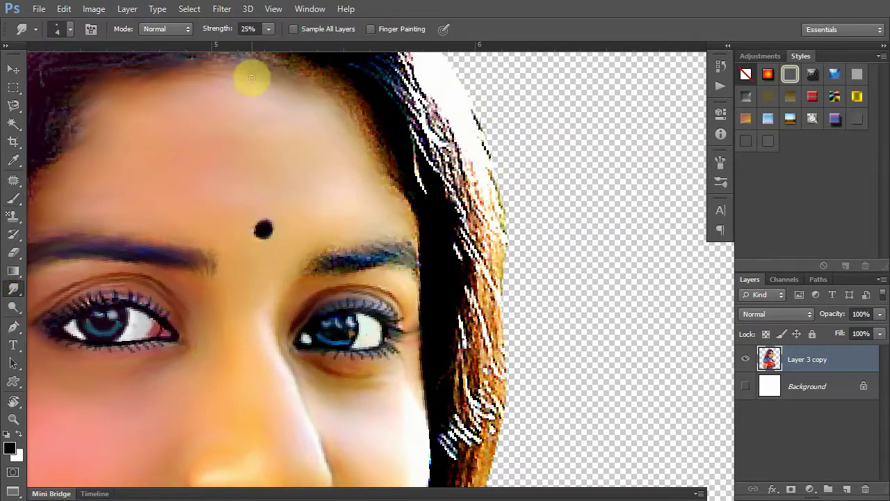
{"action": "left_click", "coordinate": [55, 30]}
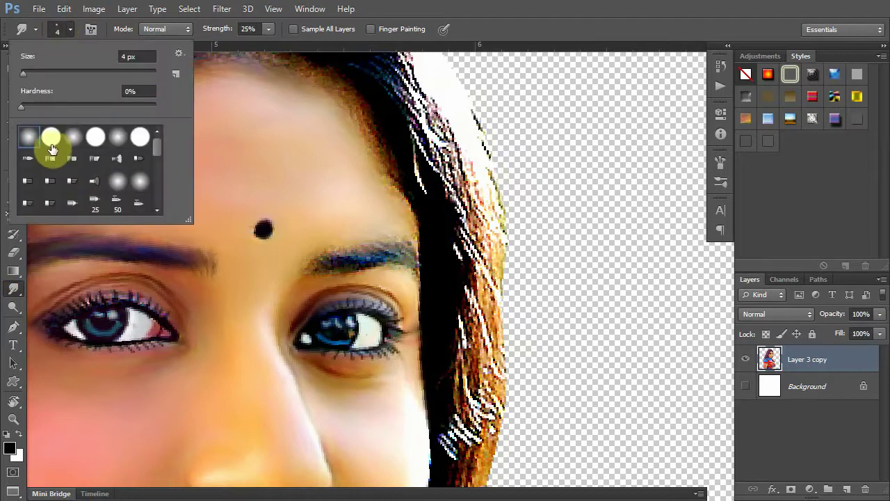
{"action": "left_click", "coordinate": [326, 269]}
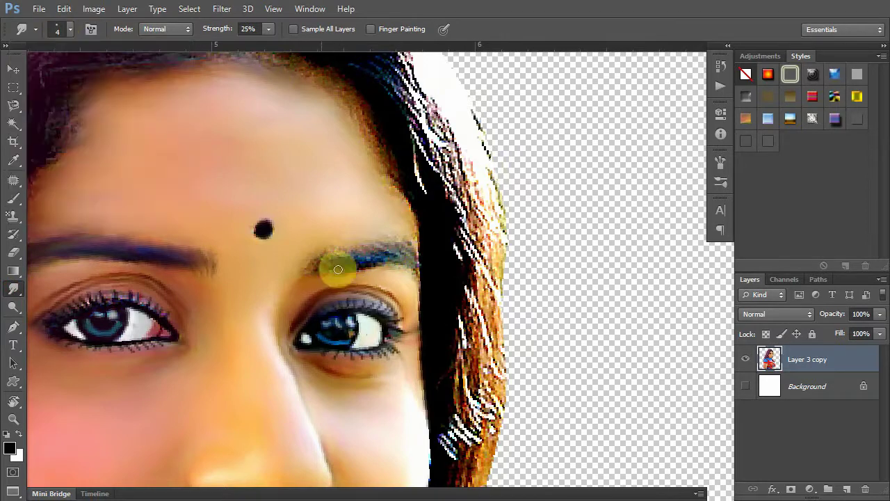
{"action": "mouse_move", "coordinate": [368, 262]}
{"action": "left_mouse_down"}
{"action": "mouse_move", "coordinate": [396, 260]}
{"action": "mouse_move", "coordinate": [317, 268]}
{"action": "mouse_move", "coordinate": [324, 254]}
{"action": "mouse_move", "coordinate": [308, 268]}
{"action": "mouse_move", "coordinate": [378, 255]}
{"action": "mouse_move", "coordinate": [363, 272]}
{"action": "left_mouse_up"}
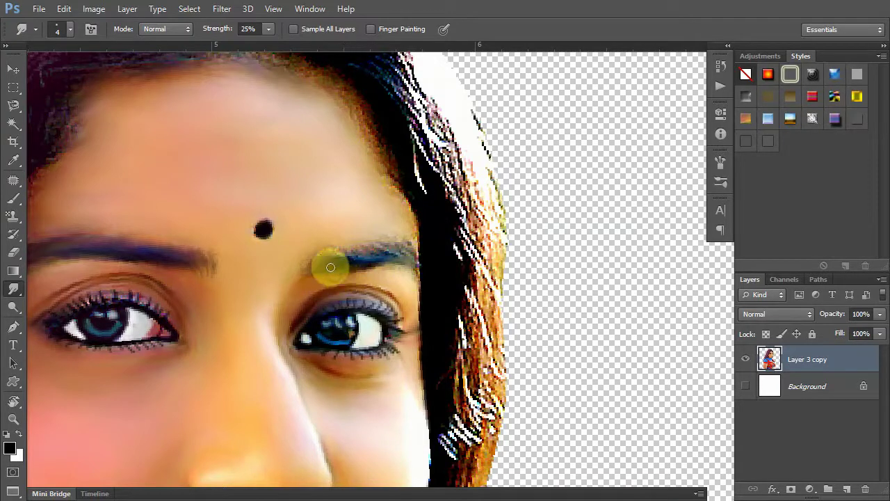
{"action": "mouse_move", "coordinate": [316, 252]}
{"action": "left_mouse_down"}
{"action": "mouse_move", "coordinate": [411, 254]}
{"action": "mouse_move", "coordinate": [403, 238]}
{"action": "mouse_move", "coordinate": [385, 249]}
{"action": "mouse_move", "coordinate": [336, 246]}
{"action": "mouse_move", "coordinate": [379, 234]}
{"action": "mouse_move", "coordinate": [300, 255]}
{"action": "mouse_move", "coordinate": [299, 273]}
{"action": "mouse_move", "coordinate": [330, 243]}
{"action": "mouse_move", "coordinate": [340, 247]}
{"action": "left_mouse_up"}
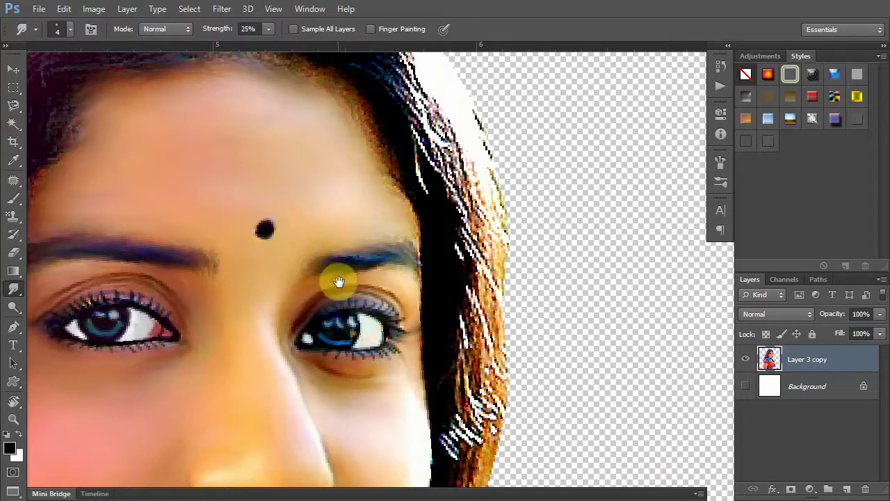
Zoom closer and blend the eyebrow top toward the hairline and its inner end into skin.
{"action": "left_click", "coordinate": [362, 227], "text": "ctrl"}
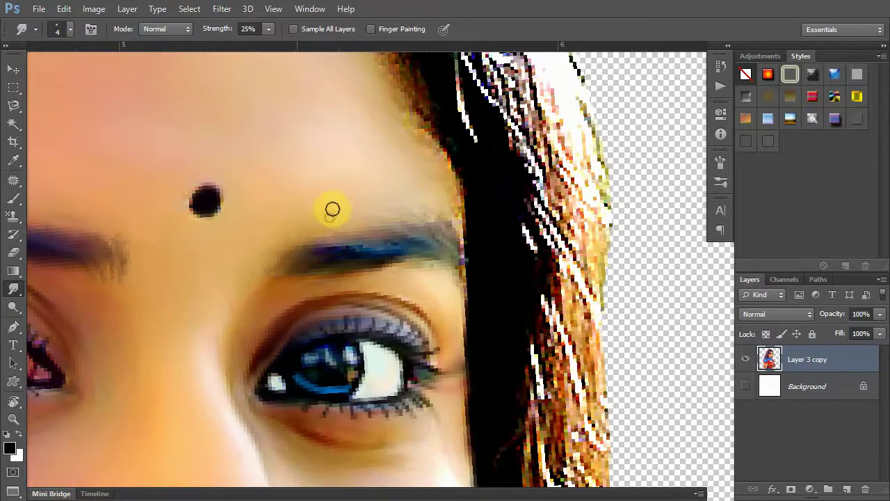
{"action": "mouse_move", "coordinate": [334, 224]}
{"action": "left_mouse_down"}
{"action": "mouse_move", "coordinate": [422, 211]}
{"action": "mouse_move", "coordinate": [441, 217]}
{"action": "mouse_move", "coordinate": [434, 189]}
{"action": "mouse_move", "coordinate": [459, 219]}
{"action": "mouse_move", "coordinate": [469, 207]}
{"action": "mouse_move", "coordinate": [441, 153]}
{"action": "mouse_move", "coordinate": [425, 184]}
{"action": "left_mouse_up"}
{"action": "mouse_move", "coordinate": [272, 232]}
{"action": "left_mouse_down"}
{"action": "mouse_move", "coordinate": [268, 266]}
{"action": "mouse_move", "coordinate": [314, 231]}
{"action": "mouse_move", "coordinate": [259, 288]}
{"action": "mouse_move", "coordinate": [260, 276]}
{"action": "left_mouse_up"}
{"action": "left_click", "coordinate": [165, 315]}
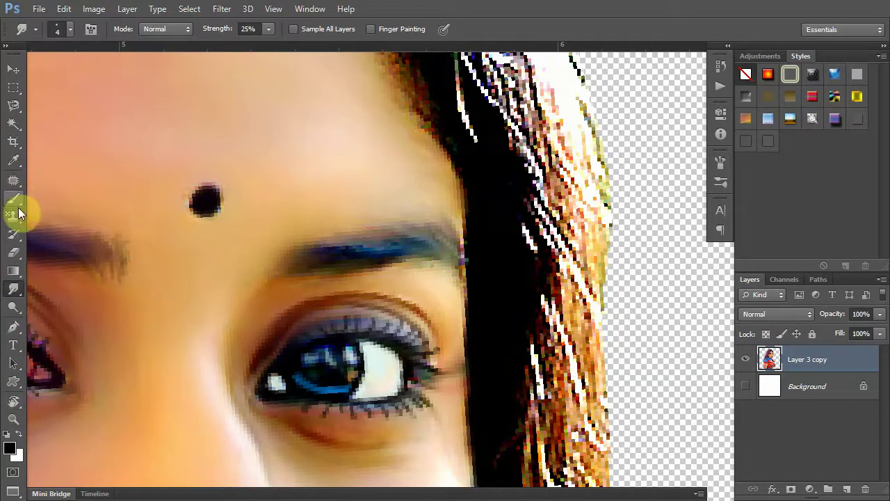
Set up a small brush tip at 50% opacity and flow.
{"action": "key", "text": "b"}
{"action": "left_click", "coordinate": [59, 32]}
{"action": "left_click", "coordinate": [54, 135]}
{"action": "left_click", "coordinate": [278, 73]}
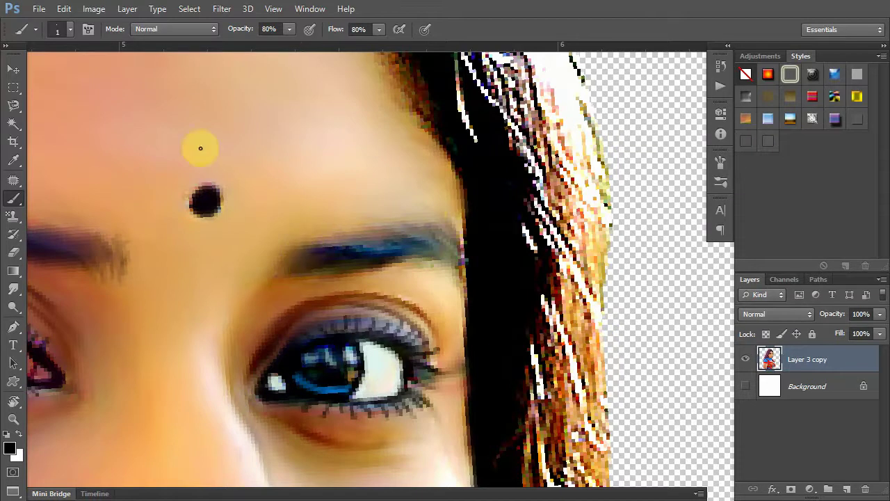
{"action": "left_click", "coordinate": [271, 29]}
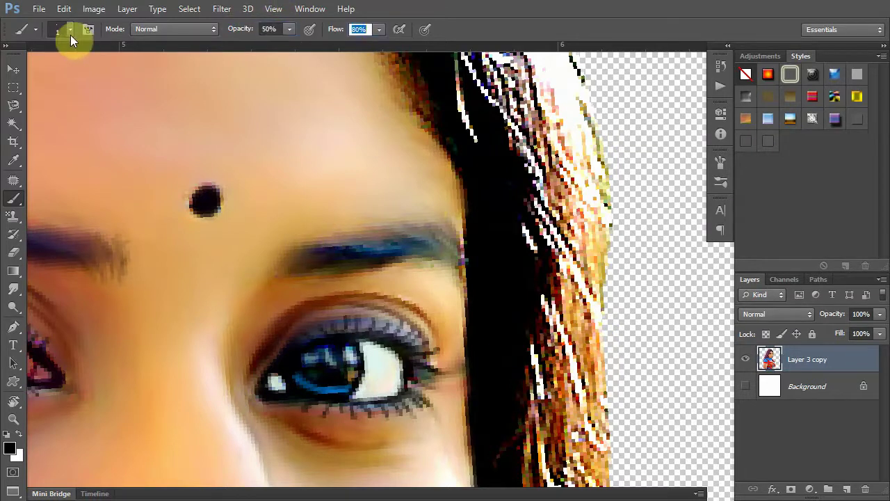
{"action": "type", "text": "50"}
{"action": "key", "text": "Return"}
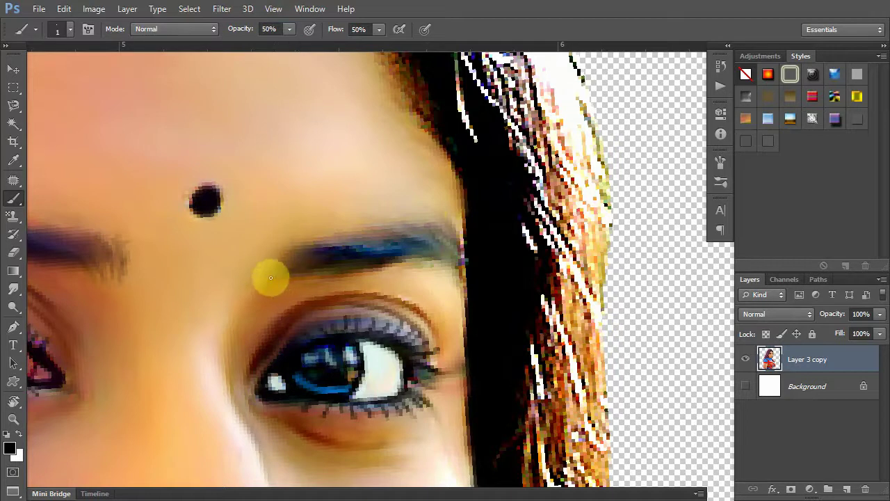
Paint fine hair strokes at the inner right eyebrow, then view the portrait full-screen.
{"action": "mouse_move", "coordinate": [275, 264]}
{"action": "left_mouse_down"}
{"action": "mouse_move", "coordinate": [304, 235]}
{"action": "mouse_move", "coordinate": [295, 277]}
{"action": "mouse_move", "coordinate": [307, 236]}
{"action": "left_mouse_up"}
{"action": "left_click_drag", "start_coordinate": [289, 274], "coordinate": [304, 241]}
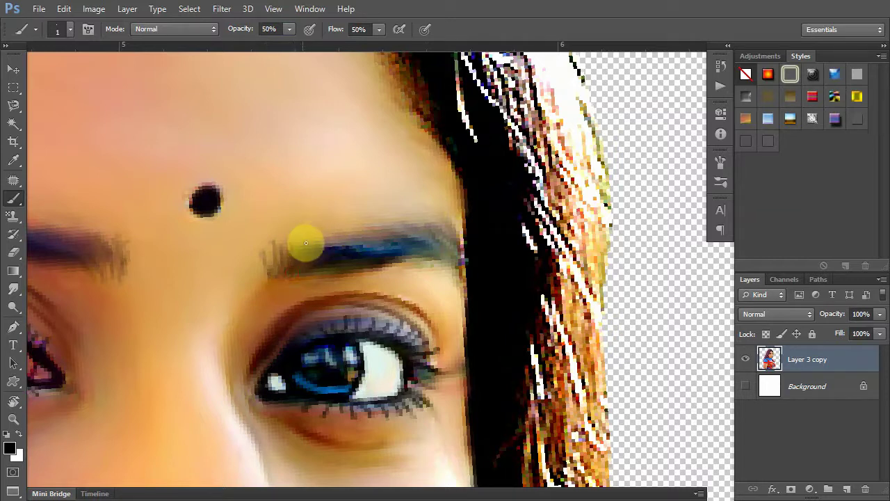
{"action": "left_click_drag", "start_coordinate": [277, 275], "coordinate": [268, 254]}
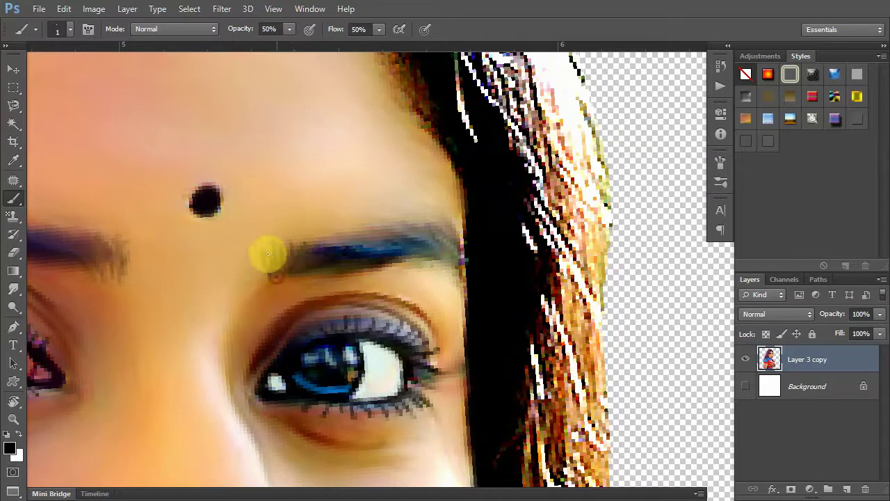
{"action": "right_click", "coordinate": [322, 244]}
{"action": "left_click", "coordinate": [344, 271]}
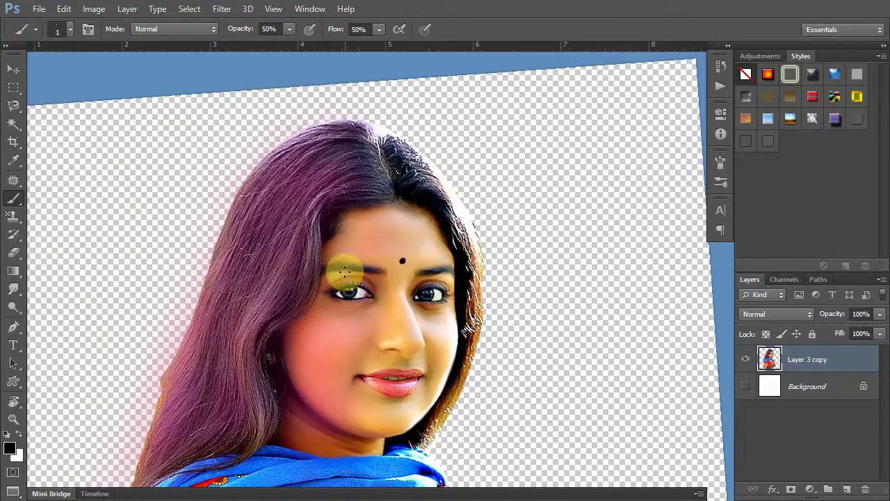
{"action": "key", "text": "f"}
{"action": "key", "text": "f"}
{"action": "right_click", "coordinate": [487, 245]}
{"action": "left_click", "coordinate": [523, 270]}
Zoom in close on the lips and switch to the Smudge tool.
{"action": "left_click_drag", "start_coordinate": [510, 293], "coordinate": [451, 281]}
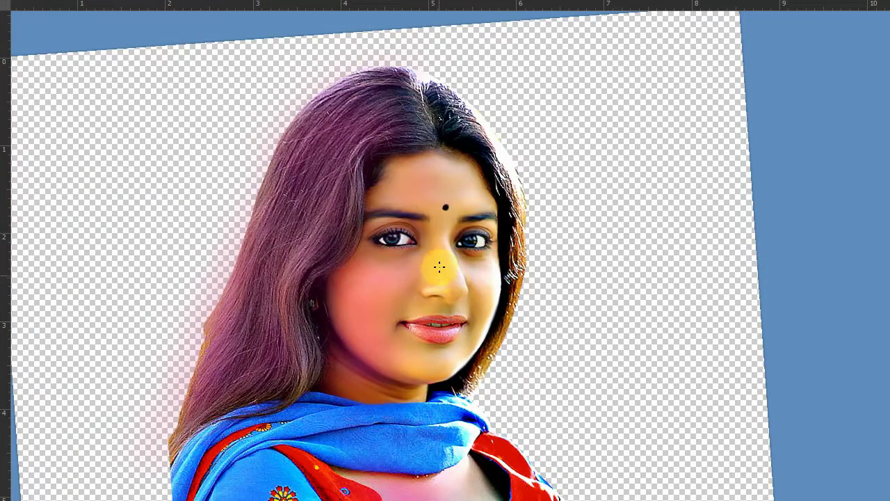
{"action": "scroll", "coordinate": [440, 266], "scroll_direction": "down", "scroll_amount": 2}
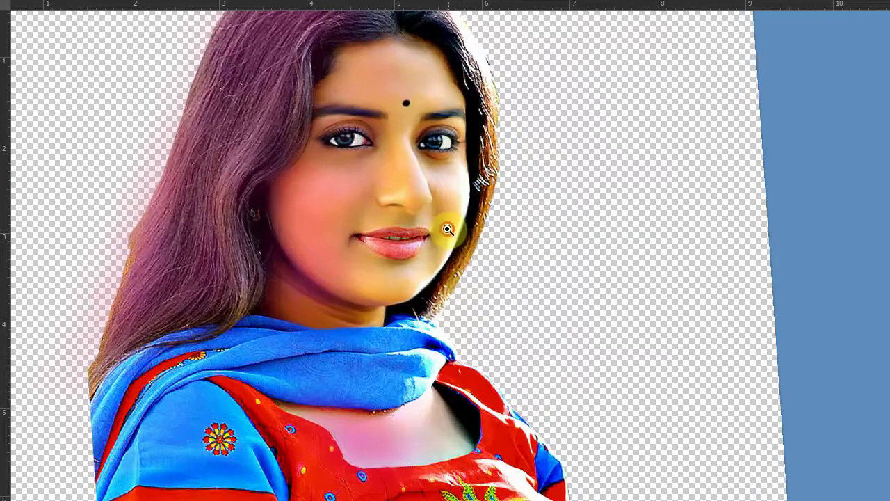
{"action": "left_click", "coordinate": [448, 230]}
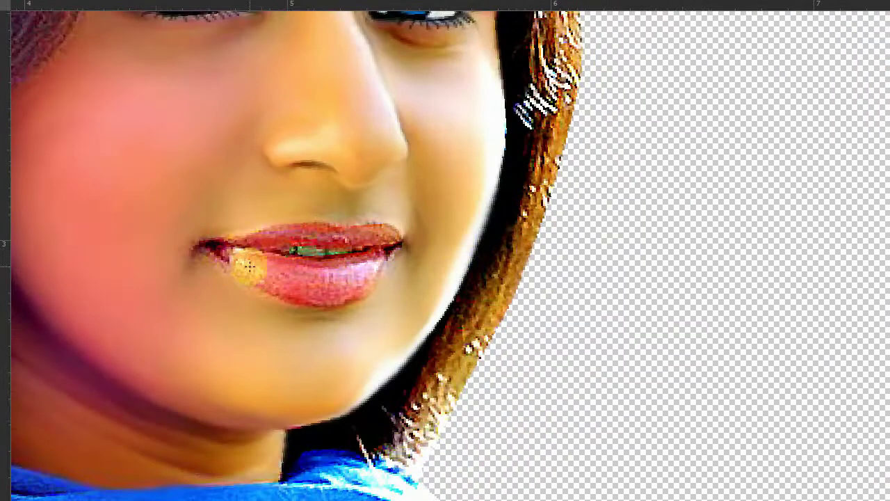
{"action": "key", "text": "f"}
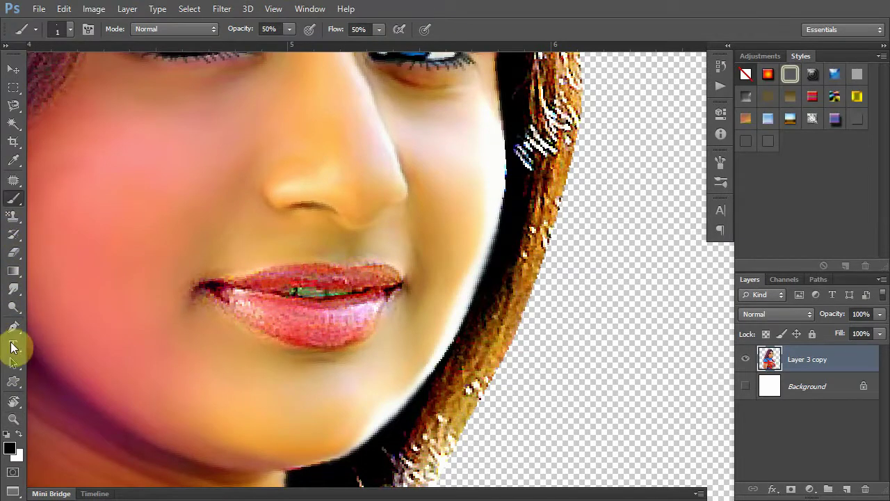
{"action": "left_click", "coordinate": [12, 288]}
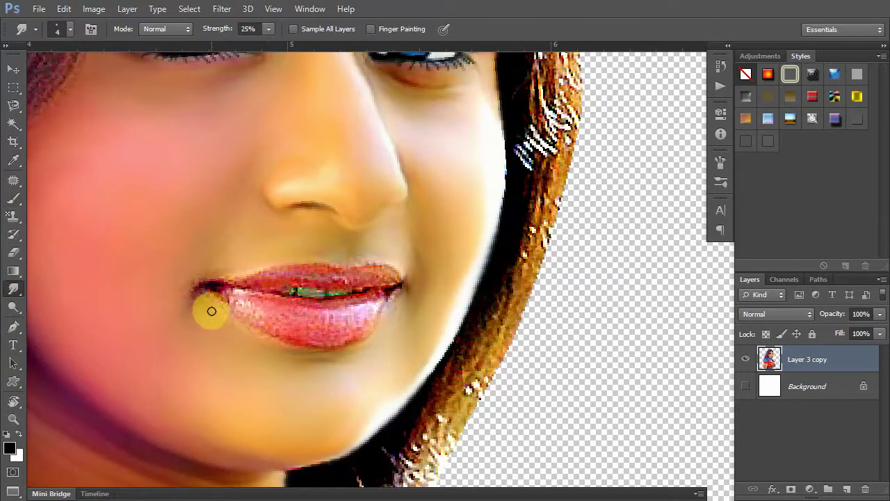
{"action": "key", "text": "f"}
{"action": "left_click", "coordinate": [229, 287], "text": "ctrl"}
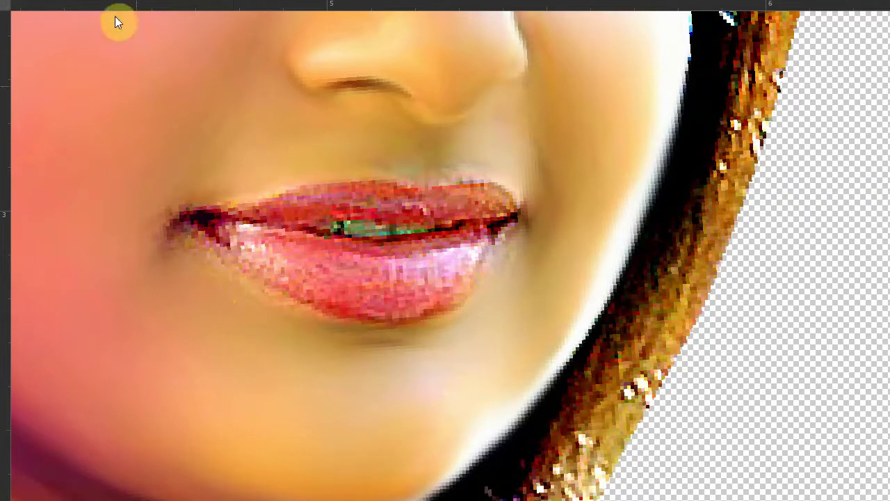
{"action": "key", "text": "f"}
Pick a 4 px hard round smudge tip and soften the lower lip's bottom edge into the chin.
{"action": "left_click", "coordinate": [59, 32]}
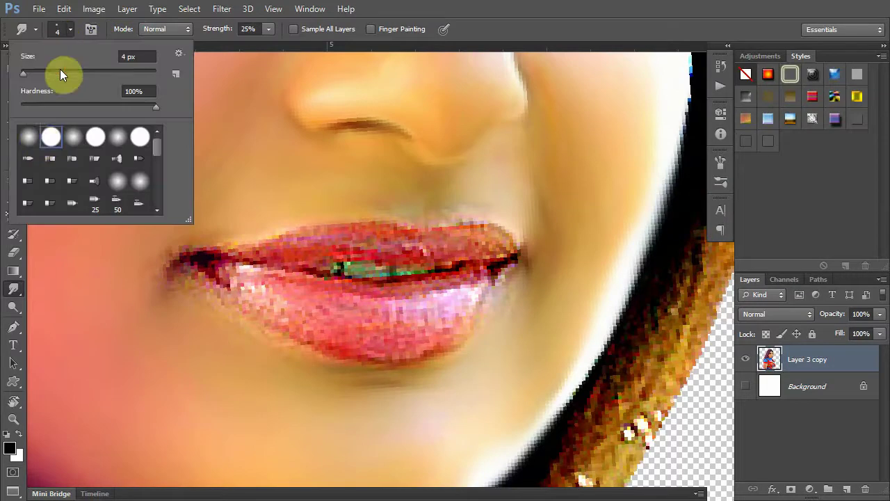
{"action": "double_click", "coordinate": [39, 139]}
{"action": "key", "text": "f"}
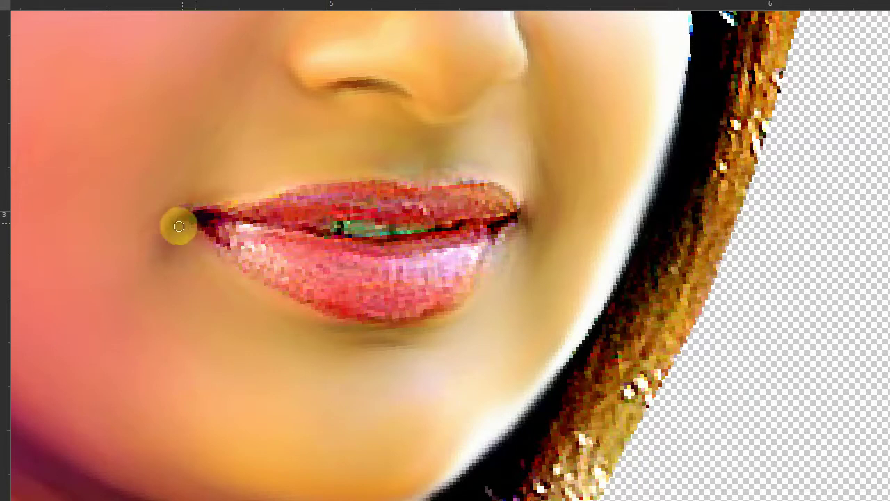
{"action": "left_click", "coordinate": [206, 248]}
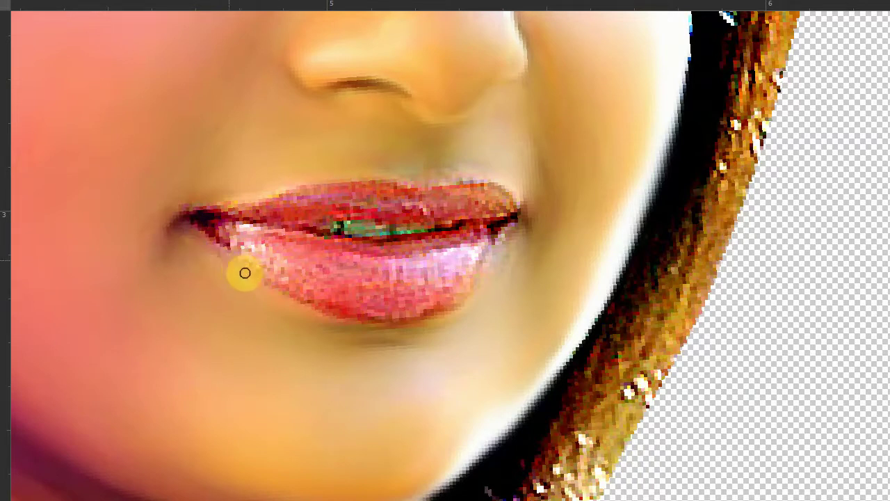
{"action": "left_click", "coordinate": [295, 298]}
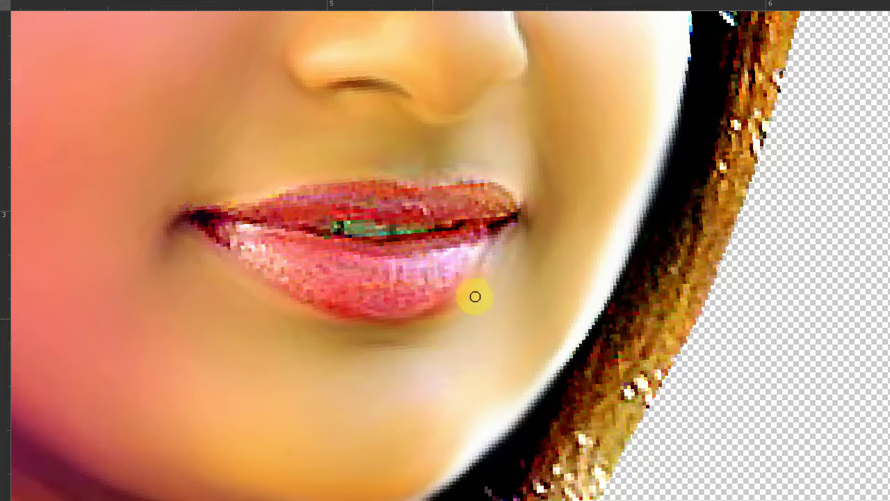
{"action": "scroll", "coordinate": [368, 324], "scroll_direction": "right", "scroll_amount": 5}
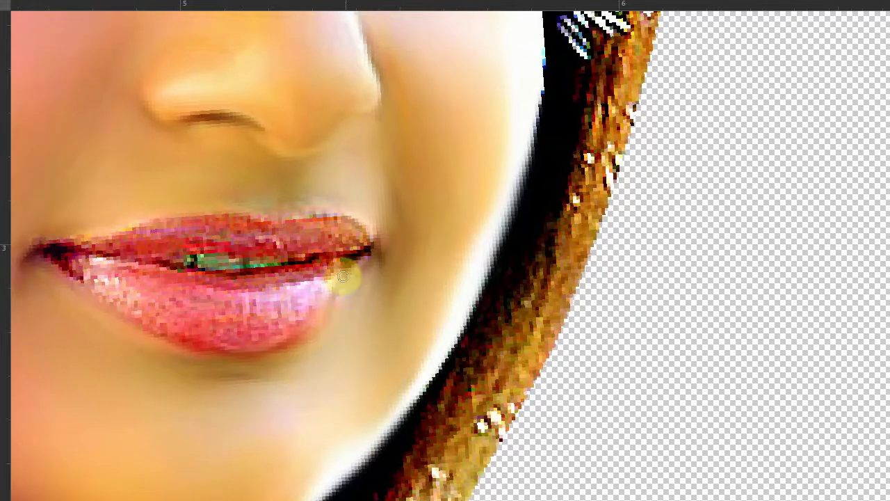
Smudge across the lower lip and its left corner until it looks evenly pink.
{"action": "left_click", "coordinate": [345, 272]}
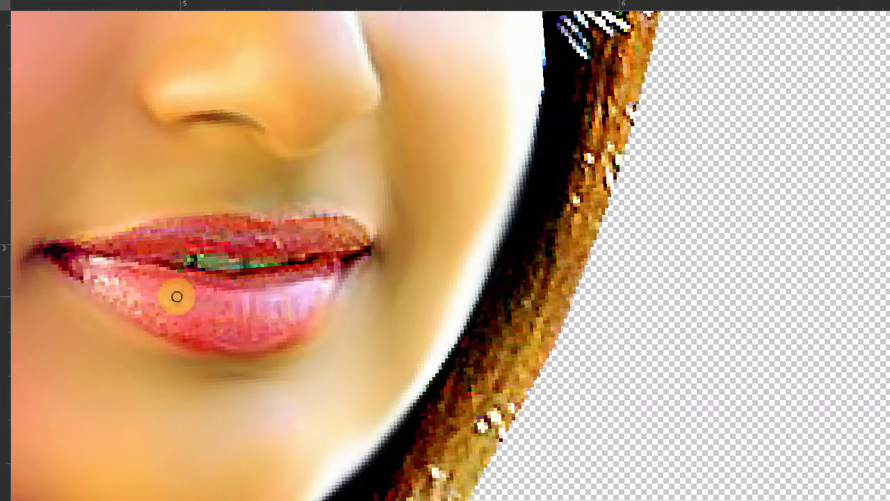
{"action": "left_click", "coordinate": [106, 273]}
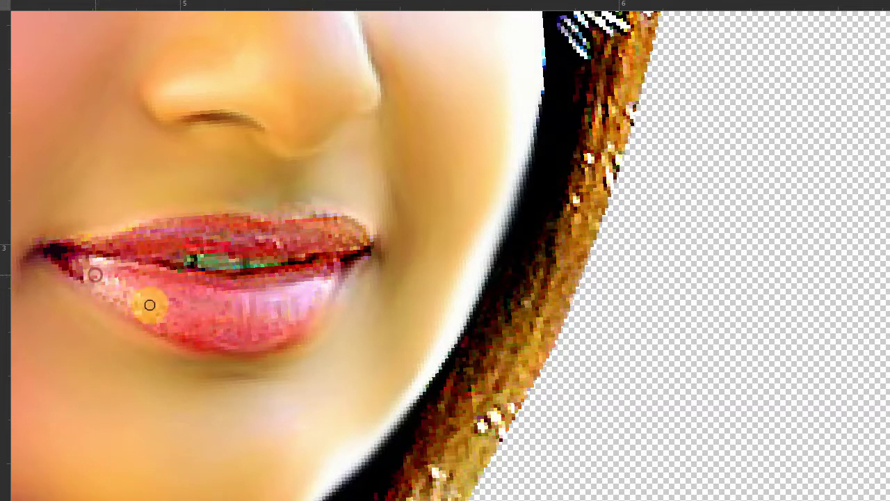
{"action": "left_click", "coordinate": [104, 272]}
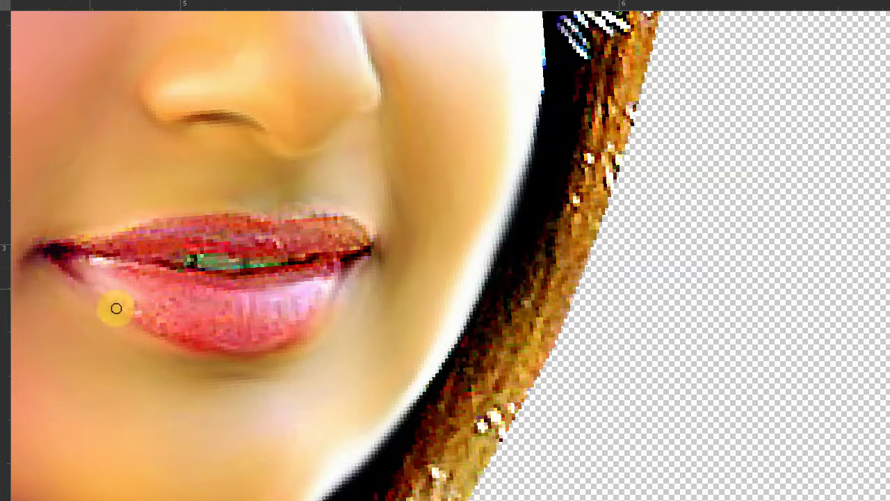
{"action": "mouse_move", "coordinate": [80, 267]}
{"action": "left_mouse_down"}
{"action": "mouse_move", "coordinate": [156, 309]}
{"action": "mouse_move", "coordinate": [105, 285]}
{"action": "mouse_move", "coordinate": [191, 304]}
{"action": "mouse_move", "coordinate": [202, 302]}
{"action": "mouse_move", "coordinate": [155, 280]}
{"action": "mouse_move", "coordinate": [211, 293]}
{"action": "mouse_move", "coordinate": [324, 278]}
{"action": "mouse_move", "coordinate": [287, 325]}
{"action": "mouse_move", "coordinate": [225, 338]}
{"action": "mouse_move", "coordinate": [272, 330]}
{"action": "mouse_move", "coordinate": [246, 310]}
{"action": "mouse_move", "coordinate": [276, 304]}
{"action": "mouse_move", "coordinate": [221, 302]}
{"action": "mouse_move", "coordinate": [274, 313]}
{"action": "mouse_move", "coordinate": [169, 312]}
{"action": "mouse_move", "coordinate": [217, 336]}
{"action": "mouse_move", "coordinate": [278, 339]}
{"action": "mouse_move", "coordinate": [272, 330]}
{"action": "mouse_move", "coordinate": [288, 322]}
{"action": "mouse_move", "coordinate": [168, 320]}
{"action": "mouse_move", "coordinate": [133, 302]}
{"action": "mouse_move", "coordinate": [173, 322]}
{"action": "mouse_move", "coordinate": [145, 307]}
{"action": "mouse_move", "coordinate": [191, 320]}
{"action": "mouse_move", "coordinate": [143, 296]}
{"action": "mouse_move", "coordinate": [220, 325]}
{"action": "mouse_move", "coordinate": [180, 320]}
{"action": "mouse_move", "coordinate": [110, 267]}
{"action": "mouse_move", "coordinate": [74, 264]}
{"action": "mouse_move", "coordinate": [115, 288]}
{"action": "mouse_move", "coordinate": [65, 260]}
{"action": "mouse_move", "coordinate": [134, 308]}
{"action": "mouse_move", "coordinate": [86, 271]}
{"action": "mouse_move", "coordinate": [172, 282]}
{"action": "mouse_move", "coordinate": [98, 260]}
{"action": "mouse_move", "coordinate": [115, 258]}
{"action": "mouse_move", "coordinate": [196, 282]}
{"action": "mouse_move", "coordinate": [338, 258]}
{"action": "mouse_move", "coordinate": [298, 272]}
{"action": "left_mouse_up"}
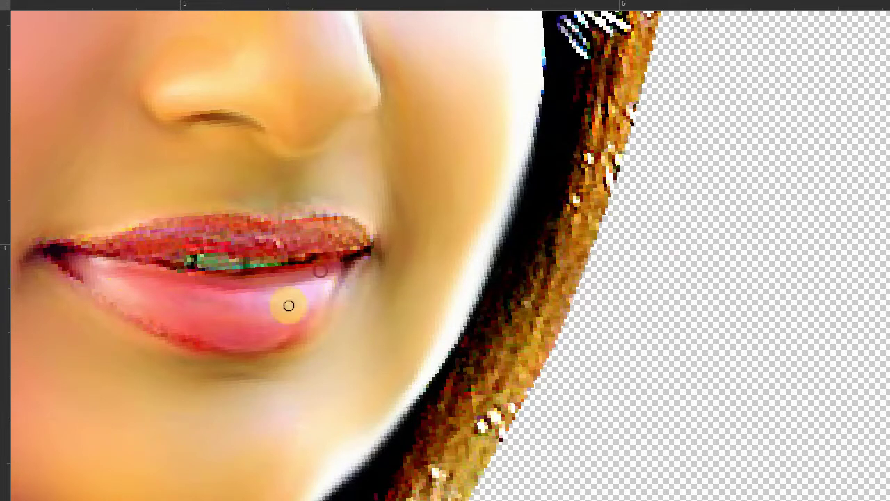
{"action": "mouse_move", "coordinate": [151, 325]}
{"action": "left_mouse_down"}
{"action": "mouse_move", "coordinate": [191, 342]}
{"action": "mouse_move", "coordinate": [109, 300]}
{"action": "left_mouse_up"}
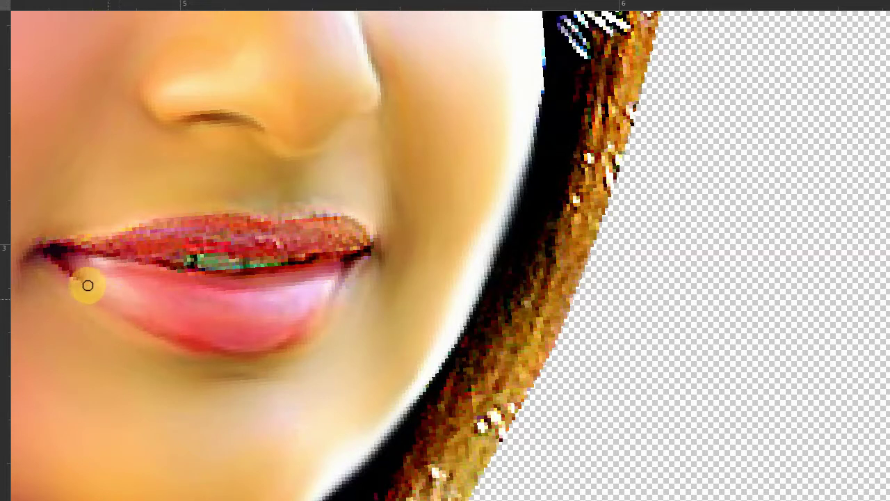
{"action": "left_click_drag", "start_coordinate": [50, 259], "coordinate": [95, 294]}
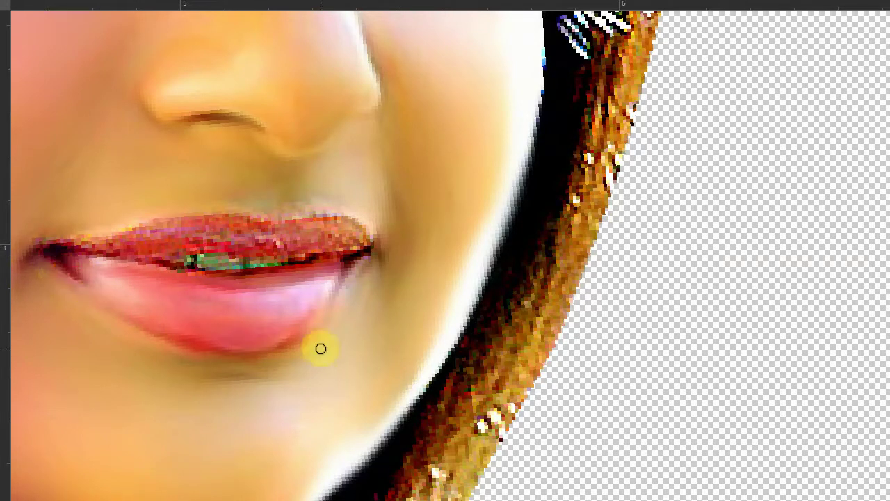
{"action": "mouse_move", "coordinate": [198, 308]}
{"action": "left_mouse_down"}
{"action": "mouse_move", "coordinate": [212, 320]}
{"action": "mouse_move", "coordinate": [245, 316]}
{"action": "mouse_move", "coordinate": [252, 304]}
{"action": "mouse_move", "coordinate": [175, 286]}
{"action": "mouse_move", "coordinate": [288, 327]}
{"action": "mouse_move", "coordinate": [290, 314]}
{"action": "mouse_move", "coordinate": [195, 313]}
{"action": "mouse_move", "coordinate": [383, 344]}
{"action": "left_mouse_up"}
Smear the upper lip along its length and smooth its grainy edge and the line between the lips.
{"action": "mouse_move", "coordinate": [236, 271]}
{"action": "left_mouse_down"}
{"action": "mouse_move", "coordinate": [326, 261]}
{"action": "mouse_move", "coordinate": [240, 263]}
{"action": "mouse_move", "coordinate": [268, 259]}
{"action": "mouse_move", "coordinate": [306, 273]}
{"action": "left_mouse_up"}
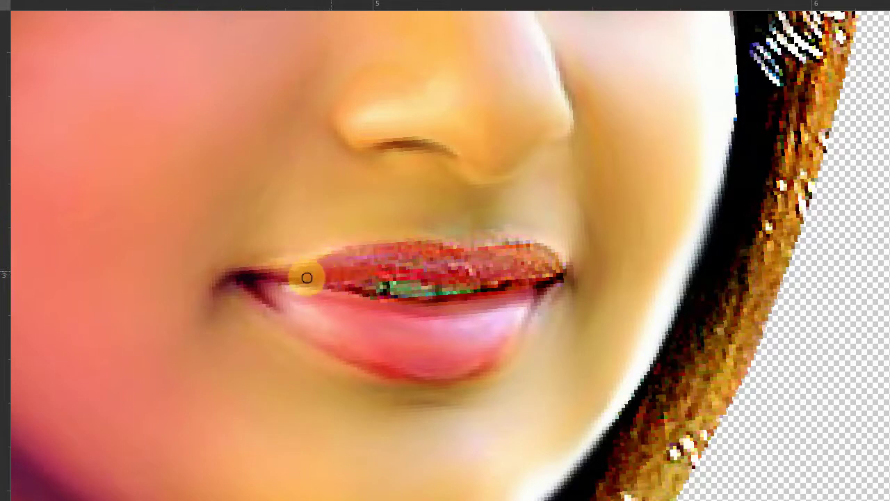
{"action": "mouse_move", "coordinate": [389, 266]}
{"action": "left_mouse_down"}
{"action": "mouse_move", "coordinate": [268, 267]}
{"action": "mouse_move", "coordinate": [239, 255]}
{"action": "mouse_move", "coordinate": [336, 257]}
{"action": "mouse_move", "coordinate": [239, 255]}
{"action": "mouse_move", "coordinate": [302, 262]}
{"action": "mouse_move", "coordinate": [256, 268]}
{"action": "mouse_move", "coordinate": [410, 255]}
{"action": "mouse_move", "coordinate": [250, 279]}
{"action": "mouse_move", "coordinate": [395, 280]}
{"action": "mouse_move", "coordinate": [426, 267]}
{"action": "mouse_move", "coordinate": [394, 258]}
{"action": "mouse_move", "coordinate": [414, 260]}
{"action": "mouse_move", "coordinate": [356, 269]}
{"action": "mouse_move", "coordinate": [381, 276]}
{"action": "mouse_move", "coordinate": [295, 255]}
{"action": "mouse_move", "coordinate": [307, 271]}
{"action": "mouse_move", "coordinate": [274, 263]}
{"action": "mouse_move", "coordinate": [232, 270]}
{"action": "mouse_move", "coordinate": [199, 255]}
{"action": "mouse_move", "coordinate": [135, 264]}
{"action": "mouse_move", "coordinate": [320, 241]}
{"action": "mouse_move", "coordinate": [344, 252]}
{"action": "mouse_move", "coordinate": [322, 246]}
{"action": "mouse_move", "coordinate": [405, 242]}
{"action": "mouse_move", "coordinate": [417, 255]}
{"action": "mouse_move", "coordinate": [394, 245]}
{"action": "left_mouse_up"}
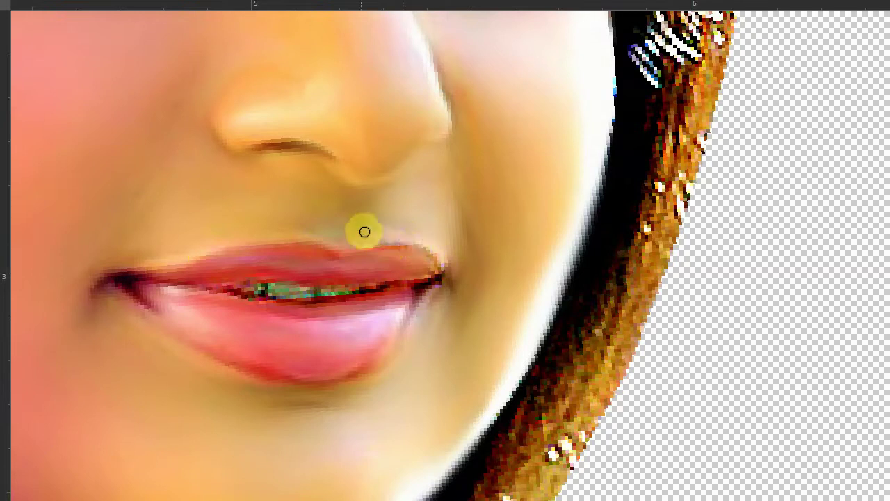
{"action": "mouse_move", "coordinate": [347, 237]}
{"action": "left_mouse_down"}
{"action": "mouse_move", "coordinate": [389, 236]}
{"action": "mouse_move", "coordinate": [380, 230]}
{"action": "mouse_move", "coordinate": [340, 258]}
{"action": "mouse_move", "coordinate": [429, 270]}
{"action": "mouse_move", "coordinate": [402, 283]}
{"action": "mouse_move", "coordinate": [143, 281]}
{"action": "mouse_move", "coordinate": [248, 300]}
{"action": "mouse_move", "coordinate": [278, 294]}
{"action": "mouse_move", "coordinate": [283, 304]}
{"action": "mouse_move", "coordinate": [394, 298]}
{"action": "mouse_move", "coordinate": [346, 313]}
{"action": "mouse_move", "coordinate": [290, 293]}
{"action": "mouse_move", "coordinate": [307, 288]}
{"action": "mouse_move", "coordinate": [277, 289]}
{"action": "mouse_move", "coordinate": [438, 278]}
{"action": "mouse_move", "coordinate": [396, 248]}
{"action": "mouse_move", "coordinate": [407, 254]}
{"action": "left_mouse_up"}
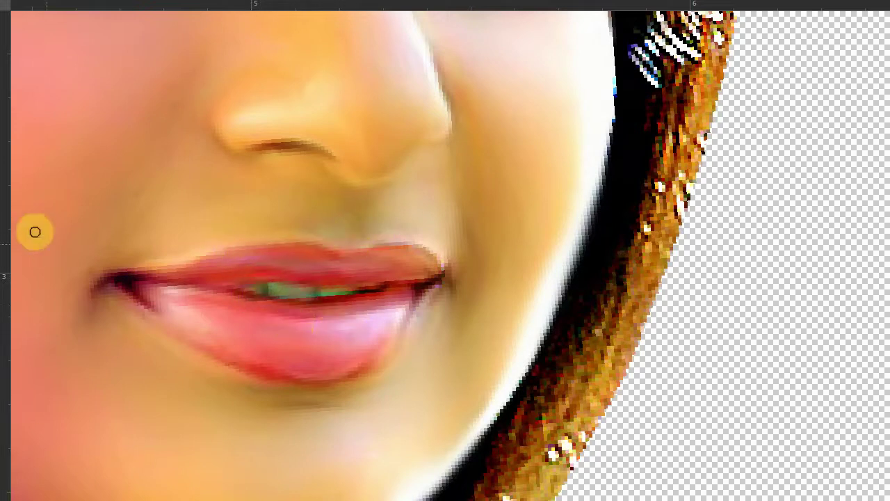
Leave full screen and paint skin tone along the upper lip edge with a soft brush.
{"action": "key", "text": "f"}
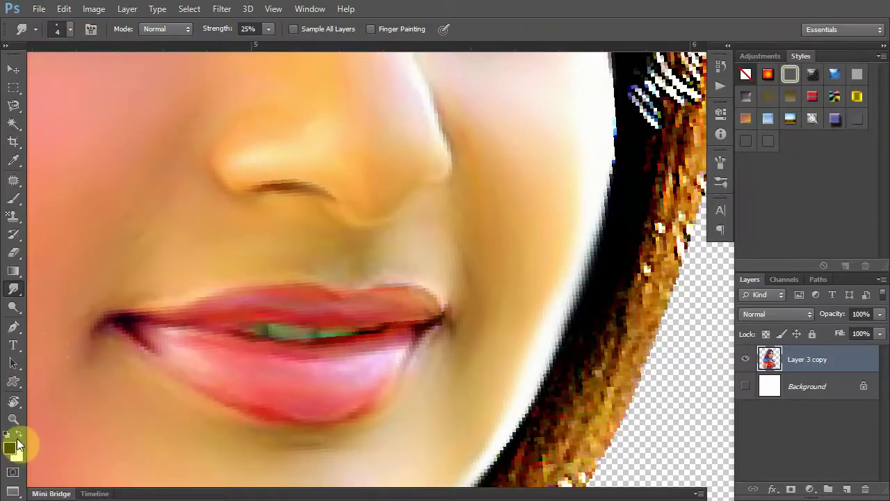
{"action": "left_click", "coordinate": [13, 198]}
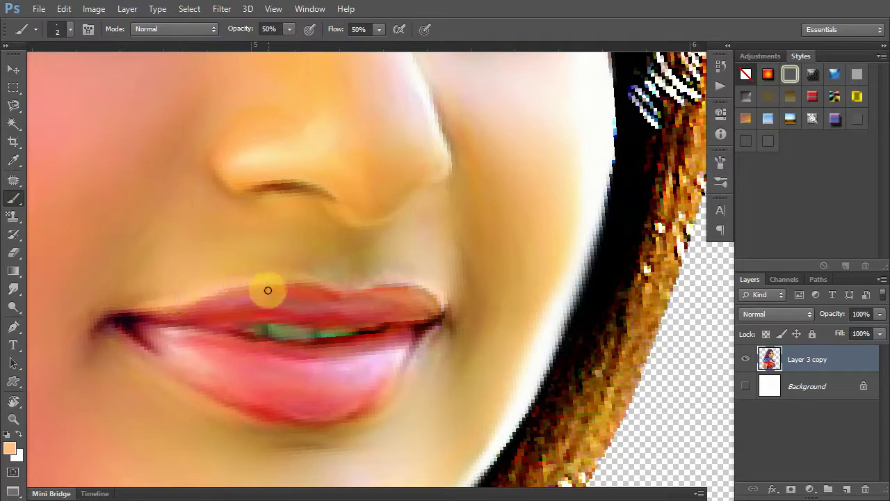
{"action": "mouse_move", "coordinate": [264, 283]}
{"action": "left_mouse_down"}
{"action": "mouse_move", "coordinate": [340, 292]}
{"action": "mouse_move", "coordinate": [409, 282]}
{"action": "mouse_move", "coordinate": [436, 294]}
{"action": "mouse_move", "coordinate": [370, 287]}
{"action": "mouse_move", "coordinate": [435, 290]}
{"action": "mouse_move", "coordinate": [387, 274]}
{"action": "mouse_move", "coordinate": [357, 283]}
{"action": "mouse_move", "coordinate": [404, 280]}
{"action": "mouse_move", "coordinate": [439, 295]}
{"action": "mouse_move", "coordinate": [420, 286]}
{"action": "left_mouse_up"}
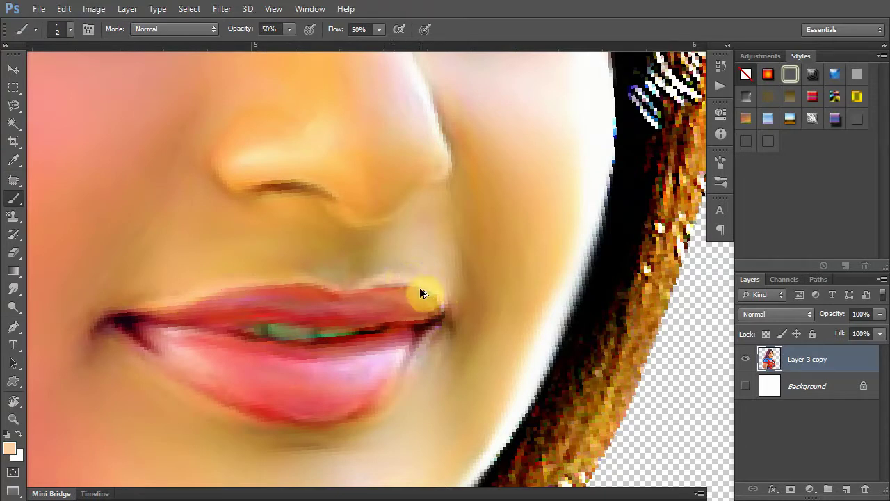
Sample the lip red and brush a faint red layer across the upper lip.
{"action": "right_click", "coordinate": [356, 288]}
{"action": "left_click", "coordinate": [381, 308]}
{"action": "left_click_drag", "start_coordinate": [386, 305], "coordinate": [414, 305]}
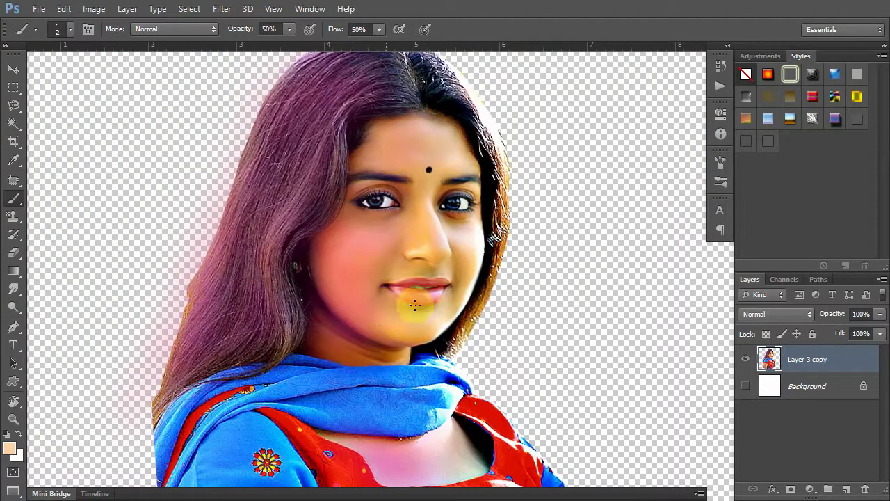
{"action": "scroll", "coordinate": [420, 291], "scroll_direction": "up", "scroll_amount": 2}
{"action": "scroll", "coordinate": [420, 290], "scroll_direction": "up", "scroll_amount": 2}
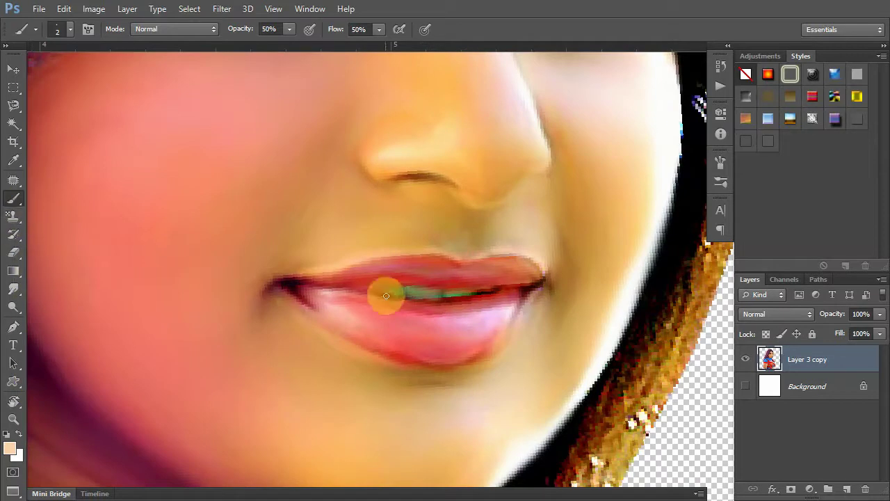
{"action": "left_click", "coordinate": [424, 259], "text": "alt"}
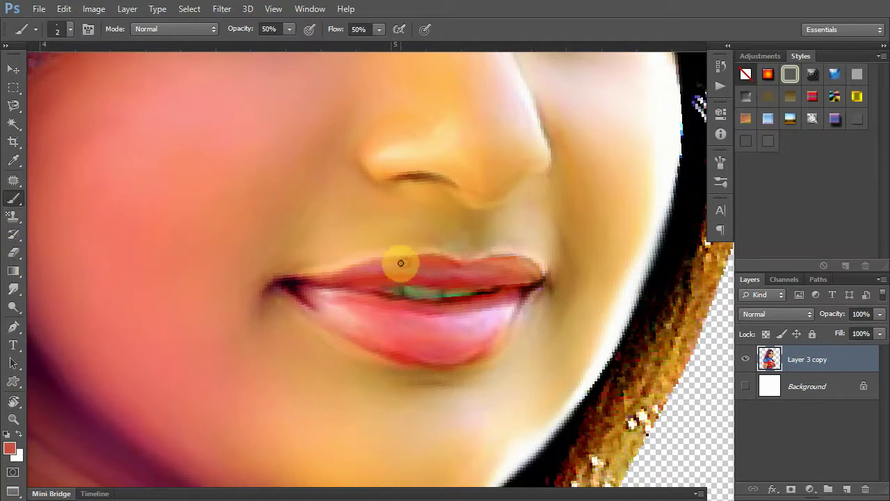
{"action": "mouse_move", "coordinate": [375, 278]}
{"action": "left_mouse_down"}
{"action": "mouse_move", "coordinate": [432, 270]}
{"action": "mouse_move", "coordinate": [384, 265]}
{"action": "mouse_move", "coordinate": [376, 273]}
{"action": "mouse_move", "coordinate": [452, 272]}
{"action": "mouse_move", "coordinate": [433, 255]}
{"action": "mouse_move", "coordinate": [425, 274]}
{"action": "mouse_move", "coordinate": [417, 260]}
{"action": "mouse_move", "coordinate": [392, 272]}
{"action": "mouse_move", "coordinate": [394, 260]}
{"action": "mouse_move", "coordinate": [378, 260]}
{"action": "mouse_move", "coordinate": [400, 267]}
{"action": "mouse_move", "coordinate": [368, 299]}
{"action": "left_mouse_up"}
{"action": "left_click_drag", "start_coordinate": [521, 308], "coordinate": [420, 304]}
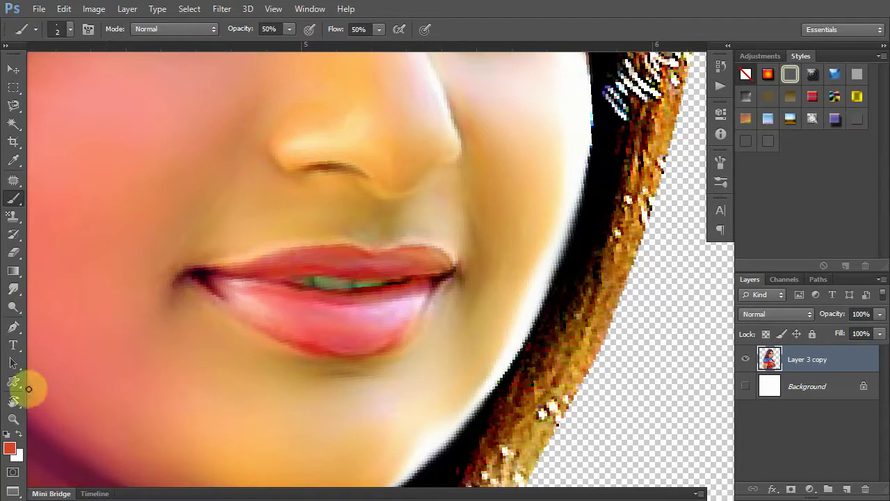
Place Pen anchor points around both lips, closing the outline at the left corner.
{"action": "left_click", "coordinate": [13, 327]}
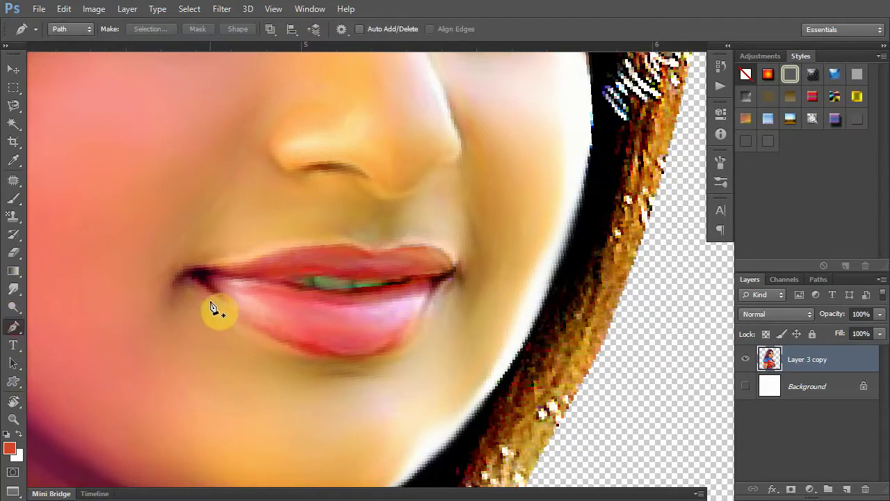
{"action": "left_click", "coordinate": [186, 275]}
{"action": "left_click_drag", "start_coordinate": [229, 314], "coordinate": [239, 323]}
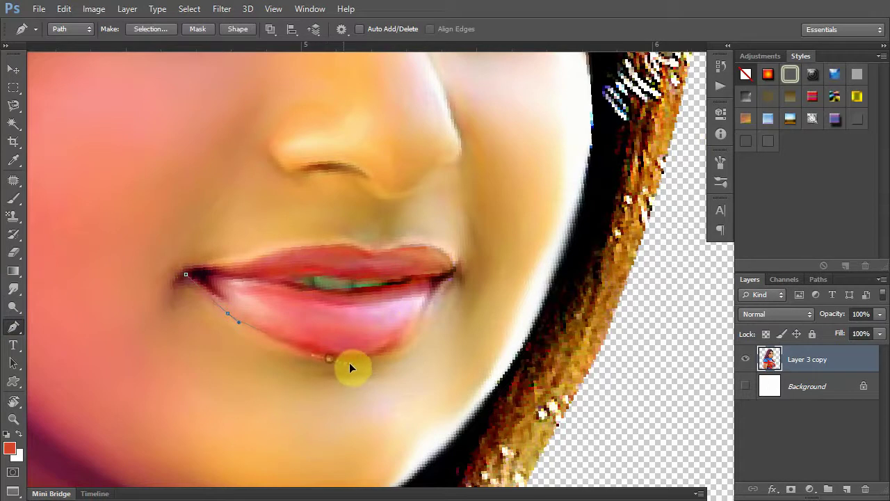
{"action": "left_click", "coordinate": [405, 340]}
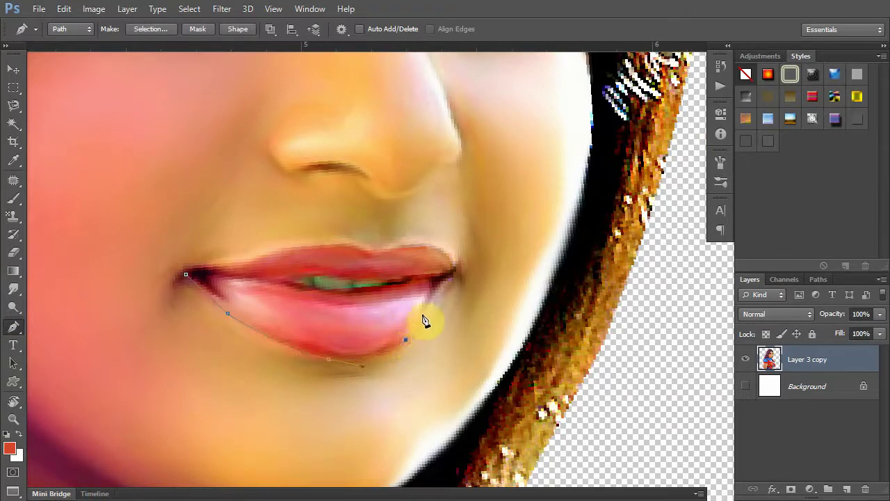
{"action": "left_click", "coordinate": [450, 277]}
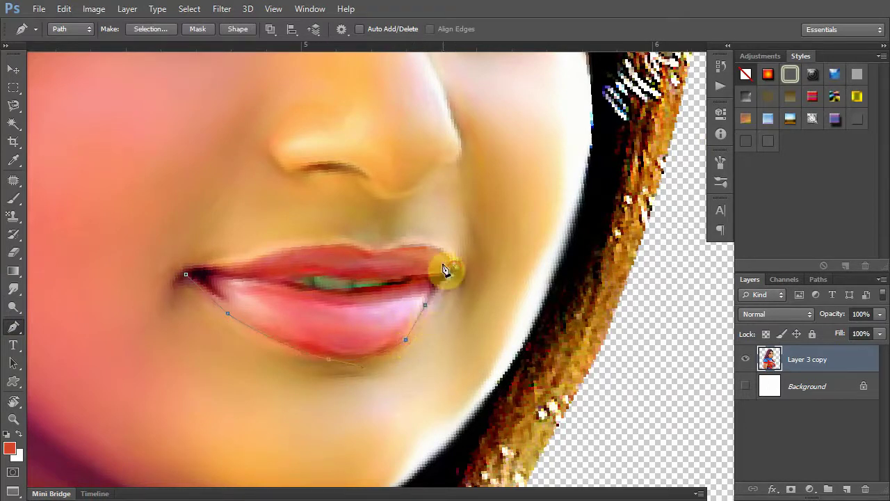
{"action": "left_click", "coordinate": [441, 248]}
{"action": "left_click", "coordinate": [388, 249]}
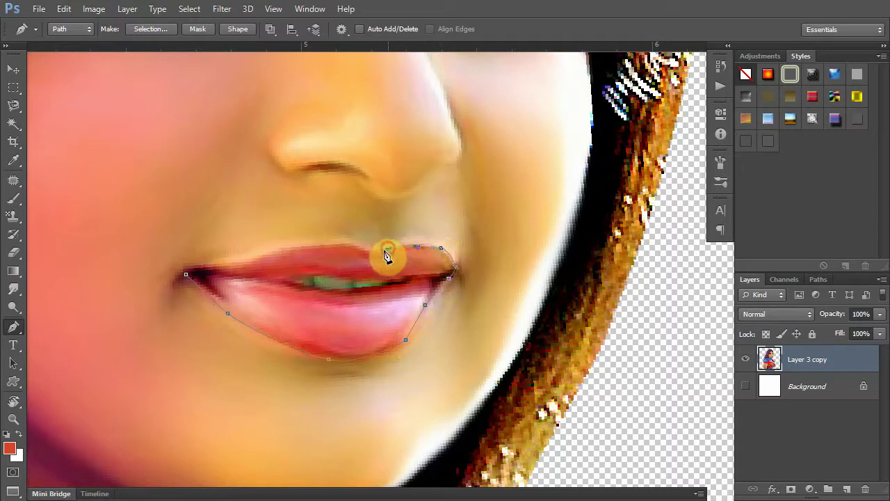
{"action": "left_click", "coordinate": [357, 247]}
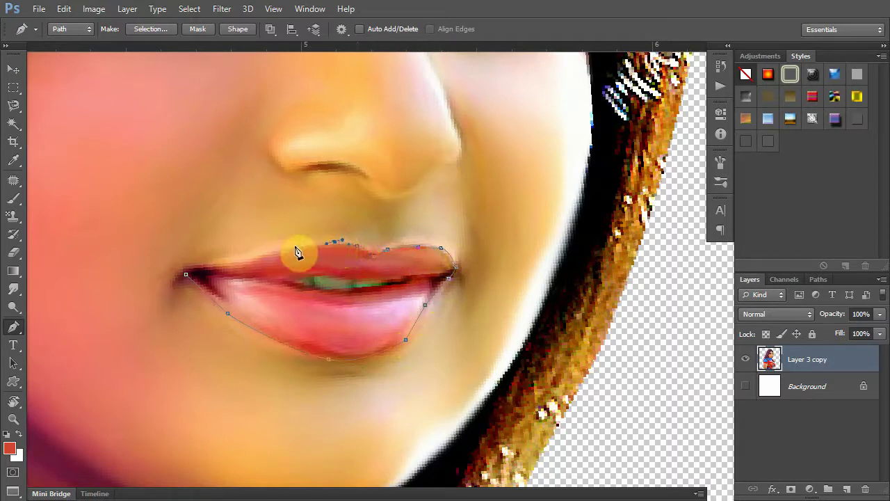
{"action": "left_click", "coordinate": [263, 255]}
{"action": "left_click", "coordinate": [187, 274]}
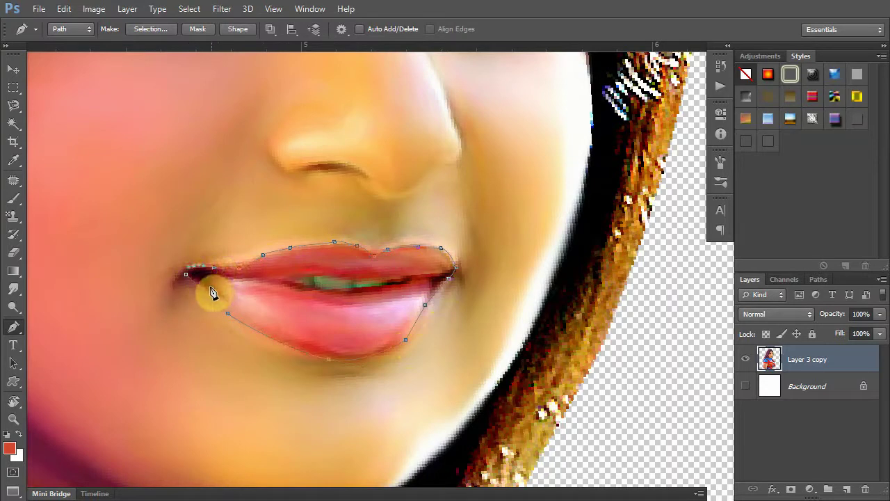
Reshape the lip path curves along the mouth line, undoing the corner change.
{"action": "mouse_move", "coordinate": [188, 275]}
{"action": "left_mouse_down"}
{"action": "mouse_move", "coordinate": [252, 288]}
{"action": "mouse_move", "coordinate": [349, 281]}
{"action": "left_mouse_up"}
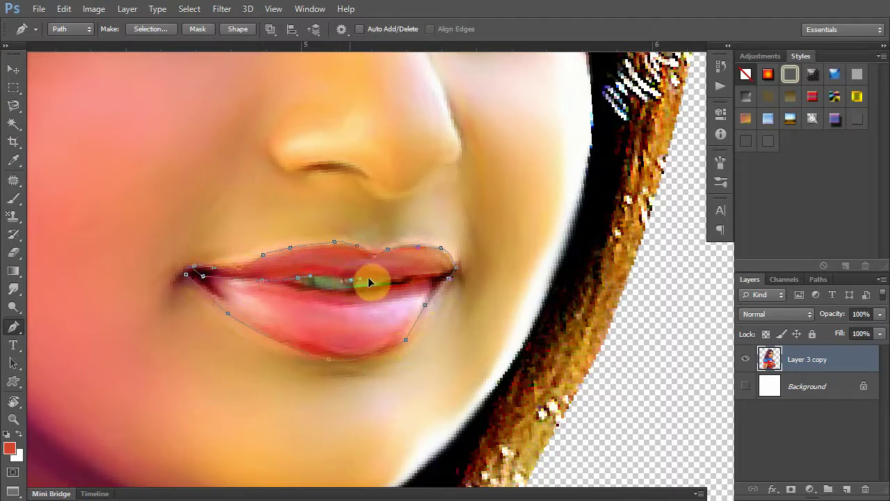
{"action": "mouse_move", "coordinate": [417, 284]}
{"action": "left_mouse_down"}
{"action": "mouse_move", "coordinate": [268, 289]}
{"action": "mouse_move", "coordinate": [192, 279]}
{"action": "left_mouse_up"}
{"action": "right_click", "coordinate": [267, 290]}
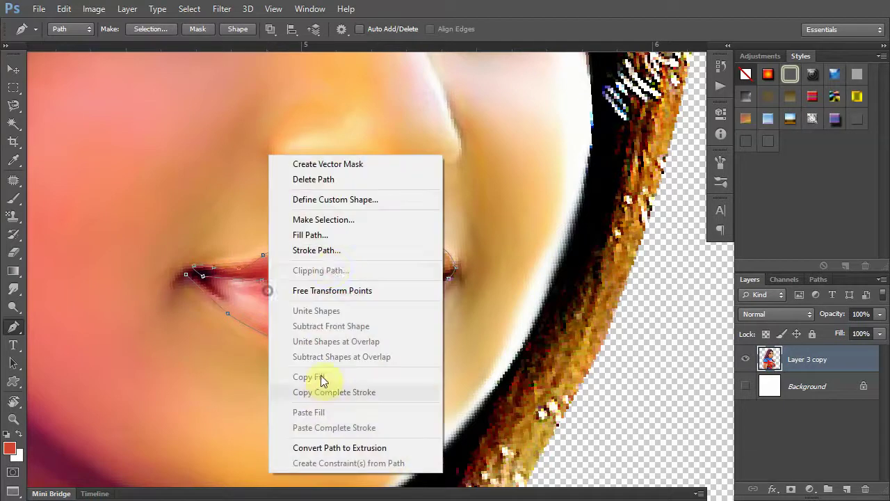
{"action": "left_click", "coordinate": [233, 291]}
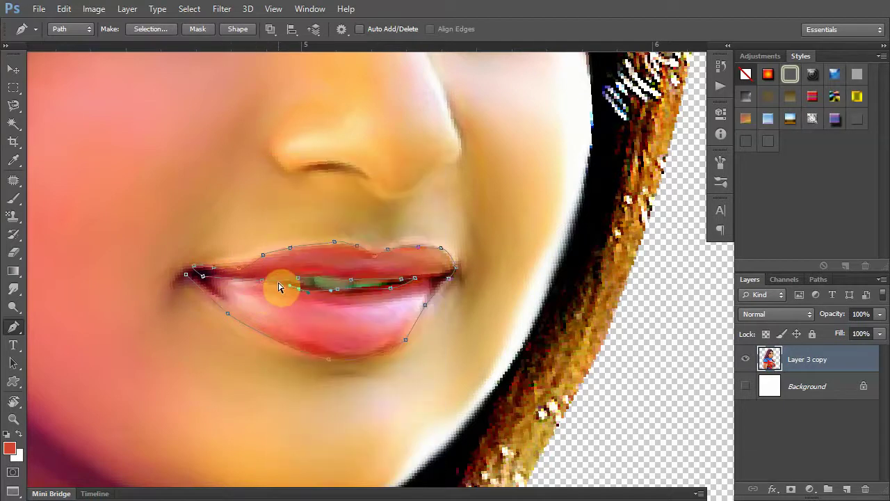
{"action": "key", "text": "ctrl+z"}
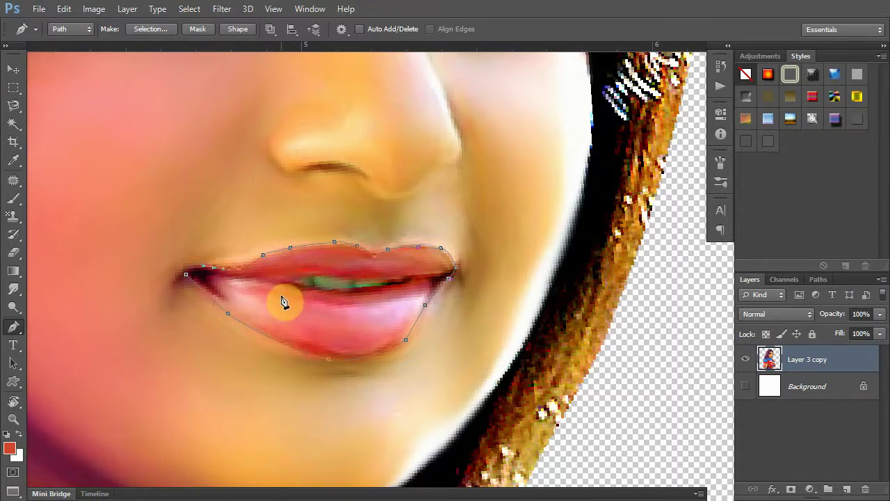
{"action": "right_click", "coordinate": [245, 294]}
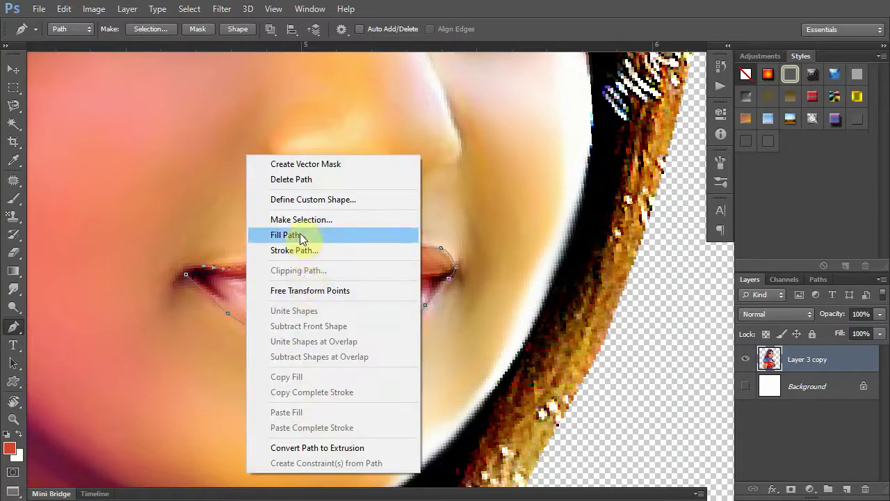
Turn the lip path into a selection and fill it white on a new 10% opacity layer.
{"action": "left_click", "coordinate": [327, 220]}
{"action": "key", "text": "Return"}
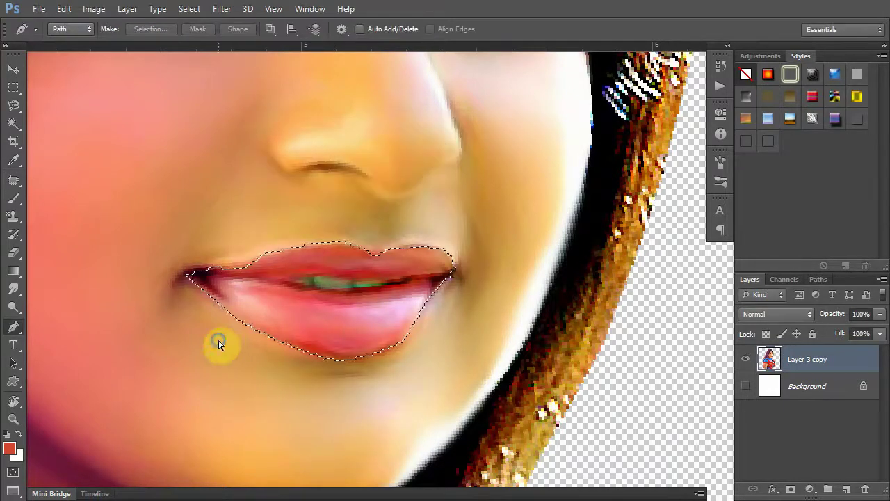
{"action": "key", "text": "ctrl+shift+alt+n"}
{"action": "key", "text": "ctrl+BackSpace"}
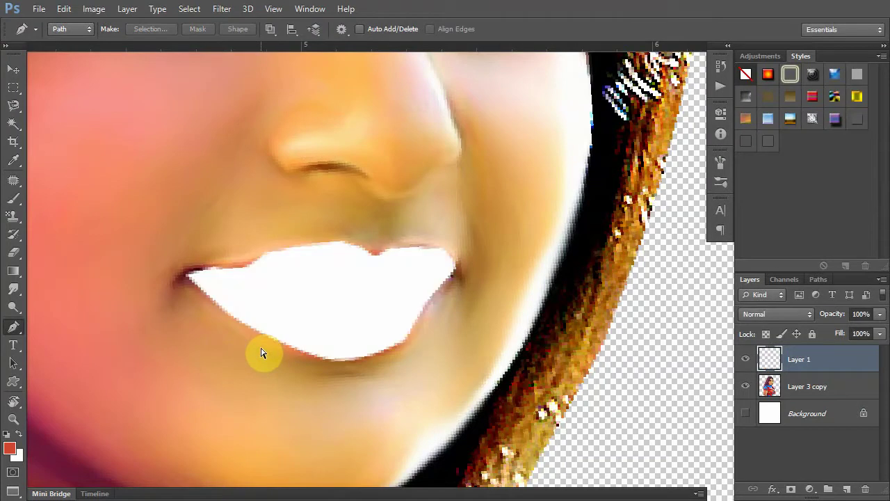
{"action": "key", "text": "5"}
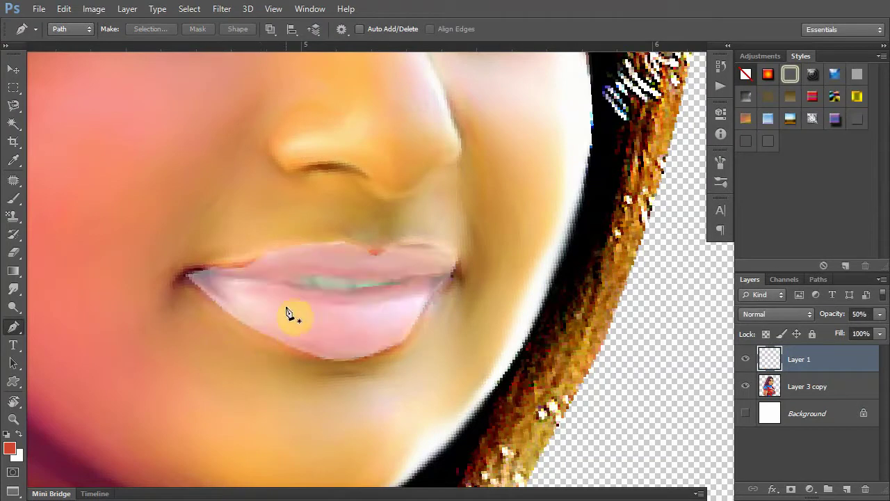
{"action": "key", "text": "1"}
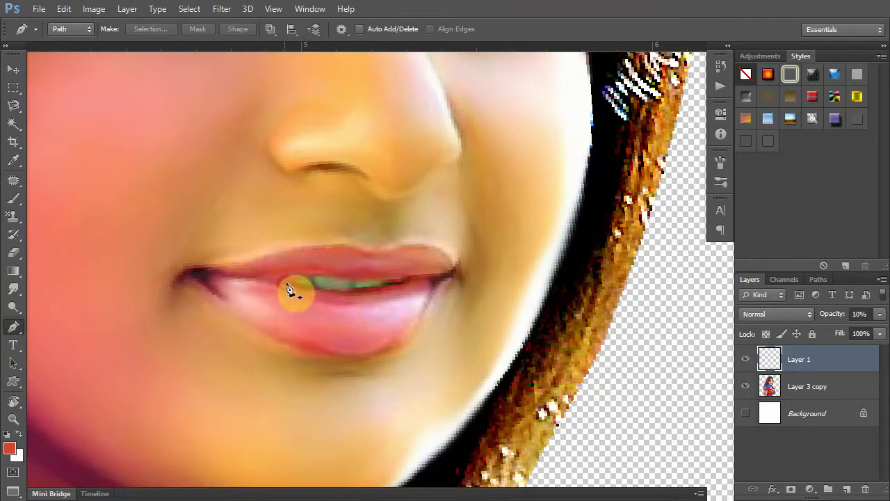
Start a new path along the teeth gap, ending at the right lip corner.
{"action": "left_click", "coordinate": [284, 284]}
{"action": "left_click", "coordinate": [336, 291]}
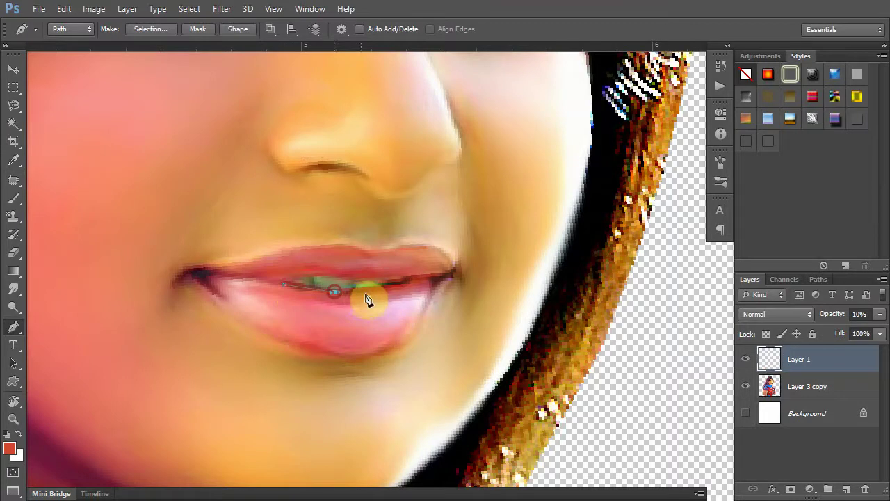
{"action": "left_click", "coordinate": [411, 278]}
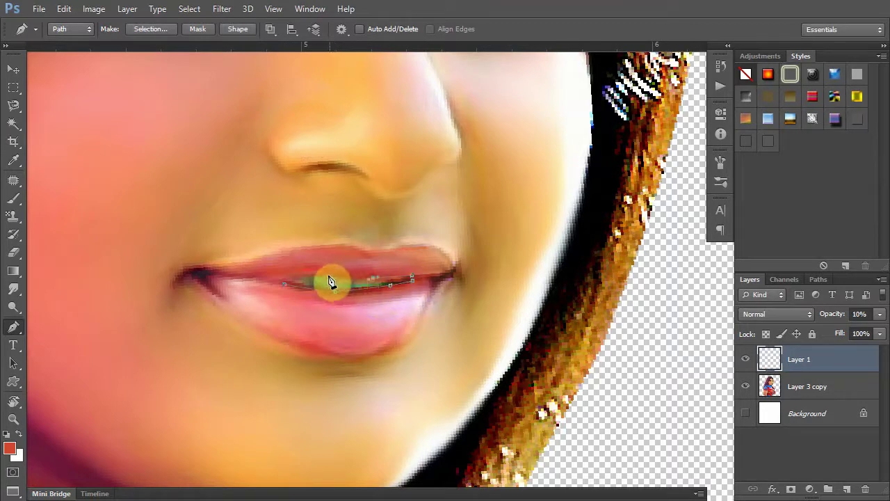
Convert the teeth-gap path into a selection with a 2-pixel feather.
{"action": "right_click", "coordinate": [298, 289]}
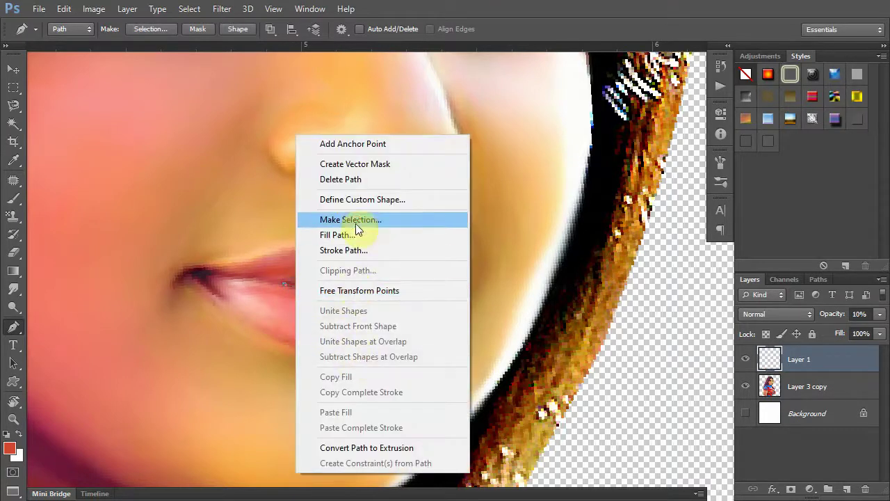
{"action": "left_click", "coordinate": [366, 222]}
{"action": "type", "text": "2"}
{"action": "key", "text": "Return"}
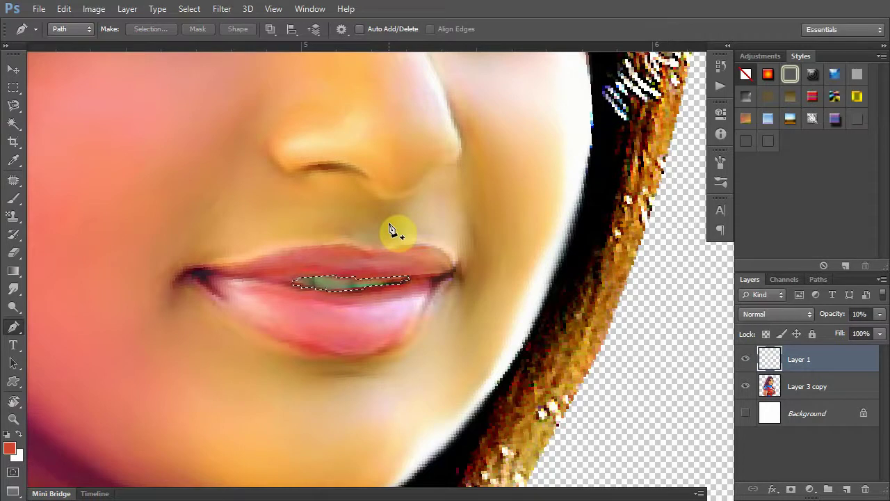
Keep Layer 1 active and fill the lip area with white.
{"action": "right_click", "coordinate": [340, 324]}
{"action": "left_click", "coordinate": [351, 333]}
{"action": "key", "text": "ctrl+d"}
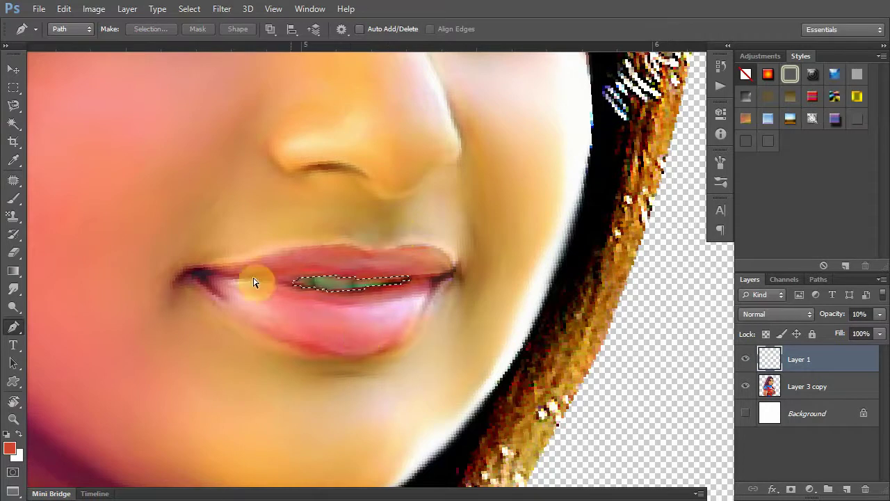
{"action": "left_click", "coordinate": [14, 68]}
{"action": "key", "text": "ctrl+BackSpace"}
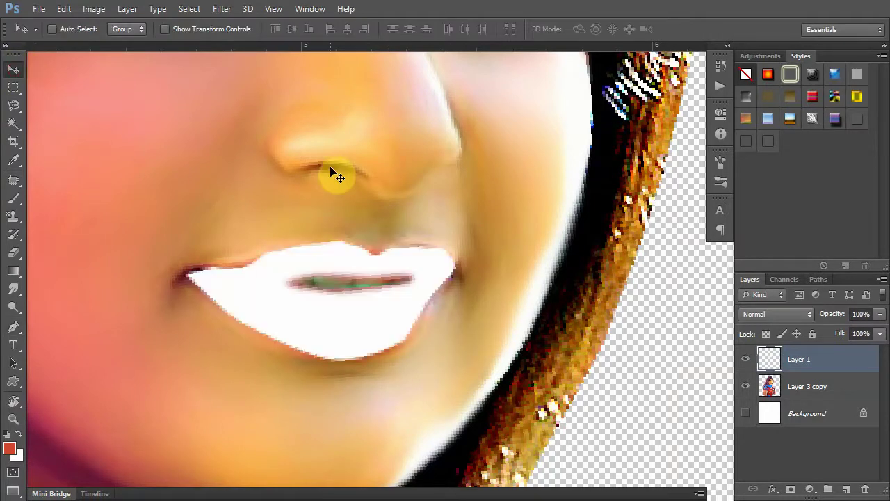
Set the background colour to a rich magenta and fill the lip shape with it.
{"action": "left_click", "coordinate": [20, 455]}
{"action": "left_click", "coordinate": [368, 147]}
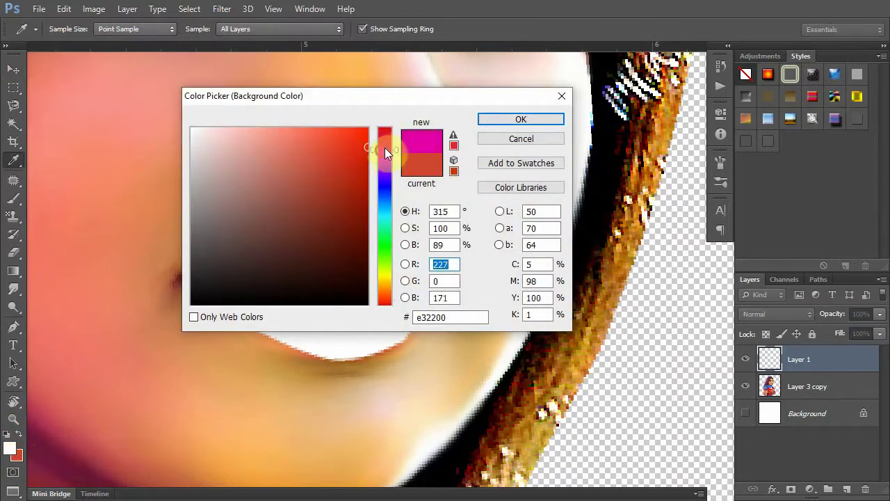
{"action": "left_click", "coordinate": [368, 174]}
{"action": "left_click", "coordinate": [527, 119]}
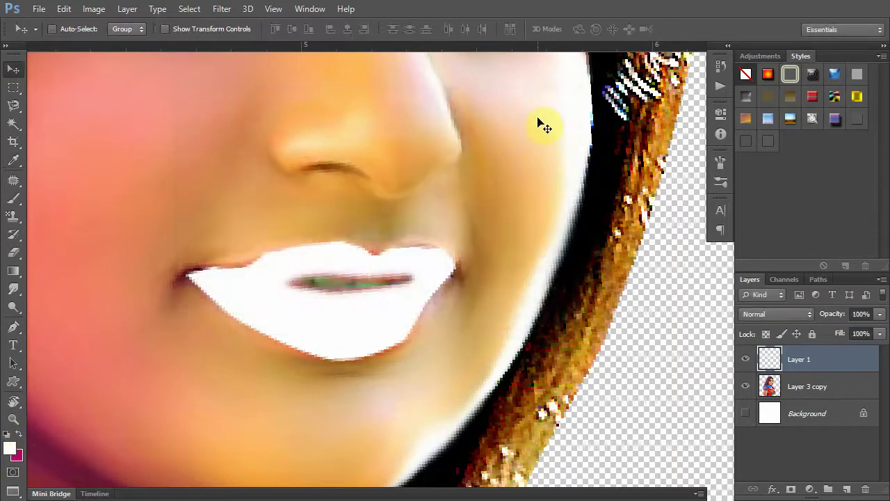
{"action": "key", "text": "ctrl+shift+BackSpace"}
Blend the lip layer in Soft Light mode at 70% opacity.
{"action": "key", "text": "shift+minus"}
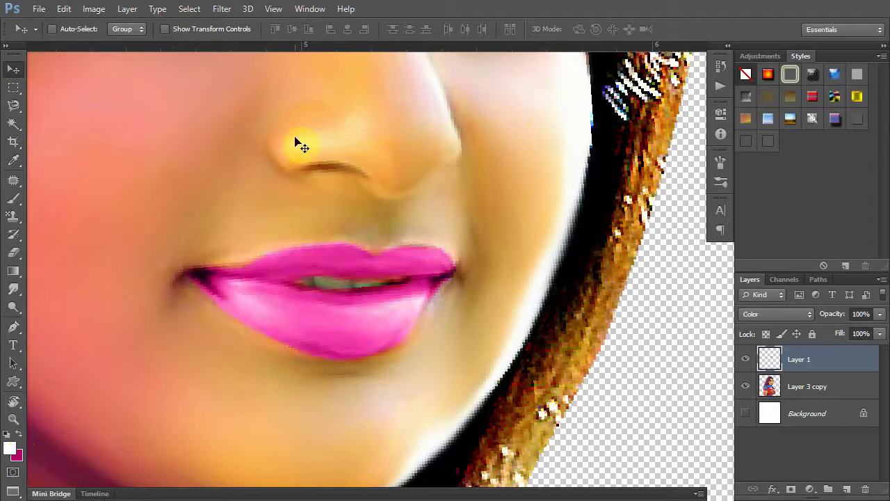
{"action": "key", "text": "shift+minus"}
{"action": "key", "text": "shift+minus"}
{"action": "key", "text": "shift+minus"}
{"action": "key", "text": "shift+minus"}
{"action": "key", "text": "shift+minus"}
{"action": "key", "text": "shift+minus"}
{"action": "key", "text": "shift+minus"}
{"action": "key", "text": "shift+minus"}
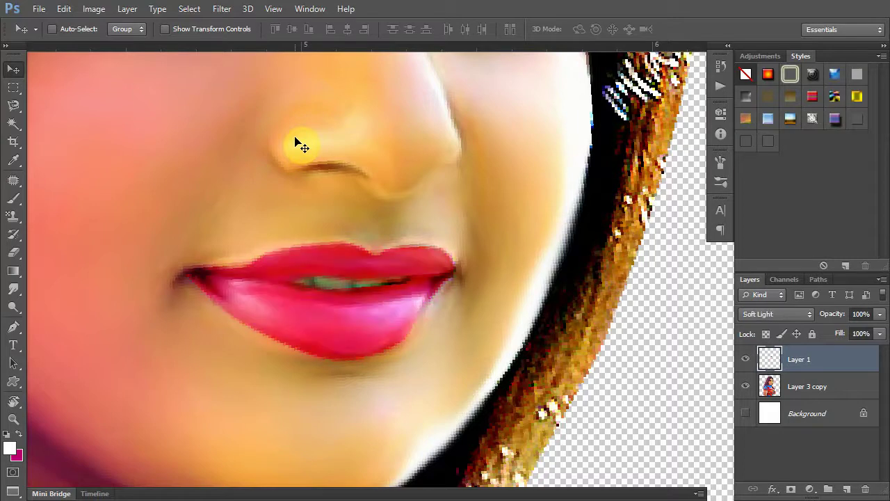
{"action": "key", "text": "5"}
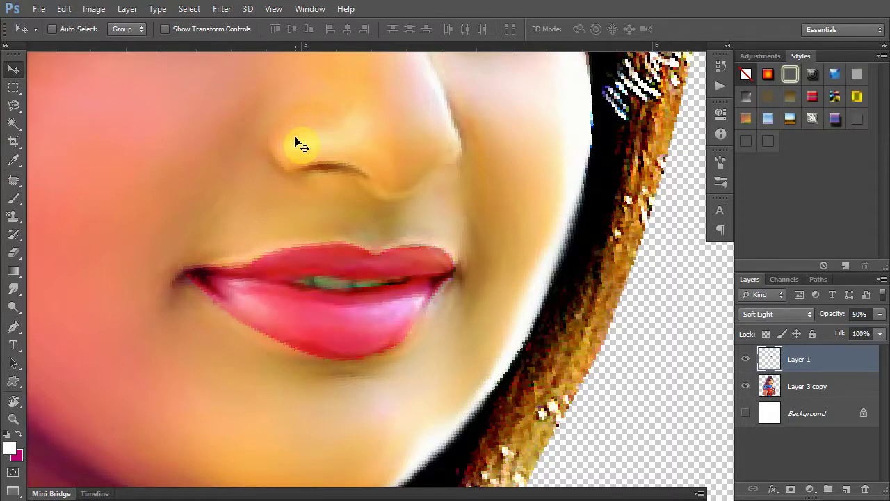
{"action": "key", "text": "7"}
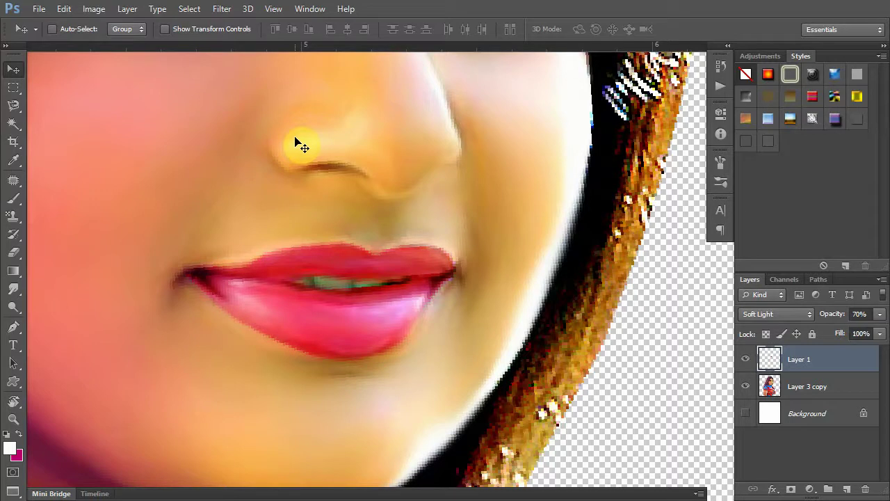
{"action": "left_click", "coordinate": [14, 252]}
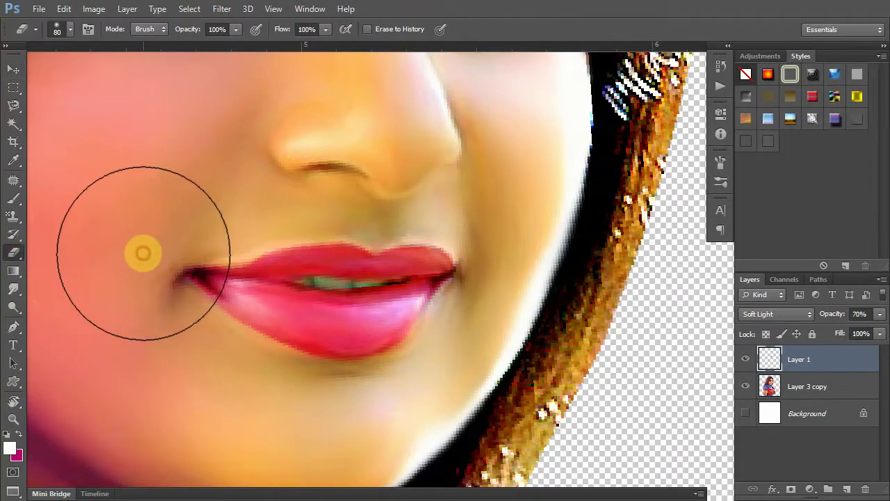
Shrink the eraser and remove stray pink tint along the lip edge and right corner.
{"action": "key", "text": "bracketleft"}
{"action": "key", "text": "bracketleft"}
{"action": "key", "text": "bracketleft"}
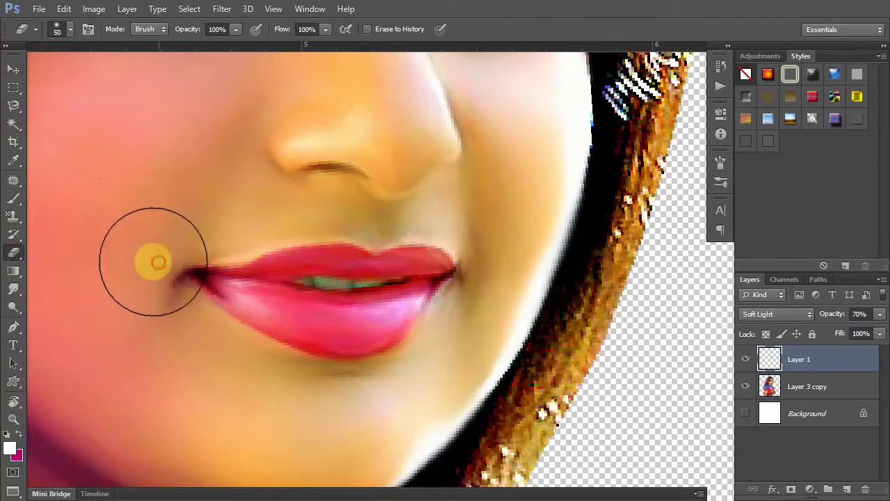
{"action": "key", "text": "bracketleft"}
{"action": "key", "text": "bracketleft"}
{"action": "key", "text": "bracketleft"}
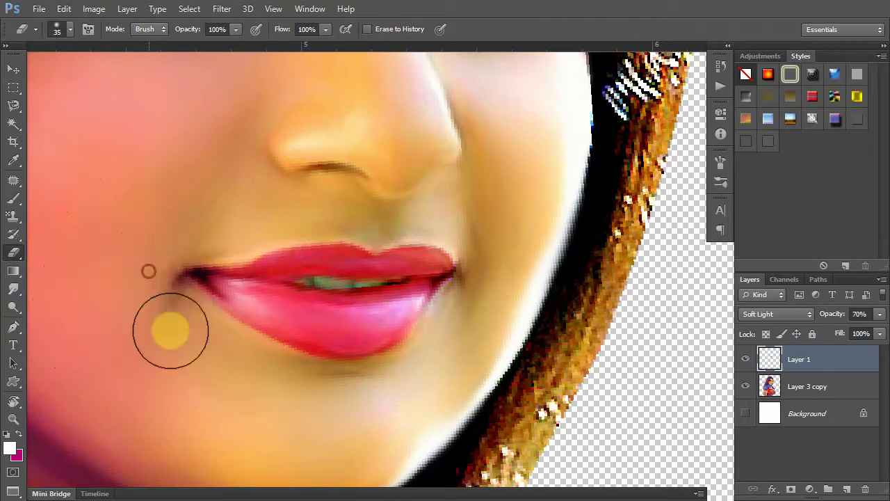
{"action": "key", "text": "bracketleft"}
{"action": "key", "text": "bracketleft"}
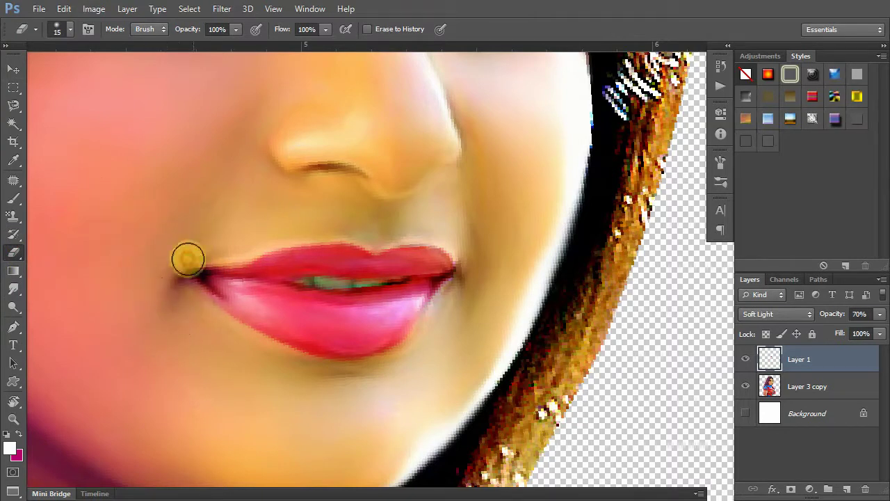
{"action": "left_click_drag", "start_coordinate": [377, 265], "coordinate": [367, 318]}
{"action": "left_click_drag", "start_coordinate": [458, 254], "coordinate": [464, 287]}
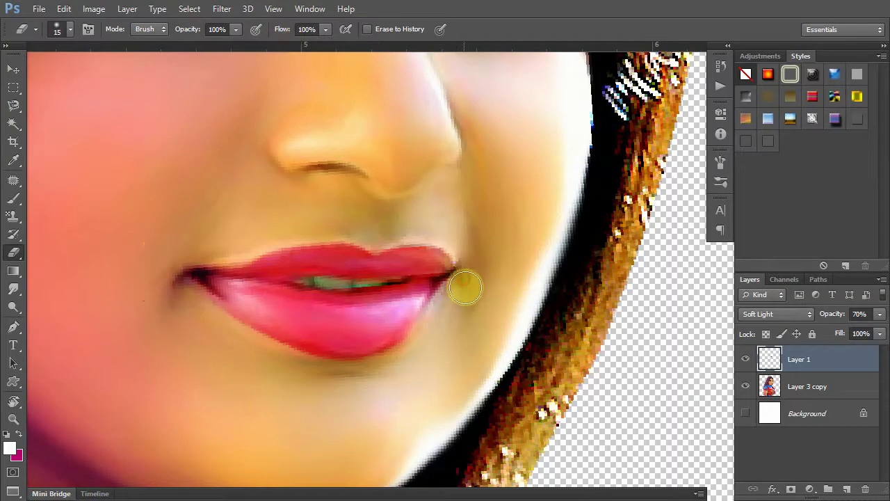
Fit the whole portrait on screen and tilt the canvas view.
{"action": "right_click", "coordinate": [372, 295]}
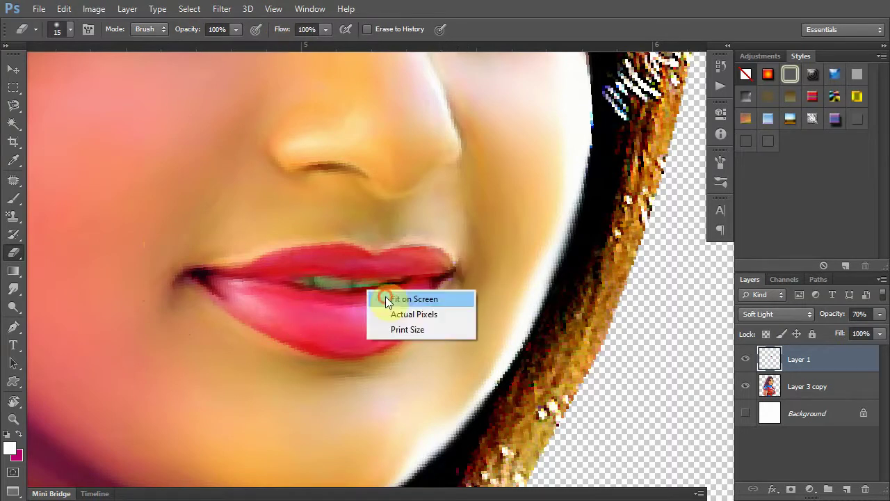
{"action": "left_click", "coordinate": [383, 299]}
{"action": "left_click", "coordinate": [13, 69]}
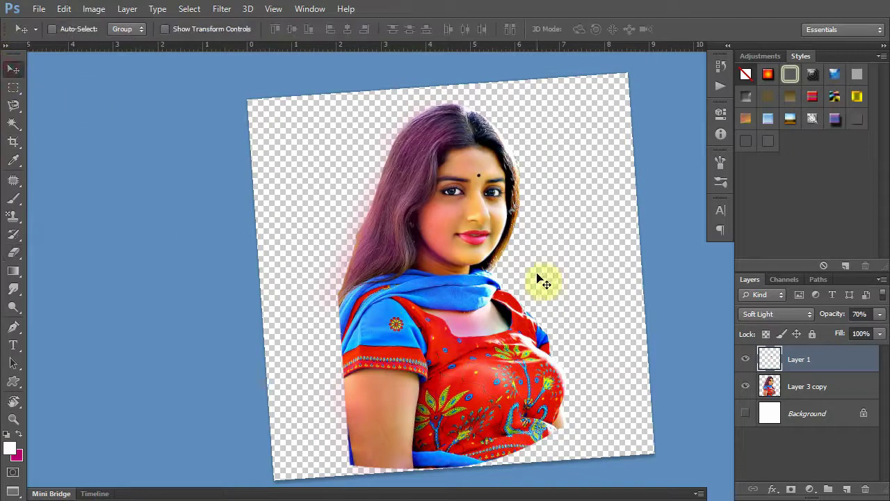
{"action": "key", "text": "r"}
{"action": "mouse_move", "coordinate": [626, 279]}
{"action": "left_mouse_down"}
{"action": "mouse_move", "coordinate": [633, 299]}
{"action": "mouse_move", "coordinate": [642, 283]}
{"action": "left_mouse_up"}
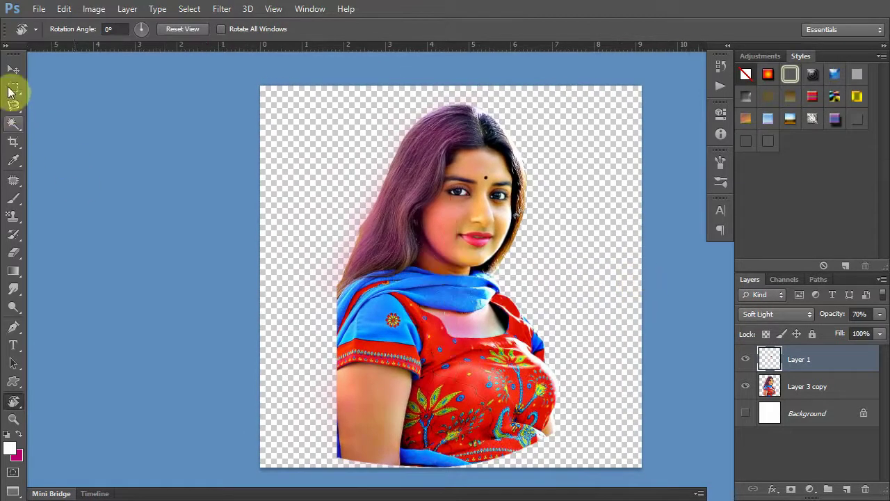
Make the Background layer visible and straighten the canvas view back to 0°.
{"action": "left_click", "coordinate": [13, 69]}
{"action": "left_click", "coordinate": [749, 415]}
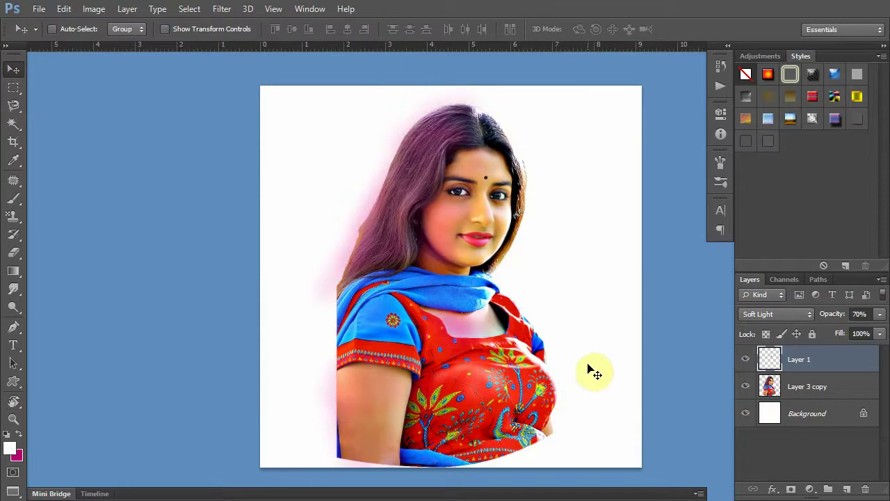
{"action": "key", "text": "r"}
{"action": "left_click_drag", "start_coordinate": [658, 364], "coordinate": [668, 370]}
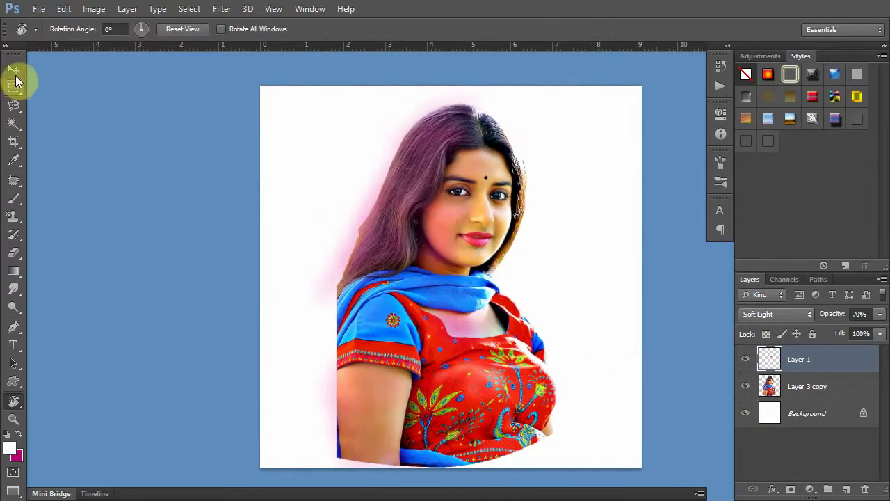
{"action": "left_click", "coordinate": [13, 69]}
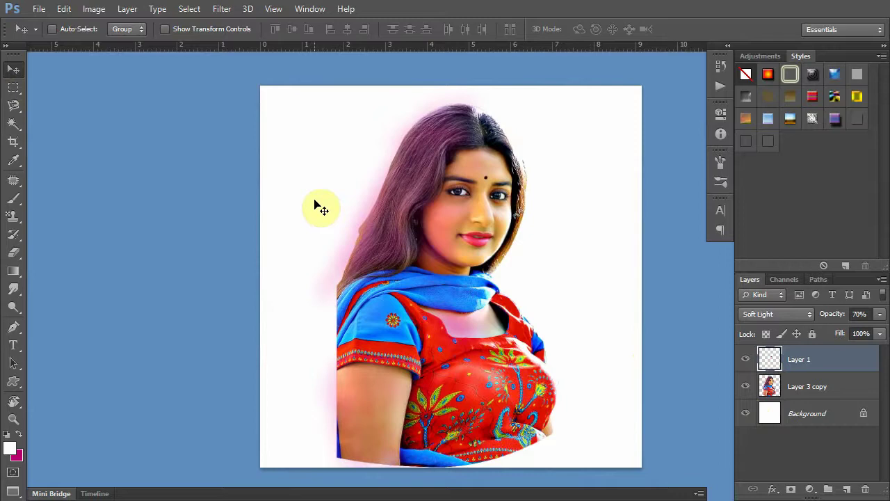
Select the Background layer and fill it with dark plum #2f011c.
{"action": "right_click", "coordinate": [305, 264]}
{"action": "left_click", "coordinate": [328, 276]}
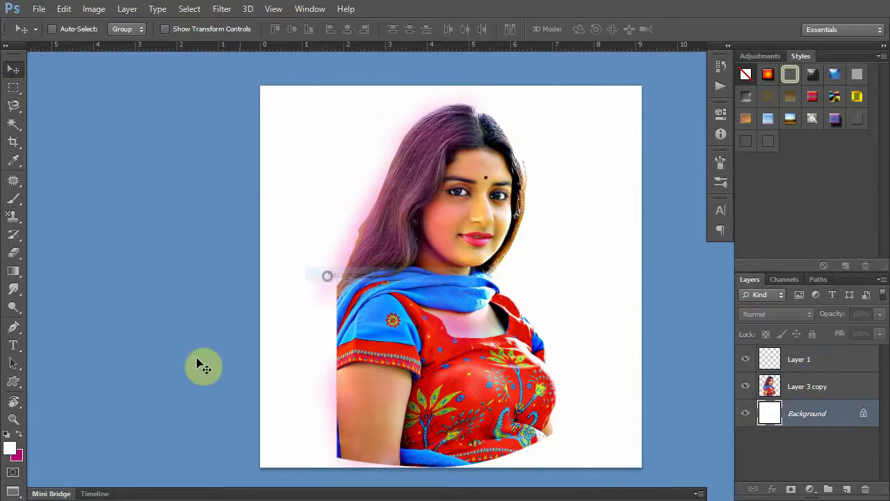
{"action": "left_click", "coordinate": [16, 454]}
{"action": "left_click", "coordinate": [370, 272]}
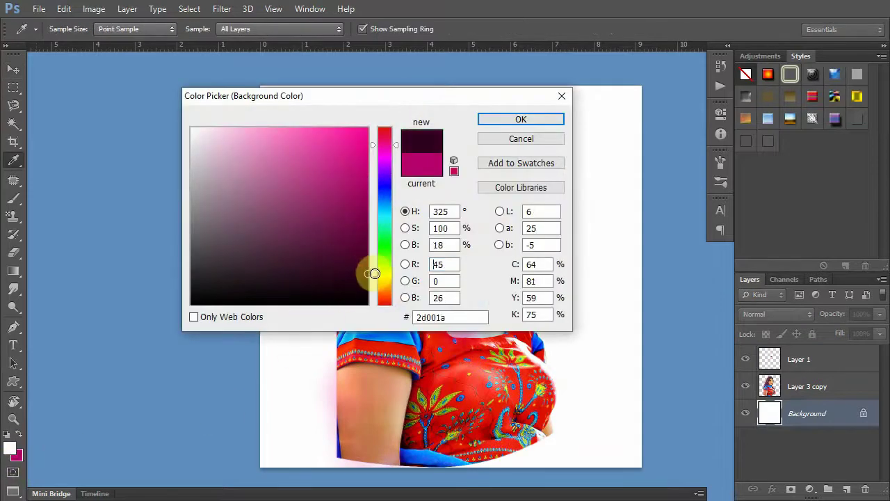
{"action": "mouse_move", "coordinate": [370, 278]}
{"action": "left_mouse_down"}
{"action": "mouse_move", "coordinate": [364, 260]}
{"action": "mouse_move", "coordinate": [366, 272]}
{"action": "left_mouse_up"}
{"action": "left_click", "coordinate": [518, 123]}
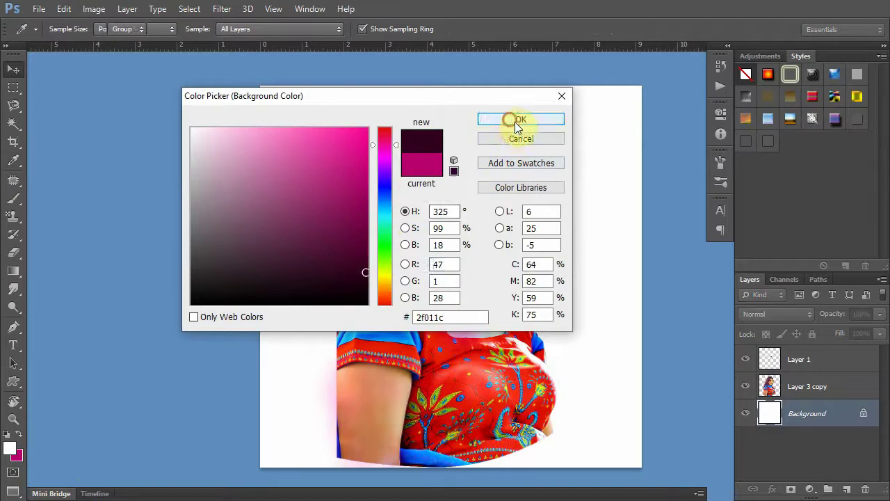
{"action": "key", "text": "v"}
{"action": "key", "text": "ctrl+BackSpace"}
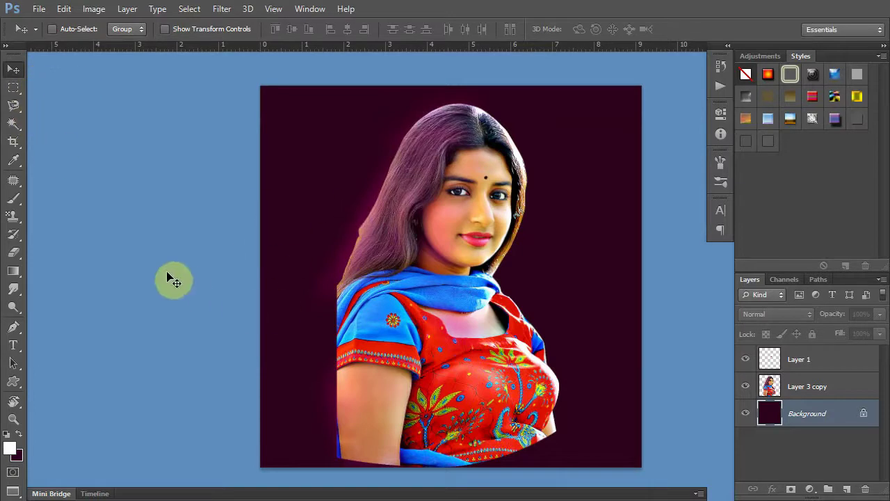
Switch to the Brush and set the foreground colour to a deep saturated red.
{"action": "left_click", "coordinate": [19, 201]}
{"action": "left_click", "coordinate": [10, 449]}
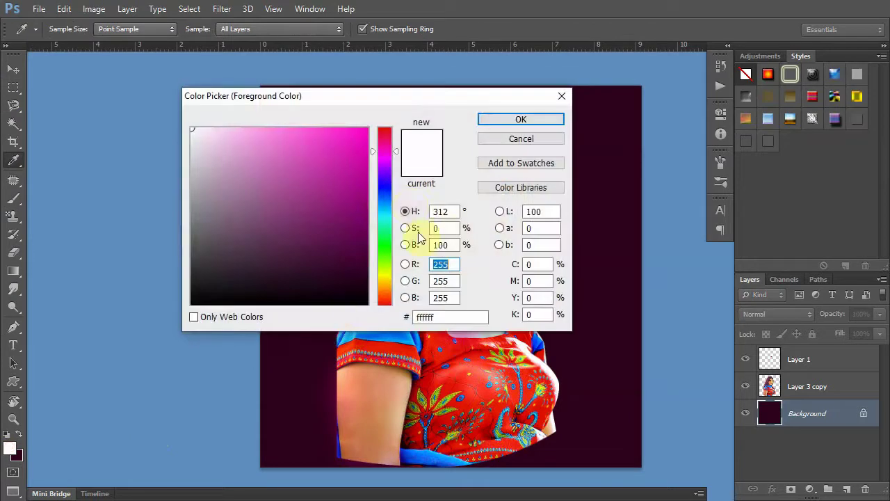
{"action": "left_click_drag", "start_coordinate": [396, 165], "coordinate": [396, 203]}
{"action": "left_click_drag", "start_coordinate": [396, 237], "coordinate": [396, 305]}
{"action": "mouse_move", "coordinate": [350, 195]}
{"action": "left_mouse_down"}
{"action": "mouse_move", "coordinate": [368, 150]}
{"action": "mouse_move", "coordinate": [369, 179]}
{"action": "left_mouse_up"}
{"action": "left_click", "coordinate": [522, 119]}
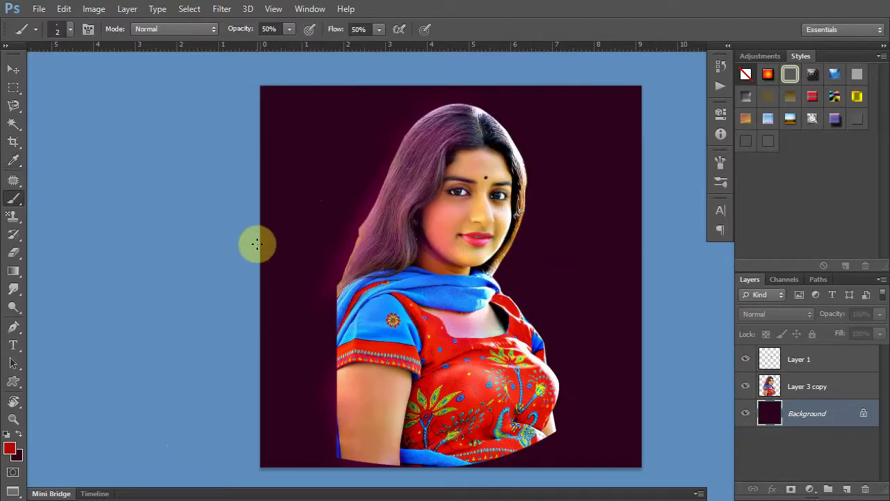
Enlarge the brush to 300 px and choose a soft round tip.
{"action": "key", "text": "bracketright"}
{"action": "key", "text": "bracketright"}
{"action": "key", "text": "bracketright"}
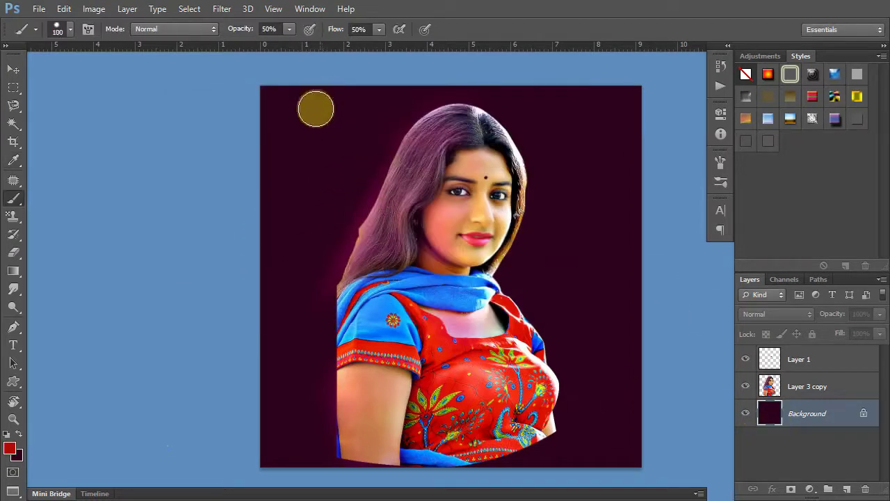
{"action": "left_click", "coordinate": [262, 95]}
{"action": "left_click_drag", "start_coordinate": [261, 94], "coordinate": [378, 100]}
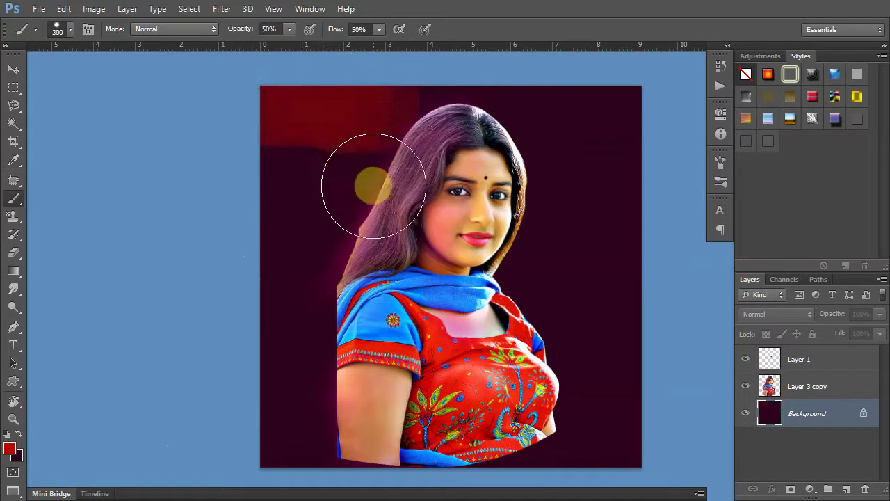
{"action": "key", "text": "ctrl+z"}
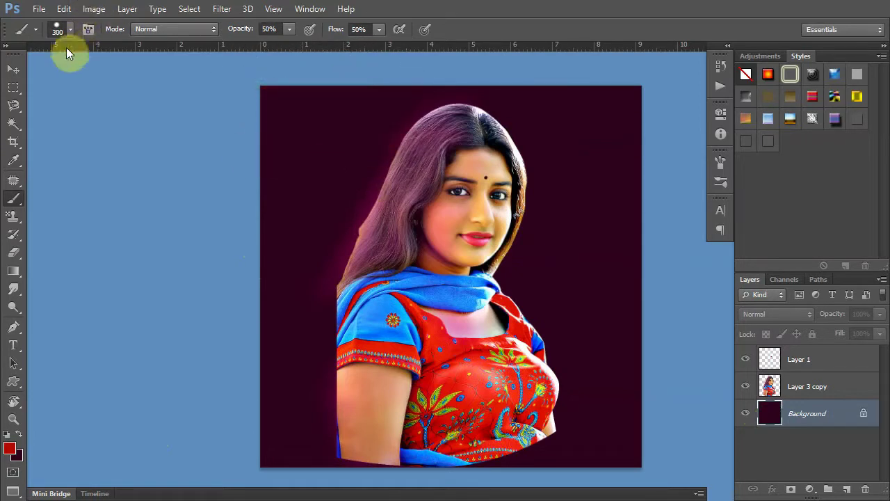
{"action": "left_click", "coordinate": [69, 29]}
{"action": "left_click", "coordinate": [29, 137]}
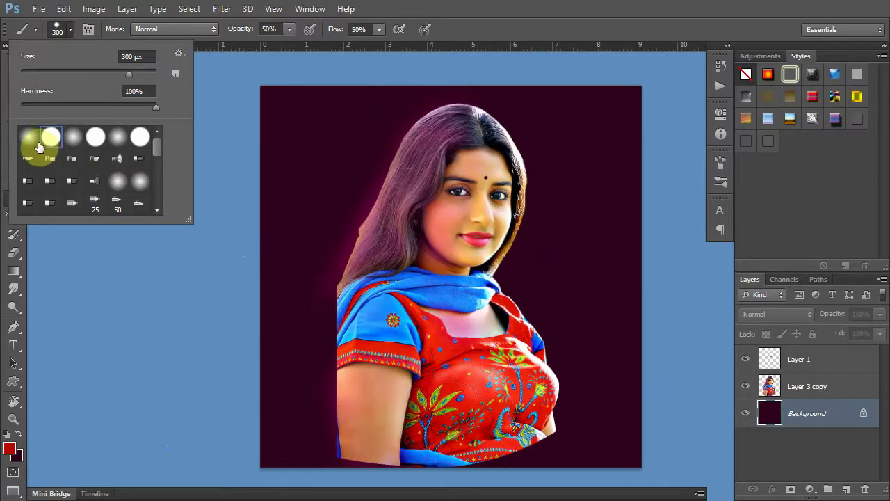
{"action": "left_click", "coordinate": [298, 139]}
Brush a soft red glow over the top-left, hair edge and lower-left background.
{"action": "mouse_move", "coordinate": [298, 139]}
{"action": "left_mouse_down"}
{"action": "mouse_move", "coordinate": [367, 89]}
{"action": "mouse_move", "coordinate": [354, 294]}
{"action": "mouse_move", "coordinate": [354, 155]}
{"action": "left_mouse_up"}
{"action": "mouse_move", "coordinate": [363, 375]}
{"action": "left_mouse_down"}
{"action": "mouse_move", "coordinate": [348, 278]}
{"action": "mouse_move", "coordinate": [264, 155]}
{"action": "mouse_move", "coordinate": [332, 103]}
{"action": "left_mouse_up"}
{"action": "key", "text": "ctrl+alt+z"}
{"action": "key", "text": "ctrl+alt+z"}
{"action": "key", "text": "ctrl+alt+z"}
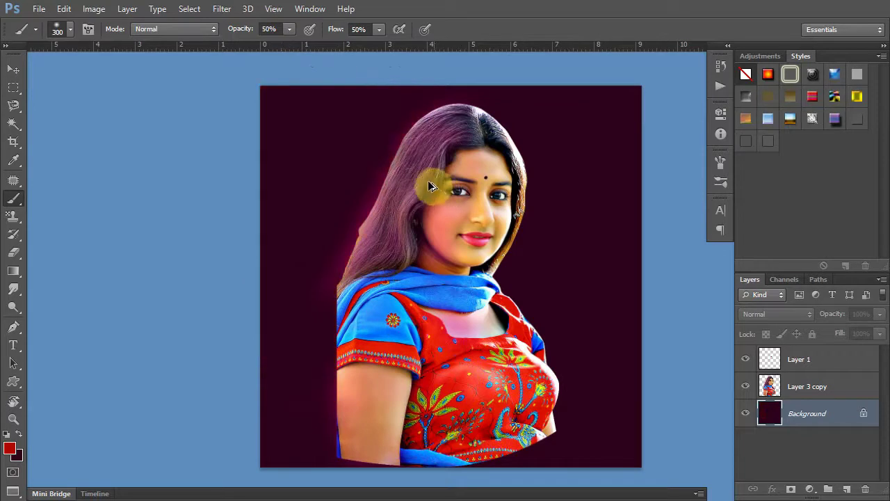
{"action": "left_click_drag", "start_coordinate": [410, 104], "coordinate": [354, 258]}
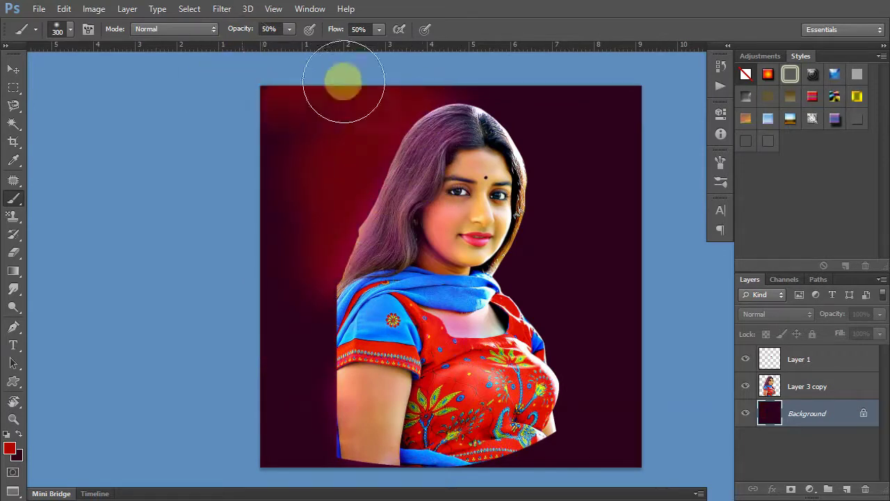
{"action": "left_click_drag", "start_coordinate": [193, 374], "coordinate": [213, 408]}
{"action": "left_click_drag", "start_coordinate": [181, 278], "coordinate": [278, 362]}
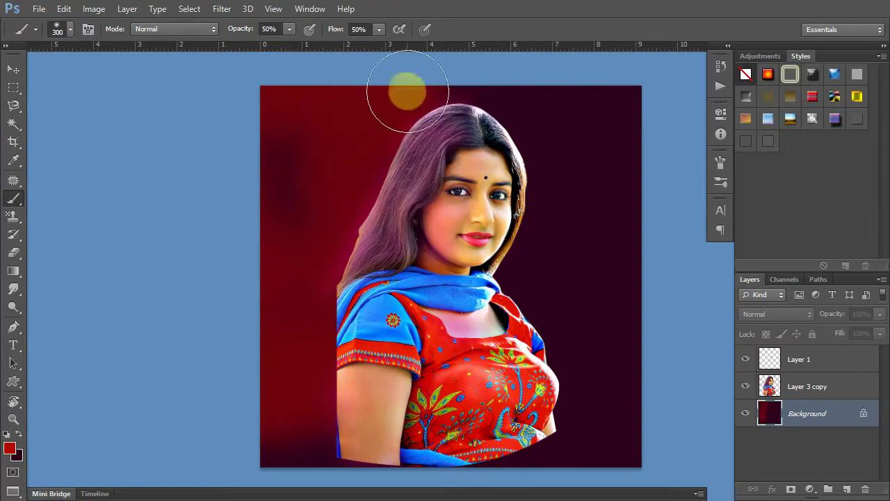
{"action": "mouse_move", "coordinate": [345, 349]}
{"action": "left_mouse_down"}
{"action": "mouse_move", "coordinate": [234, 421]}
{"action": "mouse_move", "coordinate": [152, 343]}
{"action": "left_mouse_up"}
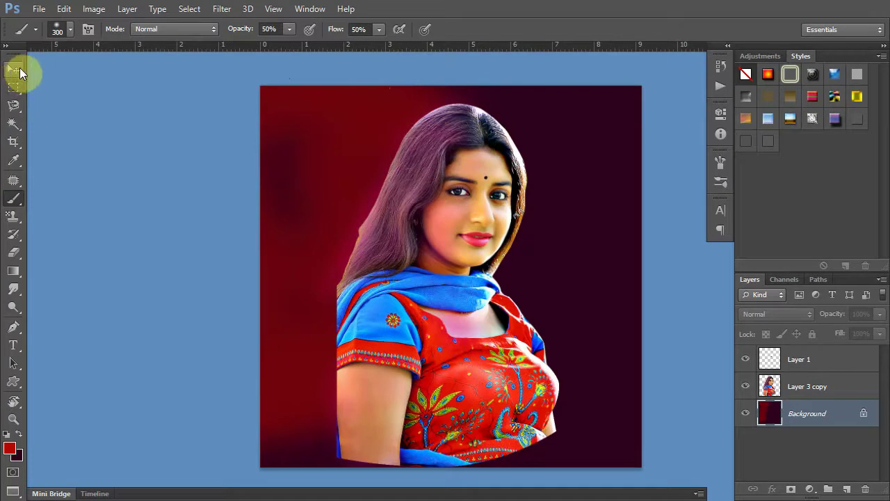
{"action": "left_click", "coordinate": [14, 69]}
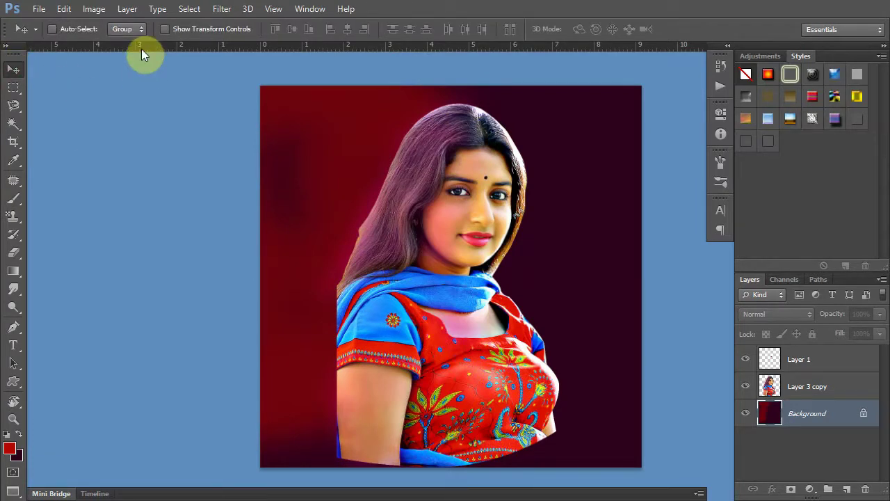
Apply a Hue/Saturation hue shift of -21, then merge Layer 3 copy into Layer 1.
{"action": "right_click", "coordinate": [340, 146]}
{"action": "left_click", "coordinate": [348, 149]}
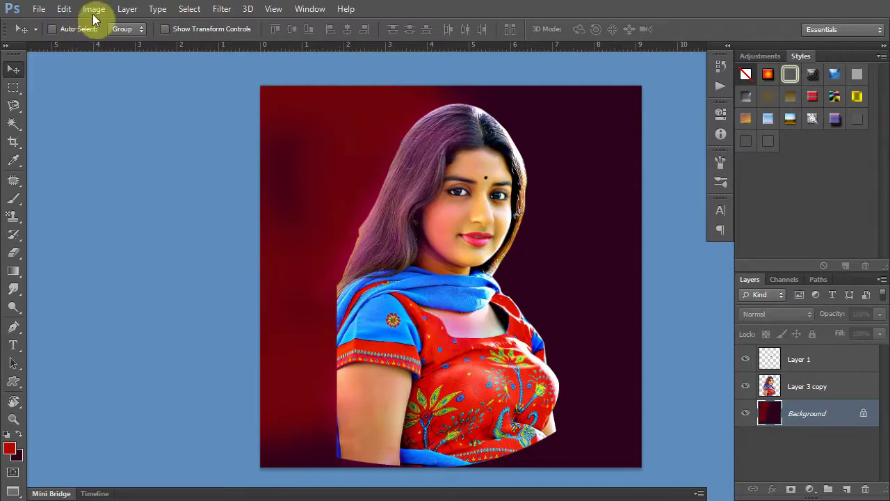
{"action": "left_click", "coordinate": [94, 9]}
{"action": "left_click", "coordinate": [306, 90]}
{"action": "key", "text": "ctrl+u"}
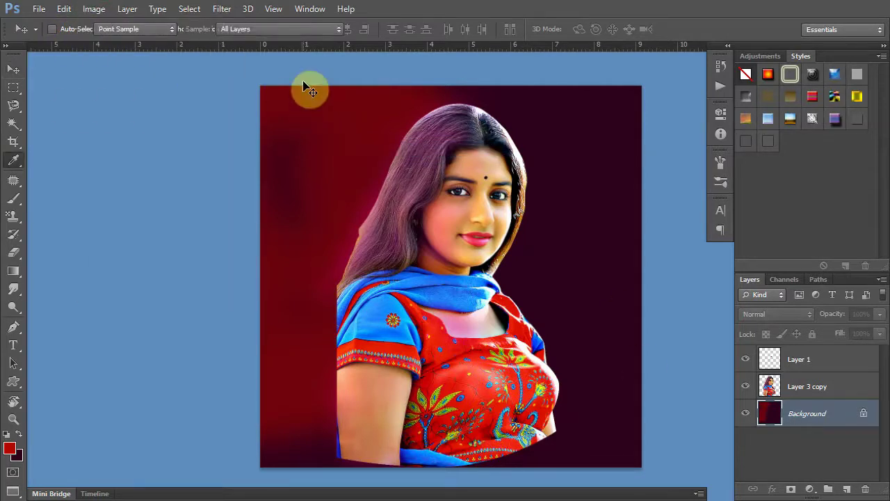
{"action": "mouse_move", "coordinate": [610, 413]}
{"action": "left_mouse_down"}
{"action": "mouse_move", "coordinate": [667, 423]}
{"action": "mouse_move", "coordinate": [609, 426]}
{"action": "left_mouse_up"}
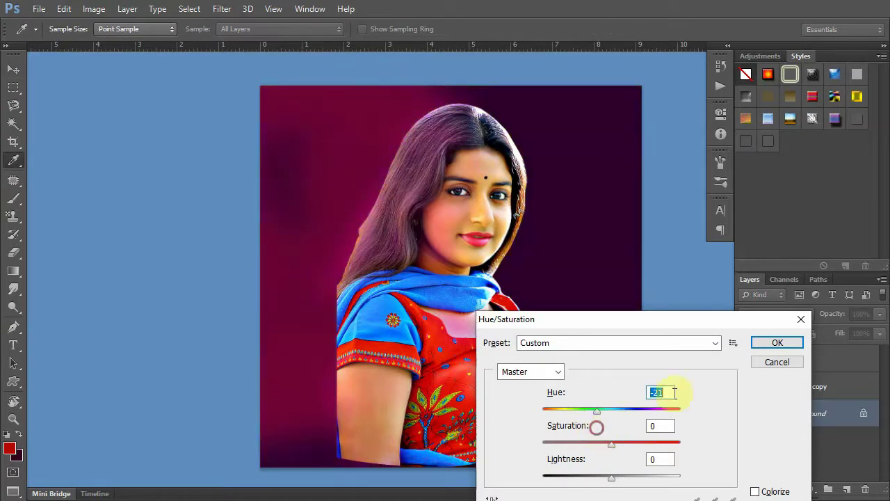
{"action": "left_click", "coordinate": [776, 342]}
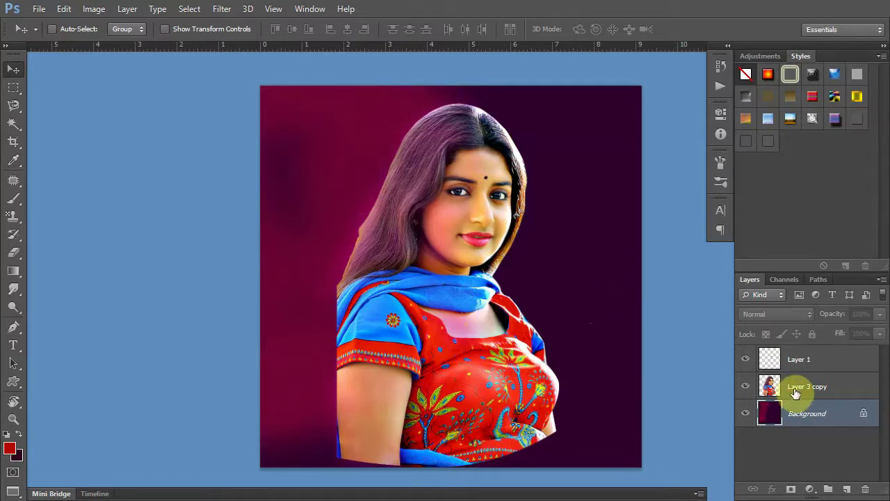
{"action": "left_click_drag", "start_coordinate": [795, 393], "coordinate": [772, 358]}
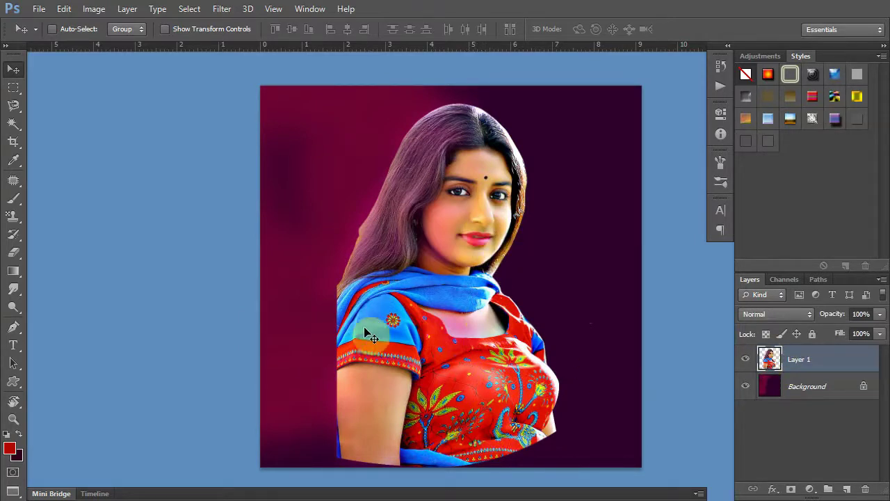
Switch to the Eraser, zoom in twice on the forehead, and pan up to the hairline.
{"action": "left_click", "coordinate": [13, 252]}
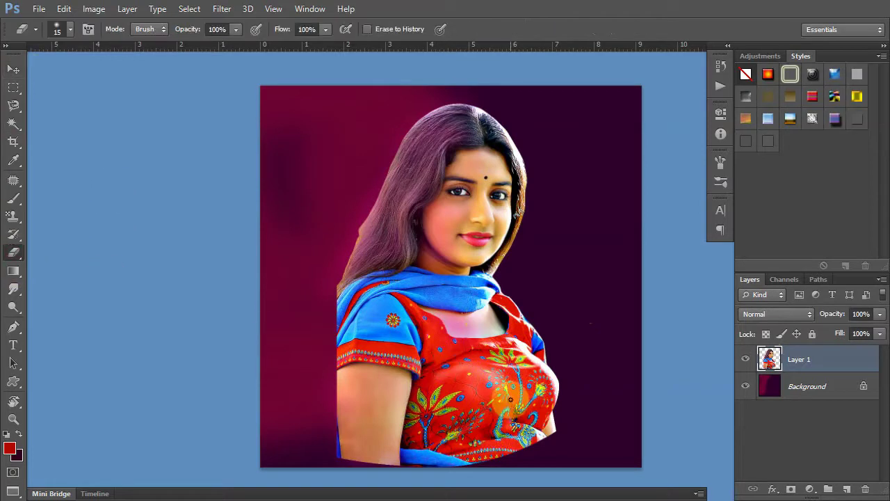
{"action": "left_click", "coordinate": [499, 178], "text": "ctrl"}
{"action": "left_click", "coordinate": [484, 182], "text": "ctrl"}
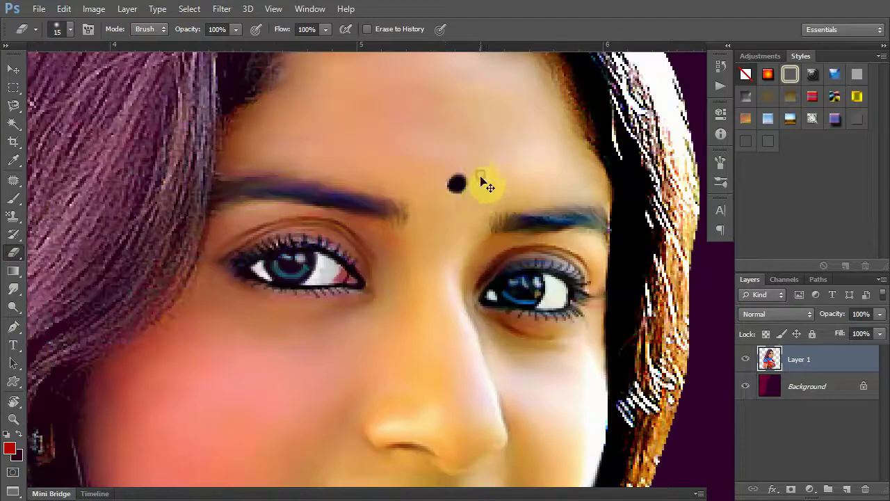
{"action": "left_click_drag", "start_coordinate": [435, 303], "coordinate": [361, 287]}
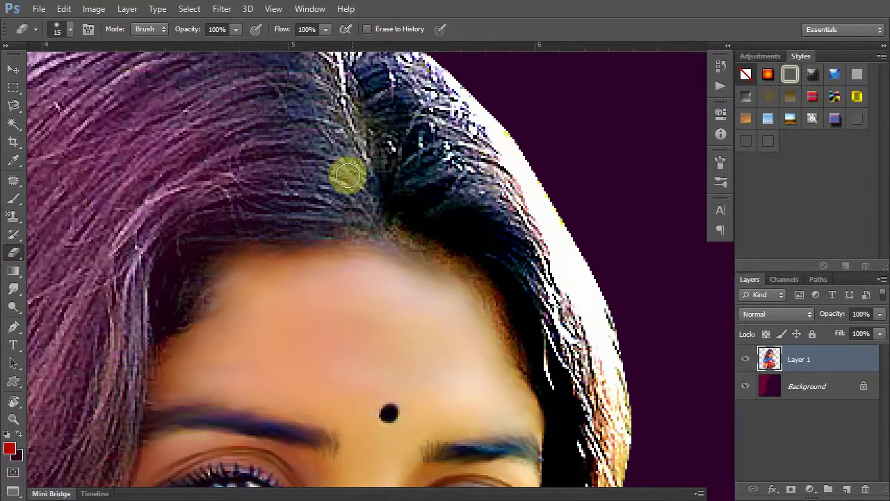
Choose a soft 15 px round Brush Preset for the eraser and view the hairline full-screen.
{"action": "left_click_drag", "start_coordinate": [293, 213], "coordinate": [421, 190]}
{"action": "left_click", "coordinate": [56, 32]}
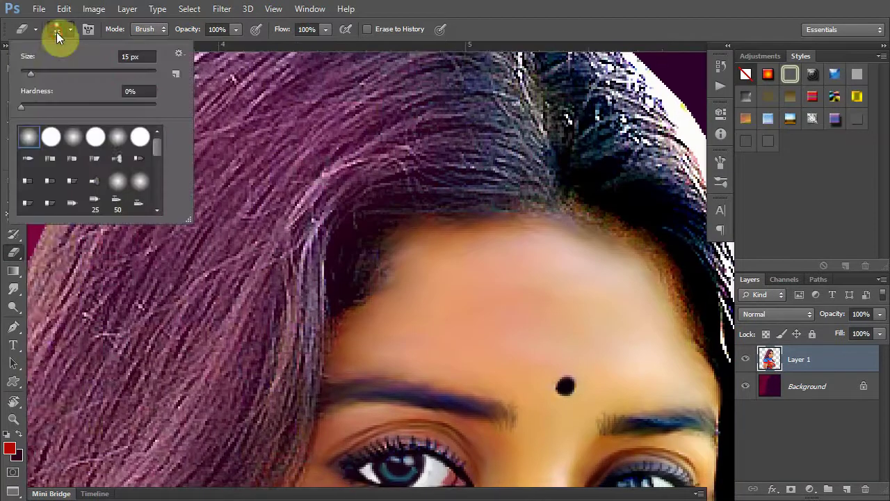
{"action": "left_click", "coordinate": [66, 31]}
{"action": "left_click", "coordinate": [89, 32]}
{"action": "left_click", "coordinate": [92, 31]}
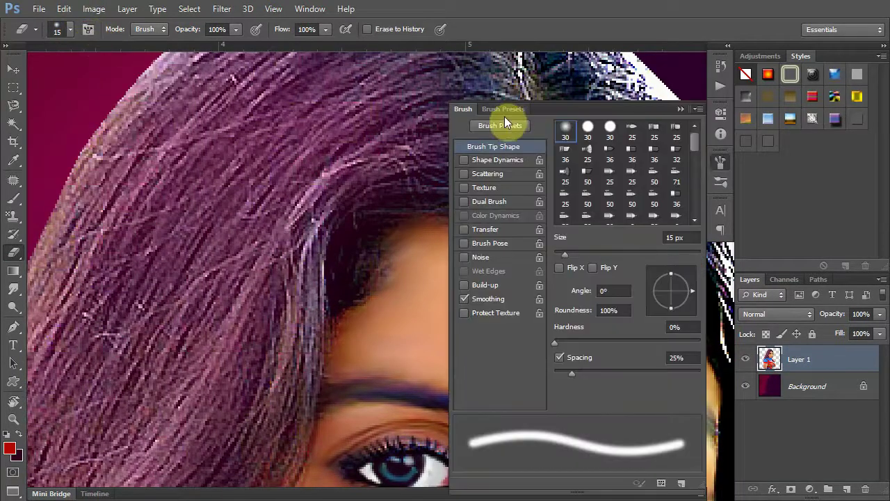
{"action": "left_click", "coordinate": [505, 120]}
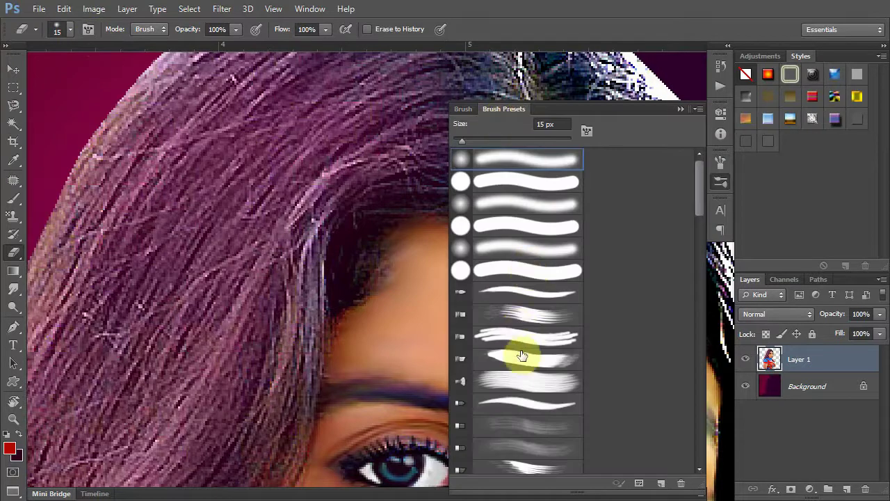
{"action": "left_click", "coordinate": [514, 381]}
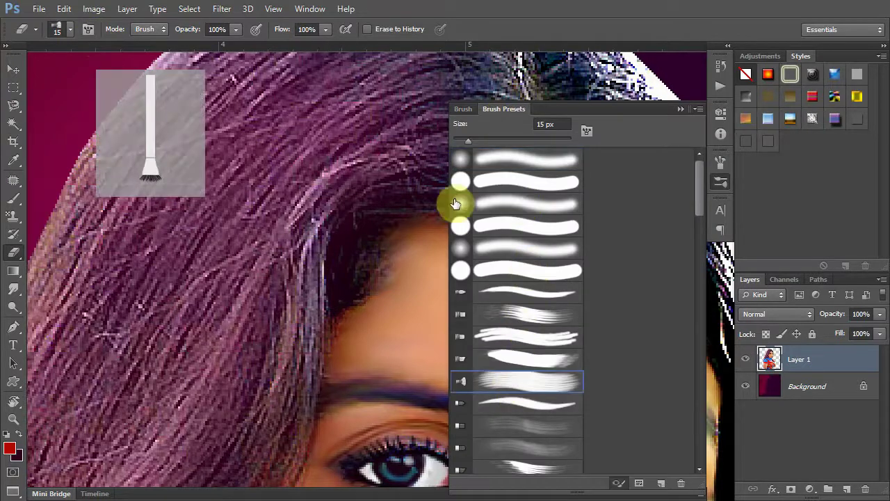
{"action": "left_click", "coordinate": [510, 250]}
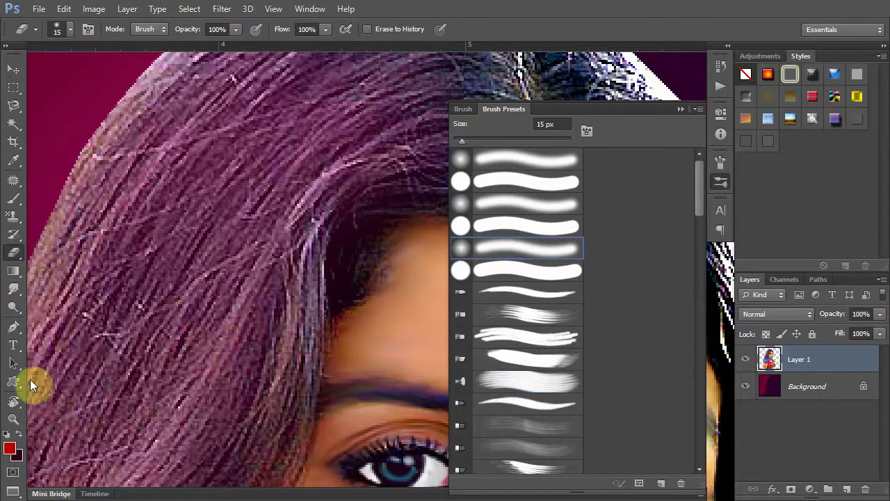
{"action": "key", "text": "f"}
{"action": "key", "text": "f"}
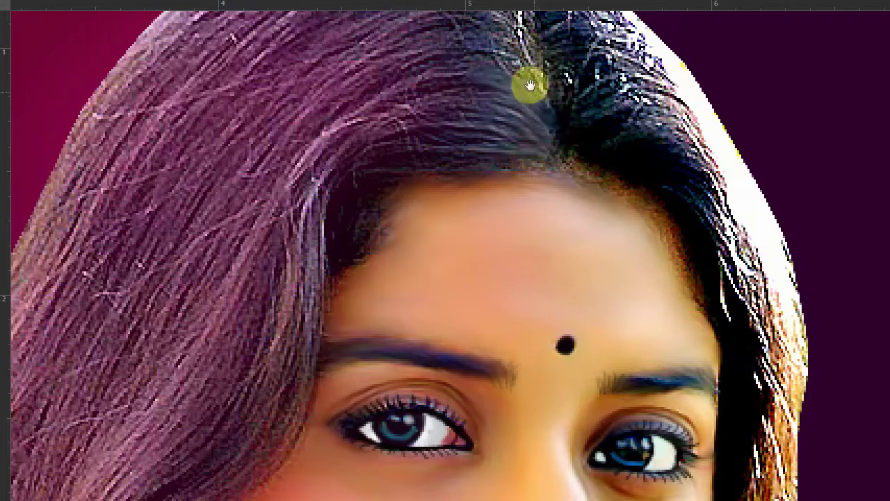
Smudge away the jagged blue fringe and white halo along the hair parting.
{"action": "scroll", "coordinate": [542, 139], "scroll_direction": "up", "scroll_amount": 3}
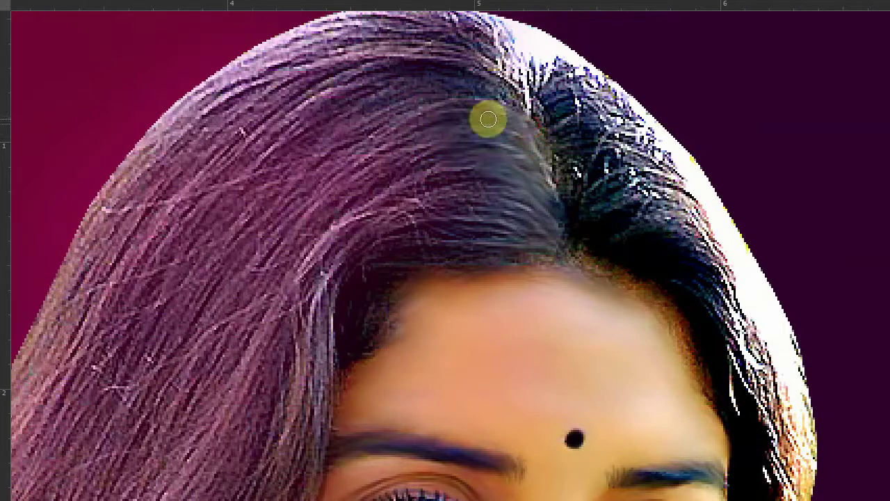
{"action": "left_click_drag", "start_coordinate": [518, 120], "coordinate": [506, 172]}
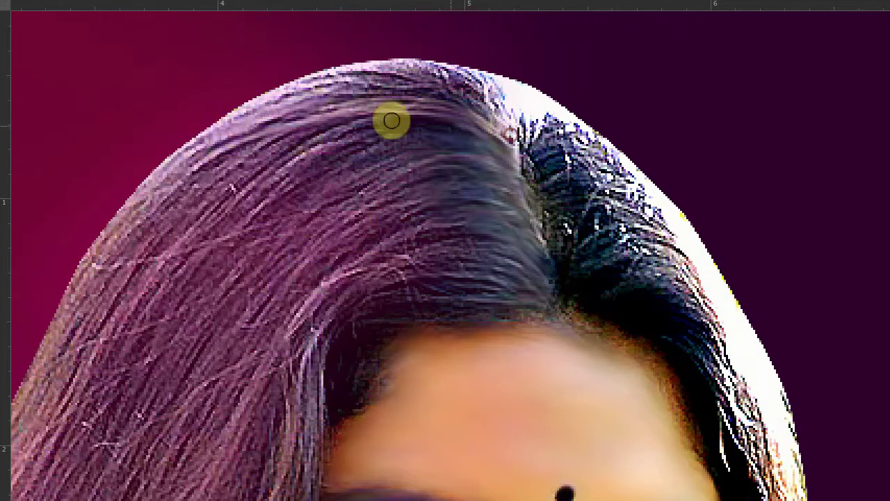
{"action": "left_click_drag", "start_coordinate": [266, 121], "coordinate": [292, 106]}
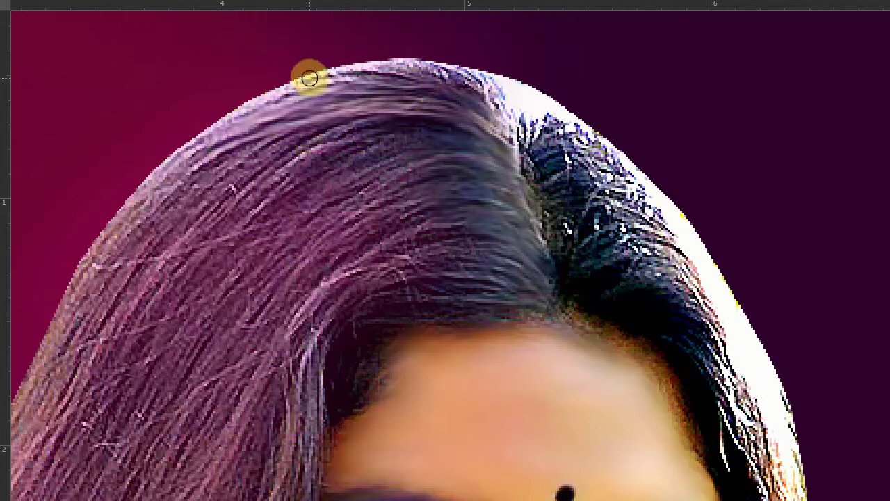
{"action": "left_click", "coordinate": [452, 73]}
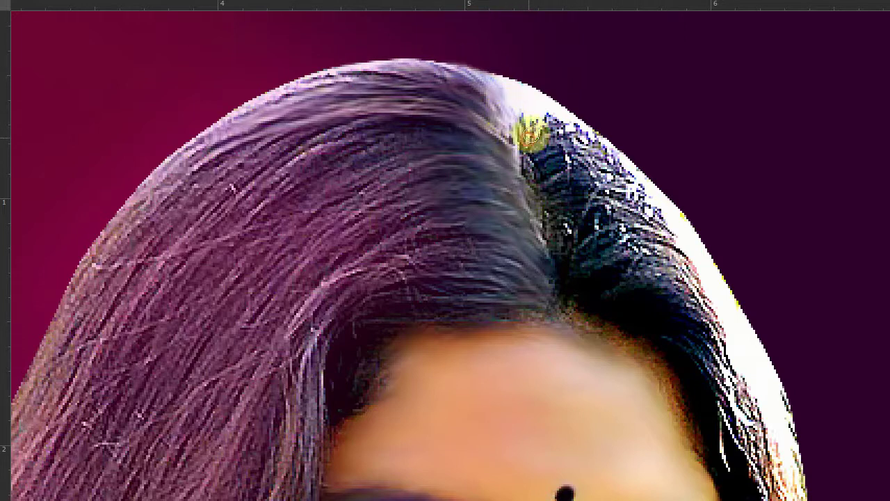
{"action": "left_click_drag", "start_coordinate": [530, 133], "coordinate": [561, 159]}
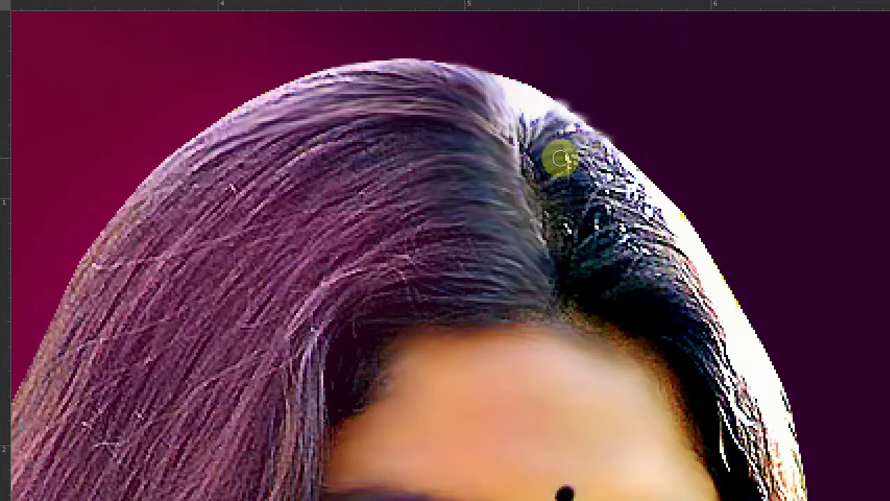
{"action": "left_click_drag", "start_coordinate": [526, 167], "coordinate": [445, 125]}
{"action": "mouse_move", "coordinate": [540, 122]}
{"action": "left_mouse_down"}
{"action": "mouse_move", "coordinate": [445, 139]}
{"action": "mouse_move", "coordinate": [582, 139]}
{"action": "left_mouse_up"}
{"action": "left_click_drag", "start_coordinate": [452, 149], "coordinate": [573, 163]}
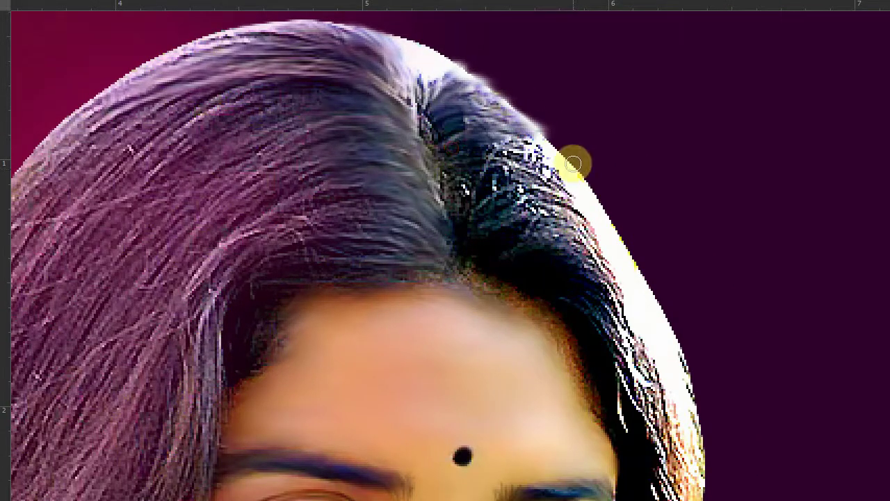
Set the Smudge tool strength to 40 and hide the panels for a full-screen canvas.
{"action": "key", "text": "Tab"}
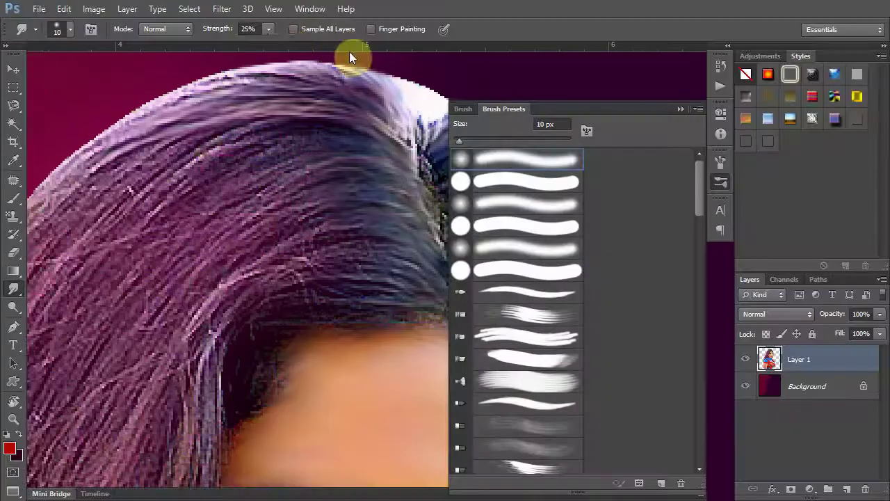
{"action": "type", "text": "40"}
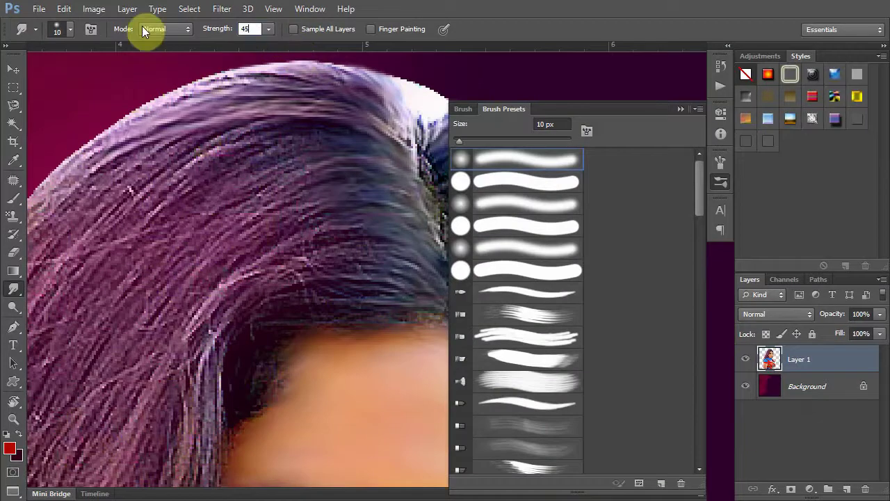
{"action": "key", "text": "Return"}
{"action": "key", "text": "Tab"}
Smear the dark strands along the hair part and right hair edge into smooth strokes.
{"action": "mouse_move", "coordinate": [462, 179]}
{"action": "left_mouse_down"}
{"action": "mouse_move", "coordinate": [473, 153]}
{"action": "mouse_move", "coordinate": [479, 183]}
{"action": "mouse_move", "coordinate": [513, 155]}
{"action": "mouse_move", "coordinate": [471, 192]}
{"action": "mouse_move", "coordinate": [577, 175]}
{"action": "mouse_move", "coordinate": [465, 197]}
{"action": "mouse_move", "coordinate": [590, 199]}
{"action": "left_mouse_up"}
{"action": "mouse_move", "coordinate": [476, 212]}
{"action": "left_mouse_down"}
{"action": "mouse_move", "coordinate": [596, 199]}
{"action": "mouse_move", "coordinate": [480, 235]}
{"action": "mouse_move", "coordinate": [608, 222]}
{"action": "mouse_move", "coordinate": [473, 227]}
{"action": "mouse_move", "coordinate": [598, 206]}
{"action": "left_mouse_up"}
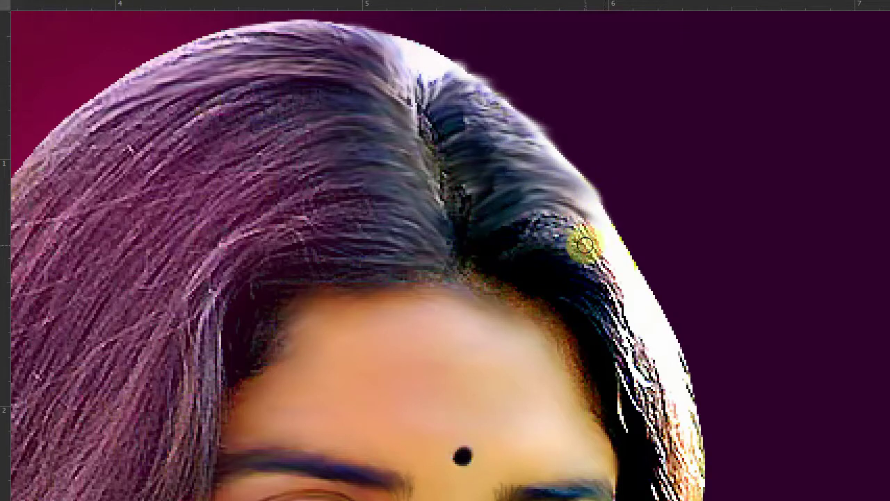
{"action": "left_click_drag", "start_coordinate": [585, 245], "coordinate": [538, 185]}
{"action": "left_click_drag", "start_coordinate": [455, 202], "coordinate": [577, 187]}
{"action": "mouse_move", "coordinate": [465, 202]}
{"action": "left_mouse_down"}
{"action": "mouse_move", "coordinate": [523, 161]}
{"action": "mouse_move", "coordinate": [493, 183]}
{"action": "mouse_move", "coordinate": [471, 163]}
{"action": "mouse_move", "coordinate": [578, 184]}
{"action": "mouse_move", "coordinate": [544, 140]}
{"action": "left_mouse_up"}
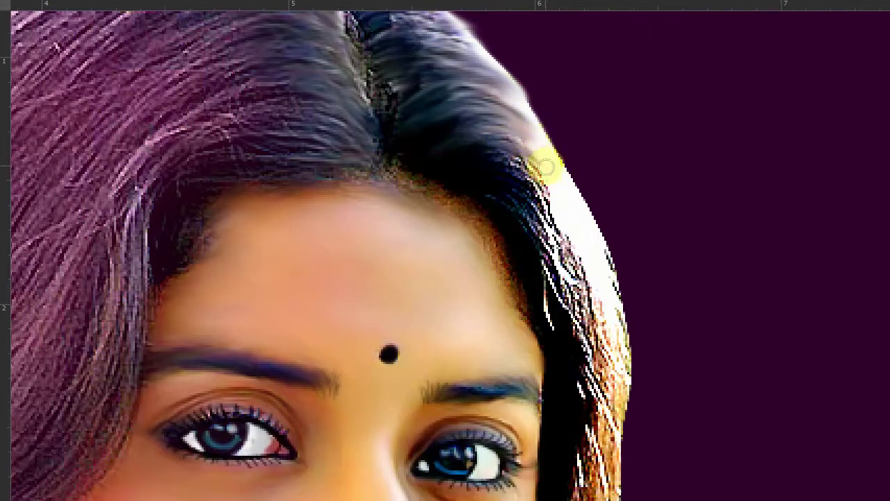
{"action": "left_click_drag", "start_coordinate": [468, 167], "coordinate": [554, 181]}
{"action": "mouse_move", "coordinate": [482, 171]}
{"action": "left_mouse_down"}
{"action": "mouse_move", "coordinate": [547, 192]}
{"action": "mouse_move", "coordinate": [554, 220]}
{"action": "left_mouse_up"}
{"action": "left_click_drag", "start_coordinate": [489, 199], "coordinate": [570, 261]}
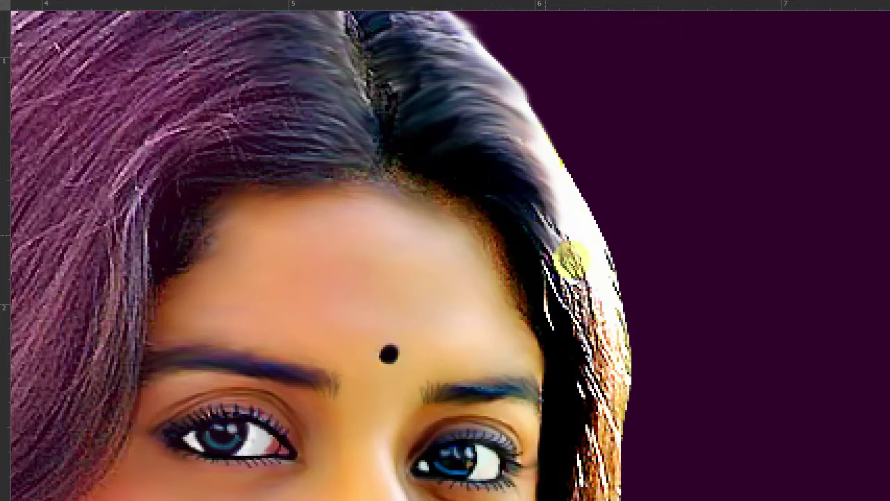
Smudge the hair edge beside the forehead, eye and cheek down to the lower hair.
{"action": "mouse_move", "coordinate": [534, 206]}
{"action": "left_mouse_down"}
{"action": "mouse_move", "coordinate": [577, 258]}
{"action": "mouse_move", "coordinate": [495, 186]}
{"action": "mouse_move", "coordinate": [490, 244]}
{"action": "mouse_move", "coordinate": [514, 304]}
{"action": "left_mouse_up"}
{"action": "left_click_drag", "start_coordinate": [471, 187], "coordinate": [516, 254]}
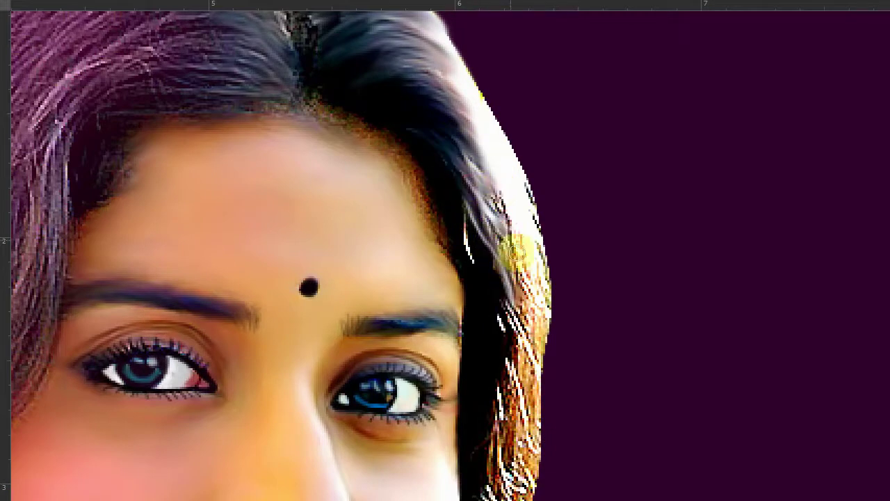
{"action": "mouse_move", "coordinate": [457, 154]}
{"action": "left_mouse_down"}
{"action": "mouse_move", "coordinate": [508, 218]}
{"action": "mouse_move", "coordinate": [501, 148]}
{"action": "left_mouse_up"}
{"action": "mouse_move", "coordinate": [445, 126]}
{"action": "left_mouse_down"}
{"action": "mouse_move", "coordinate": [451, 171]}
{"action": "mouse_move", "coordinate": [494, 205]}
{"action": "mouse_move", "coordinate": [519, 272]}
{"action": "left_mouse_up"}
{"action": "left_click_drag", "start_coordinate": [503, 222], "coordinate": [523, 281]}
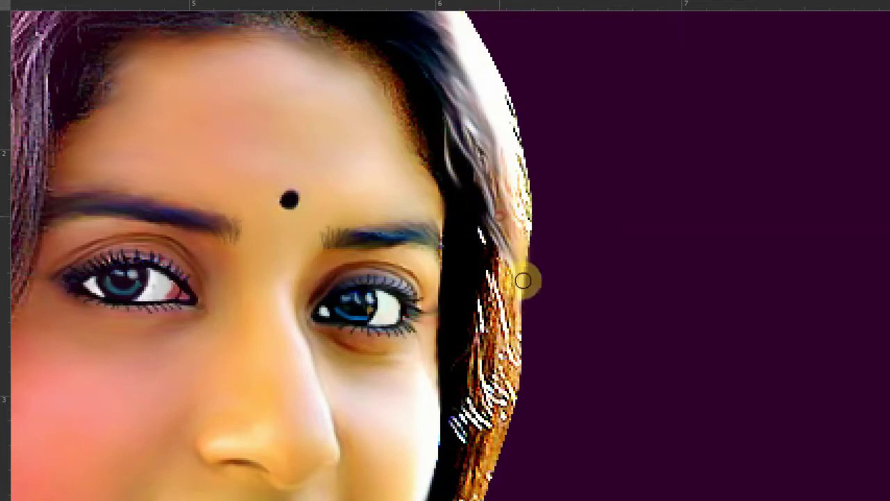
{"action": "mouse_move", "coordinate": [519, 207]}
{"action": "left_mouse_down"}
{"action": "mouse_move", "coordinate": [522, 167]}
{"action": "mouse_move", "coordinate": [535, 242]}
{"action": "left_mouse_up"}
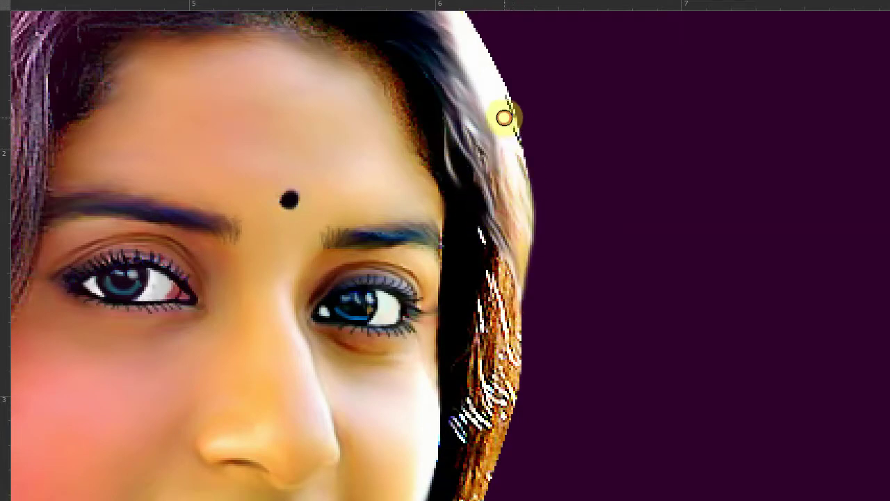
{"action": "scroll", "coordinate": [540, 154], "scroll_direction": "down", "scroll_amount": 3}
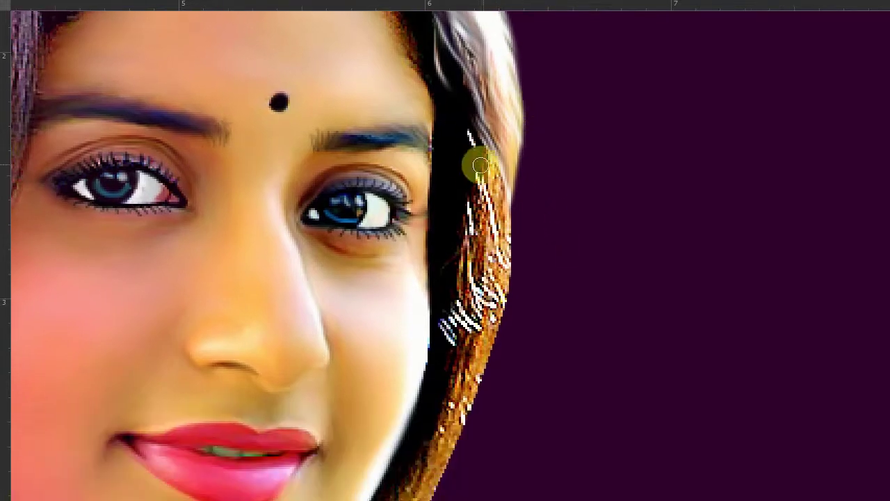
{"action": "mouse_move", "coordinate": [512, 250]}
{"action": "left_mouse_down"}
{"action": "mouse_move", "coordinate": [473, 155]}
{"action": "mouse_move", "coordinate": [507, 241]}
{"action": "left_mouse_up"}
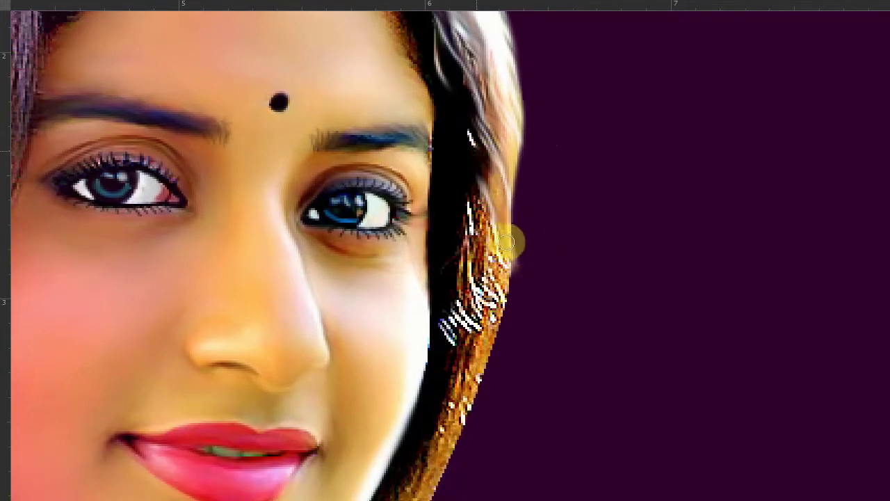
{"action": "mouse_move", "coordinate": [512, 299]}
{"action": "left_mouse_down"}
{"action": "mouse_move", "coordinate": [487, 256]}
{"action": "mouse_move", "coordinate": [491, 201]}
{"action": "mouse_move", "coordinate": [459, 173]}
{"action": "mouse_move", "coordinate": [501, 276]}
{"action": "mouse_move", "coordinate": [453, 222]}
{"action": "mouse_move", "coordinate": [483, 278]}
{"action": "mouse_move", "coordinate": [451, 258]}
{"action": "mouse_move", "coordinate": [494, 299]}
{"action": "mouse_move", "coordinate": [449, 274]}
{"action": "mouse_move", "coordinate": [494, 318]}
{"action": "mouse_move", "coordinate": [466, 237]}
{"action": "mouse_move", "coordinate": [448, 298]}
{"action": "mouse_move", "coordinate": [460, 188]}
{"action": "mouse_move", "coordinate": [450, 204]}
{"action": "mouse_move", "coordinate": [459, 255]}
{"action": "mouse_move", "coordinate": [445, 294]}
{"action": "mouse_move", "coordinate": [463, 201]}
{"action": "mouse_move", "coordinate": [414, 312]}
{"action": "mouse_move", "coordinate": [429, 234]}
{"action": "mouse_move", "coordinate": [452, 230]}
{"action": "mouse_move", "coordinate": [424, 249]}
{"action": "mouse_move", "coordinate": [405, 292]}
{"action": "mouse_move", "coordinate": [424, 219]}
{"action": "mouse_move", "coordinate": [367, 337]}
{"action": "mouse_move", "coordinate": [383, 274]}
{"action": "mouse_move", "coordinate": [379, 341]}
{"action": "mouse_move", "coordinate": [366, 369]}
{"action": "mouse_move", "coordinate": [378, 318]}
{"action": "mouse_move", "coordinate": [392, 306]}
{"action": "mouse_move", "coordinate": [416, 360]}
{"action": "mouse_move", "coordinate": [354, 342]}
{"action": "mouse_move", "coordinate": [338, 358]}
{"action": "mouse_move", "coordinate": [380, 413]}
{"action": "mouse_move", "coordinate": [355, 418]}
{"action": "mouse_move", "coordinate": [310, 374]}
{"action": "mouse_move", "coordinate": [342, 368]}
{"action": "mouse_move", "coordinate": [373, 399]}
{"action": "mouse_move", "coordinate": [318, 357]}
{"action": "mouse_move", "coordinate": [313, 402]}
{"action": "mouse_move", "coordinate": [364, 445]}
{"action": "mouse_move", "coordinate": [331, 351]}
{"action": "mouse_move", "coordinate": [368, 344]}
{"action": "mouse_move", "coordinate": [350, 312]}
{"action": "mouse_move", "coordinate": [374, 350]}
{"action": "mouse_move", "coordinate": [361, 298]}
{"action": "mouse_move", "coordinate": [392, 370]}
{"action": "mouse_move", "coordinate": [370, 282]}
{"action": "mouse_move", "coordinate": [389, 415]}
{"action": "mouse_move", "coordinate": [385, 265]}
{"action": "mouse_move", "coordinate": [380, 375]}
{"action": "mouse_move", "coordinate": [410, 232]}
{"action": "mouse_move", "coordinate": [405, 378]}
{"action": "mouse_move", "coordinate": [424, 227]}
{"action": "mouse_move", "coordinate": [411, 314]}
{"action": "mouse_move", "coordinate": [433, 199]}
{"action": "mouse_move", "coordinate": [427, 296]}
{"action": "mouse_move", "coordinate": [442, 189]}
{"action": "mouse_move", "coordinate": [434, 272]}
{"action": "left_mouse_up"}
Fit the image on screen, then smudge the hair wisps along the neck and scarf.
{"action": "right_click", "coordinate": [423, 343]}
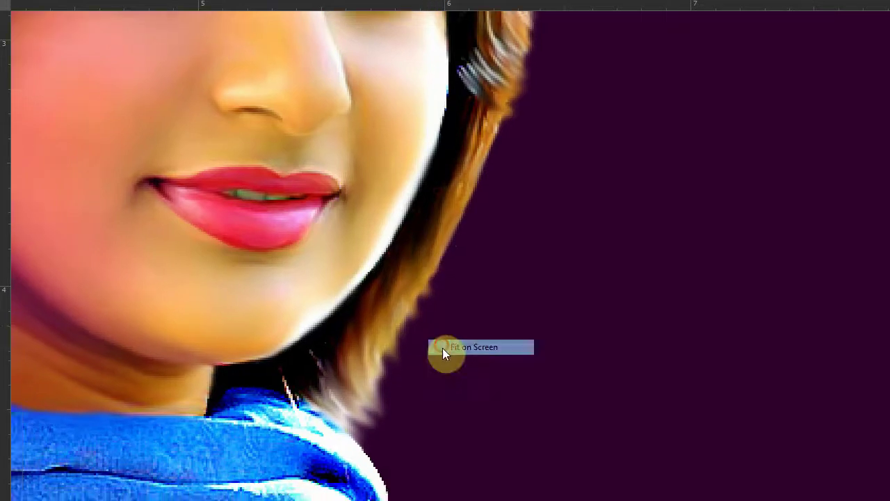
{"action": "left_click", "coordinate": [441, 348]}
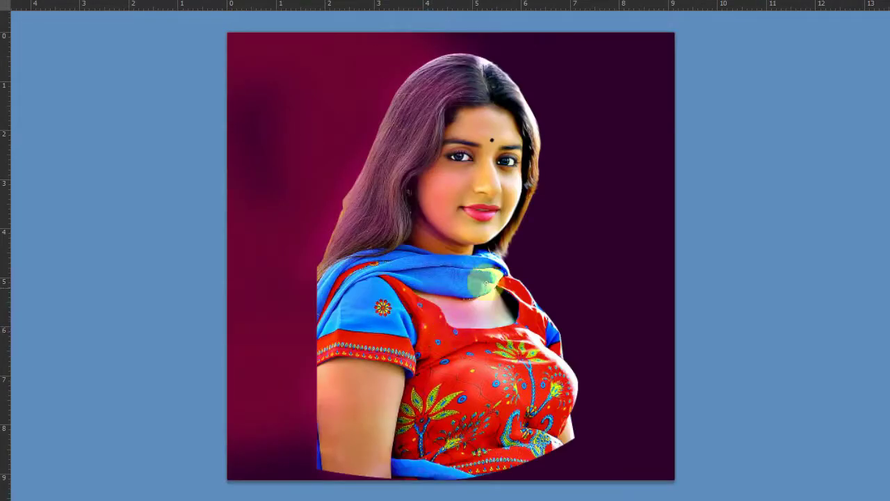
{"action": "scroll", "coordinate": [539, 253], "scroll_direction": "up", "scroll_amount": 5}
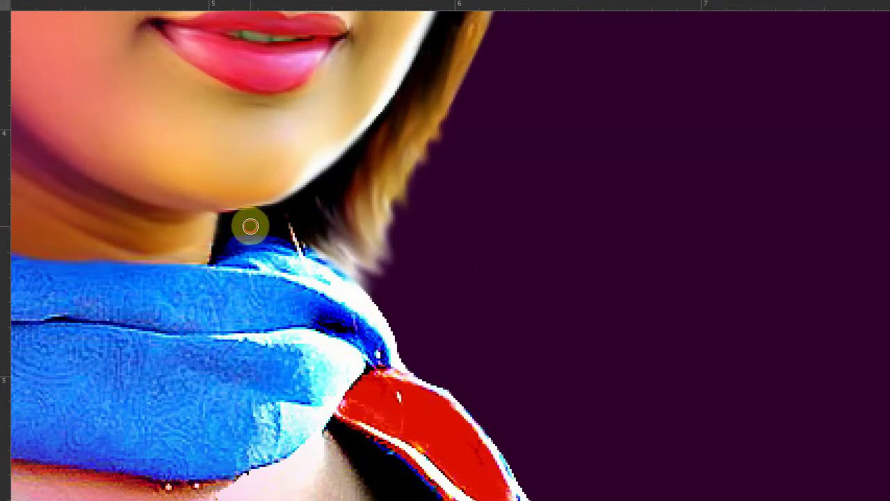
{"action": "left_click_drag", "start_coordinate": [250, 226], "coordinate": [360, 273]}
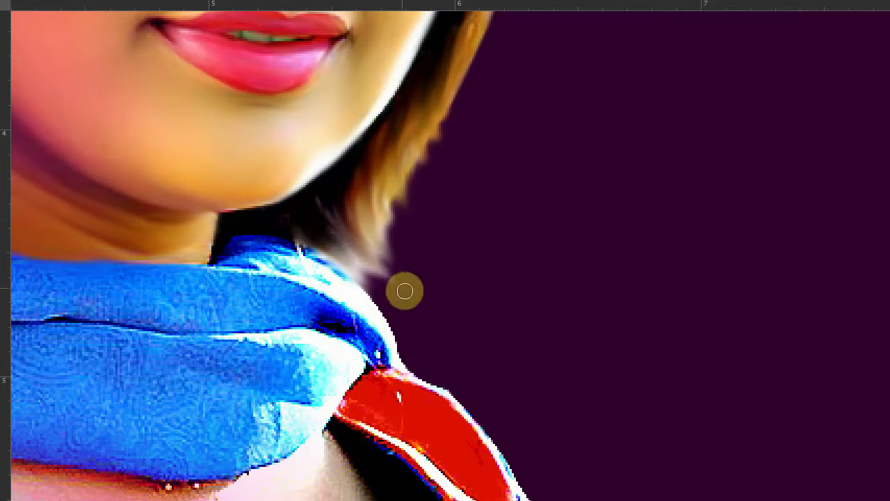
{"action": "mouse_move", "coordinate": [319, 201]}
{"action": "left_mouse_down"}
{"action": "mouse_move", "coordinate": [350, 259]}
{"action": "mouse_move", "coordinate": [400, 306]}
{"action": "left_mouse_up"}
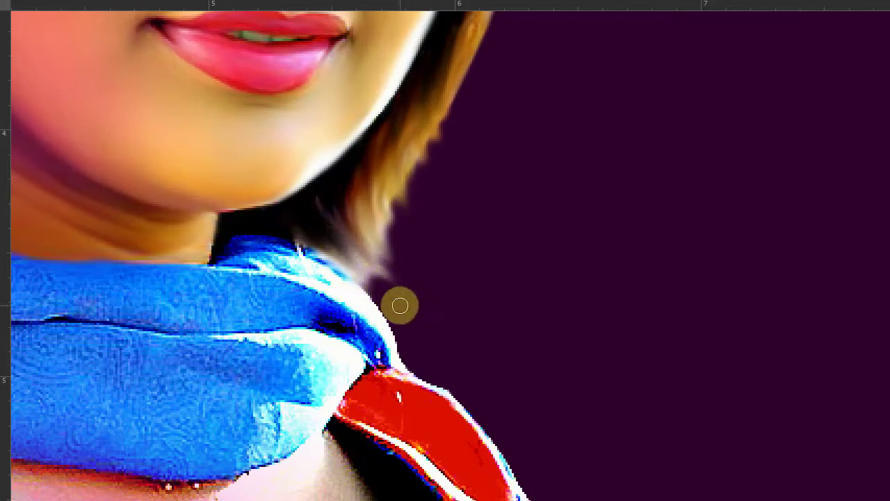
Zoom in on the crown and tilt the canvas view around it.
{"action": "scroll", "coordinate": [400, 305], "scroll_direction": "down", "scroll_amount": 2}
{"action": "scroll", "coordinate": [400, 305], "scroll_direction": "down", "scroll_amount": 2}
{"action": "scroll", "coordinate": [429, 270], "scroll_direction": "up", "scroll_amount": 5}
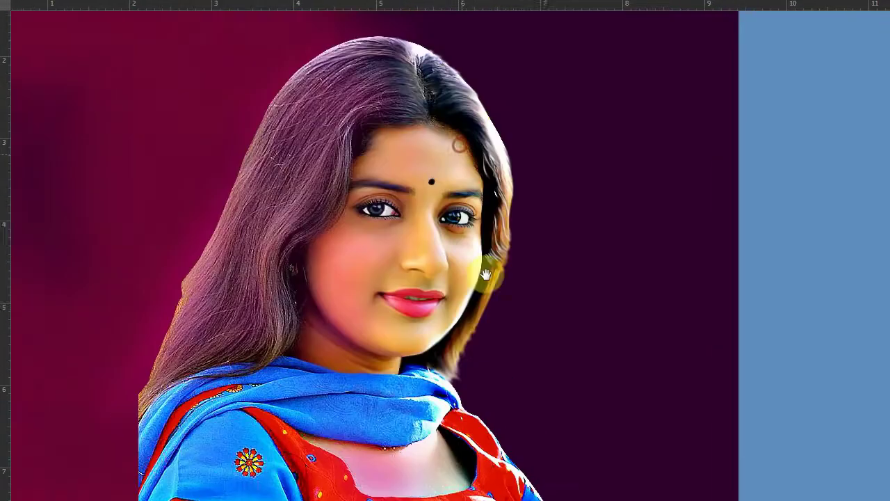
{"action": "scroll", "coordinate": [481, 266], "scroll_direction": "up", "scroll_amount": 1}
{"action": "scroll", "coordinate": [392, 79], "scroll_direction": "up", "scroll_amount": 2}
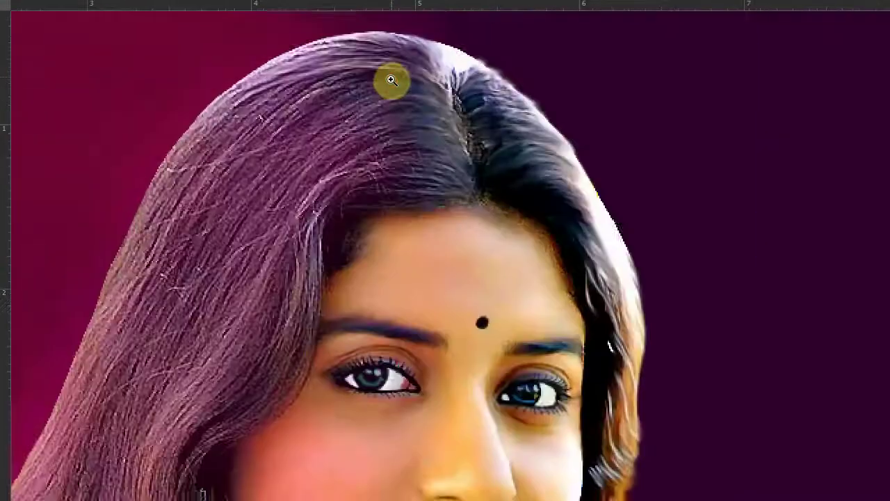
{"action": "scroll", "coordinate": [441, 173], "scroll_direction": "up", "scroll_amount": 1}
{"action": "scroll", "coordinate": [466, 185], "scroll_direction": "up", "scroll_amount": 1}
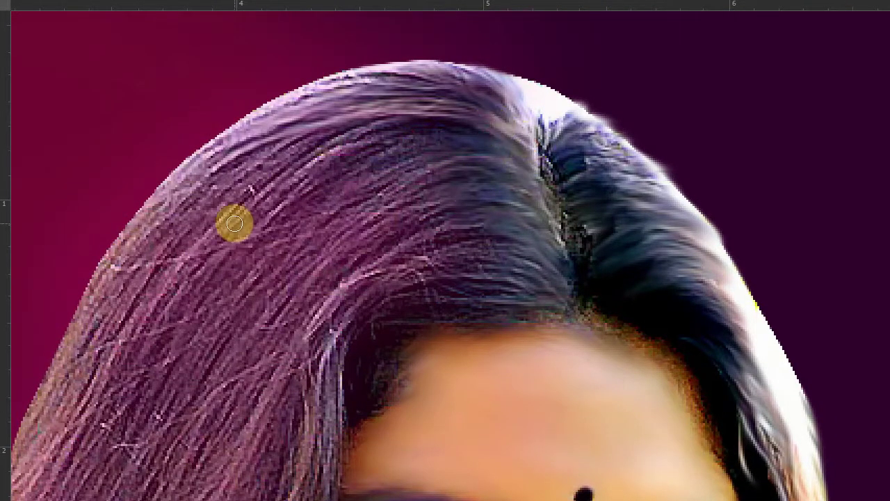
{"action": "left_click_drag", "start_coordinate": [459, 321], "coordinate": [471, 272]}
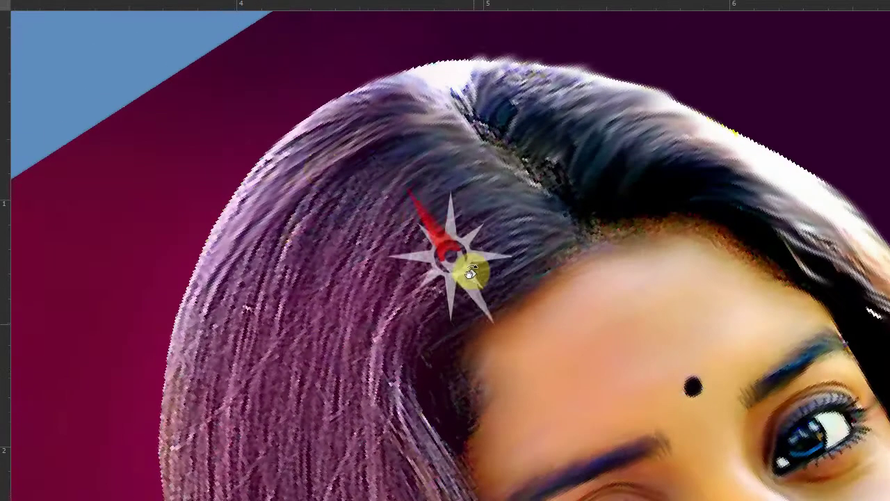
Set the Smudge brush size to 15 and rotate the view to follow the hair's curve.
{"action": "key", "text": "f"}
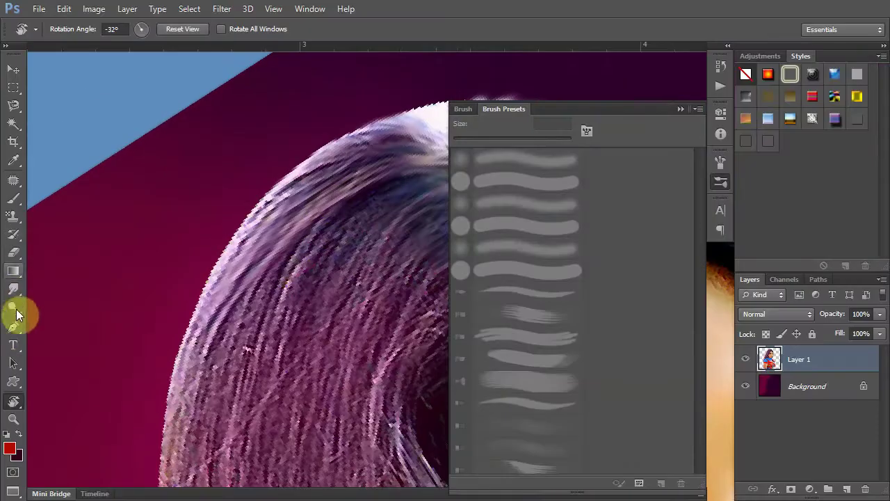
{"action": "left_click", "coordinate": [14, 287]}
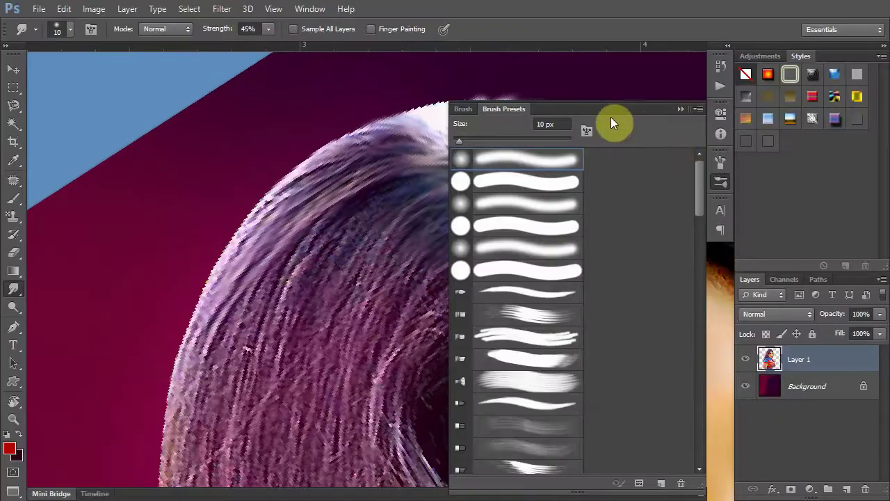
{"action": "left_click", "coordinate": [681, 109]}
{"action": "scroll", "coordinate": [453, 163], "scroll_direction": "down", "scroll_amount": 1}
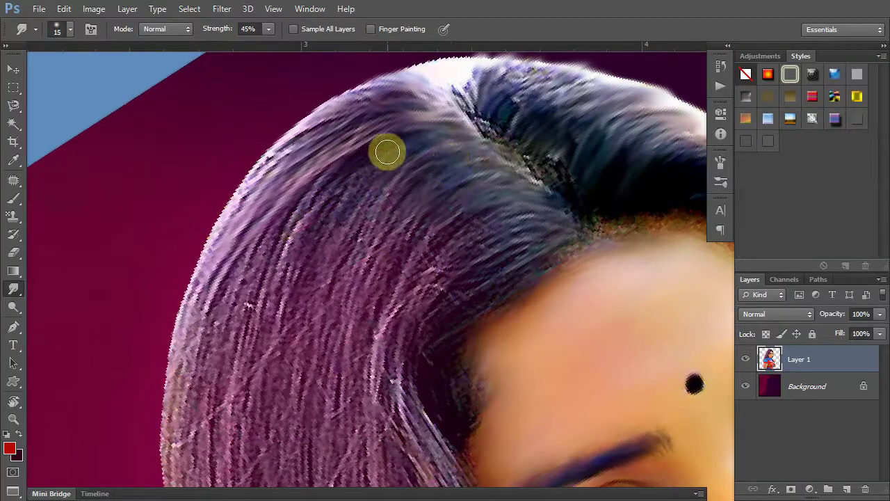
{"action": "left_click_drag", "start_coordinate": [307, 307], "coordinate": [317, 252]}
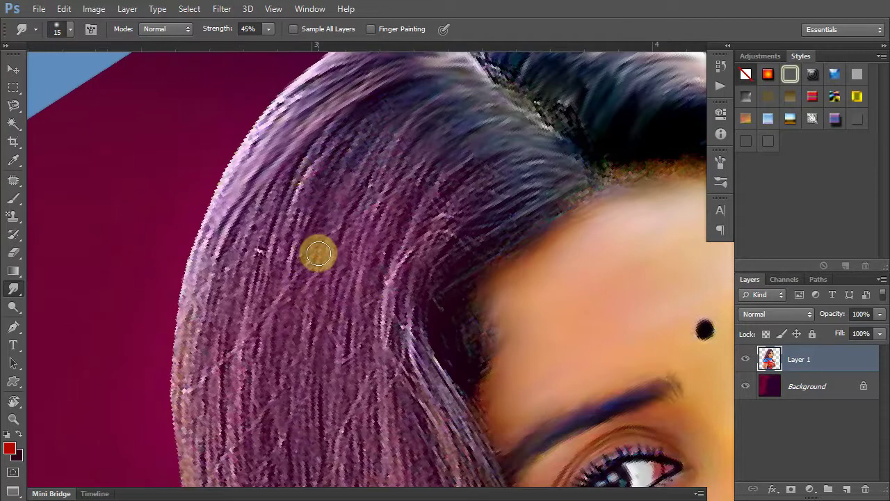
{"action": "key", "text": "r"}
{"action": "mouse_move", "coordinate": [497, 224]}
{"action": "left_mouse_down"}
{"action": "mouse_move", "coordinate": [480, 329]}
{"action": "mouse_move", "coordinate": [483, 318]}
{"action": "left_mouse_up"}
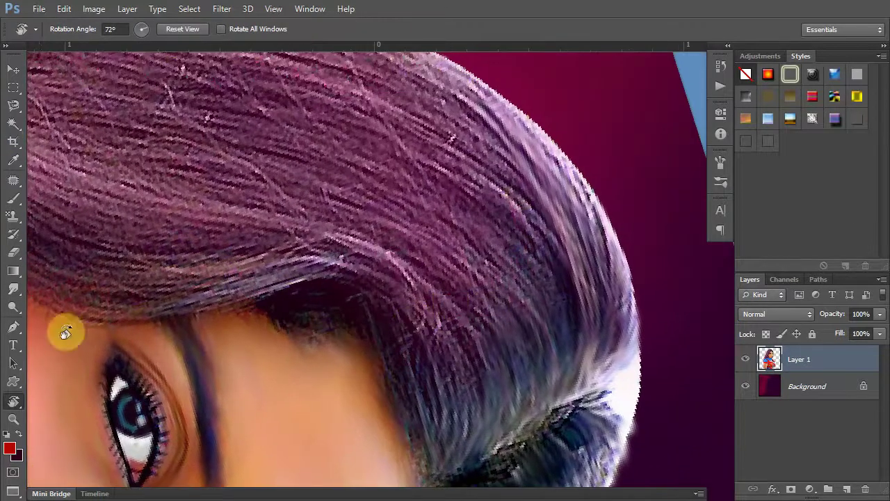
Smear the side hair into strands along its curve, smoothing the top edge.
{"action": "left_click", "coordinate": [54, 288]}
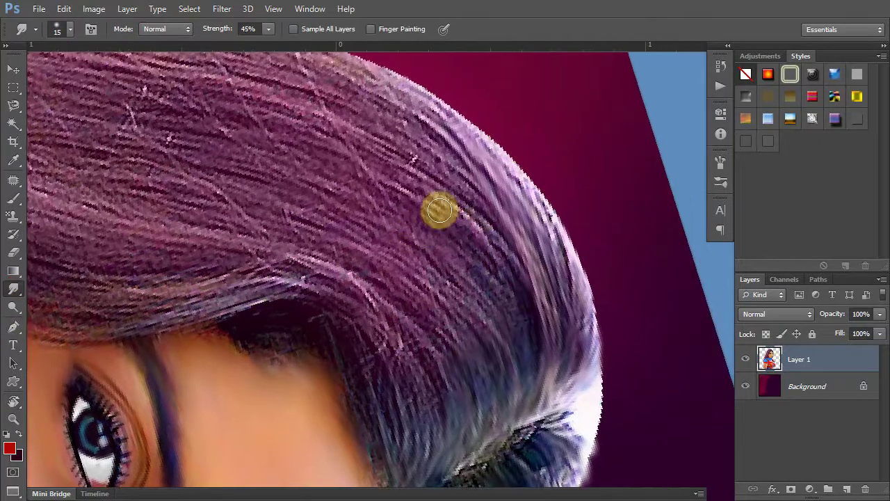
{"action": "left_click_drag", "start_coordinate": [368, 174], "coordinate": [528, 303]}
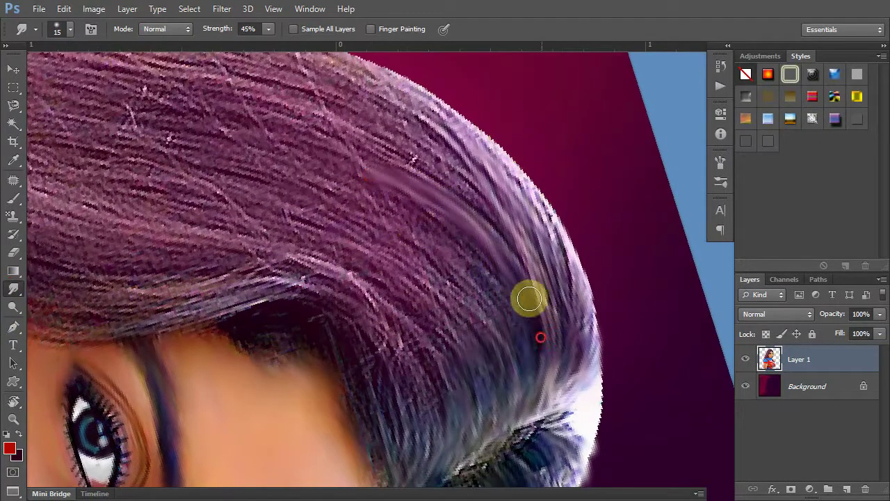
{"action": "left_click_drag", "start_coordinate": [358, 144], "coordinate": [499, 239]}
{"action": "left_click_drag", "start_coordinate": [343, 123], "coordinate": [478, 201]}
{"action": "mouse_move", "coordinate": [367, 114]}
{"action": "left_mouse_down"}
{"action": "mouse_move", "coordinate": [441, 146]}
{"action": "mouse_move", "coordinate": [478, 181]}
{"action": "left_mouse_up"}
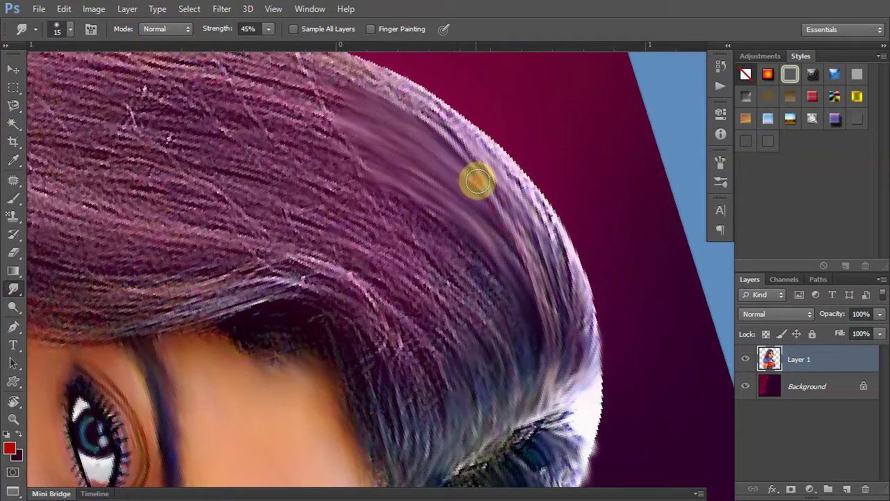
{"action": "left_click_drag", "start_coordinate": [339, 73], "coordinate": [480, 156]}
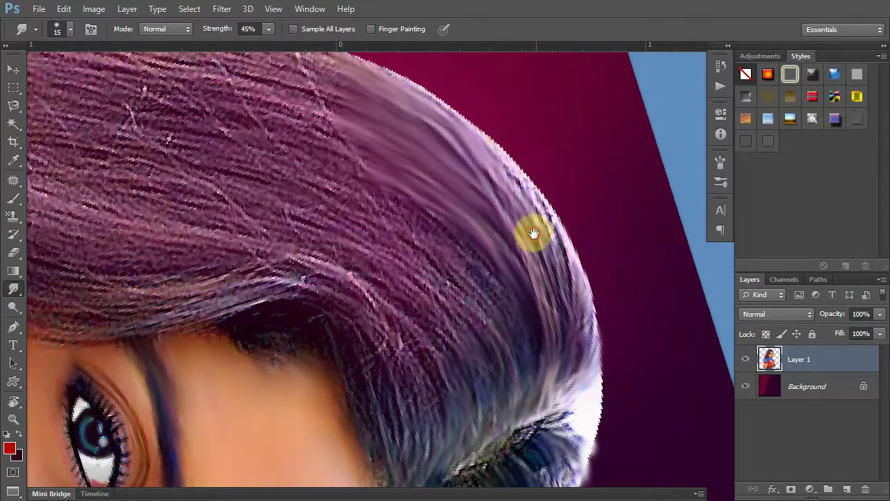
Smear the lower side hair down-right into flowing strokes, then tilt the view slightly.
{"action": "left_click_drag", "start_coordinate": [533, 234], "coordinate": [516, 171]}
{"action": "mouse_move", "coordinate": [353, 129]}
{"action": "left_mouse_down"}
{"action": "mouse_move", "coordinate": [460, 197]}
{"action": "mouse_move", "coordinate": [508, 286]}
{"action": "left_mouse_up"}
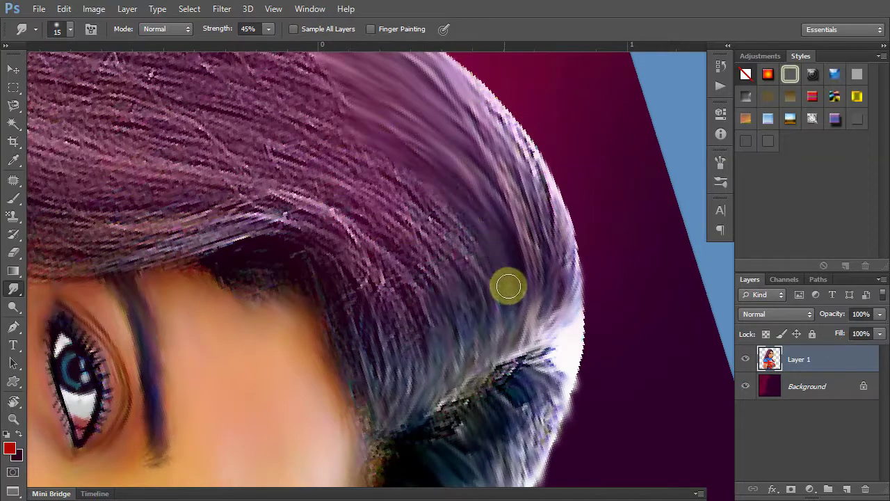
{"action": "left_click_drag", "start_coordinate": [382, 165], "coordinate": [495, 286]}
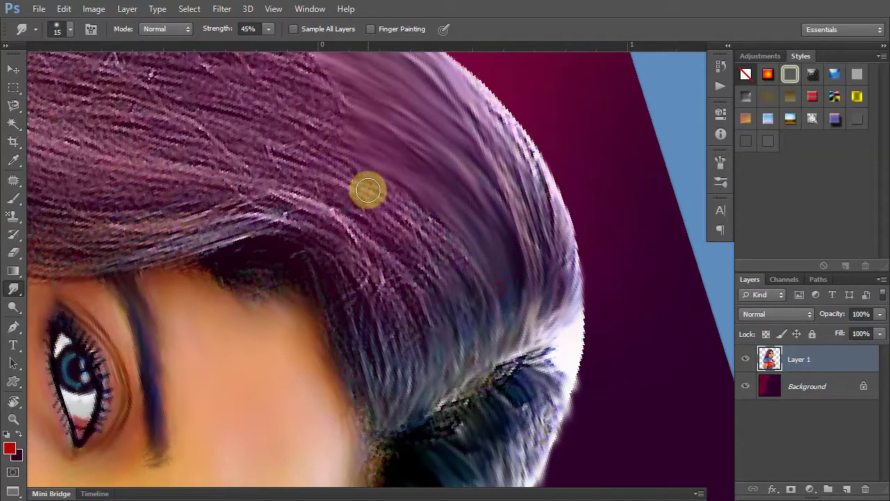
{"action": "left_click_drag", "start_coordinate": [392, 183], "coordinate": [490, 298]}
{"action": "left_click_drag", "start_coordinate": [331, 180], "coordinate": [473, 300]}
{"action": "left_click_drag", "start_coordinate": [392, 260], "coordinate": [416, 199]}
{"action": "left_click_drag", "start_coordinate": [366, 154], "coordinate": [467, 225]}
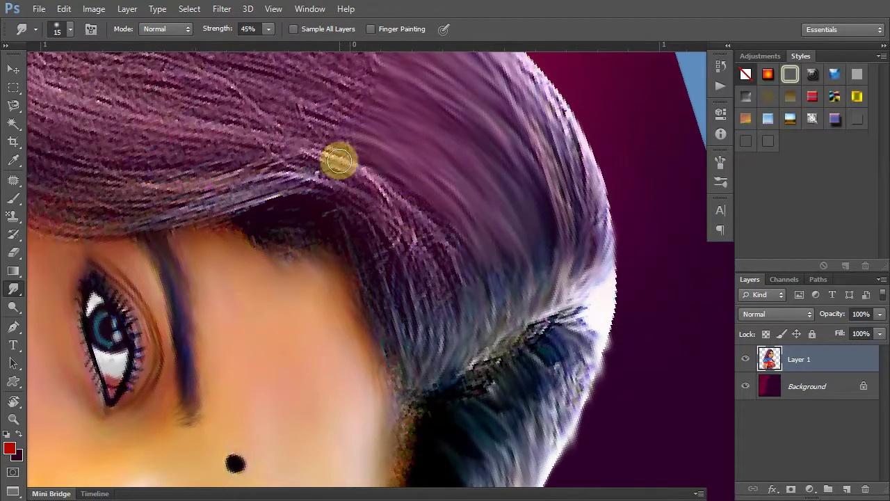
{"action": "mouse_move", "coordinate": [319, 156]}
{"action": "left_mouse_down"}
{"action": "mouse_move", "coordinate": [457, 271]}
{"action": "mouse_move", "coordinate": [452, 242]}
{"action": "left_mouse_up"}
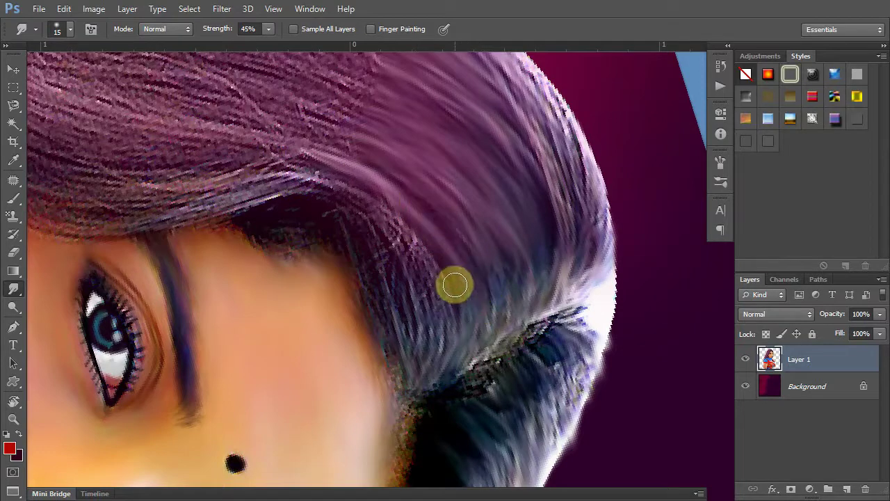
{"action": "key", "text": "r"}
{"action": "mouse_move", "coordinate": [577, 304]}
{"action": "left_mouse_down"}
{"action": "mouse_move", "coordinate": [536, 183]}
{"action": "mouse_move", "coordinate": [547, 192]}
{"action": "left_mouse_up"}
{"action": "scroll", "coordinate": [547, 167], "scroll_direction": "down", "scroll_amount": 5}
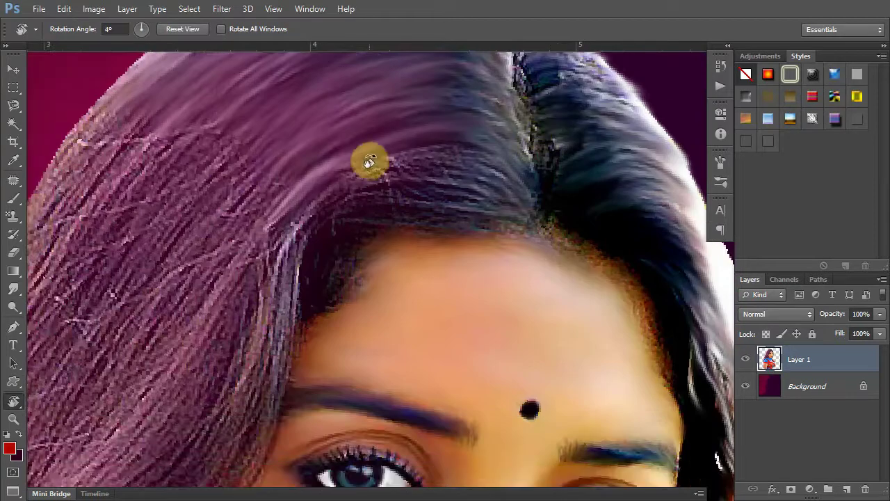
Soften the forehead hairline and pull a hair strand down toward the cheek.
{"action": "left_click", "coordinate": [15, 290]}
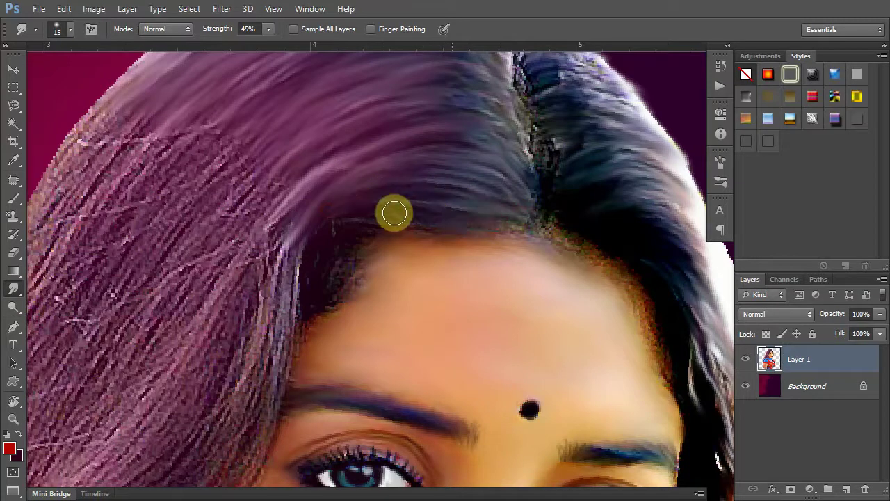
{"action": "scroll", "coordinate": [480, 219], "scroll_direction": "down", "scroll_amount": 2}
{"action": "scroll", "coordinate": [453, 187], "scroll_direction": "up", "scroll_amount": 2}
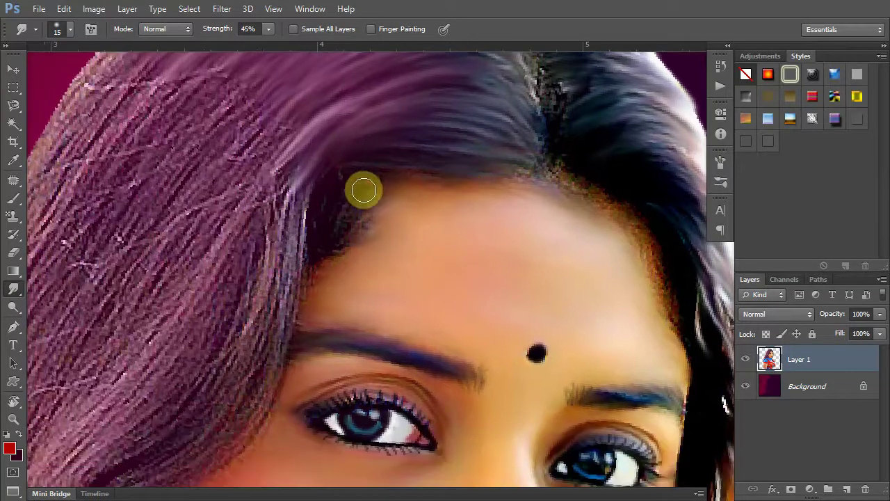
{"action": "mouse_move", "coordinate": [311, 224]}
{"action": "left_mouse_down"}
{"action": "mouse_move", "coordinate": [356, 211]}
{"action": "mouse_move", "coordinate": [347, 227]}
{"action": "mouse_move", "coordinate": [313, 202]}
{"action": "mouse_move", "coordinate": [288, 279]}
{"action": "left_mouse_up"}
{"action": "left_click_drag", "start_coordinate": [283, 341], "coordinate": [275, 258]}
{"action": "left_click_drag", "start_coordinate": [289, 201], "coordinate": [253, 348]}
{"action": "mouse_move", "coordinate": [265, 315]}
{"action": "left_mouse_down"}
{"action": "mouse_move", "coordinate": [326, 190]}
{"action": "mouse_move", "coordinate": [205, 342]}
{"action": "mouse_move", "coordinate": [315, 248]}
{"action": "mouse_move", "coordinate": [277, 317]}
{"action": "mouse_move", "coordinate": [187, 361]}
{"action": "mouse_move", "coordinate": [314, 265]}
{"action": "left_mouse_up"}
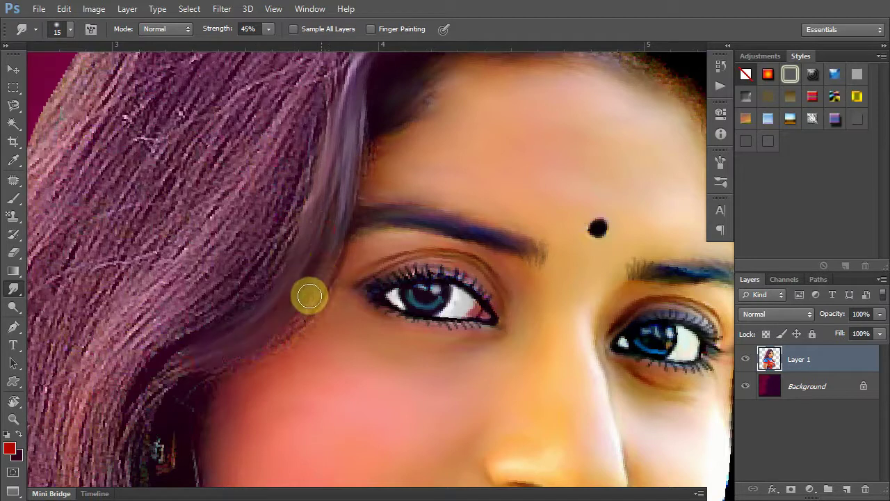
Smooth the hair edge beside the cheek and earring down toward the collar.
{"action": "mouse_move", "coordinate": [271, 327]}
{"action": "left_mouse_down"}
{"action": "mouse_move", "coordinate": [216, 354]}
{"action": "mouse_move", "coordinate": [286, 318]}
{"action": "mouse_move", "coordinate": [330, 239]}
{"action": "mouse_move", "coordinate": [242, 292]}
{"action": "mouse_move", "coordinate": [288, 219]}
{"action": "left_mouse_up"}
{"action": "mouse_move", "coordinate": [220, 279]}
{"action": "left_mouse_down"}
{"action": "mouse_move", "coordinate": [213, 318]}
{"action": "mouse_move", "coordinate": [290, 199]}
{"action": "left_mouse_up"}
{"action": "left_click_drag", "start_coordinate": [250, 277], "coordinate": [259, 172]}
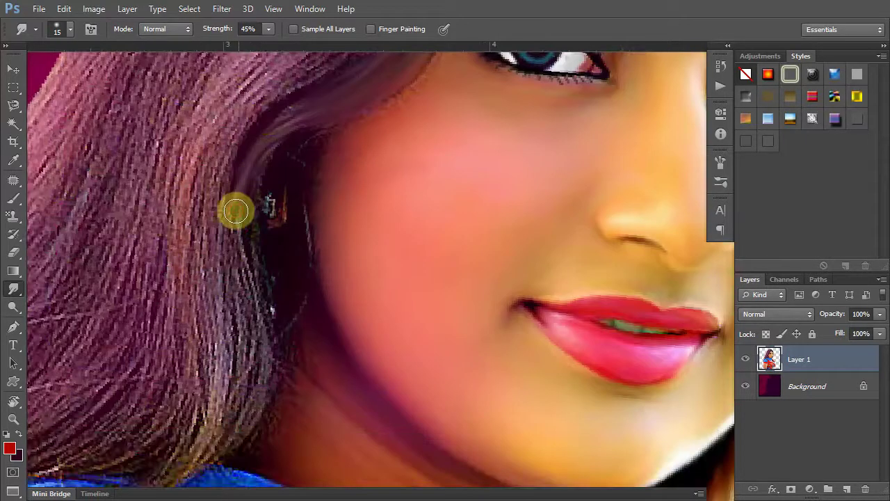
{"action": "mouse_move", "coordinate": [244, 281]}
{"action": "left_mouse_down"}
{"action": "mouse_move", "coordinate": [269, 361]}
{"action": "mouse_move", "coordinate": [298, 280]}
{"action": "left_mouse_up"}
{"action": "mouse_move", "coordinate": [256, 324]}
{"action": "left_mouse_down"}
{"action": "mouse_move", "coordinate": [219, 388]}
{"action": "mouse_move", "coordinate": [285, 223]}
{"action": "mouse_move", "coordinate": [264, 333]}
{"action": "mouse_move", "coordinate": [290, 264]}
{"action": "mouse_move", "coordinate": [262, 360]}
{"action": "mouse_move", "coordinate": [274, 363]}
{"action": "left_mouse_up"}
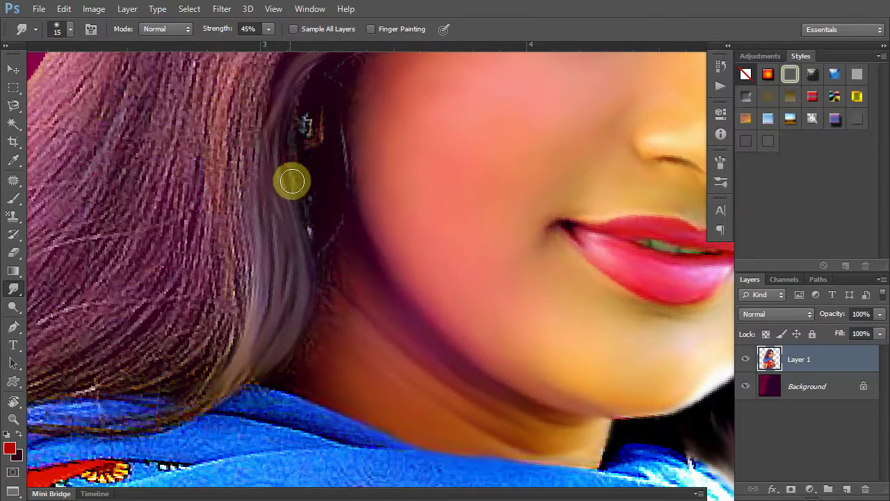
{"action": "scroll", "coordinate": [306, 202], "scroll_direction": "up", "scroll_amount": 3}
Pull lighter hair strands diagonally down-left and smear the light streak further downward.
{"action": "mouse_move", "coordinate": [258, 167]}
{"action": "left_mouse_down"}
{"action": "mouse_move", "coordinate": [323, 249]}
{"action": "mouse_move", "coordinate": [318, 362]}
{"action": "left_mouse_up"}
{"action": "mouse_move", "coordinate": [306, 181]}
{"action": "left_mouse_down"}
{"action": "mouse_move", "coordinate": [341, 334]}
{"action": "mouse_move", "coordinate": [422, 202]}
{"action": "mouse_move", "coordinate": [447, 132]}
{"action": "left_mouse_up"}
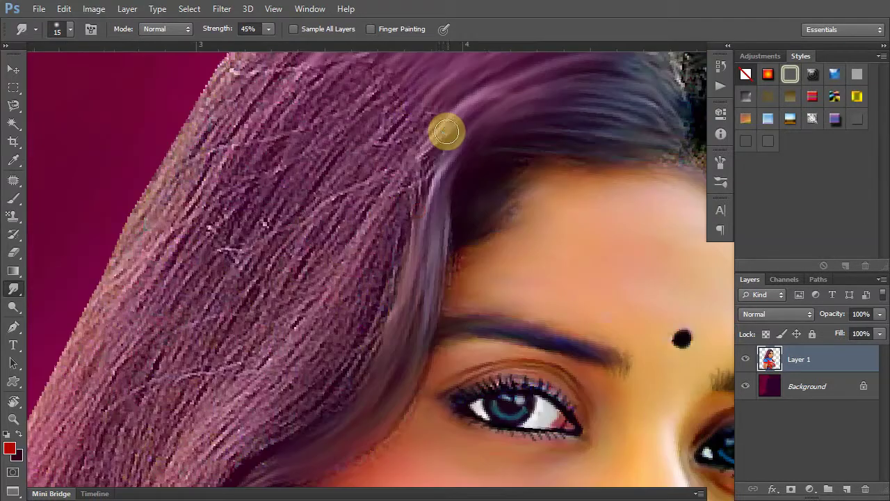
{"action": "mouse_move", "coordinate": [423, 162]}
{"action": "left_mouse_down"}
{"action": "mouse_move", "coordinate": [322, 310]}
{"action": "mouse_move", "coordinate": [226, 412]}
{"action": "left_mouse_up"}
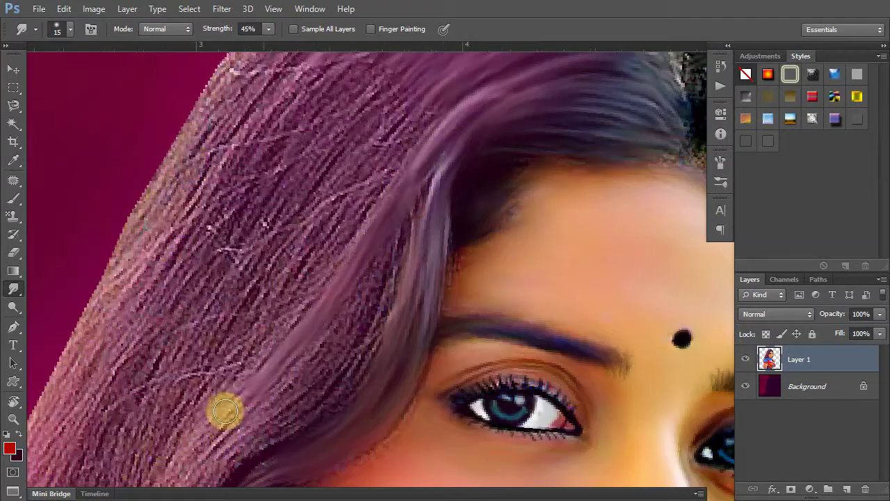
{"action": "mouse_move", "coordinate": [425, 189]}
{"action": "left_mouse_down"}
{"action": "mouse_move", "coordinate": [375, 332]}
{"action": "mouse_move", "coordinate": [319, 410]}
{"action": "left_mouse_up"}
{"action": "mouse_move", "coordinate": [380, 264]}
{"action": "left_mouse_down"}
{"action": "mouse_move", "coordinate": [331, 347]}
{"action": "mouse_move", "coordinate": [251, 427]}
{"action": "left_mouse_up"}
{"action": "left_click_drag", "start_coordinate": [363, 346], "coordinate": [292, 411]}
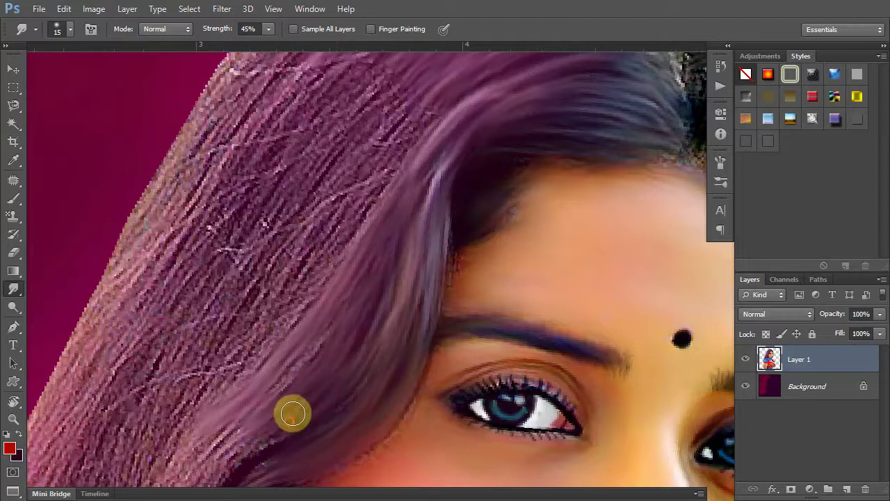
{"action": "mouse_move", "coordinate": [318, 348]}
{"action": "left_mouse_down"}
{"action": "mouse_move", "coordinate": [259, 403]}
{"action": "mouse_move", "coordinate": [403, 193]}
{"action": "mouse_move", "coordinate": [369, 165]}
{"action": "mouse_move", "coordinate": [304, 225]}
{"action": "mouse_move", "coordinate": [292, 308]}
{"action": "mouse_move", "coordinate": [297, 257]}
{"action": "mouse_move", "coordinate": [350, 124]}
{"action": "mouse_move", "coordinate": [314, 158]}
{"action": "left_mouse_up"}
{"action": "mouse_move", "coordinate": [282, 216]}
{"action": "left_mouse_down"}
{"action": "mouse_move", "coordinate": [260, 322]}
{"action": "mouse_move", "coordinate": [254, 438]}
{"action": "mouse_move", "coordinate": [282, 257]}
{"action": "mouse_move", "coordinate": [275, 410]}
{"action": "mouse_move", "coordinate": [343, 219]}
{"action": "left_mouse_up"}
{"action": "left_click_drag", "start_coordinate": [345, 251], "coordinate": [316, 343]}
{"action": "mouse_move", "coordinate": [293, 376]}
{"action": "left_mouse_down"}
{"action": "mouse_move", "coordinate": [318, 288]}
{"action": "mouse_move", "coordinate": [290, 352]}
{"action": "left_mouse_up"}
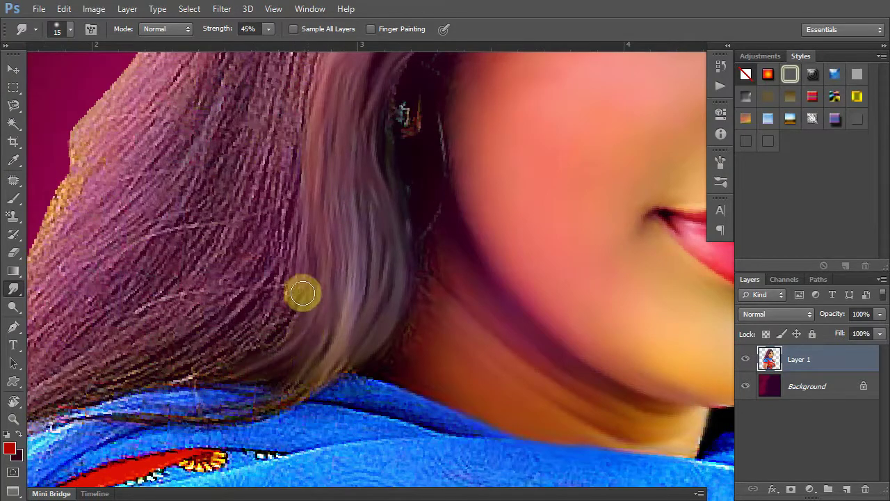
Smear the strands down along the outer hair edge from the collar upward.
{"action": "left_click", "coordinate": [207, 359]}
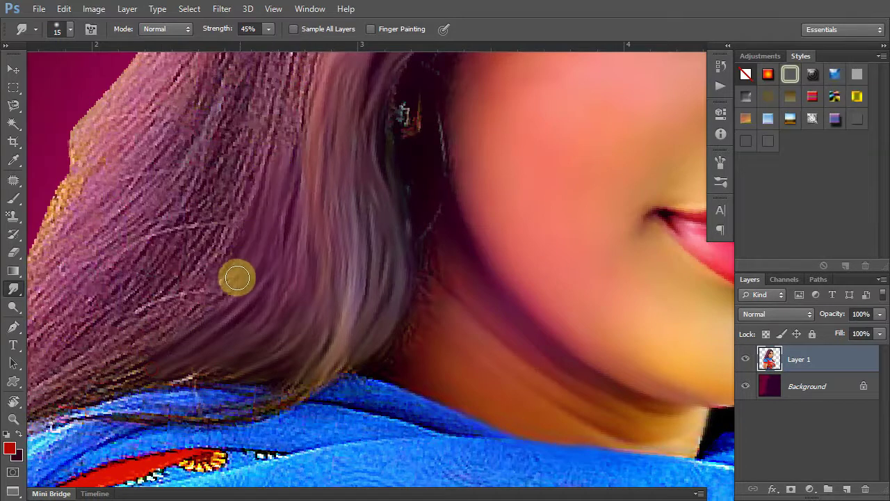
{"action": "scroll", "coordinate": [278, 282], "scroll_direction": "up", "scroll_amount": 5}
{"action": "scroll", "coordinate": [342, 207], "scroll_direction": "up", "scroll_amount": 1}
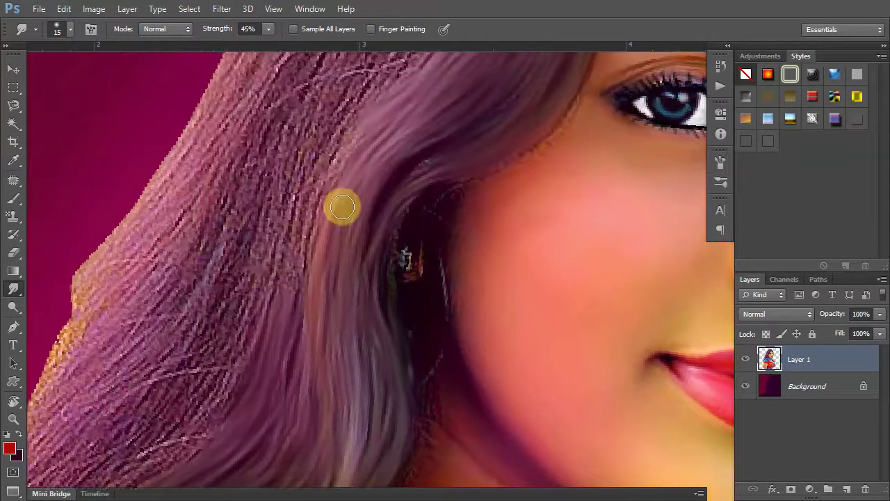
{"action": "mouse_move", "coordinate": [349, 148]}
{"action": "left_mouse_down"}
{"action": "mouse_move", "coordinate": [312, 205]}
{"action": "mouse_move", "coordinate": [301, 284]}
{"action": "left_mouse_up"}
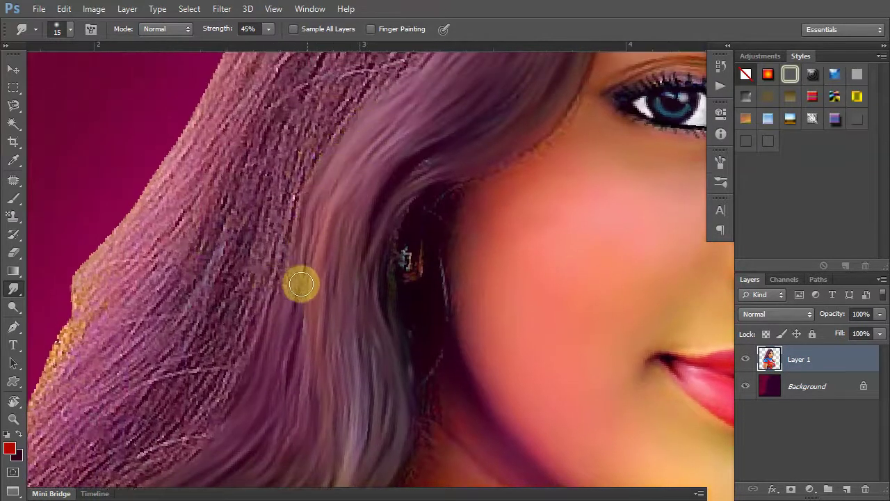
{"action": "left_click", "coordinate": [344, 151]}
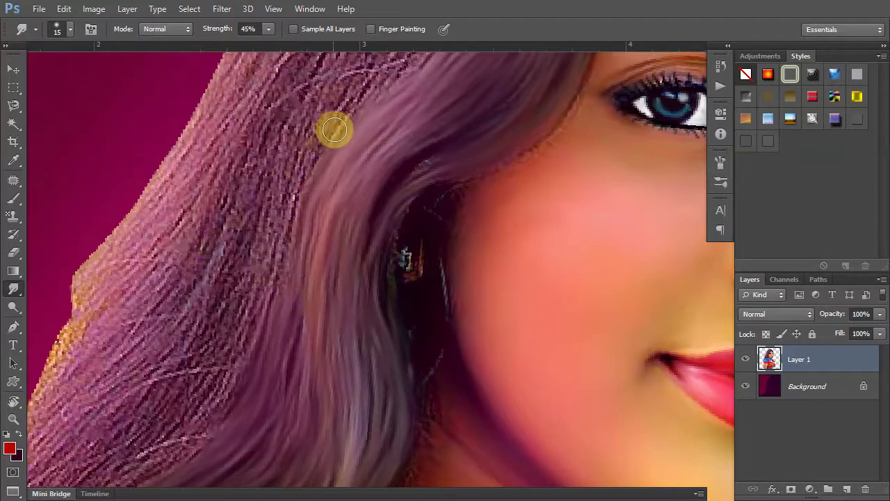
{"action": "left_click_drag", "start_coordinate": [318, 153], "coordinate": [272, 308]}
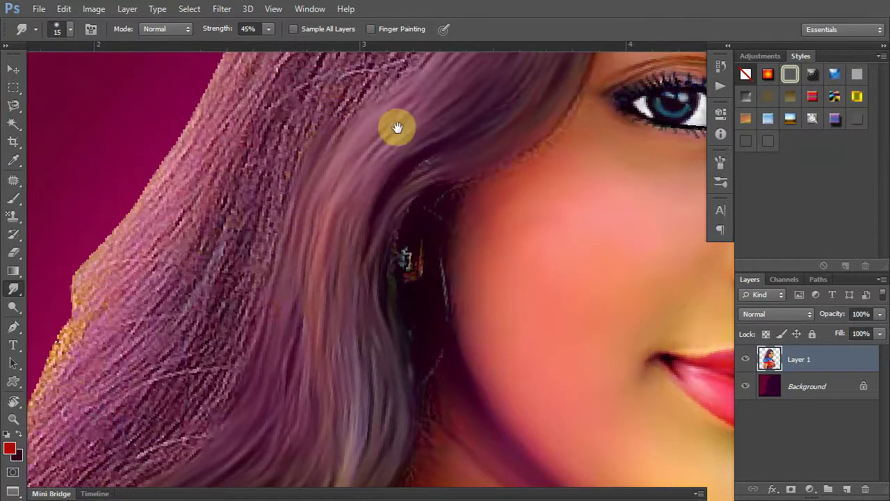
{"action": "left_click_drag", "start_coordinate": [398, 127], "coordinate": [340, 314]}
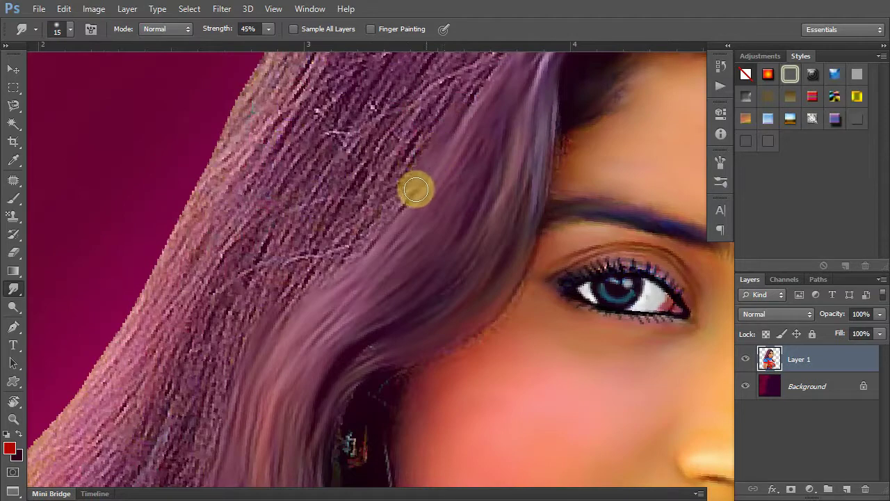
{"action": "left_click_drag", "start_coordinate": [325, 261], "coordinate": [267, 314]}
{"action": "left_click", "coordinate": [352, 247]}
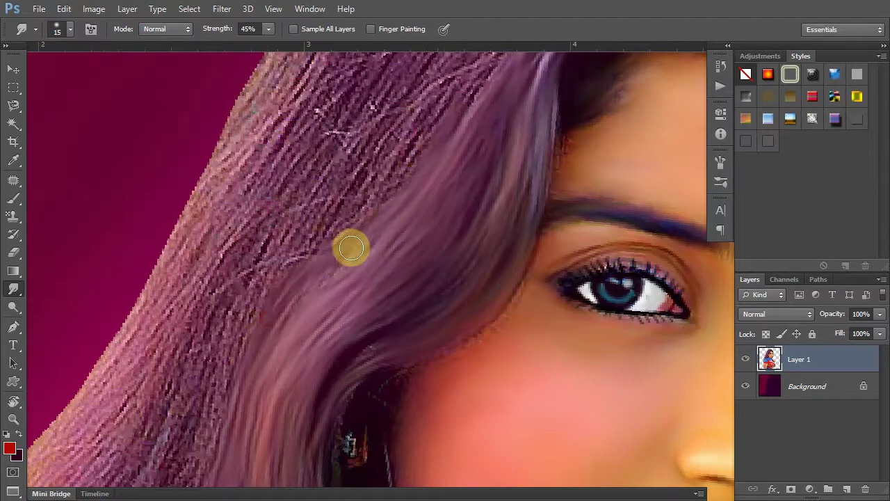
Smear the hair strands up-right across the hair above the eye.
{"action": "mouse_move", "coordinate": [409, 199]}
{"action": "left_mouse_down"}
{"action": "mouse_move", "coordinate": [402, 189]}
{"action": "mouse_move", "coordinate": [466, 116]}
{"action": "mouse_move", "coordinate": [410, 192]}
{"action": "left_mouse_up"}
{"action": "mouse_move", "coordinate": [347, 268]}
{"action": "left_mouse_down"}
{"action": "mouse_move", "coordinate": [431, 104]}
{"action": "mouse_move", "coordinate": [416, 142]}
{"action": "left_mouse_up"}
{"action": "mouse_move", "coordinate": [337, 273]}
{"action": "left_mouse_down"}
{"action": "mouse_move", "coordinate": [400, 123]}
{"action": "mouse_move", "coordinate": [320, 246]}
{"action": "left_mouse_up"}
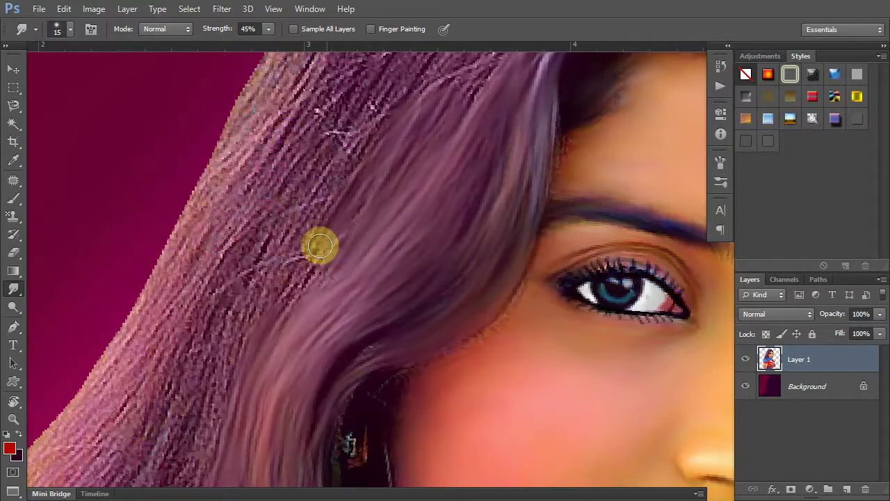
{"action": "left_click_drag", "start_coordinate": [275, 315], "coordinate": [325, 256]}
{"action": "left_click_drag", "start_coordinate": [304, 289], "coordinate": [342, 192]}
{"action": "left_click_drag", "start_coordinate": [455, 169], "coordinate": [348, 341]}
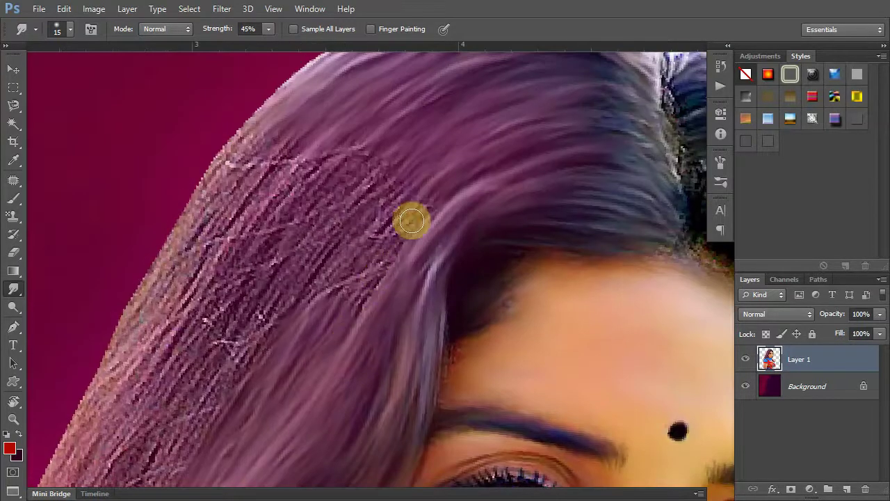
Smooth the scratchy texture and jagged outer edge of the long hair.
{"action": "mouse_move", "coordinate": [434, 195]}
{"action": "left_mouse_down"}
{"action": "mouse_move", "coordinate": [350, 304]}
{"action": "mouse_move", "coordinate": [413, 179]}
{"action": "mouse_move", "coordinate": [322, 287]}
{"action": "mouse_move", "coordinate": [375, 242]}
{"action": "mouse_move", "coordinate": [328, 320]}
{"action": "mouse_move", "coordinate": [407, 168]}
{"action": "mouse_move", "coordinate": [305, 284]}
{"action": "left_mouse_up"}
{"action": "mouse_move", "coordinate": [273, 328]}
{"action": "left_mouse_down"}
{"action": "mouse_move", "coordinate": [377, 155]}
{"action": "mouse_move", "coordinate": [260, 286]}
{"action": "mouse_move", "coordinate": [242, 320]}
{"action": "mouse_move", "coordinate": [292, 221]}
{"action": "mouse_move", "coordinate": [372, 165]}
{"action": "mouse_move", "coordinate": [341, 185]}
{"action": "mouse_move", "coordinate": [244, 341]}
{"action": "mouse_move", "coordinate": [366, 144]}
{"action": "mouse_move", "coordinate": [330, 174]}
{"action": "mouse_move", "coordinate": [230, 335]}
{"action": "left_mouse_up"}
{"action": "mouse_move", "coordinate": [230, 335]}
{"action": "left_mouse_down"}
{"action": "mouse_move", "coordinate": [349, 144]}
{"action": "mouse_move", "coordinate": [285, 223]}
{"action": "mouse_move", "coordinate": [227, 328]}
{"action": "mouse_move", "coordinate": [310, 165]}
{"action": "mouse_move", "coordinate": [211, 313]}
{"action": "left_mouse_up"}
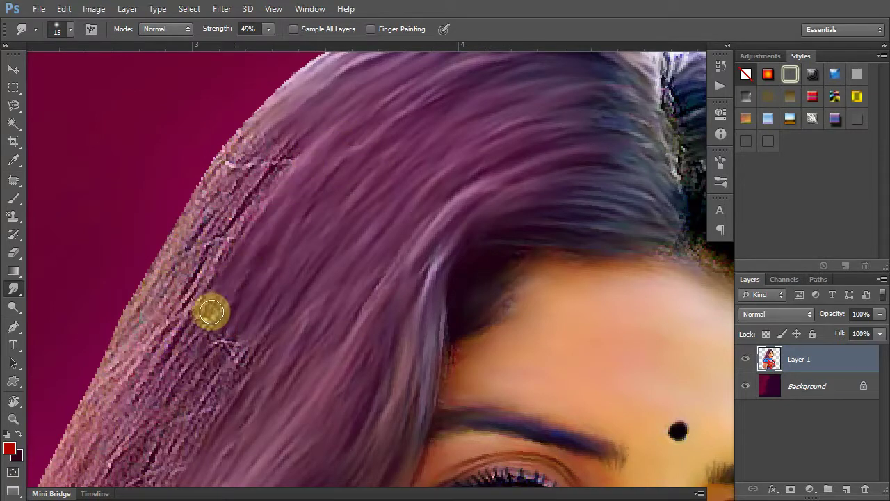
{"action": "mouse_move", "coordinate": [294, 155]}
{"action": "left_mouse_down"}
{"action": "mouse_move", "coordinate": [212, 262]}
{"action": "mouse_move", "coordinate": [215, 281]}
{"action": "mouse_move", "coordinate": [290, 118]}
{"action": "mouse_move", "coordinate": [159, 295]}
{"action": "mouse_move", "coordinate": [246, 199]}
{"action": "mouse_move", "coordinate": [163, 323]}
{"action": "left_mouse_up"}
{"action": "mouse_move", "coordinate": [229, 190]}
{"action": "left_mouse_down"}
{"action": "mouse_move", "coordinate": [249, 132]}
{"action": "mouse_move", "coordinate": [165, 237]}
{"action": "mouse_move", "coordinate": [139, 285]}
{"action": "left_mouse_up"}
{"action": "mouse_move", "coordinate": [139, 285]}
{"action": "left_mouse_down"}
{"action": "mouse_move", "coordinate": [272, 202]}
{"action": "mouse_move", "coordinate": [252, 300]}
{"action": "mouse_move", "coordinate": [344, 113]}
{"action": "mouse_move", "coordinate": [336, 199]}
{"action": "mouse_move", "coordinate": [382, 125]}
{"action": "mouse_move", "coordinate": [327, 199]}
{"action": "mouse_move", "coordinate": [348, 132]}
{"action": "mouse_move", "coordinate": [266, 290]}
{"action": "left_mouse_up"}
{"action": "mouse_move", "coordinate": [247, 337]}
{"action": "left_mouse_down"}
{"action": "mouse_move", "coordinate": [336, 119]}
{"action": "mouse_move", "coordinate": [233, 301]}
{"action": "left_mouse_up"}
{"action": "mouse_move", "coordinate": [215, 340]}
{"action": "left_mouse_down"}
{"action": "mouse_move", "coordinate": [324, 98]}
{"action": "mouse_move", "coordinate": [185, 318]}
{"action": "mouse_move", "coordinate": [256, 231]}
{"action": "mouse_move", "coordinate": [225, 269]}
{"action": "mouse_move", "coordinate": [182, 362]}
{"action": "left_mouse_up"}
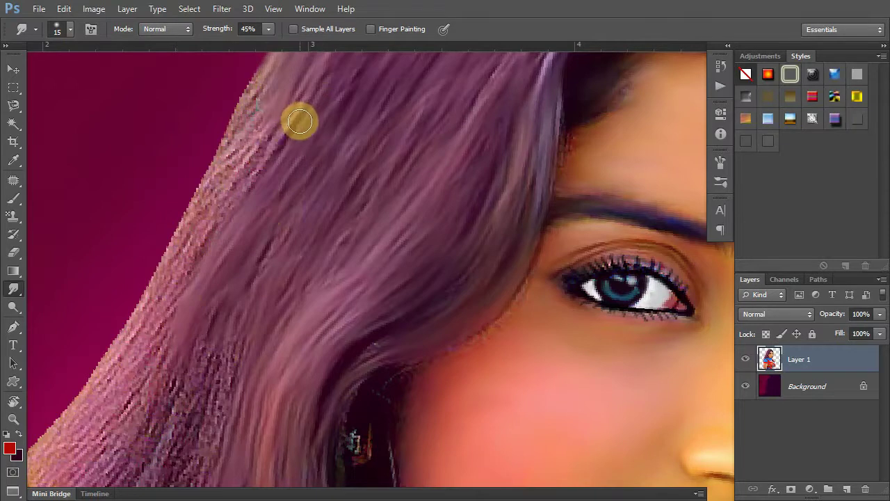
Smooth the jagged outer hair edge near the earring with down-left strokes.
{"action": "mouse_move", "coordinate": [284, 136]}
{"action": "left_mouse_down"}
{"action": "mouse_move", "coordinate": [191, 293]}
{"action": "mouse_move", "coordinate": [166, 362]}
{"action": "left_mouse_up"}
{"action": "left_click_drag", "start_coordinate": [167, 361], "coordinate": [225, 209]}
{"action": "mouse_move", "coordinate": [274, 114]}
{"action": "left_mouse_down"}
{"action": "mouse_move", "coordinate": [155, 312]}
{"action": "mouse_move", "coordinate": [266, 84]}
{"action": "mouse_move", "coordinate": [169, 270]}
{"action": "left_mouse_up"}
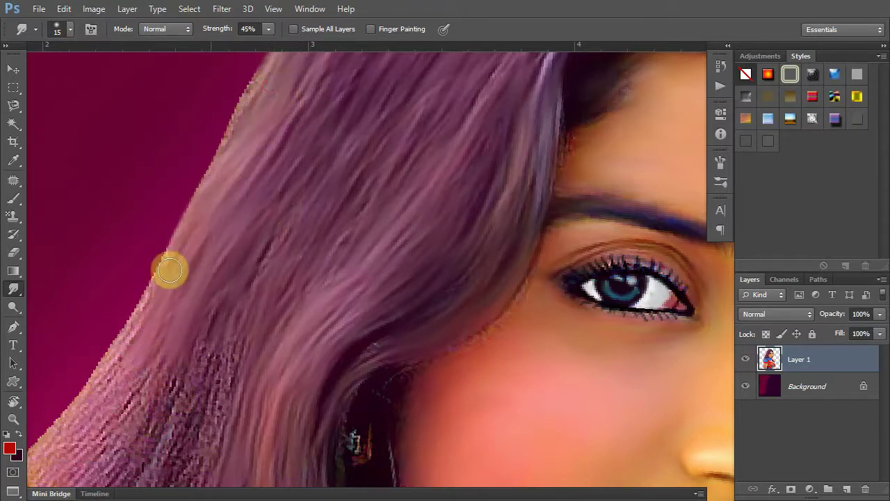
{"action": "left_click_drag", "start_coordinate": [261, 80], "coordinate": [192, 211]}
{"action": "left_click_drag", "start_coordinate": [162, 297], "coordinate": [199, 160]}
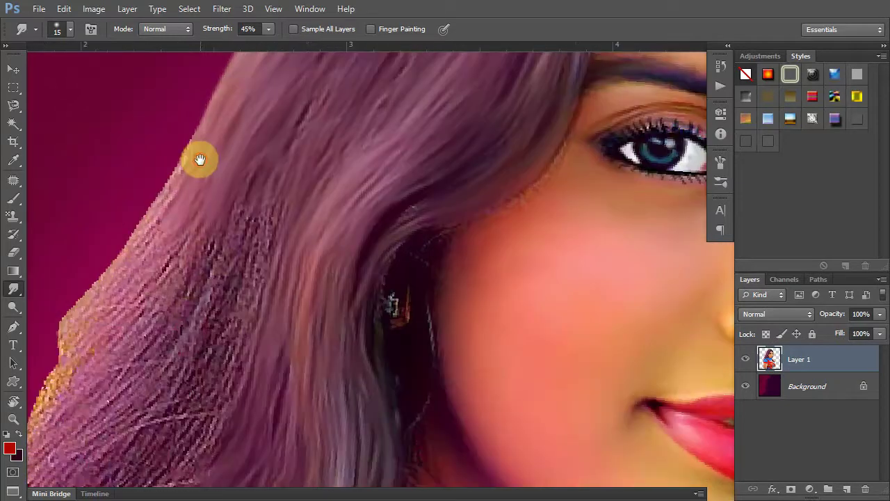
{"action": "mouse_move", "coordinate": [312, 107]}
{"action": "left_mouse_down"}
{"action": "mouse_move", "coordinate": [266, 183]}
{"action": "mouse_move", "coordinate": [279, 237]}
{"action": "mouse_move", "coordinate": [197, 435]}
{"action": "left_mouse_up"}
{"action": "left_click_drag", "start_coordinate": [237, 269], "coordinate": [175, 392]}
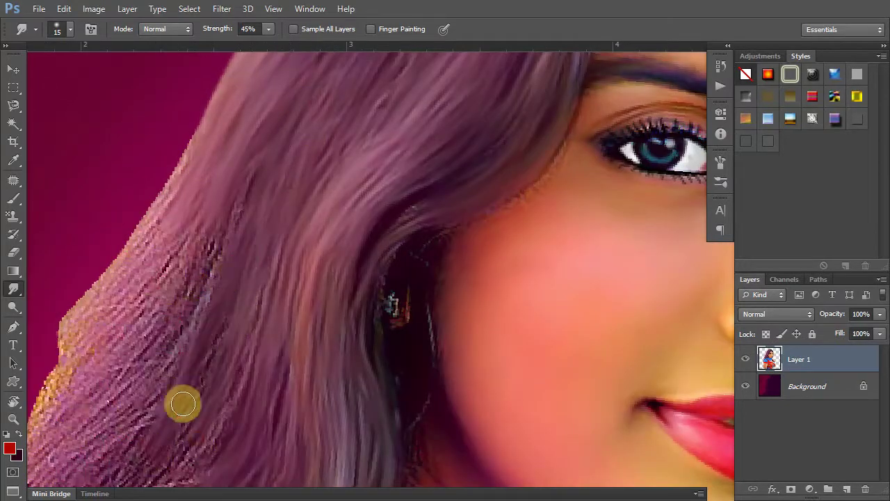
{"action": "mouse_move", "coordinate": [243, 195]}
{"action": "left_mouse_down"}
{"action": "mouse_move", "coordinate": [171, 348]}
{"action": "mouse_move", "coordinate": [266, 231]}
{"action": "left_mouse_up"}
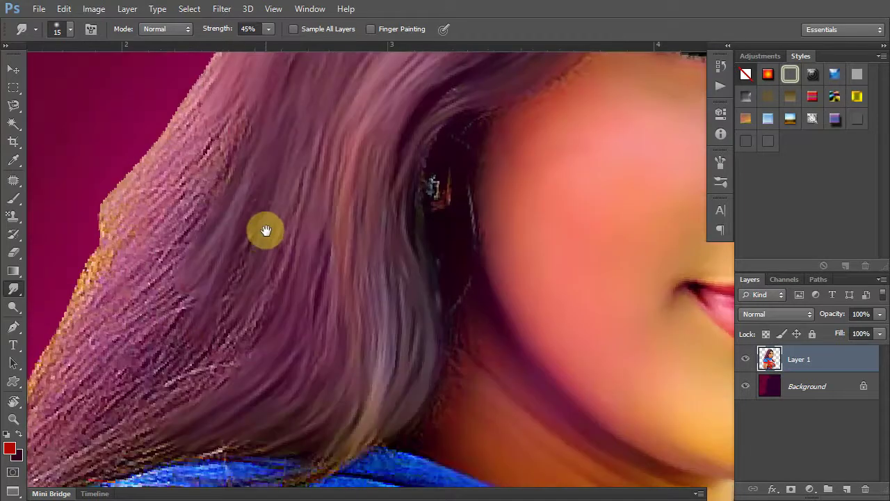
Smudge the lower-left hair strands smoother and soften the left edge against the background.
{"action": "left_click_drag", "start_coordinate": [268, 291], "coordinate": [163, 398]}
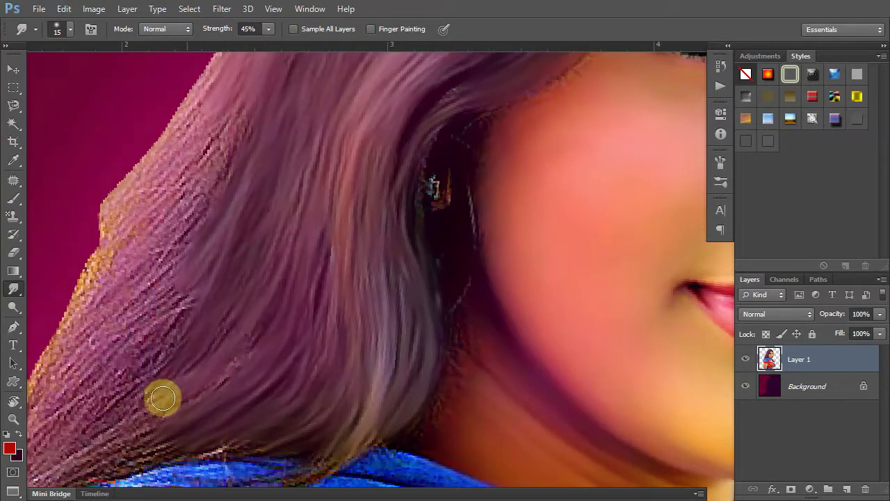
{"action": "left_click_drag", "start_coordinate": [260, 332], "coordinate": [136, 420]}
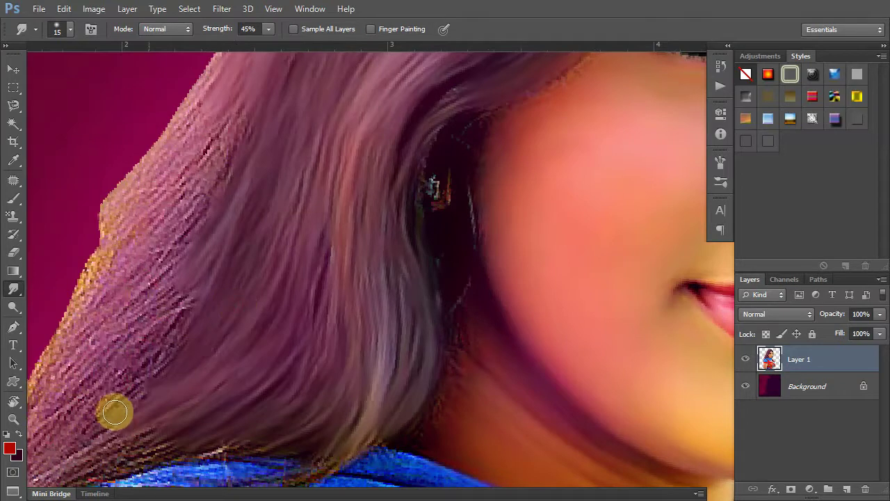
{"action": "mouse_move", "coordinate": [236, 255]}
{"action": "left_mouse_down"}
{"action": "mouse_move", "coordinate": [345, 238]}
{"action": "mouse_move", "coordinate": [213, 383]}
{"action": "left_mouse_up"}
{"action": "left_click_drag", "start_coordinate": [311, 230], "coordinate": [199, 350]}
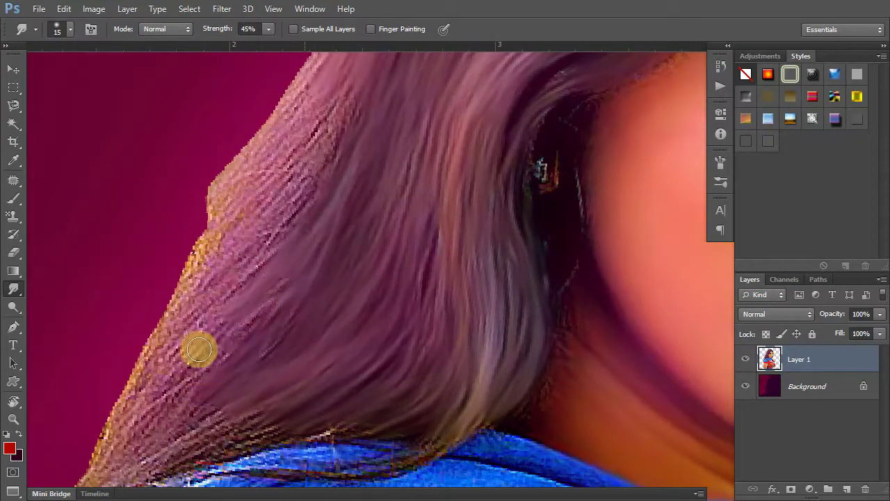
{"action": "left_click_drag", "start_coordinate": [299, 275], "coordinate": [185, 374]}
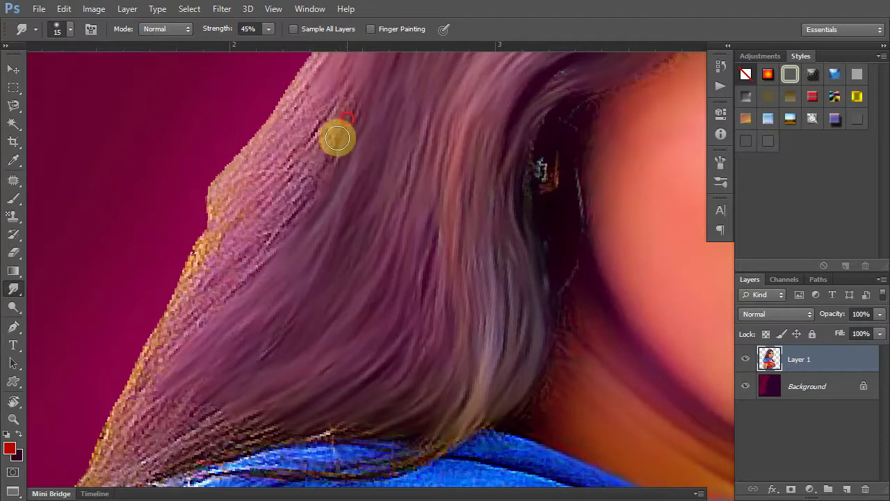
{"action": "left_click_drag", "start_coordinate": [337, 138], "coordinate": [155, 348]}
{"action": "mouse_move", "coordinate": [332, 119]}
{"action": "left_mouse_down"}
{"action": "mouse_move", "coordinate": [271, 214]}
{"action": "mouse_move", "coordinate": [167, 302]}
{"action": "left_mouse_up"}
{"action": "left_click_drag", "start_coordinate": [338, 100], "coordinate": [239, 219]}
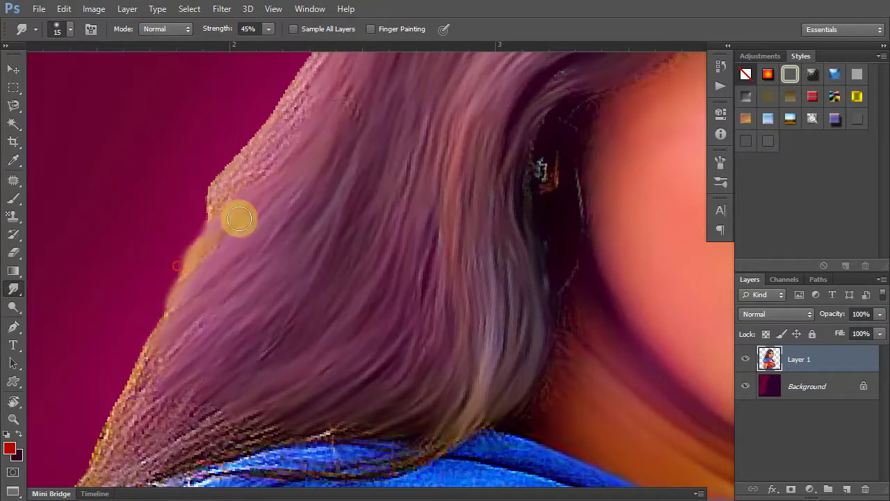
{"action": "scroll", "coordinate": [306, 164], "scroll_direction": "up", "scroll_amount": 3}
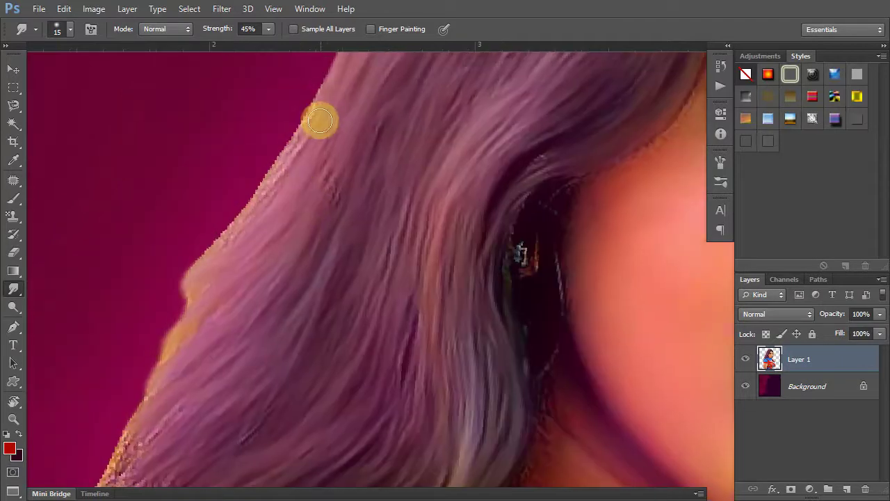
{"action": "mouse_move", "coordinate": [301, 137]}
{"action": "left_mouse_down"}
{"action": "mouse_move", "coordinate": [208, 238]}
{"action": "mouse_move", "coordinate": [203, 282]}
{"action": "left_mouse_up"}
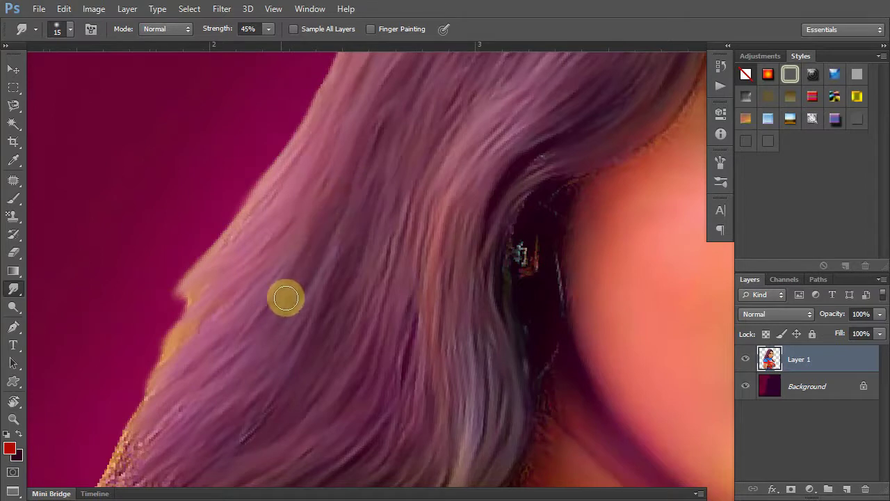
Blend the hair above the shoulder into the collar and soften the jagged outline.
{"action": "mouse_move", "coordinate": [362, 258]}
{"action": "left_mouse_down"}
{"action": "mouse_move", "coordinate": [425, 174]}
{"action": "mouse_move", "coordinate": [398, 257]}
{"action": "mouse_move", "coordinate": [497, 115]}
{"action": "left_mouse_up"}
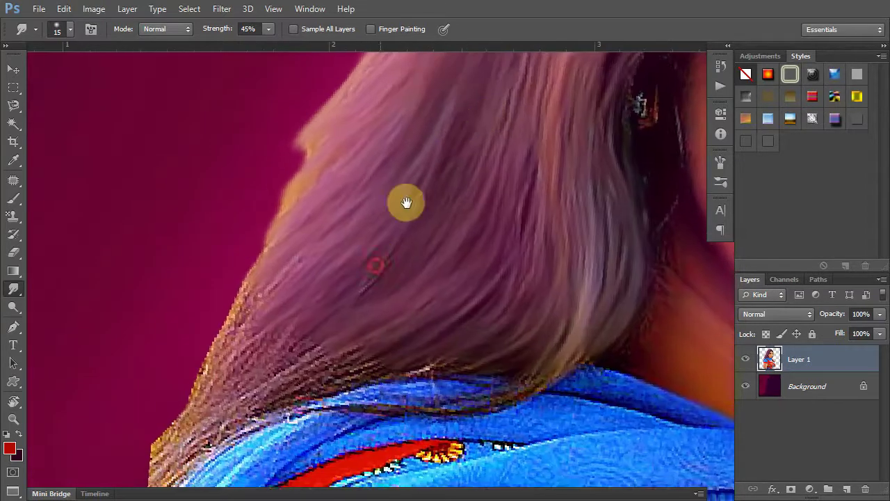
{"action": "left_click_drag", "start_coordinate": [405, 201], "coordinate": [459, 86]}
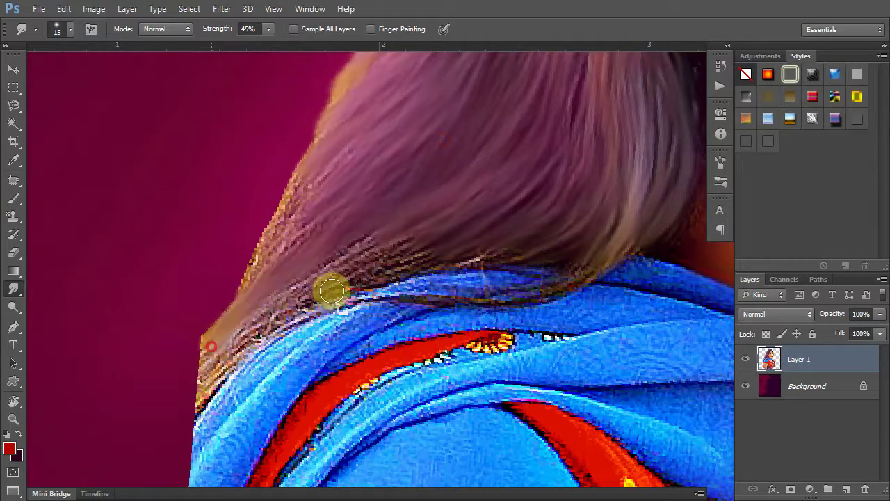
{"action": "left_click_drag", "start_coordinate": [382, 239], "coordinate": [213, 358]}
{"action": "mouse_move", "coordinate": [473, 248]}
{"action": "left_mouse_down"}
{"action": "mouse_move", "coordinate": [387, 255]}
{"action": "mouse_move", "coordinate": [208, 358]}
{"action": "left_mouse_up"}
{"action": "left_click_drag", "start_coordinate": [322, 219], "coordinate": [223, 314]}
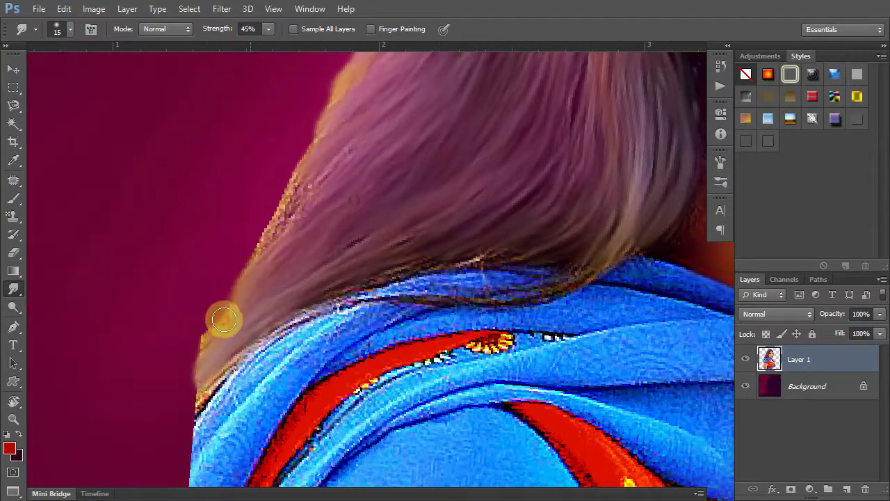
{"action": "left_click_drag", "start_coordinate": [298, 195], "coordinate": [258, 239]}
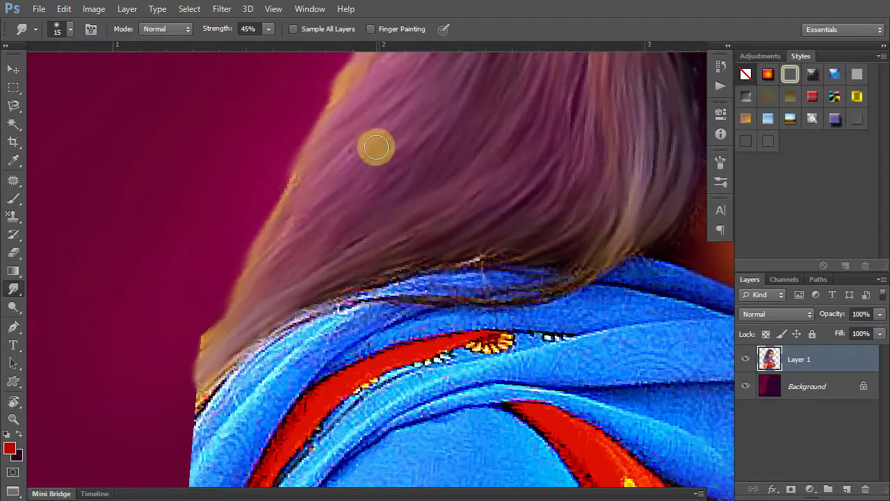
{"action": "scroll", "coordinate": [299, 216], "scroll_direction": "up", "scroll_amount": 5}
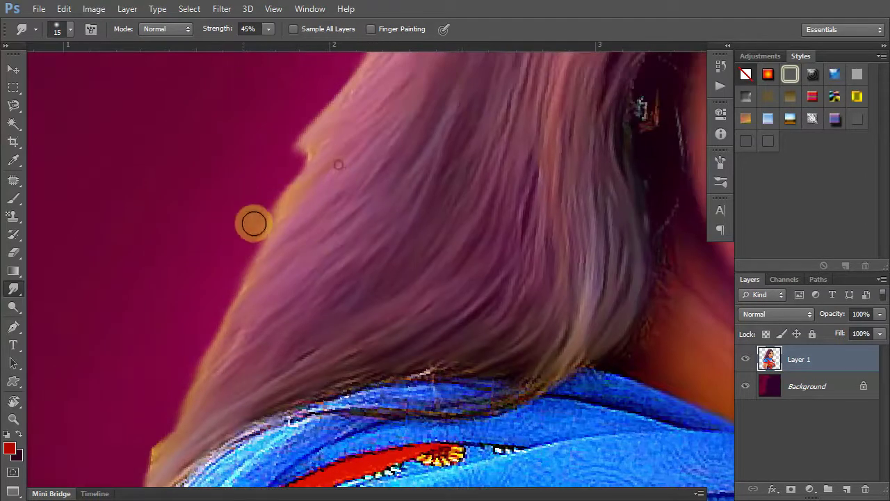
{"action": "scroll", "coordinate": [350, 167], "scroll_direction": "up", "scroll_amount": 5}
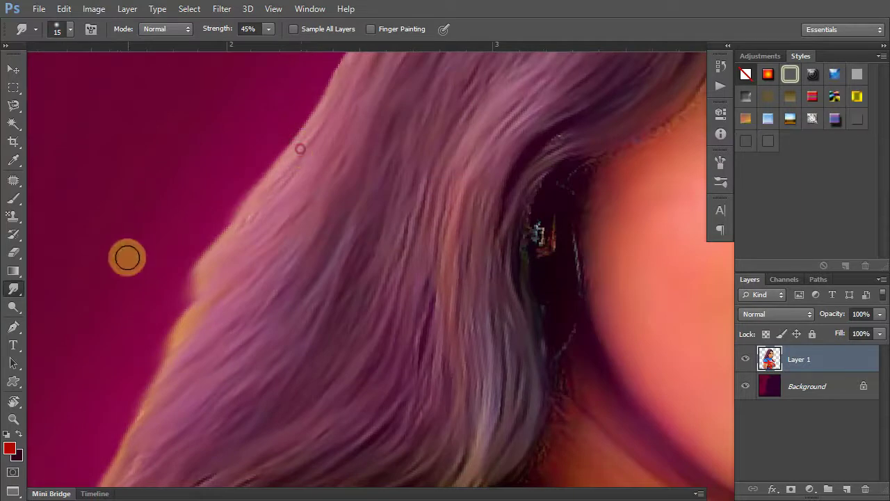
{"action": "scroll", "coordinate": [372, 155], "scroll_direction": "right", "scroll_amount": 5}
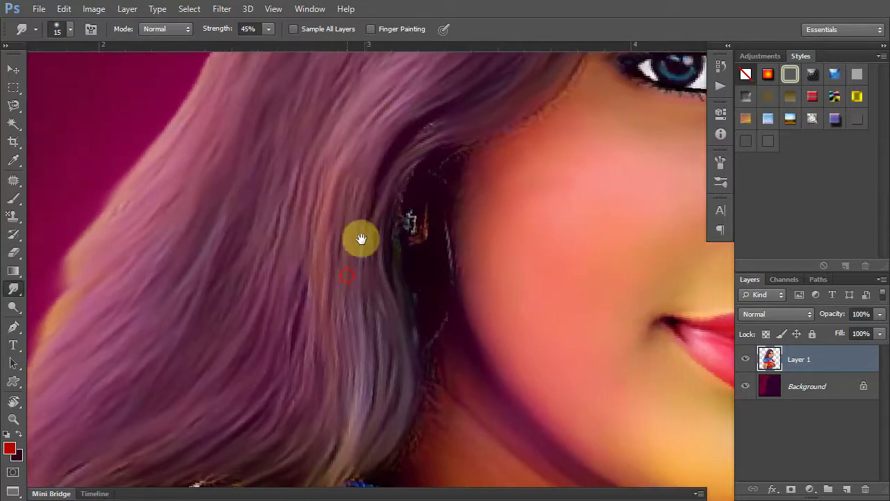
Smudge the hair around the earring beside the cheek into smoother strands.
{"action": "left_click_drag", "start_coordinate": [361, 239], "coordinate": [358, 197]}
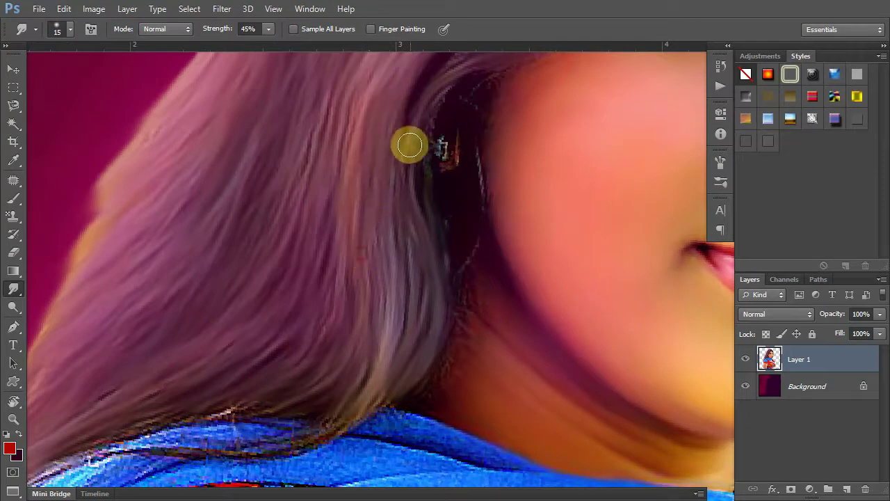
{"action": "left_click_drag", "start_coordinate": [417, 130], "coordinate": [328, 317]}
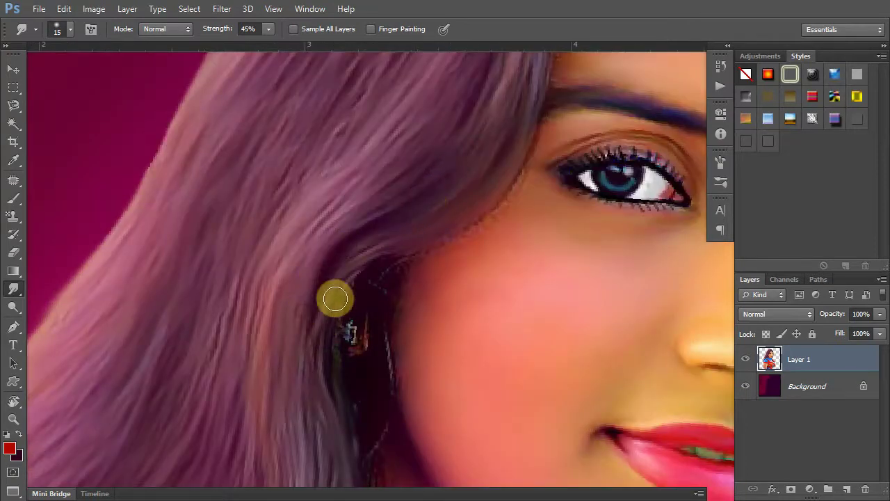
{"action": "left_click_drag", "start_coordinate": [382, 264], "coordinate": [388, 174]}
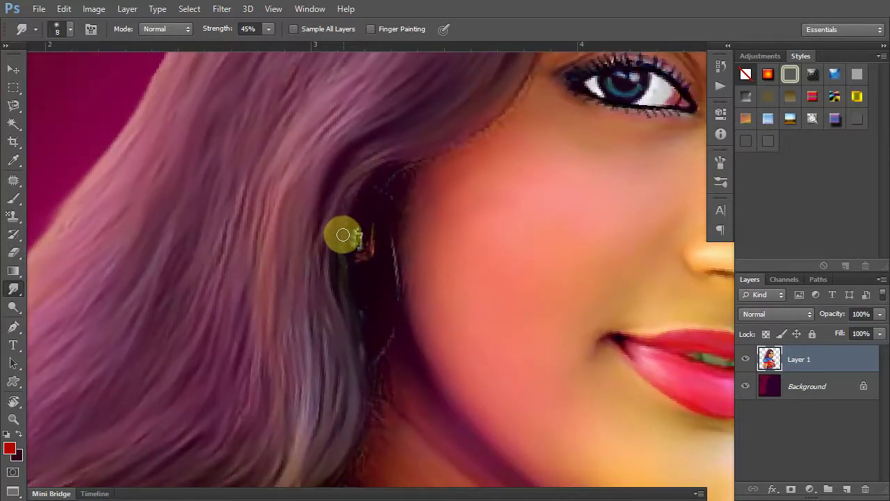
{"action": "mouse_move", "coordinate": [334, 300]}
{"action": "left_mouse_down"}
{"action": "mouse_move", "coordinate": [400, 169]}
{"action": "mouse_move", "coordinate": [365, 213]}
{"action": "left_mouse_up"}
{"action": "left_click_drag", "start_coordinate": [394, 162], "coordinate": [358, 196]}
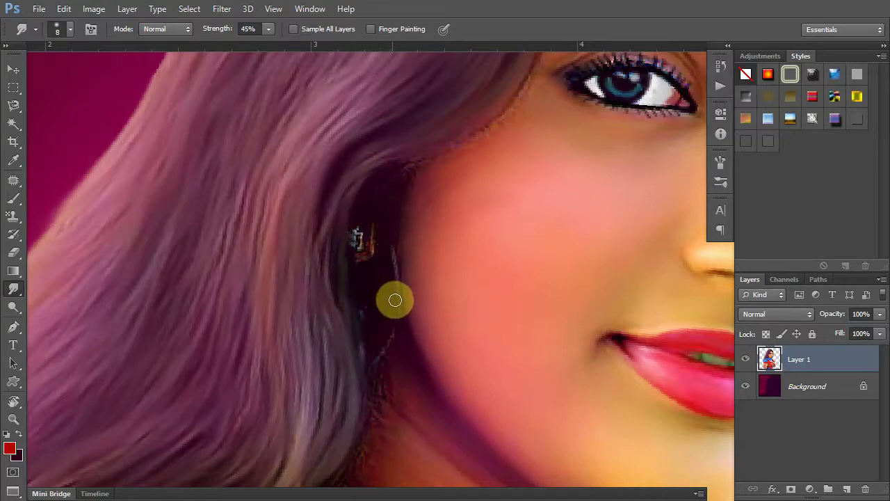
{"action": "left_click_drag", "start_coordinate": [354, 281], "coordinate": [364, 332]}
{"action": "left_click_drag", "start_coordinate": [306, 315], "coordinate": [329, 248]}
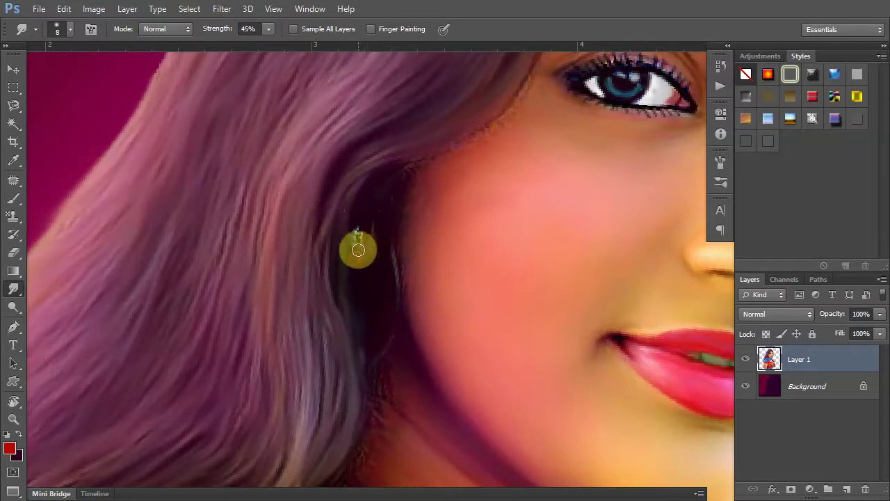
{"action": "left_click", "coordinate": [393, 185]}
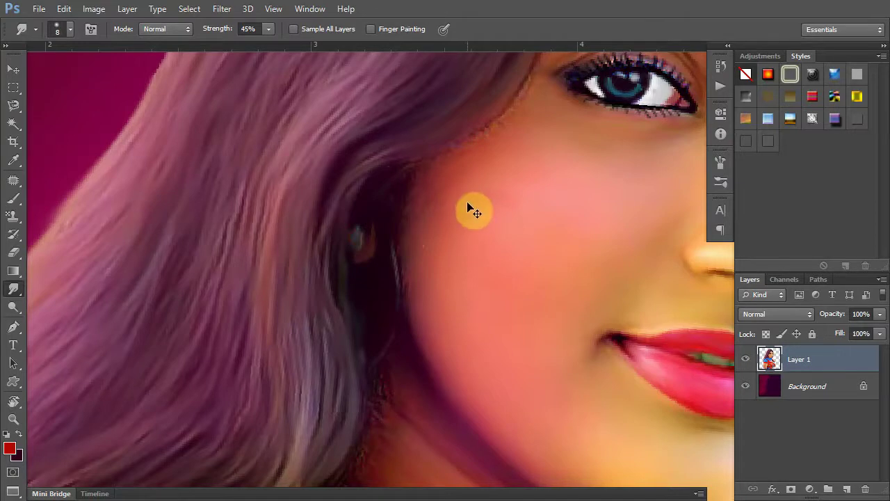
Smooth and soften the hair along the collar edge where it meets the shirt.
{"action": "left_click_drag", "start_coordinate": [380, 304], "coordinate": [441, 187]}
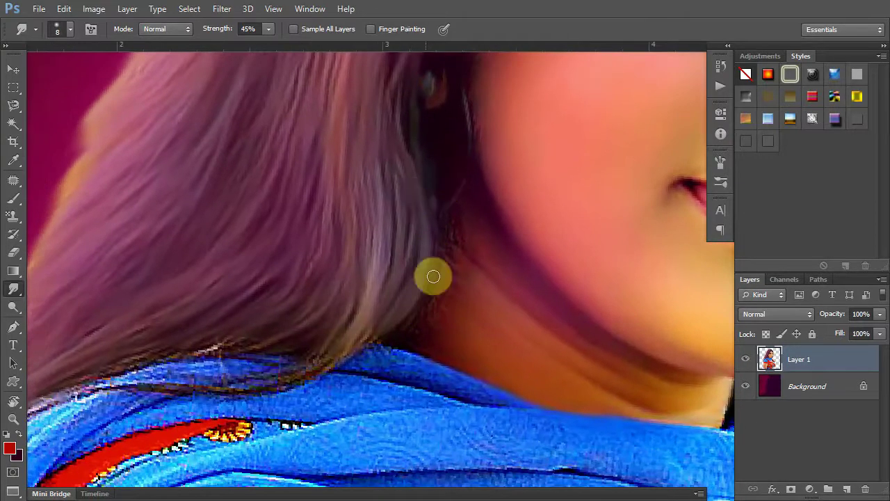
{"action": "left_click_drag", "start_coordinate": [371, 334], "coordinate": [521, 193]}
{"action": "mouse_move", "coordinate": [512, 240]}
{"action": "left_mouse_down"}
{"action": "mouse_move", "coordinate": [453, 258]}
{"action": "mouse_move", "coordinate": [295, 268]}
{"action": "left_mouse_up"}
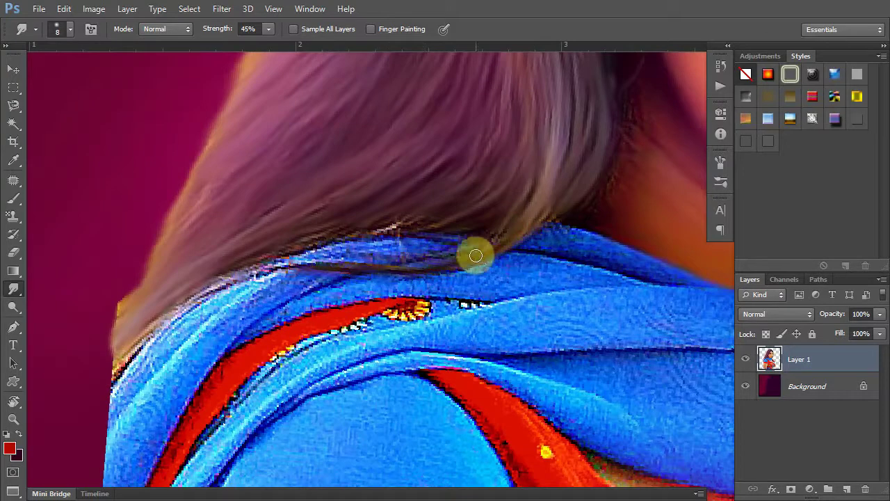
{"action": "mouse_move", "coordinate": [432, 225]}
{"action": "left_mouse_down"}
{"action": "mouse_move", "coordinate": [368, 218]}
{"action": "mouse_move", "coordinate": [313, 239]}
{"action": "mouse_move", "coordinate": [399, 209]}
{"action": "mouse_move", "coordinate": [334, 236]}
{"action": "mouse_move", "coordinate": [259, 249]}
{"action": "mouse_move", "coordinate": [299, 205]}
{"action": "mouse_move", "coordinate": [292, 197]}
{"action": "mouse_move", "coordinate": [270, 215]}
{"action": "mouse_move", "coordinate": [403, 151]}
{"action": "mouse_move", "coordinate": [353, 193]}
{"action": "left_mouse_up"}
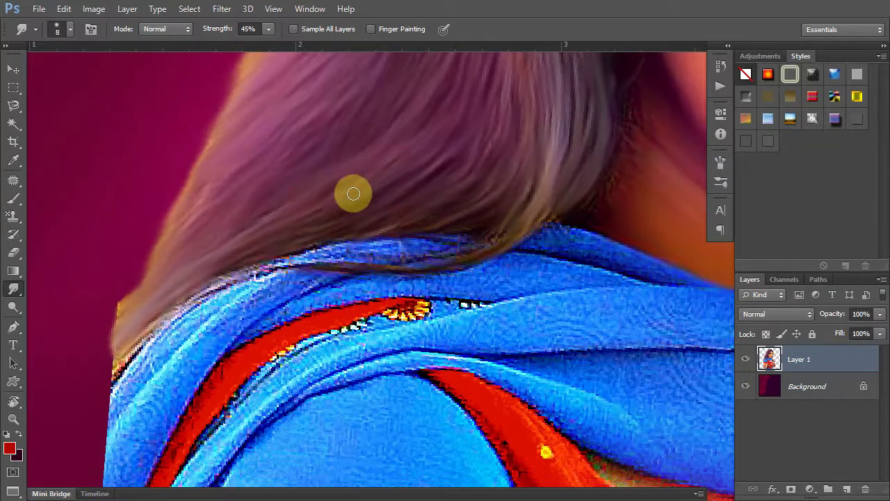
Enlarge the smudge brush from 8 to 10 and blend the hair strands beside the neck.
{"action": "mouse_move", "coordinate": [133, 311]}
{"action": "left_mouse_down"}
{"action": "mouse_move", "coordinate": [227, 231]}
{"action": "mouse_move", "coordinate": [209, 272]}
{"action": "mouse_move", "coordinate": [159, 312]}
{"action": "mouse_move", "coordinate": [189, 278]}
{"action": "mouse_move", "coordinate": [236, 268]}
{"action": "mouse_move", "coordinate": [234, 348]}
{"action": "left_mouse_up"}
{"action": "left_click_drag", "start_coordinate": [412, 312], "coordinate": [349, 328]}
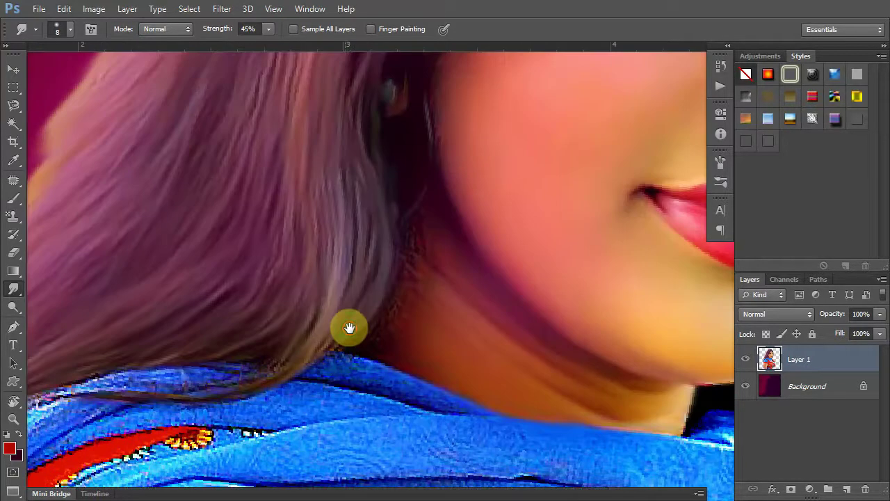
{"action": "key", "text": "bracketright"}
{"action": "key", "text": "bracketright"}
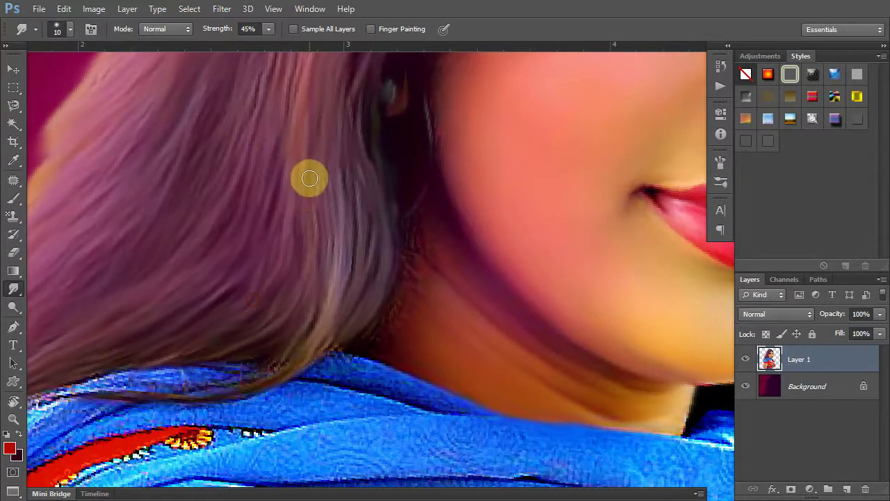
{"action": "mouse_move", "coordinate": [332, 162]}
{"action": "left_mouse_down"}
{"action": "mouse_move", "coordinate": [342, 211]}
{"action": "mouse_move", "coordinate": [320, 211]}
{"action": "left_mouse_up"}
{"action": "mouse_move", "coordinate": [309, 247]}
{"action": "left_mouse_down"}
{"action": "mouse_move", "coordinate": [286, 197]}
{"action": "mouse_move", "coordinate": [313, 201]}
{"action": "mouse_move", "coordinate": [355, 243]}
{"action": "mouse_move", "coordinate": [313, 290]}
{"action": "left_mouse_up"}
Smudge the hair strands beside the cheek and above the eye smoother.
{"action": "scroll", "coordinate": [299, 334], "scroll_direction": "up", "scroll_amount": 2}
{"action": "scroll", "coordinate": [320, 306], "scroll_direction": "up", "scroll_amount": 3}
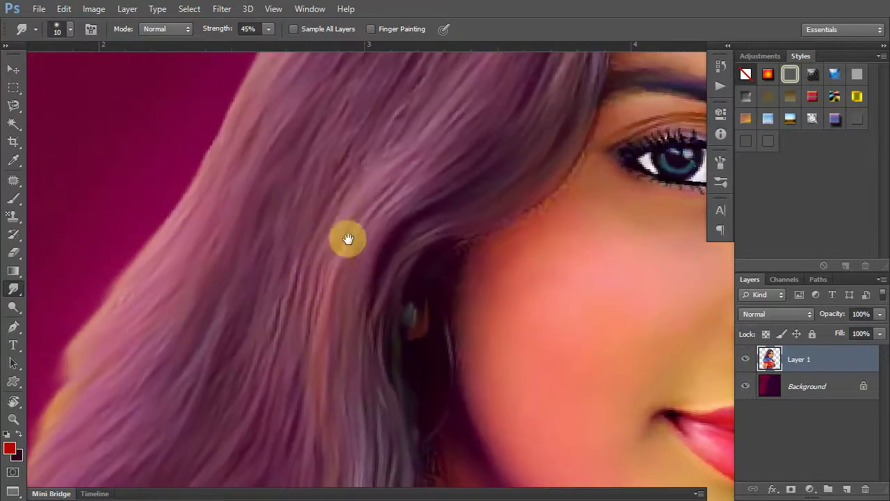
{"action": "scroll", "coordinate": [355, 229], "scroll_direction": "left", "scroll_amount": 1}
{"action": "mouse_move", "coordinate": [400, 162]}
{"action": "left_mouse_down"}
{"action": "mouse_move", "coordinate": [367, 219]}
{"action": "mouse_move", "coordinate": [374, 157]}
{"action": "mouse_move", "coordinate": [344, 175]}
{"action": "mouse_move", "coordinate": [309, 240]}
{"action": "left_mouse_up"}
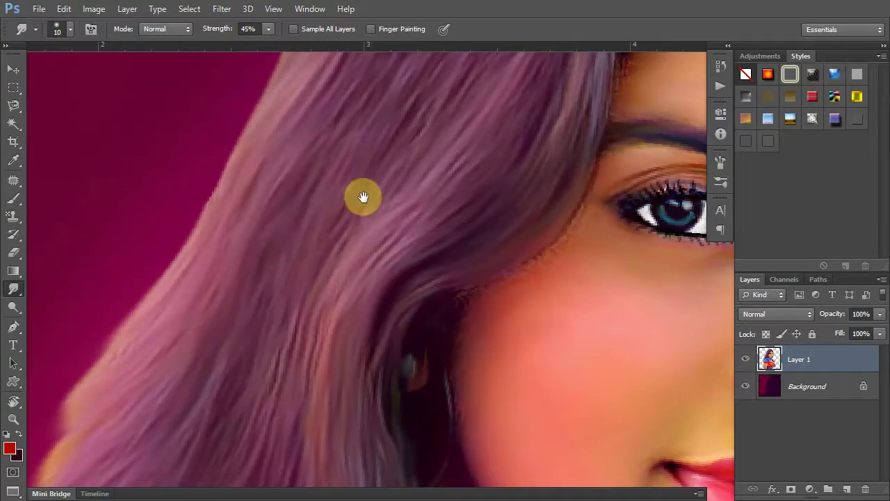
{"action": "scroll", "coordinate": [364, 197], "scroll_direction": "up", "scroll_amount": 2}
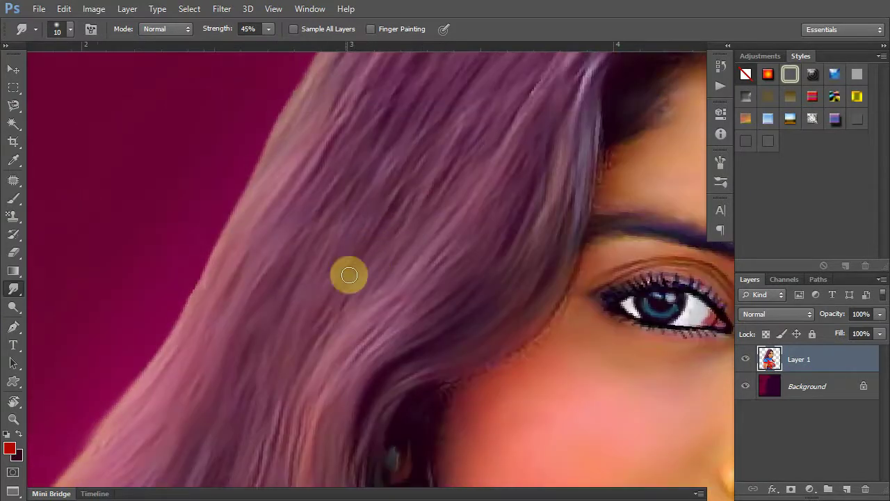
{"action": "scroll", "coordinate": [368, 308], "scroll_direction": "right", "scroll_amount": 2}
{"action": "scroll", "coordinate": [375, 278], "scroll_direction": "up", "scroll_amount": 2}
{"action": "mouse_move", "coordinate": [400, 205]}
{"action": "left_mouse_down"}
{"action": "mouse_move", "coordinate": [338, 298]}
{"action": "mouse_move", "coordinate": [459, 179]}
{"action": "mouse_move", "coordinate": [406, 265]}
{"action": "mouse_move", "coordinate": [371, 169]}
{"action": "left_mouse_up"}
{"action": "scroll", "coordinate": [459, 188], "scroll_direction": "right", "scroll_amount": 1}
{"action": "scroll", "coordinate": [459, 188], "scroll_direction": "up", "scroll_amount": 1}
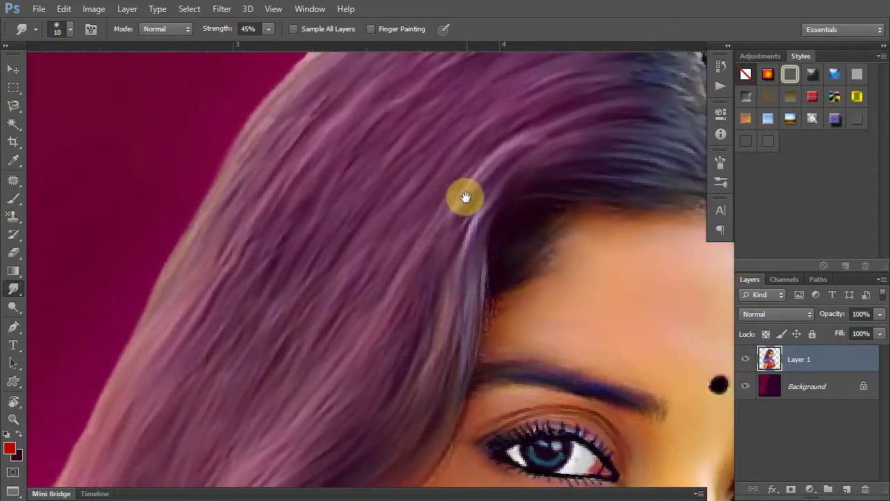
{"action": "scroll", "coordinate": [415, 314], "scroll_direction": "right", "scroll_amount": 1}
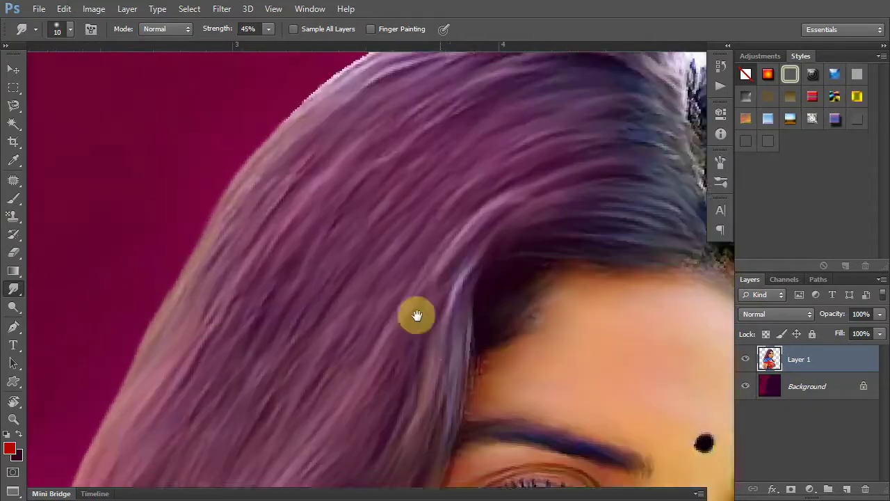
{"action": "scroll", "coordinate": [364, 239], "scroll_direction": "up", "scroll_amount": 3}
Smudge the dark hair along the part downward, up-right toward the crown and up-left.
{"action": "left_click_drag", "start_coordinate": [449, 187], "coordinate": [287, 277]}
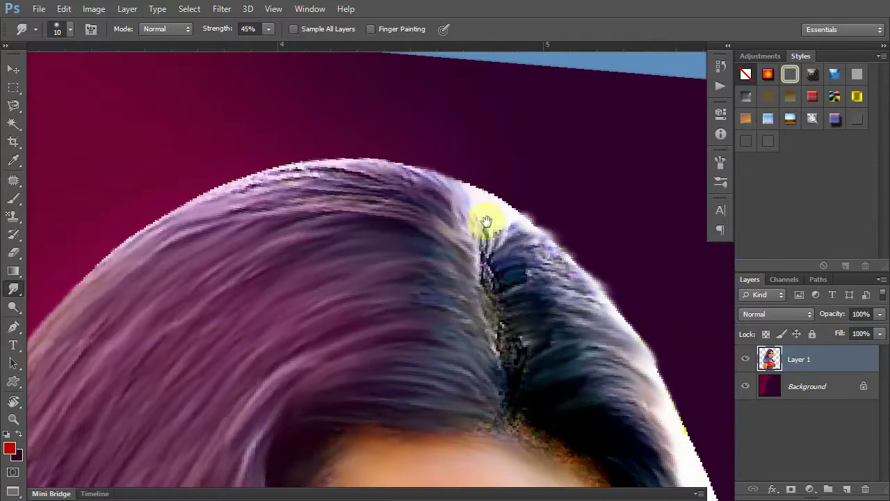
{"action": "left_click_drag", "start_coordinate": [486, 221], "coordinate": [287, 201]}
{"action": "mouse_move", "coordinate": [341, 197]}
{"action": "left_mouse_down"}
{"action": "mouse_move", "coordinate": [336, 337]}
{"action": "mouse_move", "coordinate": [371, 281]}
{"action": "mouse_move", "coordinate": [333, 258]}
{"action": "left_mouse_up"}
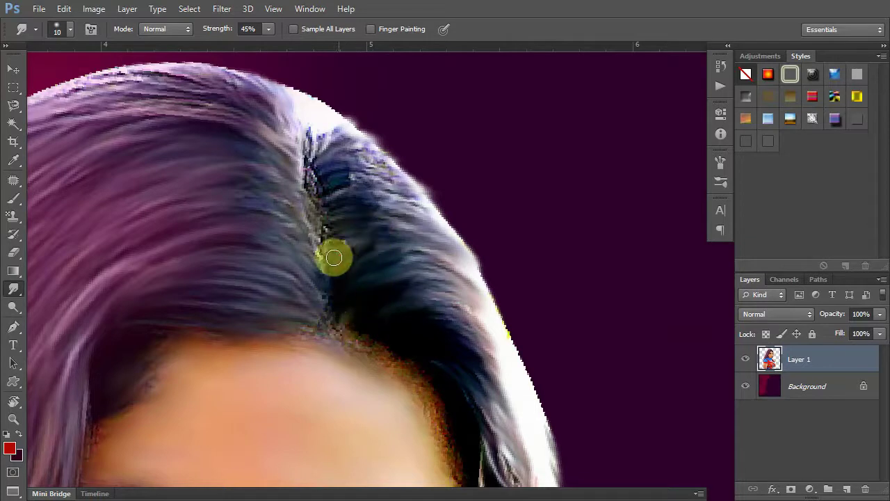
{"action": "mouse_move", "coordinate": [318, 227]}
{"action": "left_mouse_down"}
{"action": "mouse_move", "coordinate": [349, 201]}
{"action": "mouse_move", "coordinate": [313, 197]}
{"action": "left_mouse_up"}
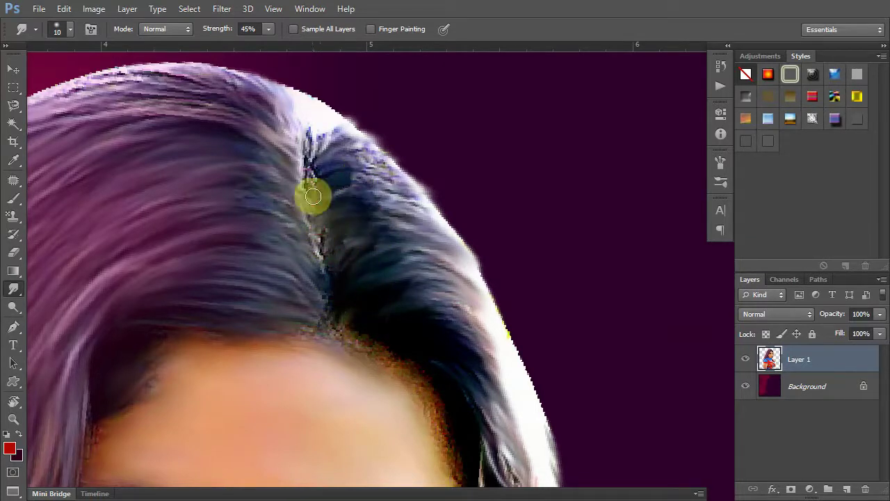
{"action": "left_click_drag", "start_coordinate": [309, 154], "coordinate": [347, 130]}
{"action": "left_click_drag", "start_coordinate": [311, 198], "coordinate": [289, 159]}
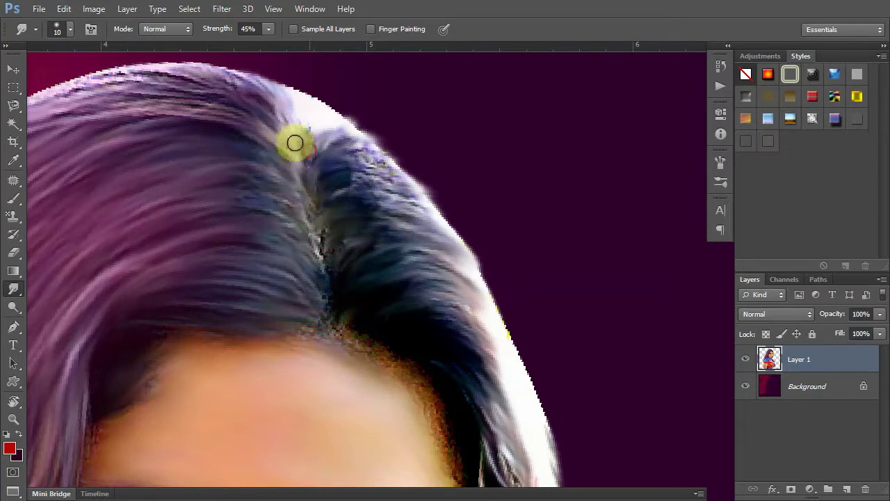
Smear the light flecks and strands along the part up from the hairline into smooth strands.
{"action": "mouse_move", "coordinate": [282, 200]}
{"action": "left_mouse_down"}
{"action": "mouse_move", "coordinate": [318, 241]}
{"action": "mouse_move", "coordinate": [312, 255]}
{"action": "mouse_move", "coordinate": [278, 224]}
{"action": "mouse_move", "coordinate": [331, 297]}
{"action": "mouse_move", "coordinate": [296, 275]}
{"action": "left_mouse_up"}
{"action": "mouse_move", "coordinate": [316, 334]}
{"action": "left_mouse_down"}
{"action": "mouse_move", "coordinate": [272, 213]}
{"action": "mouse_move", "coordinate": [236, 205]}
{"action": "mouse_move", "coordinate": [232, 179]}
{"action": "left_mouse_up"}
{"action": "left_click_drag", "start_coordinate": [285, 167], "coordinate": [216, 134]}
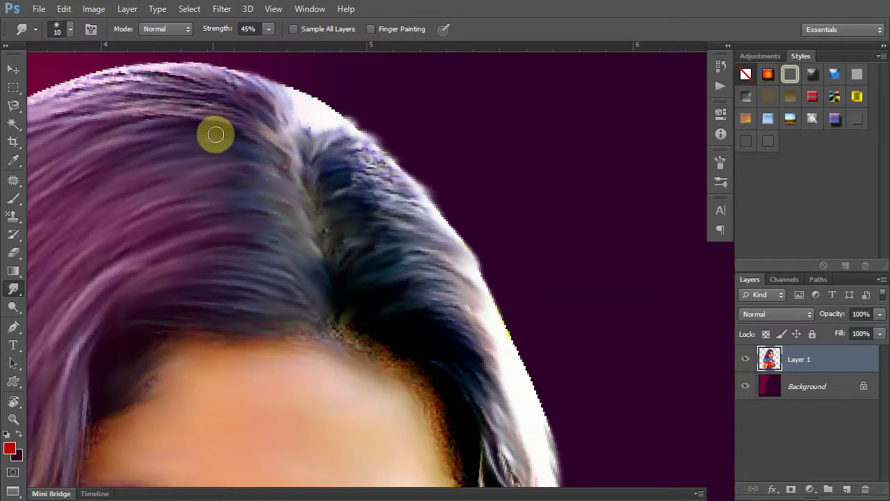
{"action": "mouse_move", "coordinate": [292, 247]}
{"action": "left_mouse_down"}
{"action": "mouse_move", "coordinate": [250, 232]}
{"action": "mouse_move", "coordinate": [308, 232]}
{"action": "mouse_move", "coordinate": [220, 207]}
{"action": "mouse_move", "coordinate": [295, 211]}
{"action": "mouse_move", "coordinate": [314, 312]}
{"action": "mouse_move", "coordinate": [332, 326]}
{"action": "mouse_move", "coordinate": [390, 306]}
{"action": "mouse_move", "coordinate": [341, 334]}
{"action": "mouse_move", "coordinate": [371, 295]}
{"action": "mouse_move", "coordinate": [322, 345]}
{"action": "left_mouse_up"}
{"action": "scroll", "coordinate": [350, 320], "scroll_direction": "down", "scroll_amount": 2}
{"action": "scroll", "coordinate": [350, 320], "scroll_direction": "left", "scroll_amount": 2}
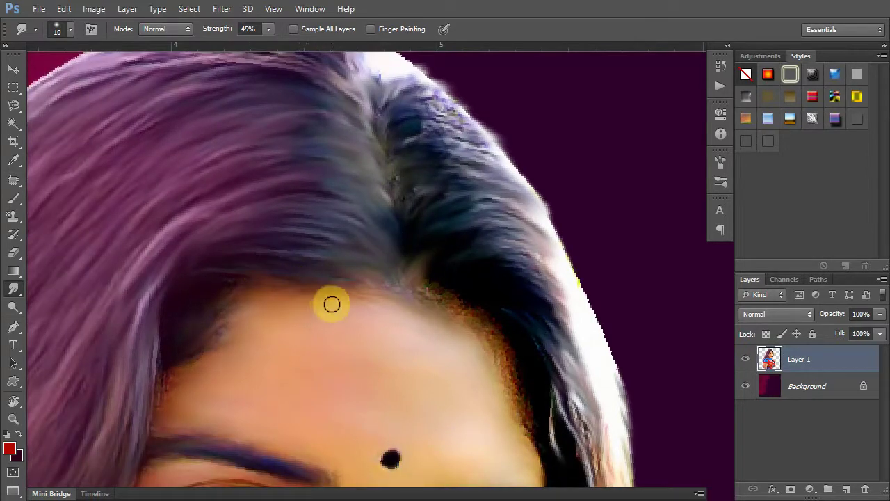
{"action": "scroll", "coordinate": [424, 292], "scroll_direction": "down", "scroll_amount": 2}
{"action": "scroll", "coordinate": [425, 293], "scroll_direction": "right", "scroll_amount": 2}
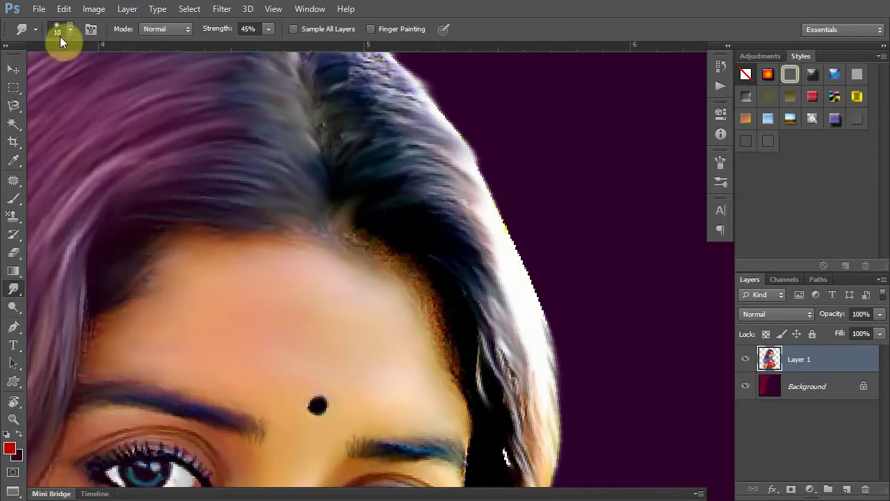
Choose a bristle brush preset for the Smudge tool and test it along the hairline.
{"action": "left_click", "coordinate": [85, 31]}
{"action": "left_click", "coordinate": [493, 110]}
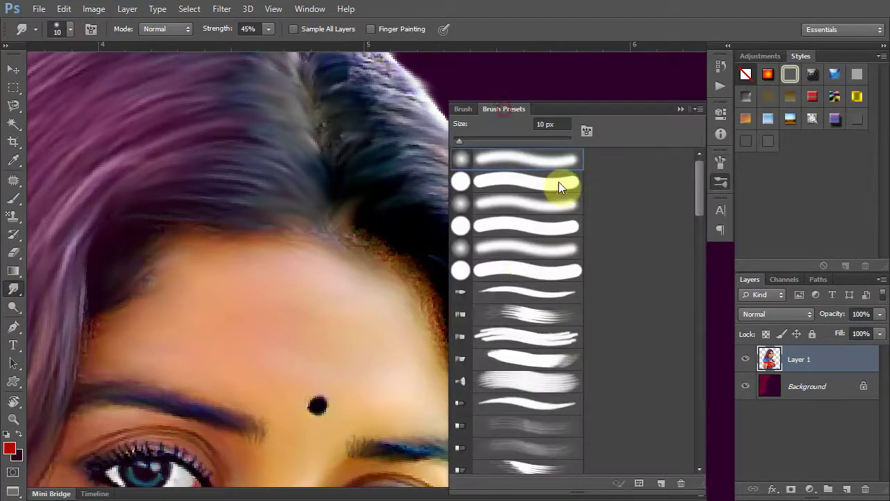
{"action": "left_click", "coordinate": [508, 316]}
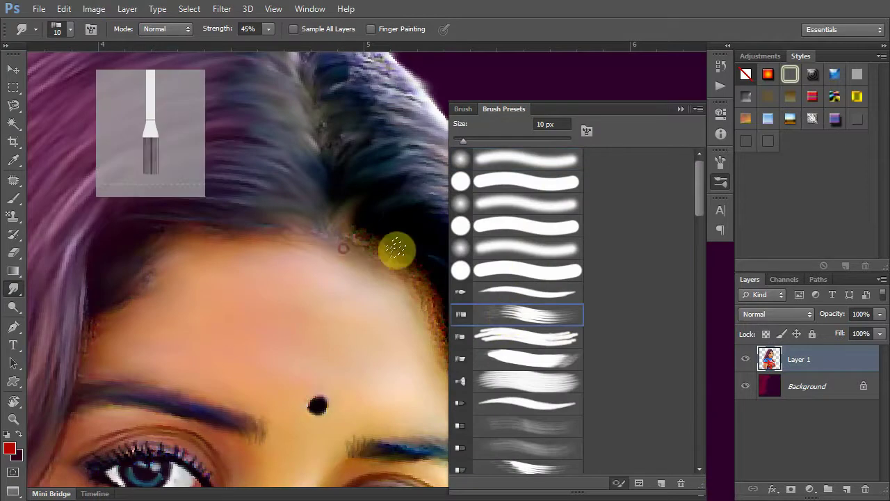
{"action": "key", "text": "f"}
{"action": "mouse_move", "coordinate": [348, 206]}
{"action": "left_mouse_down"}
{"action": "mouse_move", "coordinate": [387, 185]}
{"action": "mouse_move", "coordinate": [364, 211]}
{"action": "mouse_move", "coordinate": [408, 192]}
{"action": "mouse_move", "coordinate": [410, 208]}
{"action": "left_mouse_up"}
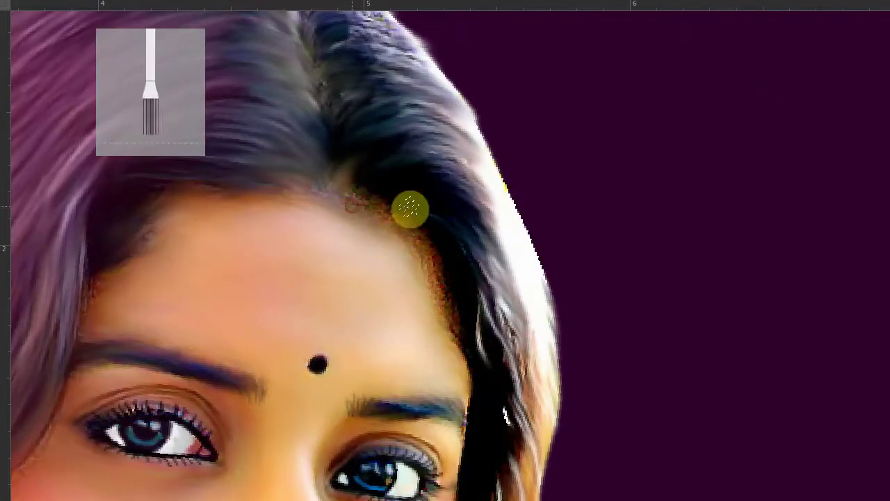
{"action": "scroll", "coordinate": [390, 200], "scroll_direction": "up", "scroll_amount": 2}
{"action": "scroll", "coordinate": [386, 196], "scroll_direction": "up", "scroll_amount": 2}
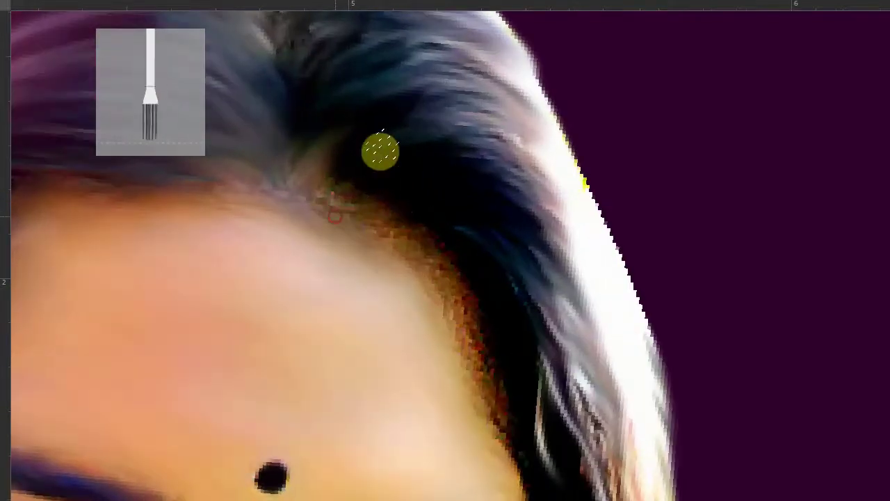
{"action": "key", "text": "f"}
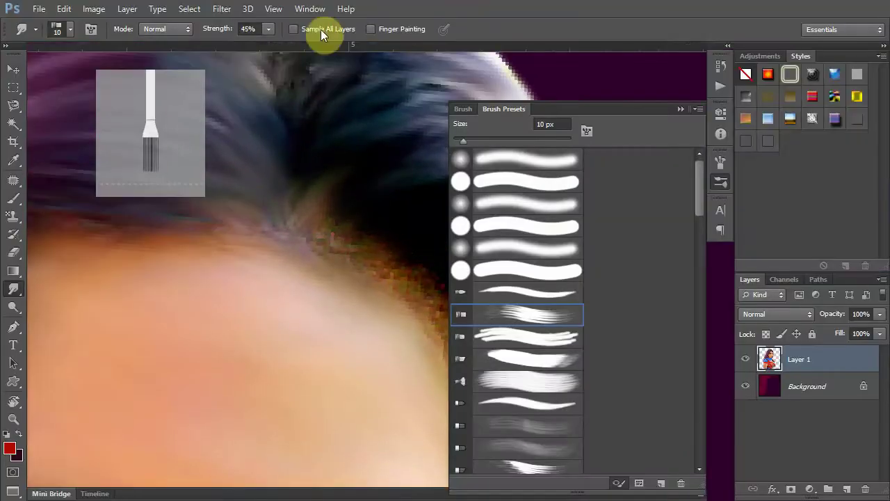
Set smudge strength to 80% and smooth the pixelated brown hairline into the skin.
{"action": "type", "text": "80"}
{"action": "key", "text": "Return"}
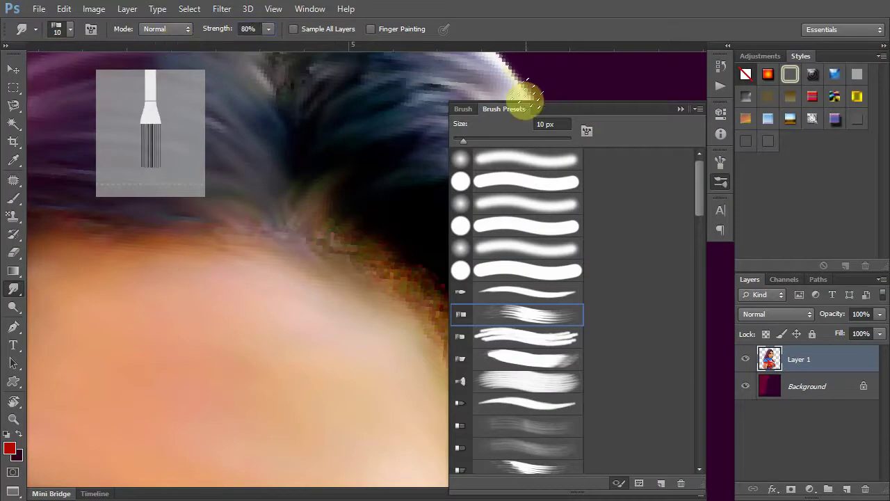
{"action": "left_click", "coordinate": [679, 109]}
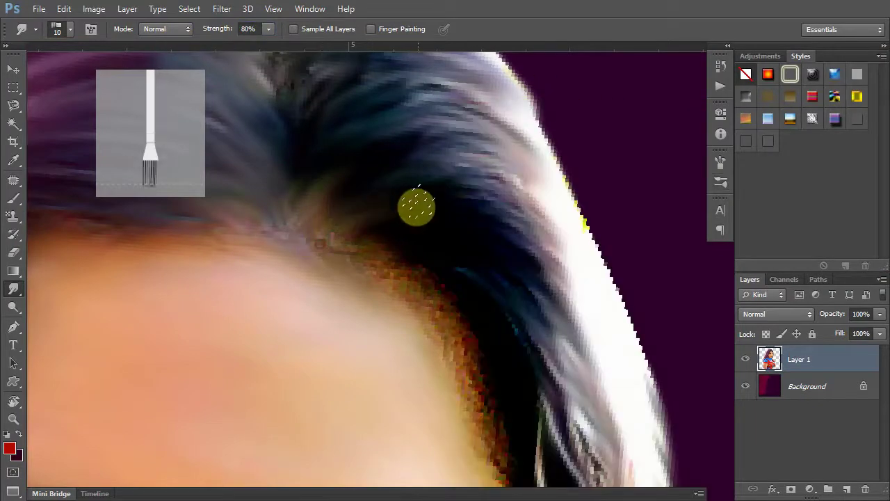
{"action": "mouse_move", "coordinate": [337, 265]}
{"action": "left_mouse_down"}
{"action": "mouse_move", "coordinate": [388, 282]}
{"action": "mouse_move", "coordinate": [434, 255]}
{"action": "mouse_move", "coordinate": [394, 295]}
{"action": "mouse_move", "coordinate": [495, 322]}
{"action": "mouse_move", "coordinate": [409, 305]}
{"action": "mouse_move", "coordinate": [496, 318]}
{"action": "mouse_move", "coordinate": [437, 268]}
{"action": "mouse_move", "coordinate": [393, 280]}
{"action": "mouse_move", "coordinate": [368, 272]}
{"action": "mouse_move", "coordinate": [493, 264]}
{"action": "mouse_move", "coordinate": [319, 259]}
{"action": "mouse_move", "coordinate": [453, 218]}
{"action": "mouse_move", "coordinate": [285, 244]}
{"action": "mouse_move", "coordinate": [324, 266]}
{"action": "mouse_move", "coordinate": [440, 200]}
{"action": "mouse_move", "coordinate": [304, 230]}
{"action": "mouse_move", "coordinate": [324, 225]}
{"action": "mouse_move", "coordinate": [332, 103]}
{"action": "mouse_move", "coordinate": [329, 268]}
{"action": "left_mouse_up"}
{"action": "mouse_move", "coordinate": [381, 292]}
{"action": "left_mouse_down"}
{"action": "mouse_move", "coordinate": [499, 363]}
{"action": "mouse_move", "coordinate": [513, 389]}
{"action": "mouse_move", "coordinate": [354, 264]}
{"action": "mouse_move", "coordinate": [374, 278]}
{"action": "left_mouse_up"}
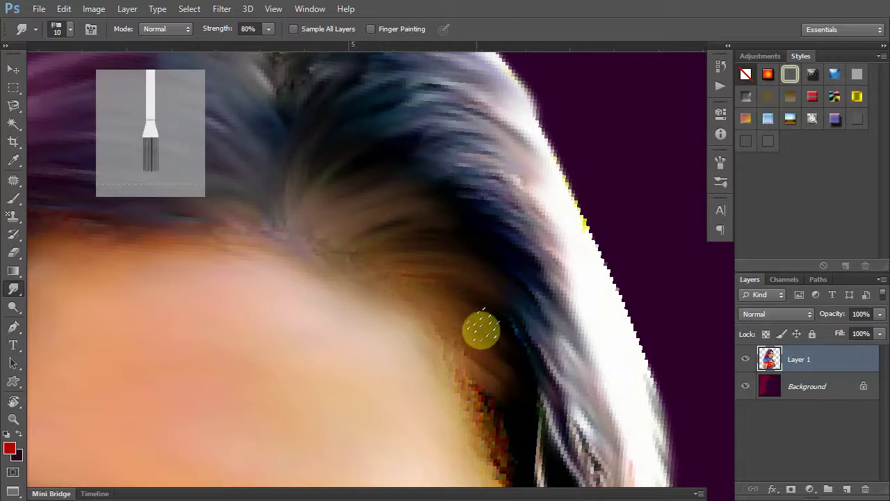
Blend the forehead edge into the hairline near the eyebrows.
{"action": "scroll", "coordinate": [479, 328], "scroll_direction": "down", "scroll_amount": 3}
{"action": "mouse_move", "coordinate": [431, 197]}
{"action": "left_mouse_down"}
{"action": "mouse_move", "coordinate": [520, 292]}
{"action": "mouse_move", "coordinate": [432, 226]}
{"action": "mouse_move", "coordinate": [453, 268]}
{"action": "mouse_move", "coordinate": [527, 346]}
{"action": "mouse_move", "coordinate": [397, 169]}
{"action": "mouse_move", "coordinate": [422, 193]}
{"action": "mouse_move", "coordinate": [398, 208]}
{"action": "mouse_move", "coordinate": [393, 201]}
{"action": "left_mouse_up"}
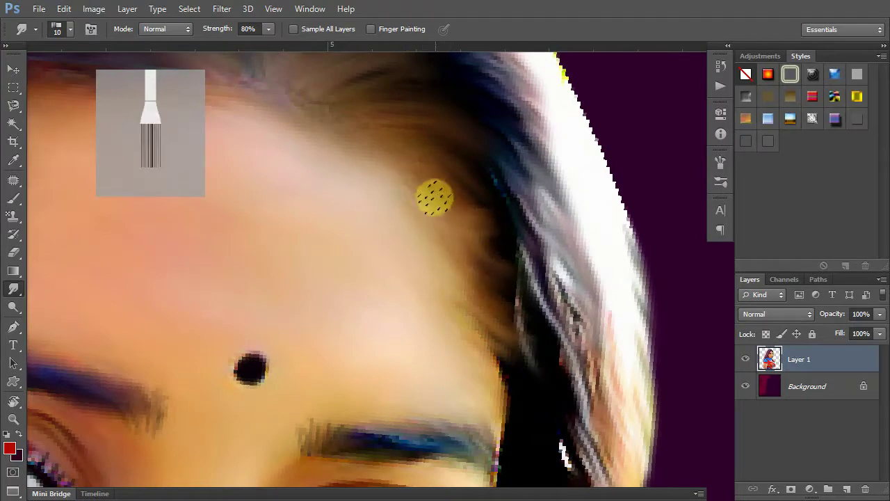
{"action": "mouse_move", "coordinate": [508, 337]}
{"action": "left_mouse_down"}
{"action": "mouse_move", "coordinate": [487, 255]}
{"action": "mouse_move", "coordinate": [496, 309]}
{"action": "mouse_move", "coordinate": [531, 332]}
{"action": "mouse_move", "coordinate": [500, 281]}
{"action": "mouse_move", "coordinate": [513, 295]}
{"action": "left_mouse_up"}
{"action": "left_click_drag", "start_coordinate": [387, 170], "coordinate": [529, 299]}
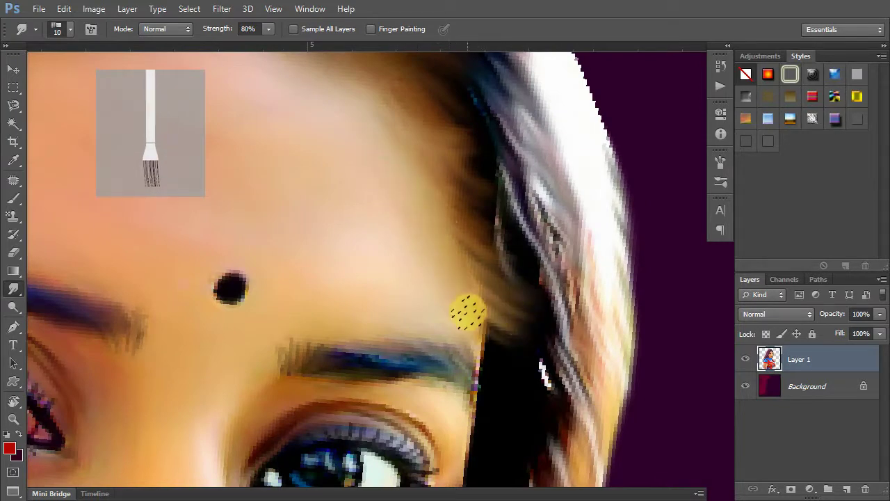
Zoom into the face and smudge the left side of the forehead hairline with the bristle brush.
{"action": "key", "text": "ctrl+0"}
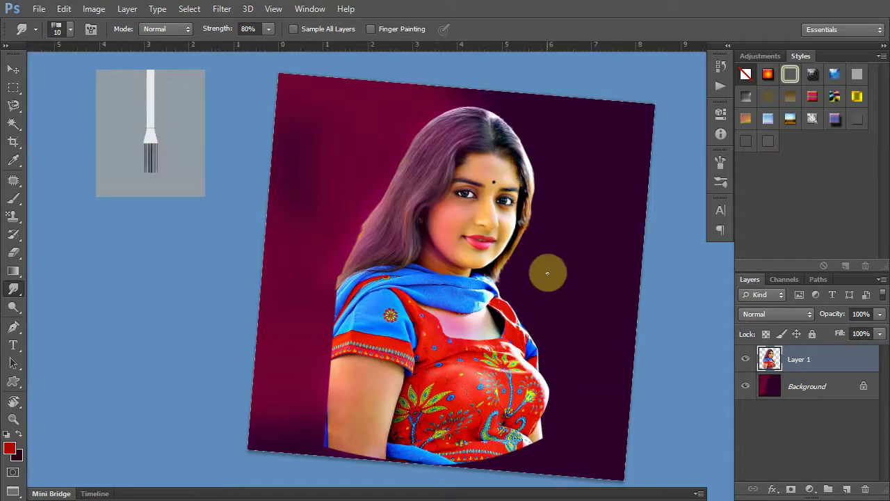
{"action": "left_click_drag", "start_coordinate": [535, 176], "coordinate": [552, 183]}
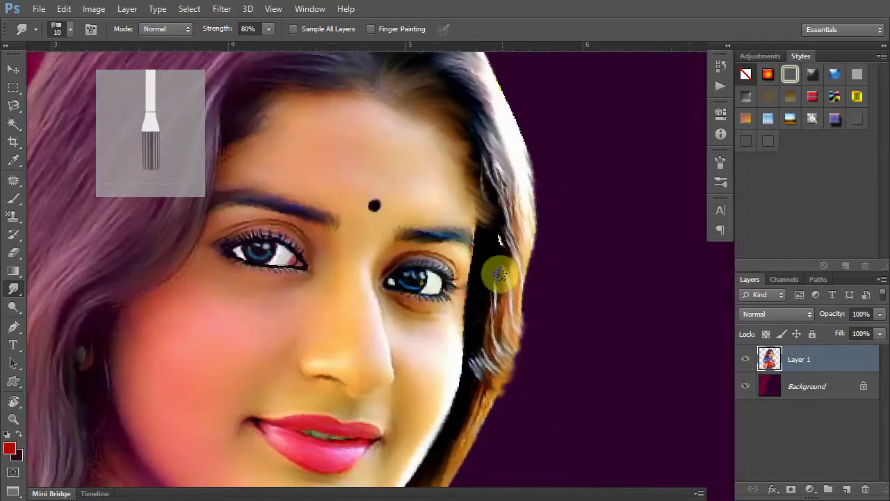
{"action": "left_click_drag", "start_coordinate": [430, 240], "coordinate": [515, 288]}
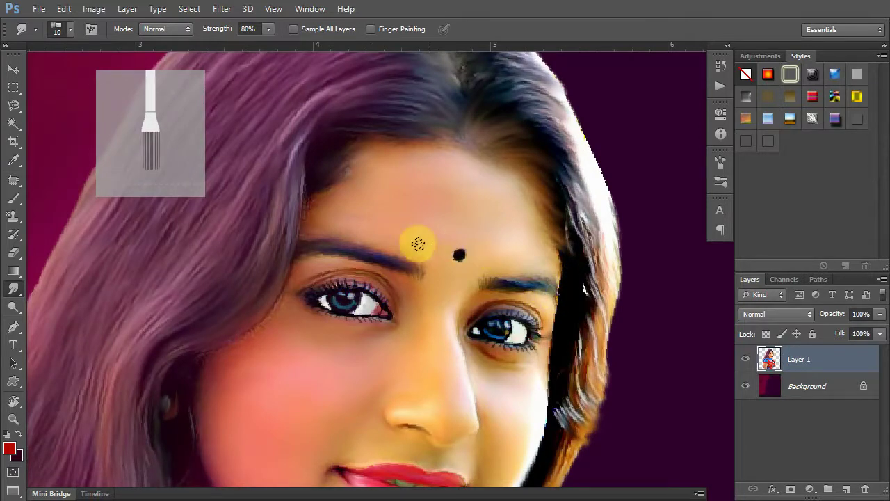
{"action": "scroll", "coordinate": [350, 159], "scroll_direction": "up", "scroll_amount": 2}
{"action": "mouse_move", "coordinate": [362, 128]}
{"action": "left_mouse_down"}
{"action": "mouse_move", "coordinate": [358, 155]}
{"action": "mouse_move", "coordinate": [299, 193]}
{"action": "mouse_move", "coordinate": [299, 201]}
{"action": "mouse_move", "coordinate": [332, 200]}
{"action": "left_mouse_up"}
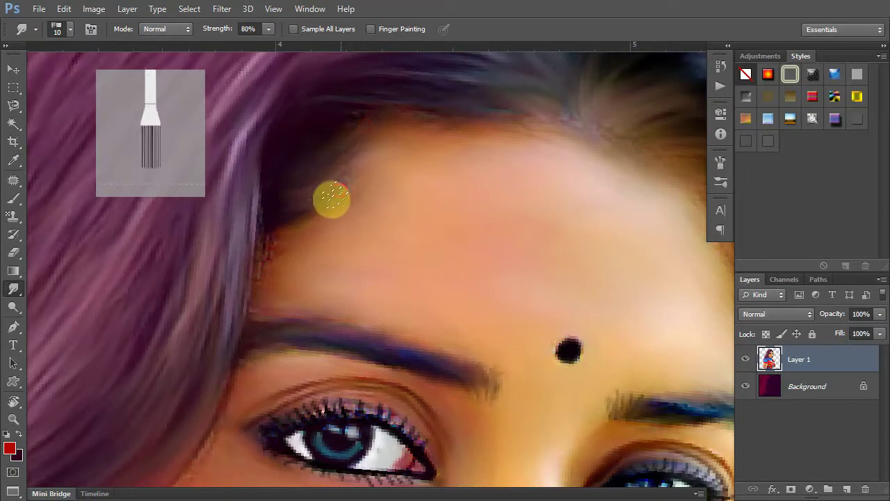
{"action": "key", "text": "Tab"}
{"action": "key", "text": "Tab"}
Switch the smudge brush to the soft round 10 px preset at 0% hardness and view full-screen.
{"action": "left_click", "coordinate": [91, 29]}
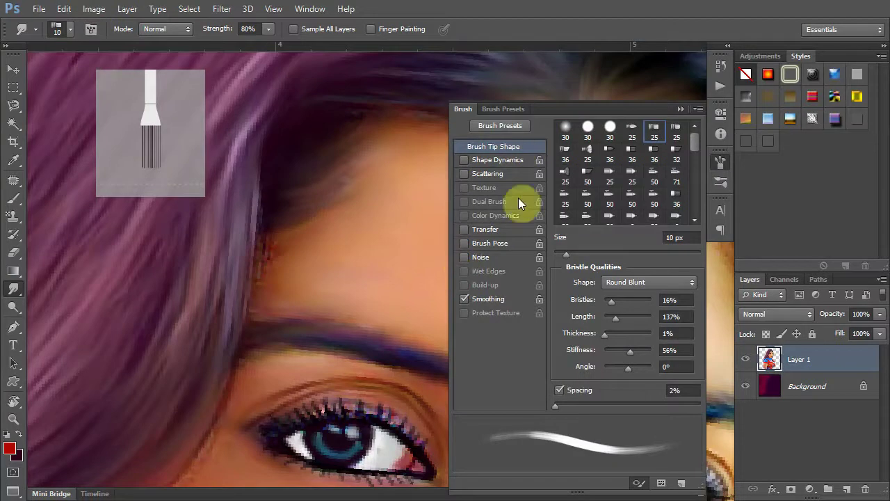
{"action": "left_click", "coordinate": [493, 108]}
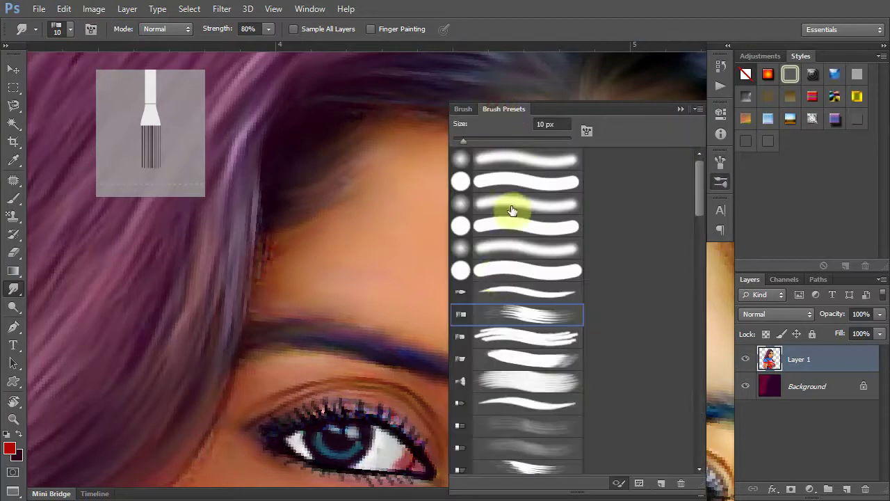
{"action": "left_click", "coordinate": [502, 381]}
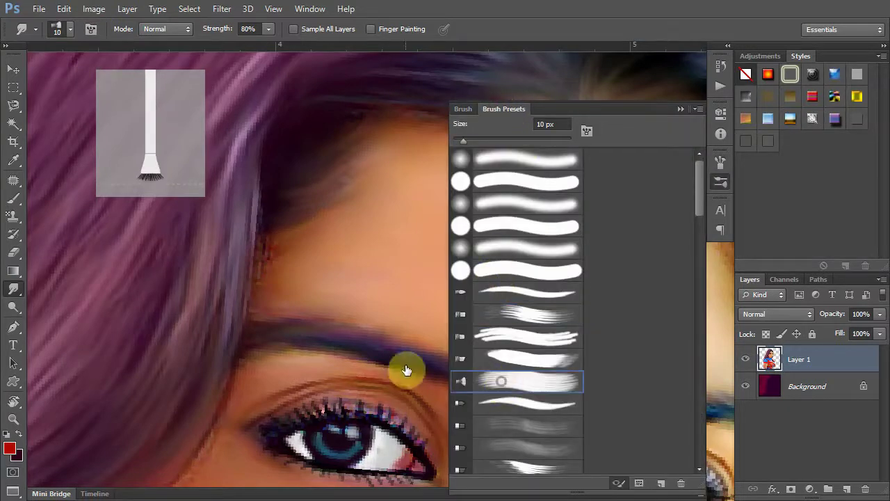
{"action": "left_click", "coordinate": [520, 315]}
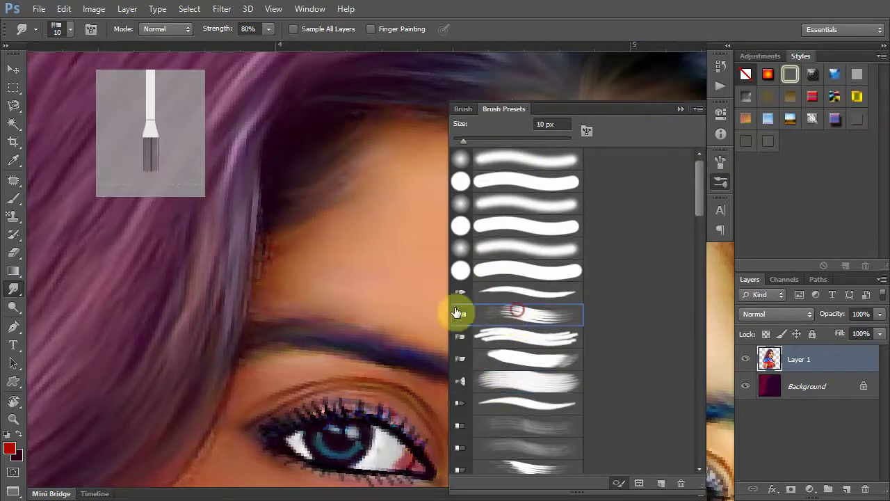
{"action": "left_click", "coordinate": [502, 247]}
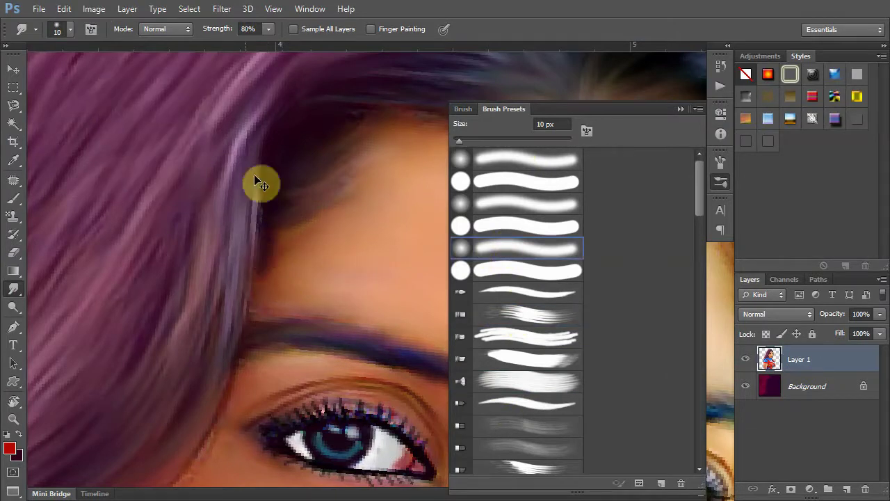
{"action": "left_click", "coordinate": [61, 28]}
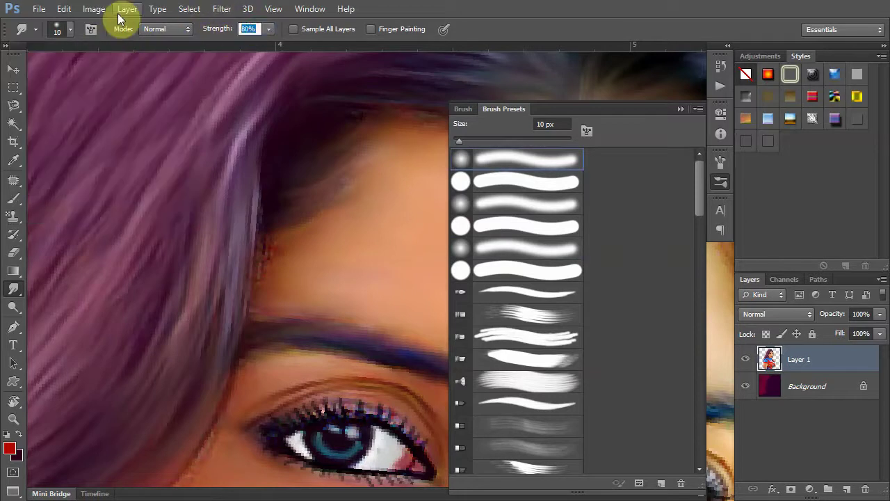
{"action": "key", "text": "f"}
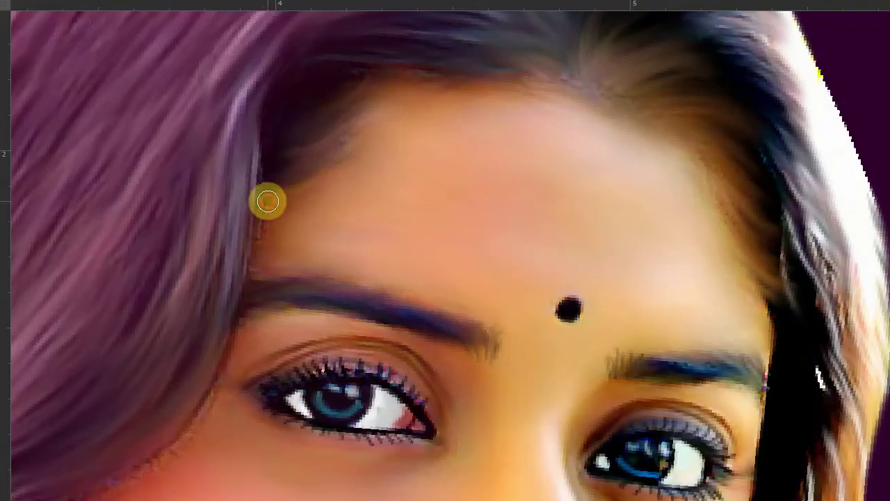
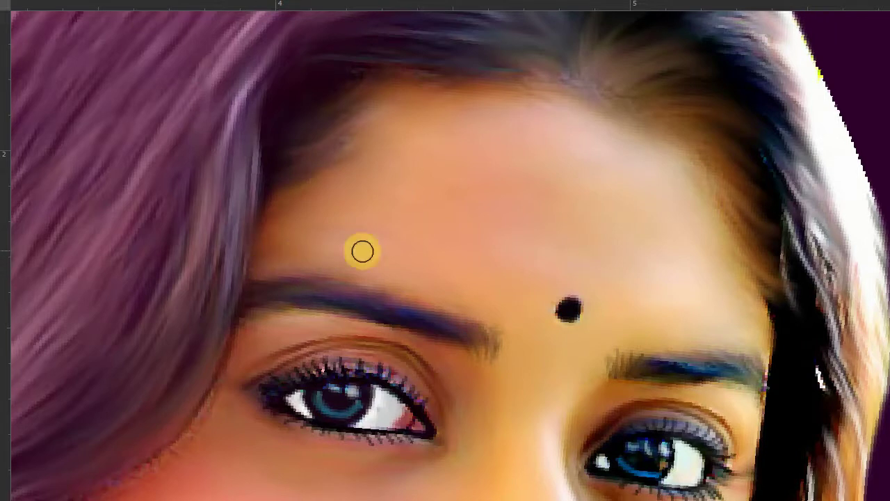
Pan the zoomed canvas across the eye, cheek, lips, neck and collar to inspect the smoothing.
{"action": "scroll", "coordinate": [339, 211], "scroll_direction": "down", "scroll_amount": 1}
{"action": "scroll", "coordinate": [293, 251], "scroll_direction": "down", "scroll_amount": 3}
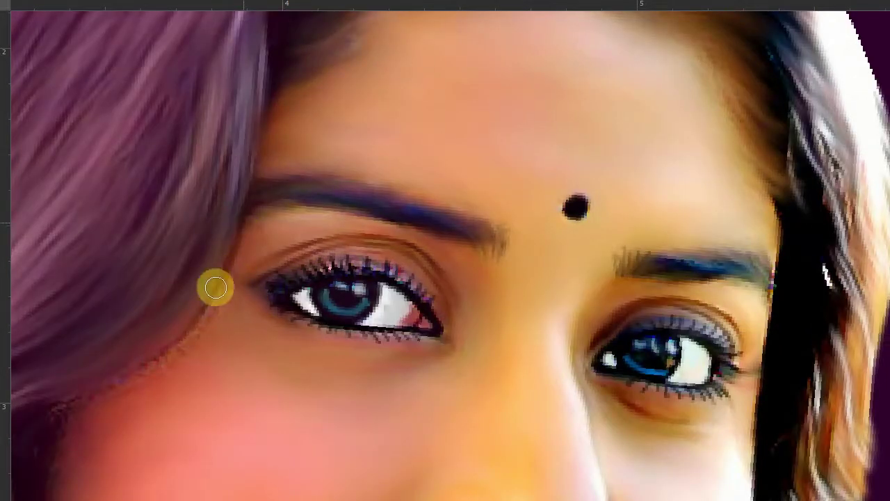
{"action": "mouse_move", "coordinate": [153, 354]}
{"action": "left_mouse_down"}
{"action": "mouse_move", "coordinate": [229, 277]}
{"action": "mouse_move", "coordinate": [94, 346]}
{"action": "left_mouse_up"}
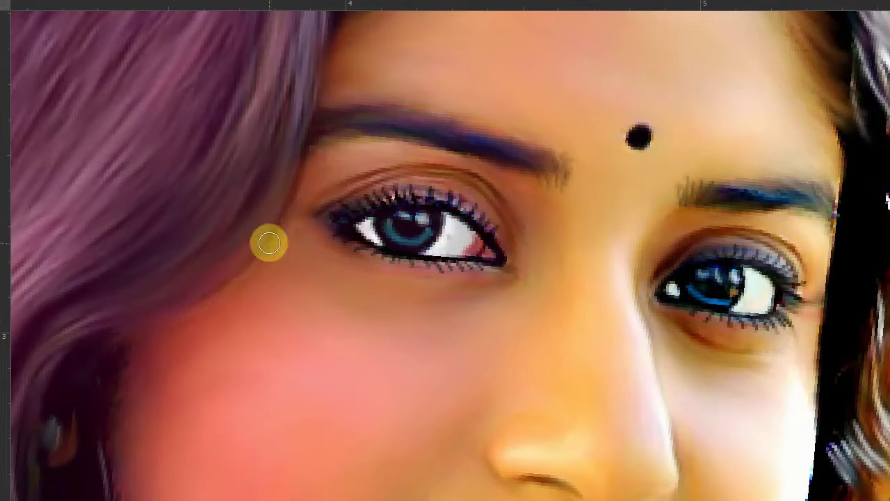
{"action": "left_click_drag", "start_coordinate": [266, 241], "coordinate": [325, 106]}
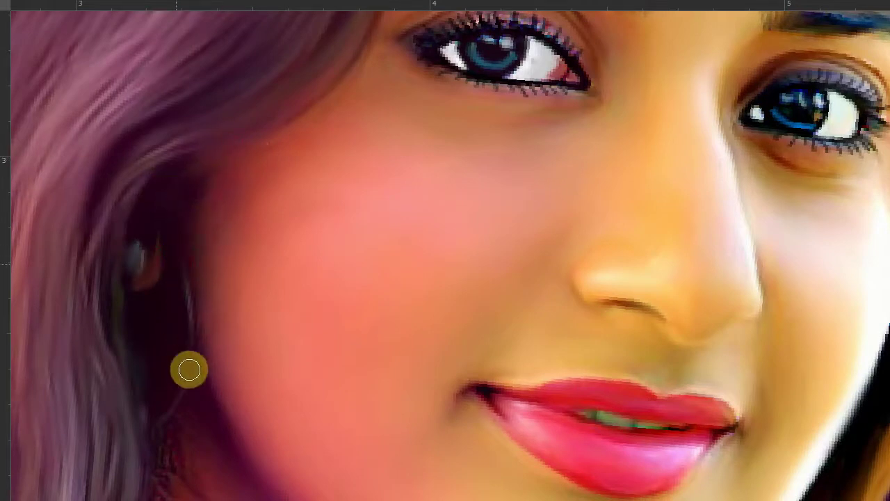
{"action": "left_click_drag", "start_coordinate": [189, 368], "coordinate": [213, 244]}
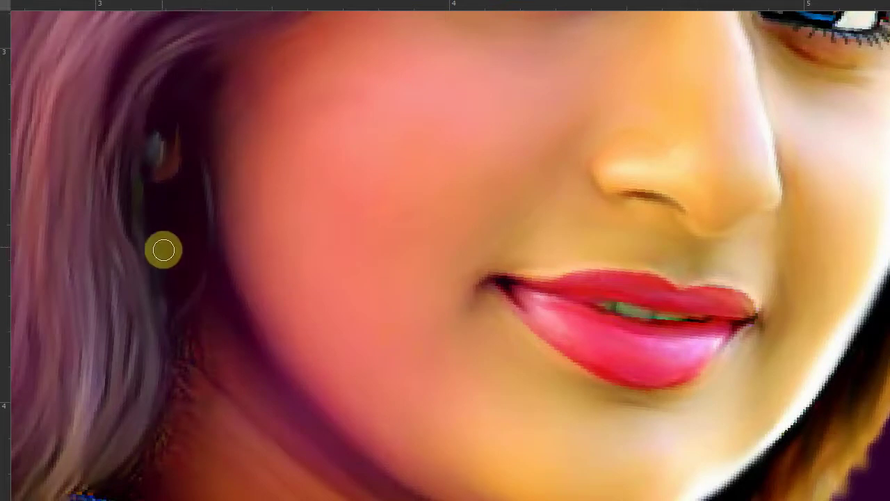
{"action": "left_click_drag", "start_coordinate": [169, 322], "coordinate": [180, 235]}
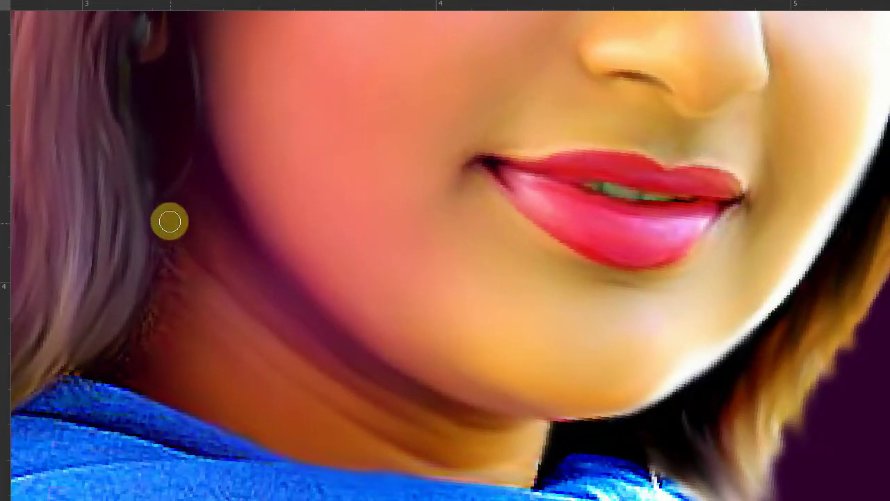
Set a sample point near the collar edge, then fit the whole portrait on screen.
{"action": "left_click", "coordinate": [143, 304]}
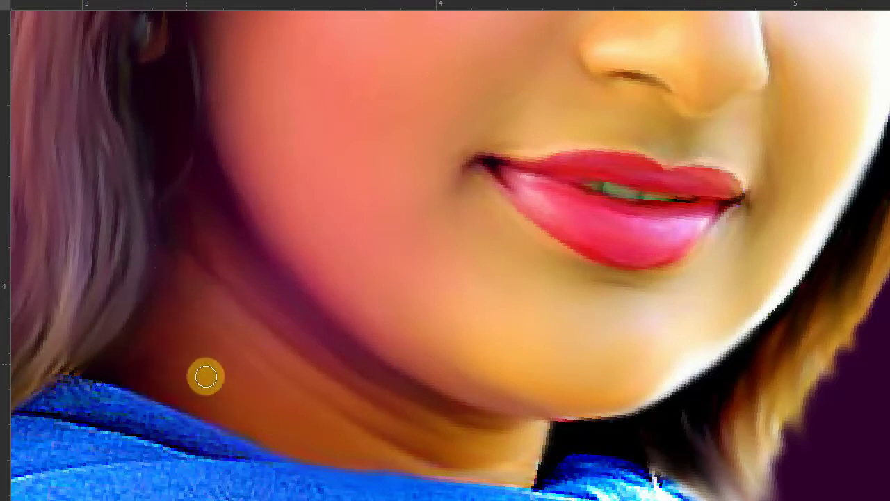
{"action": "left_click", "coordinate": [68, 371], "text": "alt"}
{"action": "left_click_drag", "start_coordinate": [113, 387], "coordinate": [79, 371]}
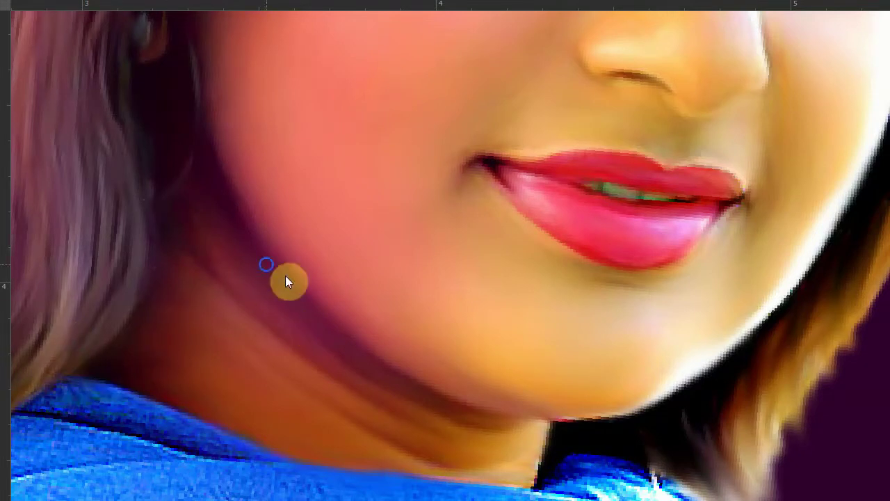
{"action": "key", "text": "ctrl+0"}
{"action": "left_click", "coordinate": [522, 221]}
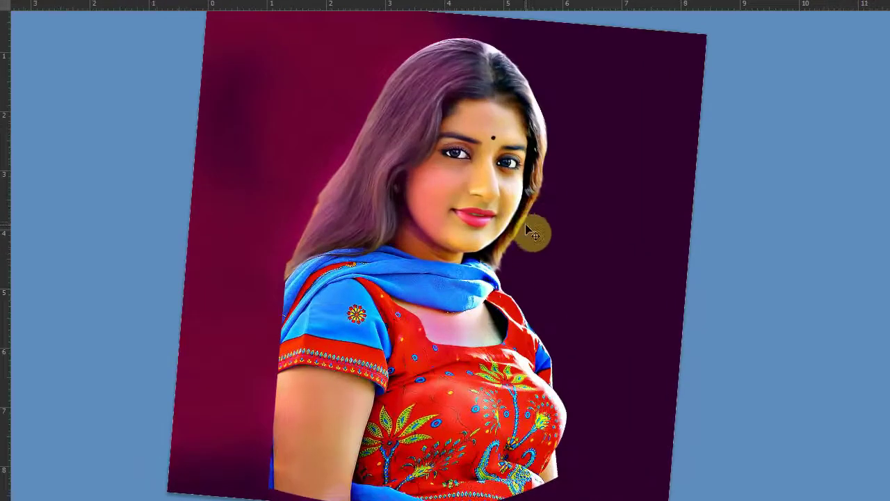
{"action": "left_click_drag", "start_coordinate": [405, 201], "coordinate": [402, 202]}
{"action": "scroll", "coordinate": [446, 257], "scroll_direction": "up", "scroll_amount": 5}
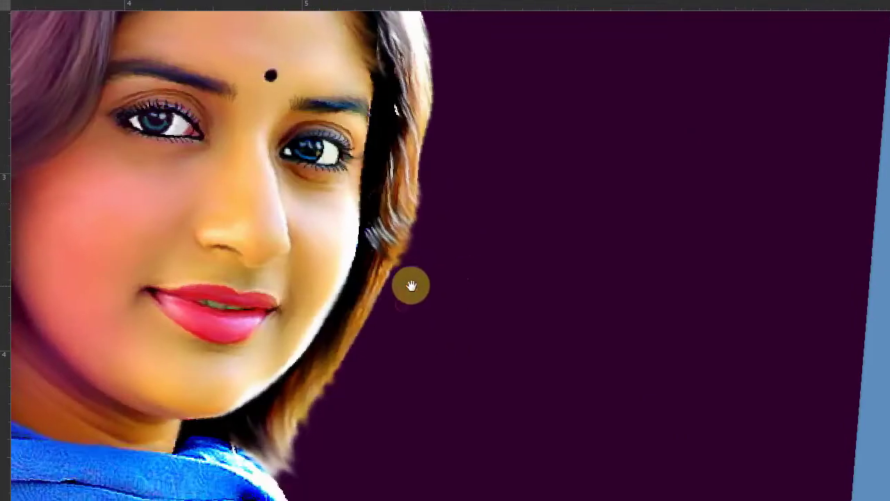
{"action": "scroll", "coordinate": [417, 288], "scroll_direction": "up", "scroll_amount": 3}
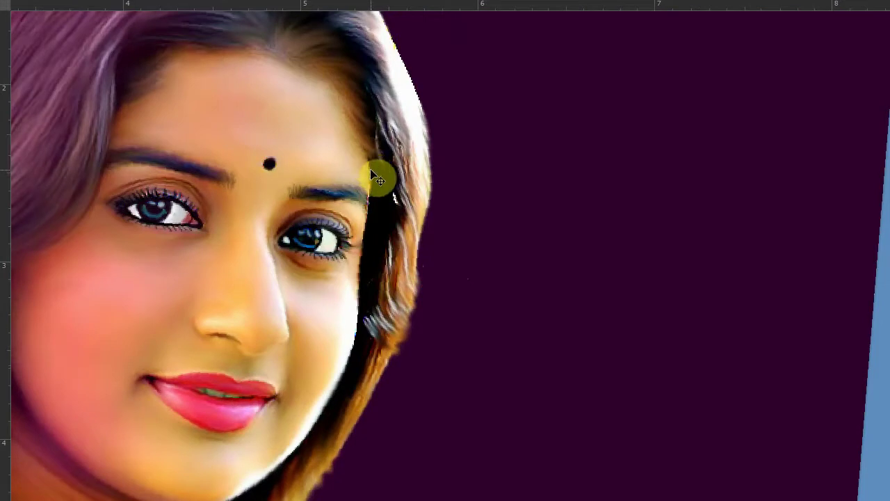
{"action": "scroll", "coordinate": [378, 179], "scroll_direction": "up", "scroll_amount": 2}
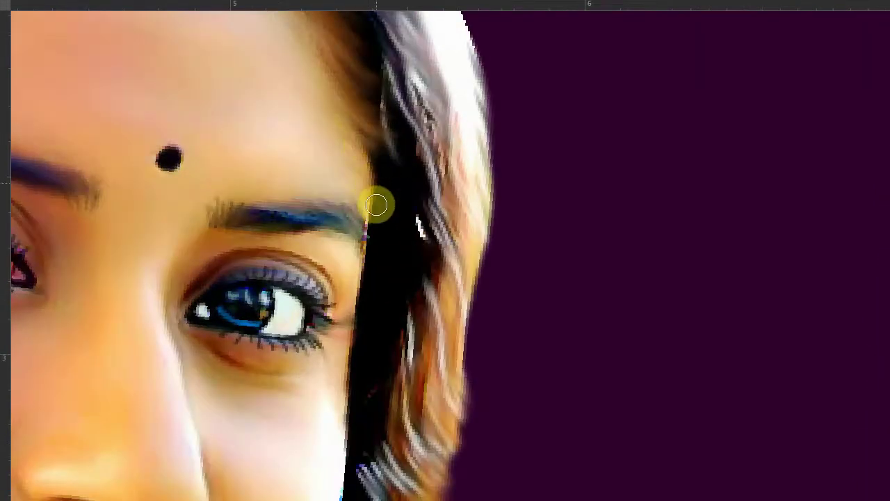
{"action": "left_click_drag", "start_coordinate": [373, 268], "coordinate": [388, 195]}
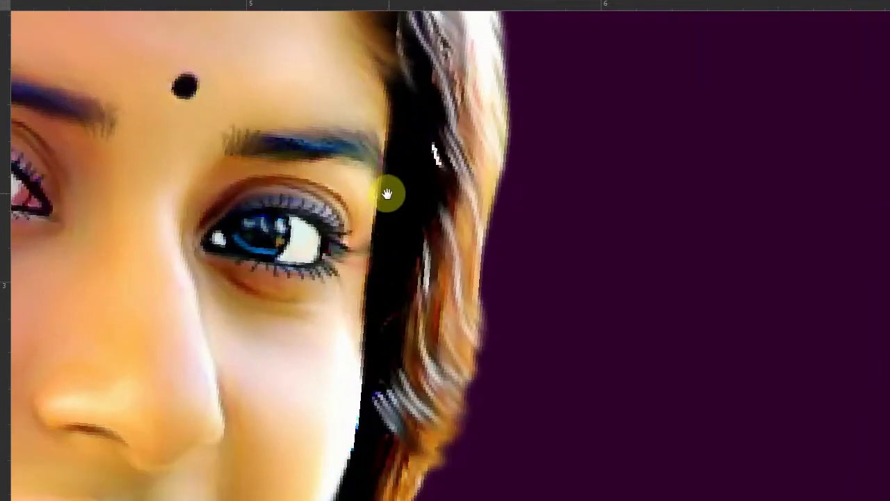
{"action": "left_click_drag", "start_coordinate": [369, 279], "coordinate": [388, 192]}
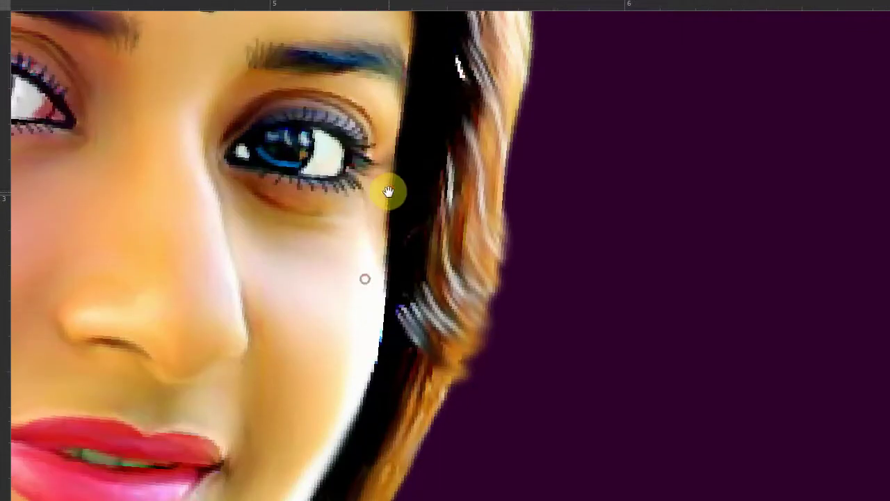
{"action": "left_click_drag", "start_coordinate": [372, 291], "coordinate": [394, 229]}
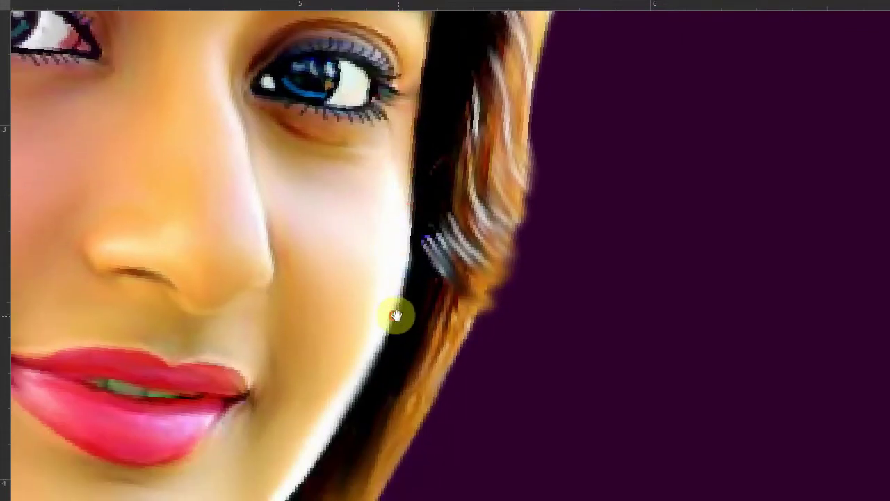
{"action": "left_click_drag", "start_coordinate": [396, 315], "coordinate": [421, 235]}
{"action": "left_click_drag", "start_coordinate": [369, 324], "coordinate": [413, 262]}
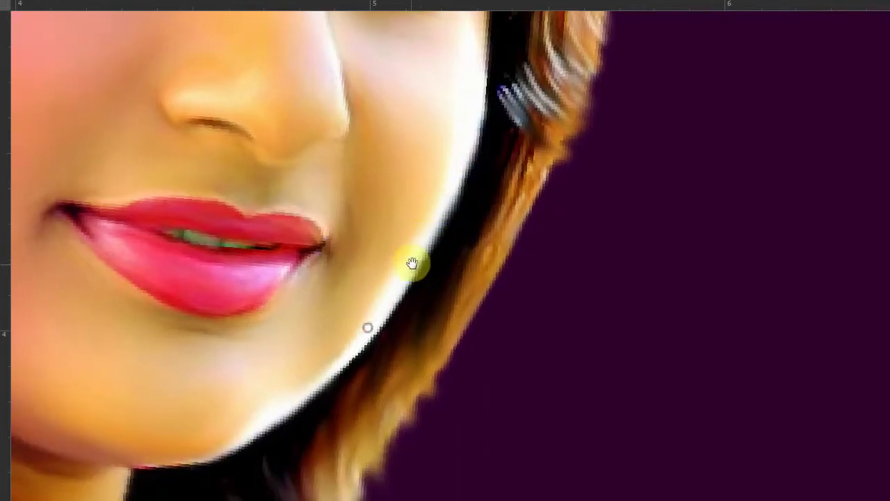
{"action": "left_click_drag", "start_coordinate": [348, 357], "coordinate": [413, 292]}
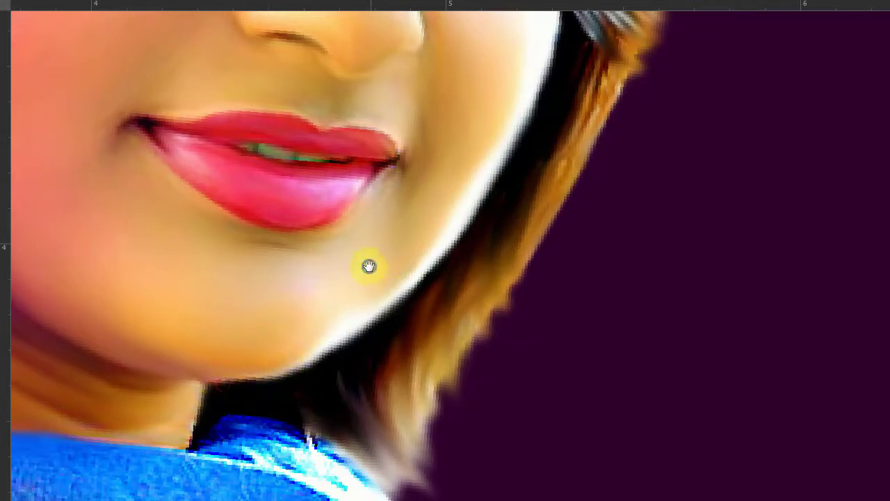
{"action": "key", "text": "ctrl+0"}
Fit the photo on screen and rotate the tilted canvas view upright.
{"action": "left_click", "coordinate": [528, 226]}
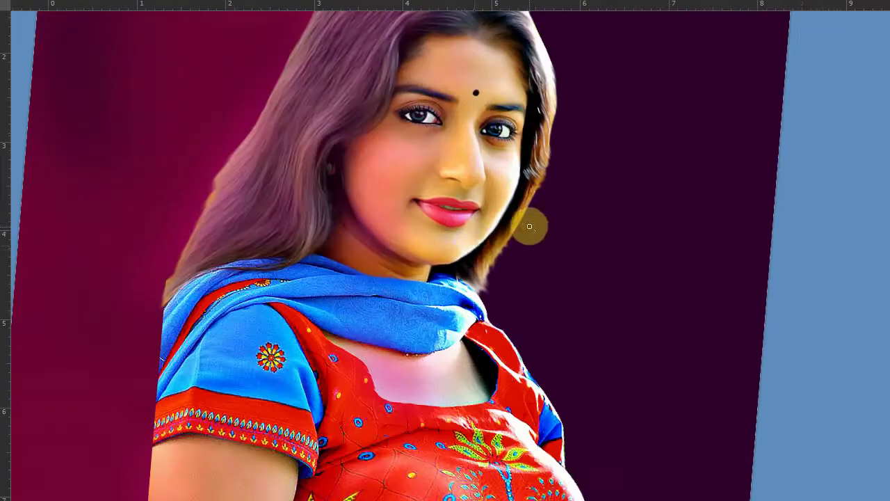
{"action": "right_click", "coordinate": [476, 207]}
{"action": "left_click", "coordinate": [488, 218]}
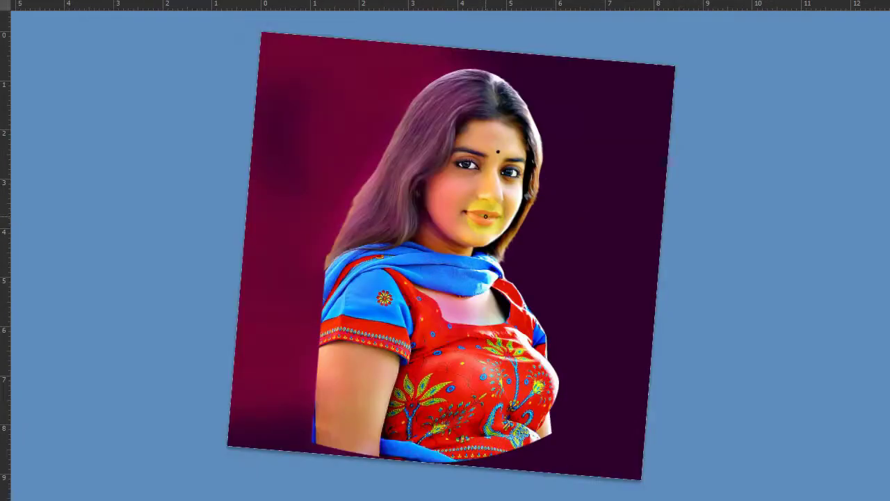
{"action": "key", "text": "r"}
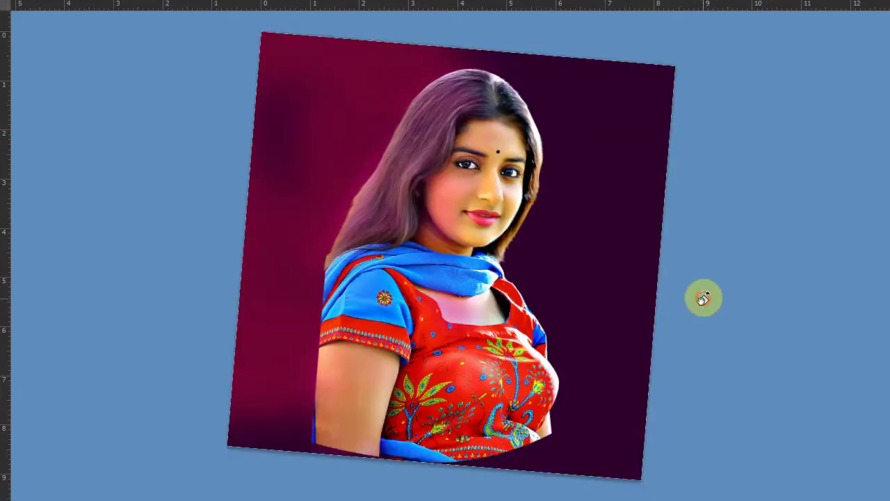
{"action": "left_click_drag", "start_coordinate": [706, 298], "coordinate": [709, 279]}
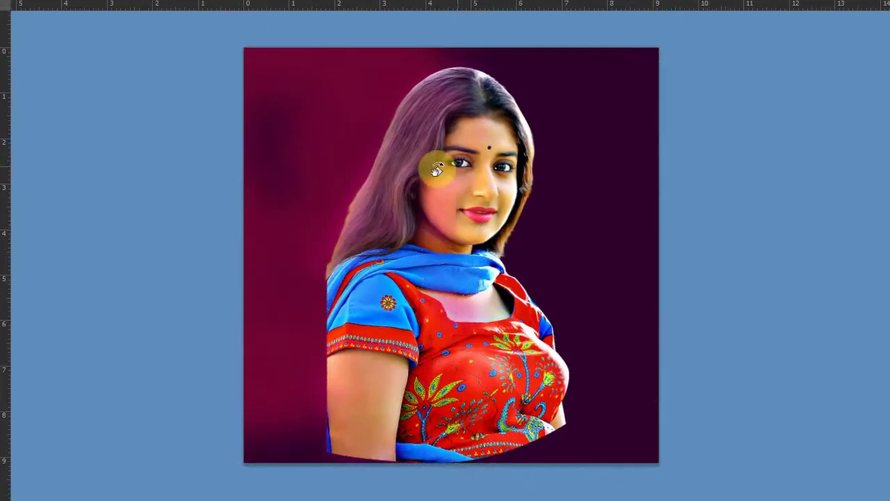
Cycle screen modes, zoom in on the top of the hair, and restore the panels.
{"action": "key", "text": "f"}
{"action": "left_click", "coordinate": [15, 68]}
{"action": "key", "text": "f"}
{"action": "key", "text": "f"}
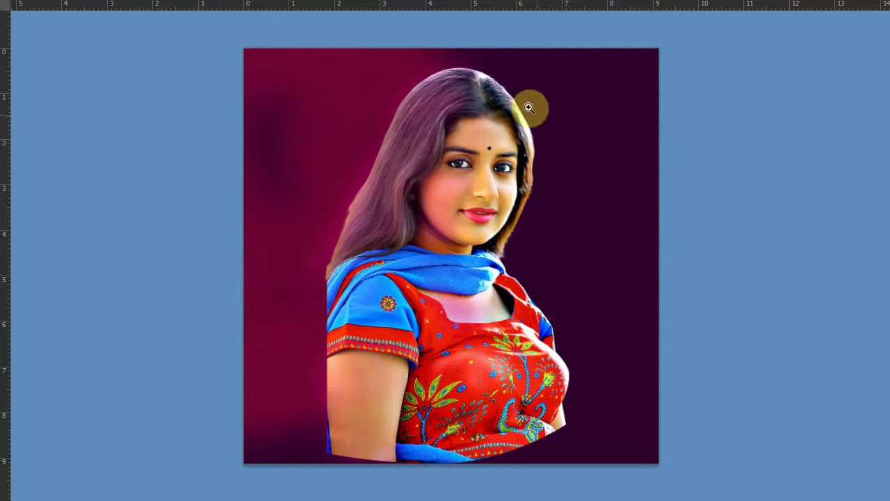
{"action": "key", "text": "z"}
{"action": "left_click", "coordinate": [480, 92]}
{"action": "key", "text": "f"}
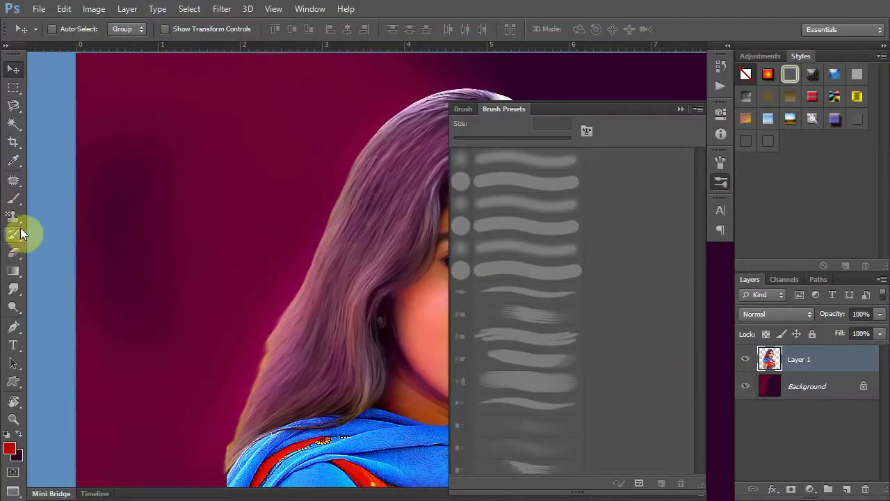
Switch to the Brush tool and choose the textured bristle stroke preset.
{"action": "left_click", "coordinate": [14, 199]}
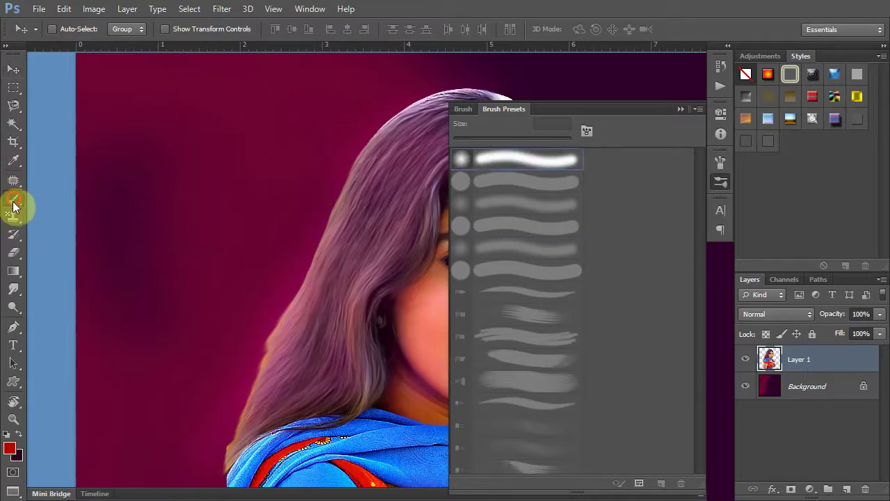
{"action": "left_click", "coordinate": [92, 30]}
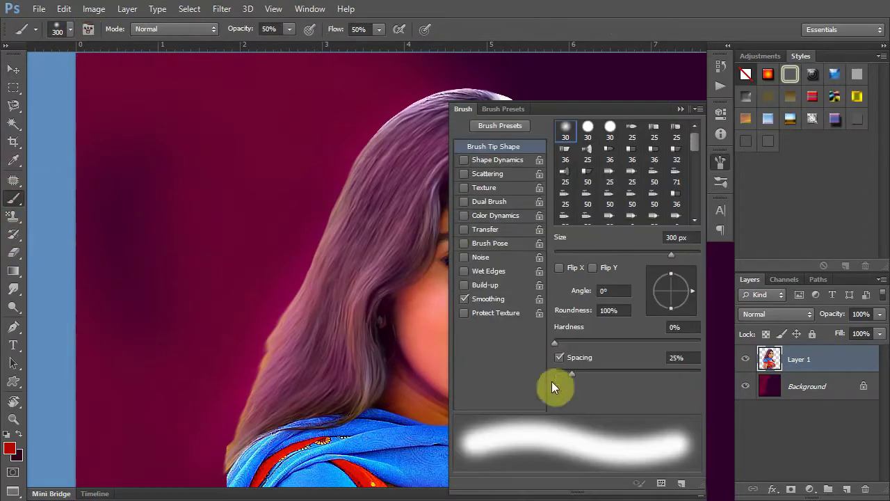
{"action": "left_click", "coordinate": [502, 109]}
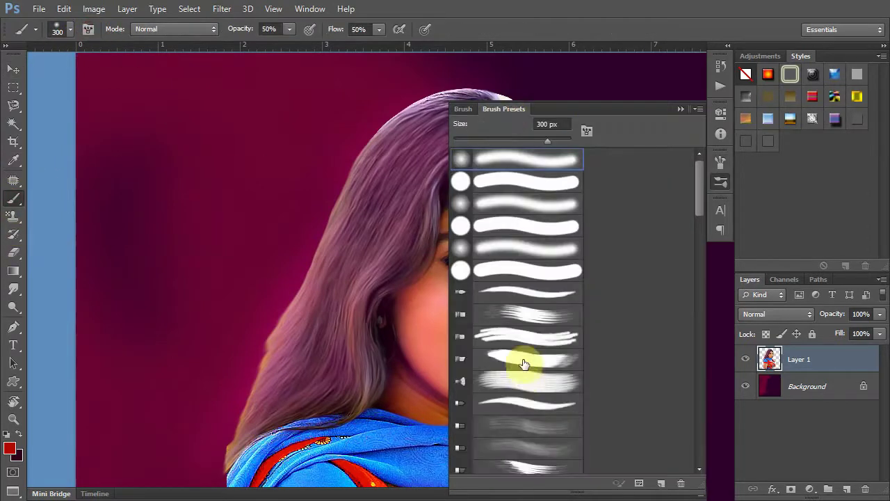
{"action": "left_click", "coordinate": [513, 344]}
{"action": "left_click", "coordinate": [313, 199]}
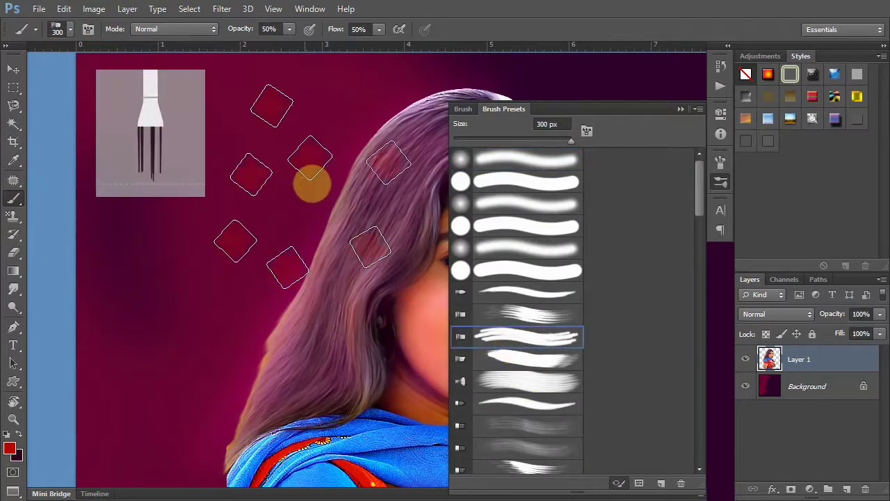
{"action": "key", "text": "f"}
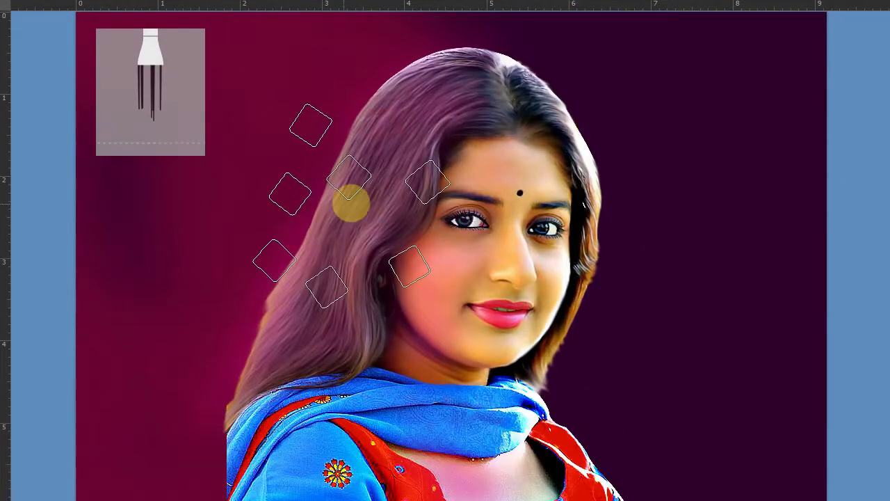
Shrink the brush tip to 10 px and pick a bristle tip from the presets.
{"action": "key", "text": "bracketleft"}
{"action": "key", "text": "bracketleft"}
{"action": "key", "text": "bracketleft"}
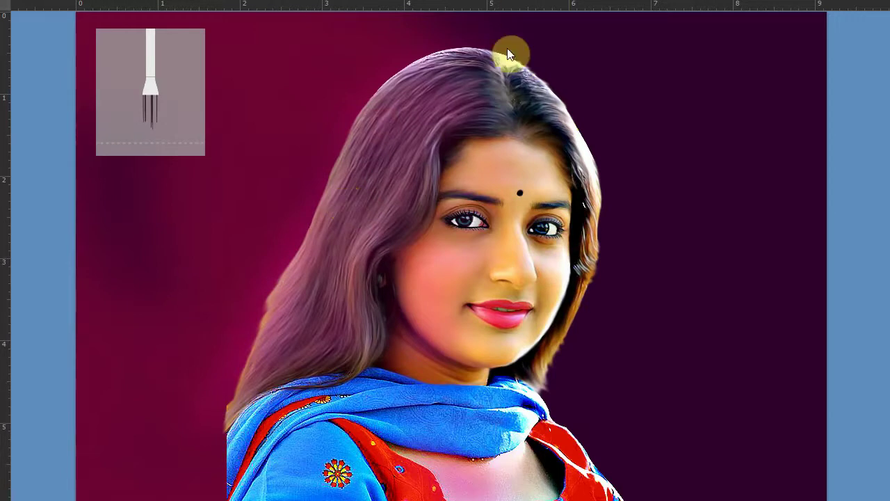
{"action": "key", "text": "Tab"}
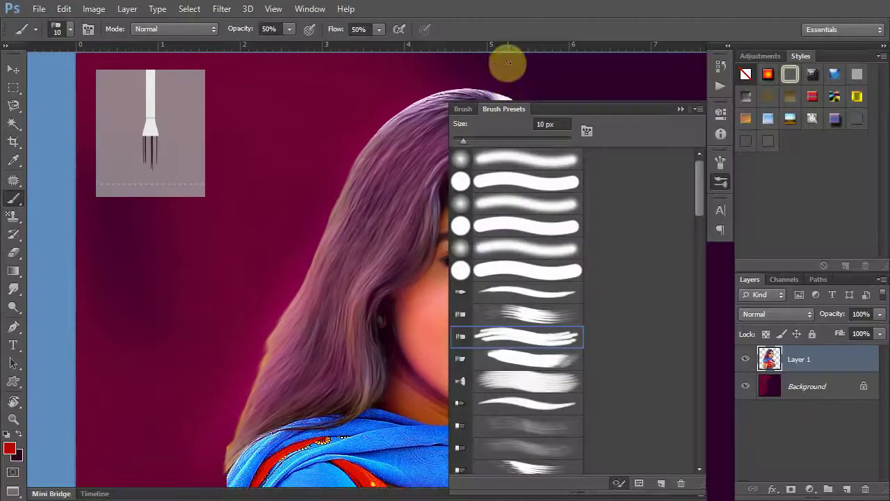
{"action": "scroll", "coordinate": [405, 134], "scroll_direction": "up", "scroll_amount": 2}
{"action": "left_click", "coordinate": [512, 313]}
{"action": "scroll", "coordinate": [290, 252], "scroll_direction": "up", "scroll_amount": 3}
{"action": "scroll", "coordinate": [291, 252], "scroll_direction": "right", "scroll_amount": 3}
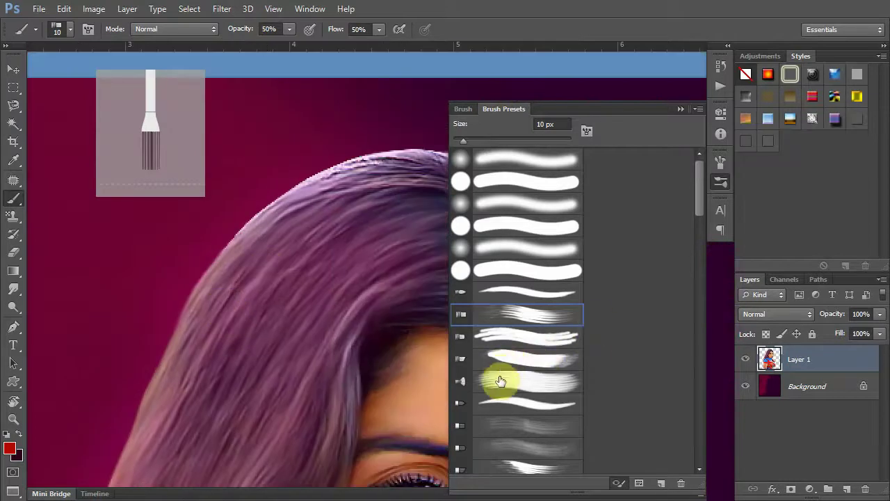
{"action": "left_click", "coordinate": [507, 338]}
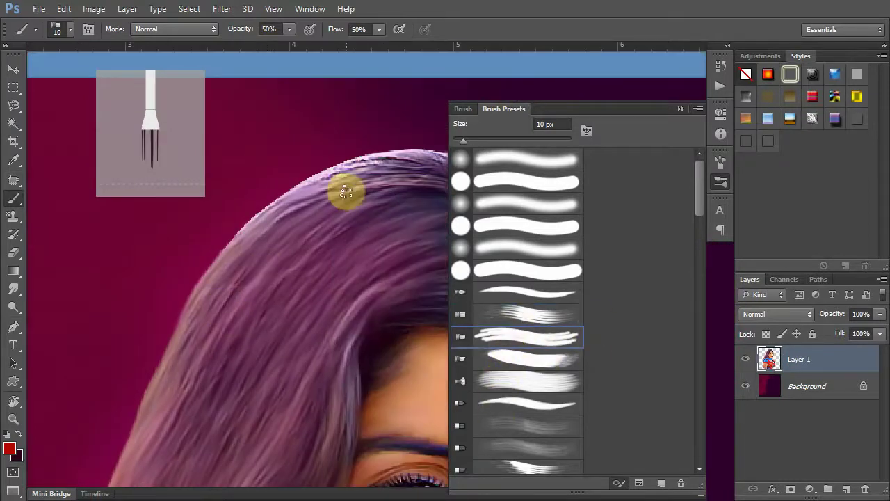
{"action": "key", "text": "Tab"}
{"action": "scroll", "coordinate": [480, 174], "scroll_direction": "up", "scroll_amount": 2}
{"action": "scroll", "coordinate": [390, 156], "scroll_direction": "up", "scroll_amount": 2}
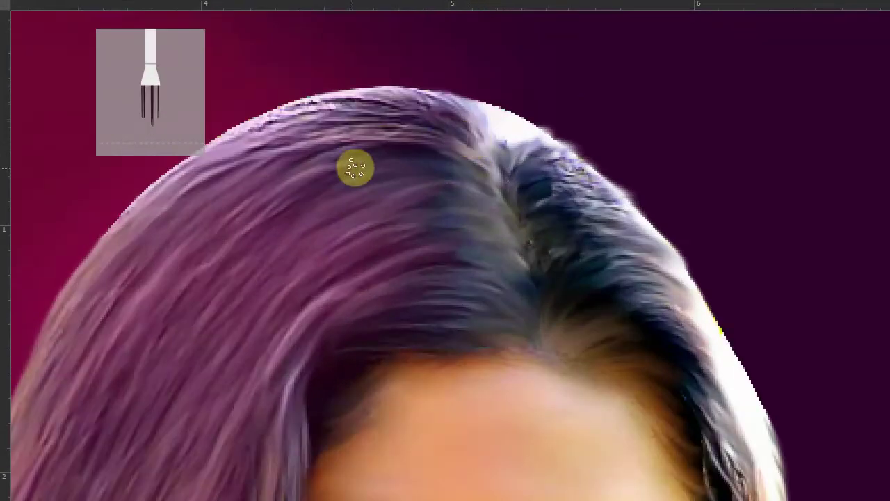
{"action": "key", "text": "Tab"}
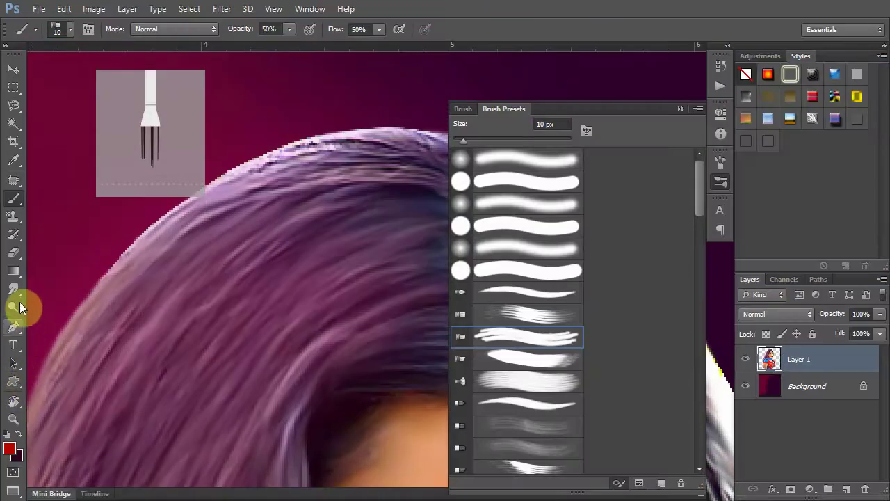
Select the Smudge tool at 45% strength with a bristle brush tip.
{"action": "left_click", "coordinate": [14, 289]}
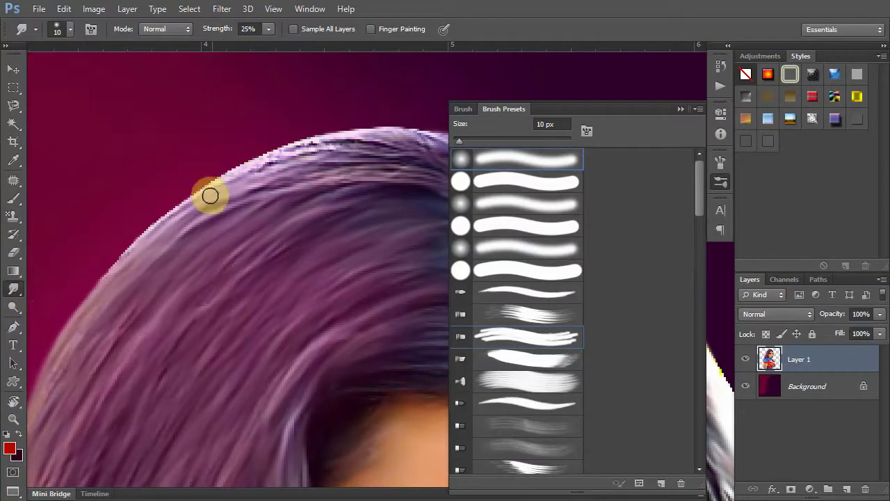
{"action": "key", "text": "Tab"}
{"action": "key", "text": "Tab"}
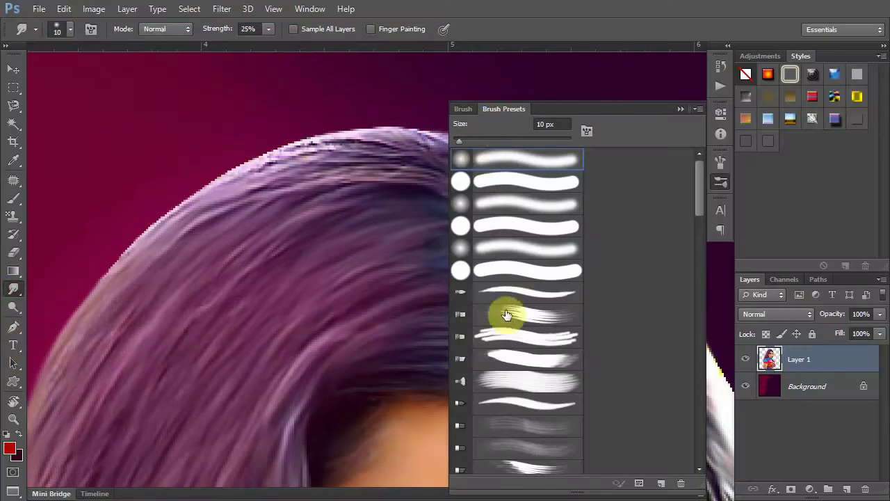
{"action": "left_click", "coordinate": [507, 315]}
{"action": "left_click", "coordinate": [463, 293]}
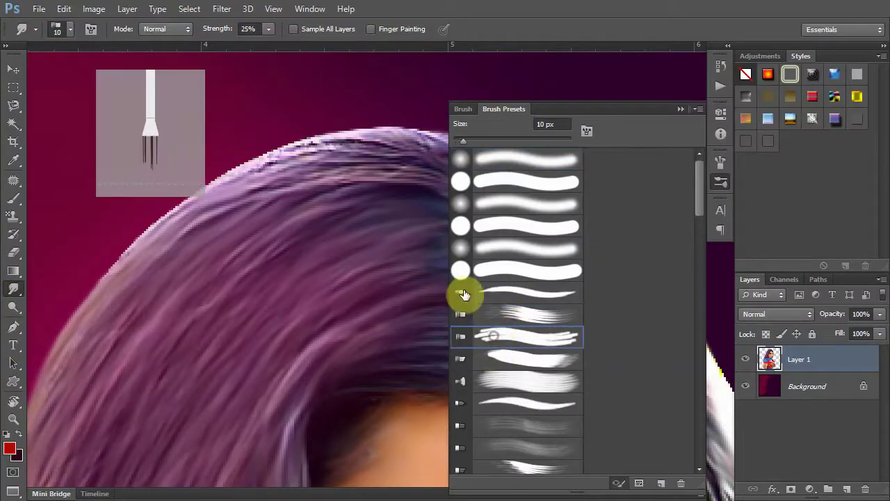
{"action": "key", "text": "Tab"}
Smudge the hair crown into soft strands, pulling its edge up into the background.
{"action": "left_click_drag", "start_coordinate": [534, 167], "coordinate": [605, 149]}
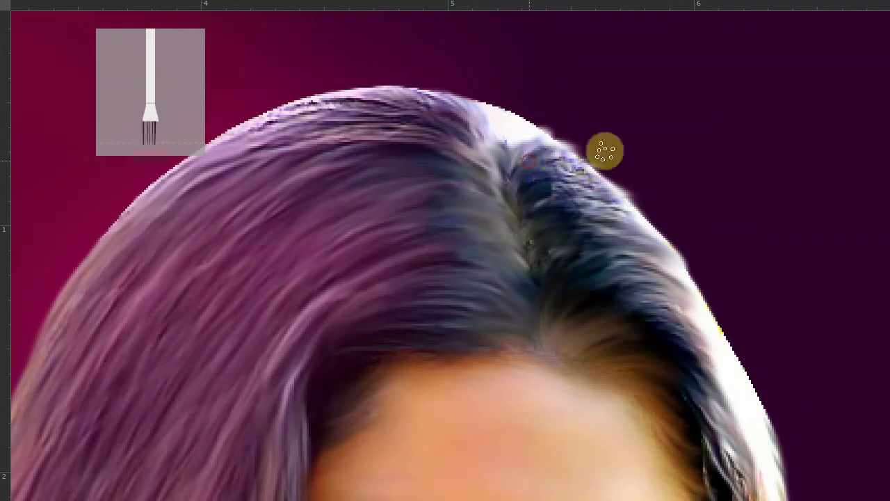
{"action": "mouse_move", "coordinate": [531, 177]}
{"action": "left_mouse_down"}
{"action": "mouse_move", "coordinate": [620, 174]}
{"action": "mouse_move", "coordinate": [651, 191]}
{"action": "mouse_move", "coordinate": [549, 191]}
{"action": "mouse_move", "coordinate": [527, 149]}
{"action": "mouse_move", "coordinate": [338, 70]}
{"action": "left_mouse_up"}
{"action": "mouse_move", "coordinate": [461, 114]}
{"action": "left_mouse_down"}
{"action": "mouse_move", "coordinate": [336, 63]}
{"action": "mouse_move", "coordinate": [380, 86]}
{"action": "left_mouse_up"}
{"action": "mouse_move", "coordinate": [431, 109]}
{"action": "left_mouse_down"}
{"action": "mouse_move", "coordinate": [281, 90]}
{"action": "mouse_move", "coordinate": [471, 121]}
{"action": "left_mouse_up"}
{"action": "mouse_move", "coordinate": [374, 69]}
{"action": "left_mouse_down"}
{"action": "mouse_move", "coordinate": [468, 122]}
{"action": "mouse_move", "coordinate": [372, 72]}
{"action": "left_mouse_up"}
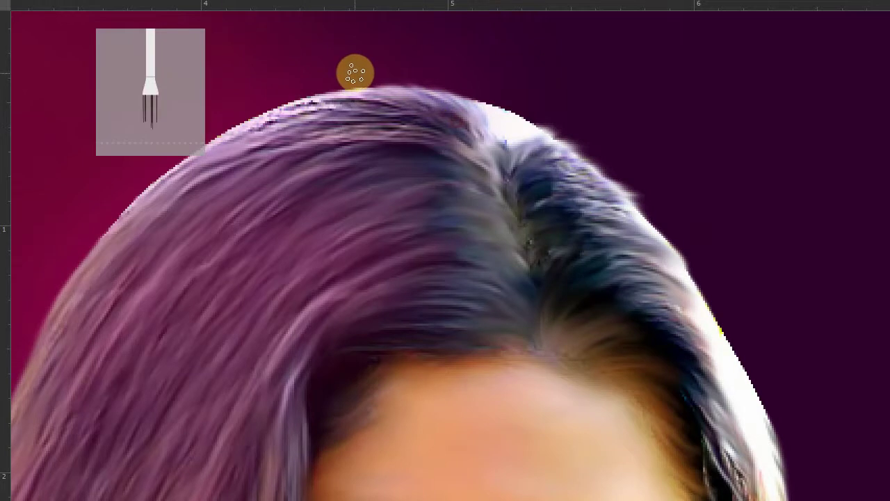
{"action": "key", "text": "f"}
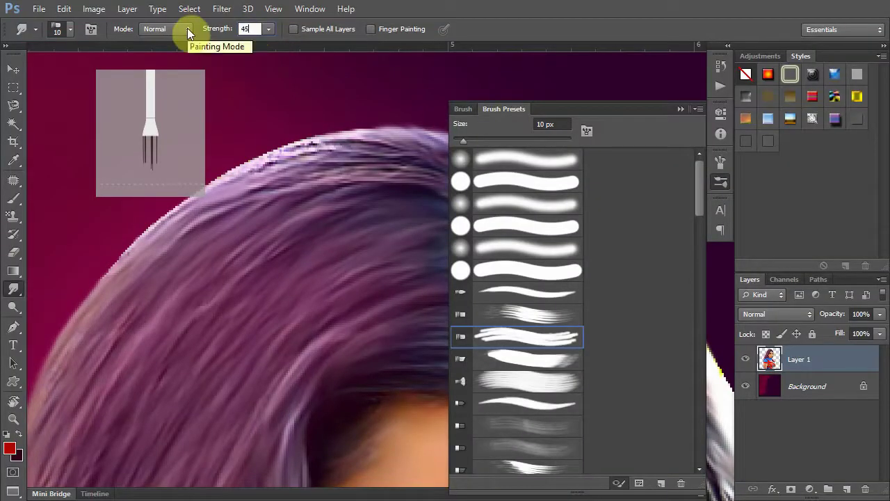
{"action": "key", "text": "Tab"}
{"action": "mouse_move", "coordinate": [419, 104]}
{"action": "left_mouse_down"}
{"action": "mouse_move", "coordinate": [311, 83]}
{"action": "mouse_move", "coordinate": [224, 109]}
{"action": "mouse_move", "coordinate": [397, 119]}
{"action": "mouse_move", "coordinate": [286, 123]}
{"action": "left_mouse_up"}
{"action": "scroll", "coordinate": [395, 117], "scroll_direction": "left", "scroll_amount": 2}
{"action": "mouse_move", "coordinate": [422, 105]}
{"action": "left_mouse_down"}
{"action": "mouse_move", "coordinate": [265, 133]}
{"action": "mouse_move", "coordinate": [493, 145]}
{"action": "mouse_move", "coordinate": [280, 130]}
{"action": "mouse_move", "coordinate": [310, 151]}
{"action": "left_mouse_up"}
{"action": "mouse_move", "coordinate": [706, 176]}
{"action": "left_mouse_down"}
{"action": "mouse_move", "coordinate": [638, 186]}
{"action": "mouse_move", "coordinate": [728, 210]}
{"action": "mouse_move", "coordinate": [616, 160]}
{"action": "mouse_move", "coordinate": [597, 160]}
{"action": "left_mouse_up"}
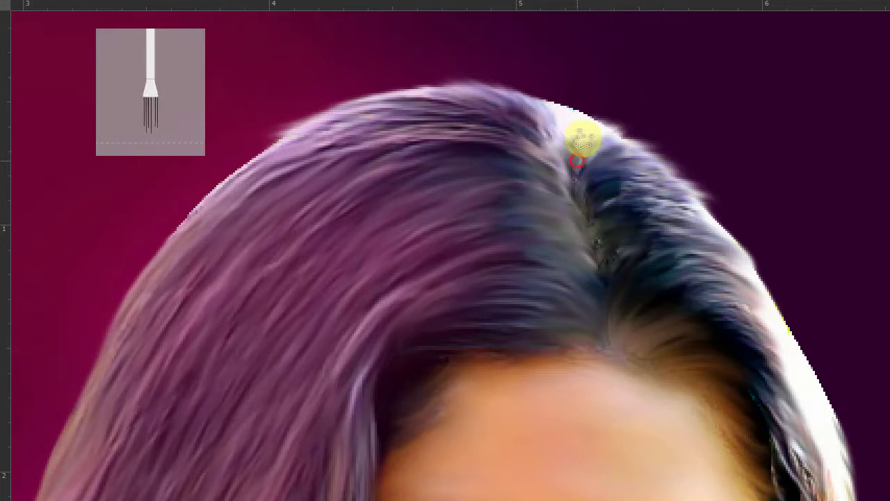
{"action": "left_click_drag", "start_coordinate": [576, 153], "coordinate": [559, 94]}
{"action": "mouse_move", "coordinate": [578, 151]}
{"action": "left_mouse_down"}
{"action": "mouse_move", "coordinate": [586, 151]}
{"action": "mouse_move", "coordinate": [576, 152]}
{"action": "left_mouse_up"}
Smudge the right hair edge beside the cheek into wispy strands blending with the background.
{"action": "mouse_move", "coordinate": [698, 250]}
{"action": "left_mouse_down"}
{"action": "mouse_move", "coordinate": [526, 131]}
{"action": "mouse_move", "coordinate": [505, 131]}
{"action": "mouse_move", "coordinate": [592, 201]}
{"action": "left_mouse_up"}
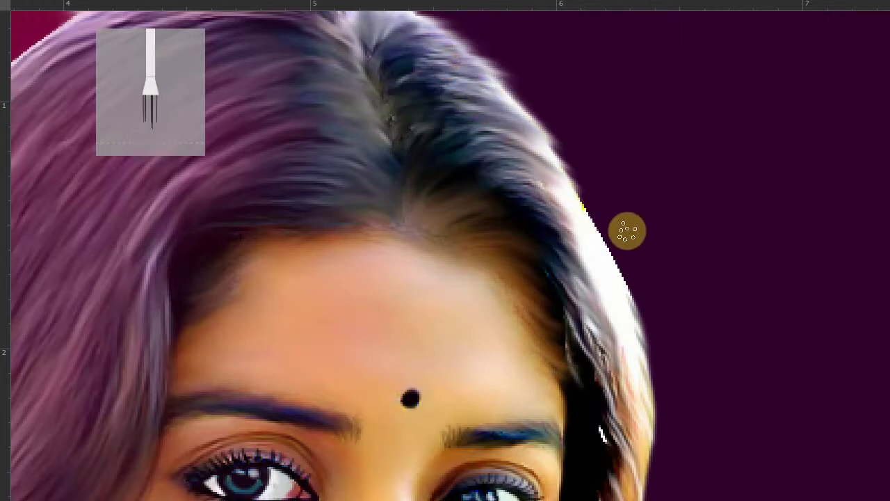
{"action": "scroll", "coordinate": [628, 231], "scroll_direction": "down", "scroll_amount": 5}
{"action": "left_click_drag", "start_coordinate": [546, 237], "coordinate": [580, 293]}
{"action": "left_click_drag", "start_coordinate": [541, 200], "coordinate": [597, 335]}
{"action": "left_click_drag", "start_coordinate": [547, 186], "coordinate": [603, 337]}
{"action": "mouse_move", "coordinate": [561, 203]}
{"action": "left_mouse_down"}
{"action": "mouse_move", "coordinate": [596, 304]}
{"action": "mouse_move", "coordinate": [571, 225]}
{"action": "mouse_move", "coordinate": [582, 258]}
{"action": "mouse_move", "coordinate": [561, 145]}
{"action": "left_mouse_up"}
{"action": "mouse_move", "coordinate": [523, 301]}
{"action": "left_mouse_down"}
{"action": "mouse_move", "coordinate": [495, 413]}
{"action": "mouse_move", "coordinate": [522, 252]}
{"action": "mouse_move", "coordinate": [576, 286]}
{"action": "mouse_move", "coordinate": [581, 263]}
{"action": "left_mouse_up"}
{"action": "mouse_move", "coordinate": [542, 193]}
{"action": "left_mouse_down"}
{"action": "mouse_move", "coordinate": [539, 167]}
{"action": "mouse_move", "coordinate": [564, 270]}
{"action": "left_mouse_up"}
{"action": "scroll", "coordinate": [489, 270], "scroll_direction": "down", "scroll_amount": 2}
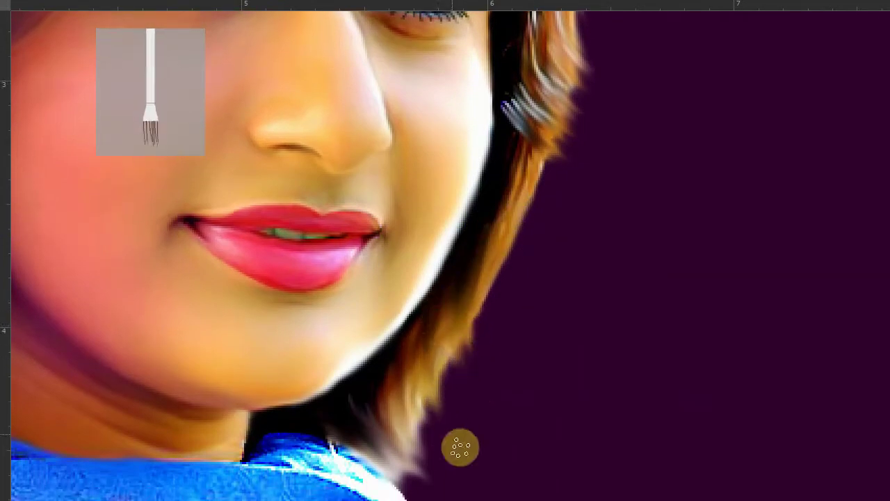
{"action": "scroll", "coordinate": [480, 334], "scroll_direction": "down", "scroll_amount": 5}
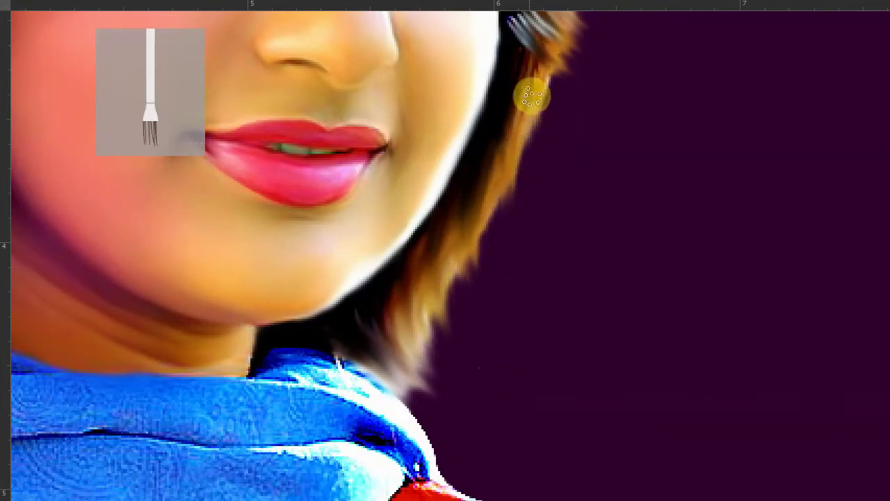
Fit the image on screen, zoom to the left hair, and set Smudge Strength to 80%.
{"action": "right_click", "coordinate": [581, 243]}
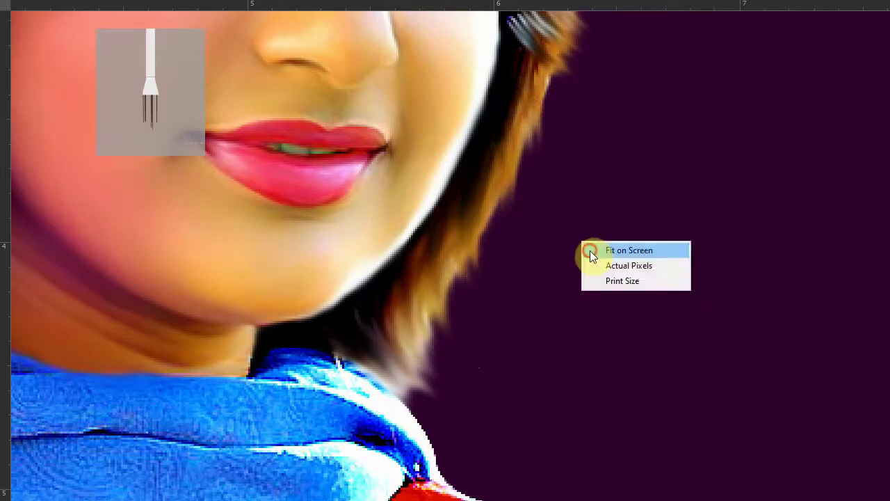
{"action": "left_click", "coordinate": [590, 249]}
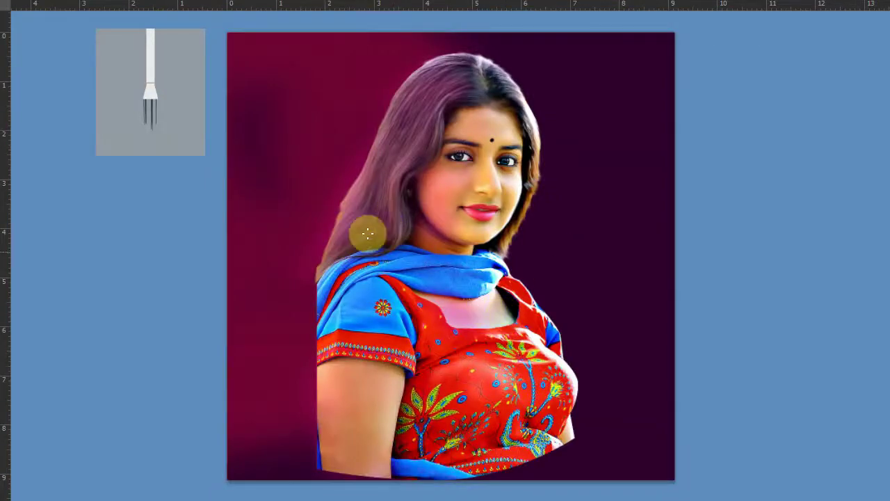
{"action": "scroll", "coordinate": [352, 247], "scroll_direction": "up", "scroll_amount": 1}
{"action": "scroll", "coordinate": [348, 251], "scroll_direction": "up", "scroll_amount": 2}
{"action": "scroll", "coordinate": [340, 251], "scroll_direction": "up", "scroll_amount": 2}
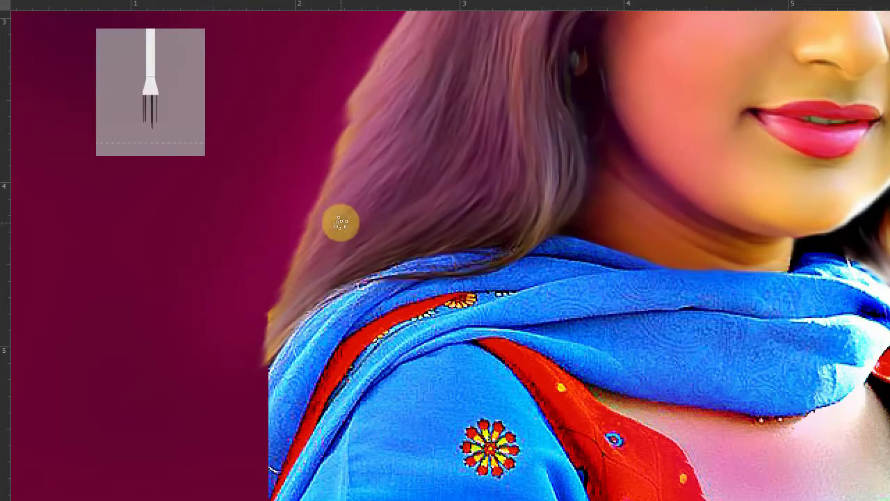
{"action": "key", "text": "f"}
{"action": "left_click", "coordinate": [248, 28]}
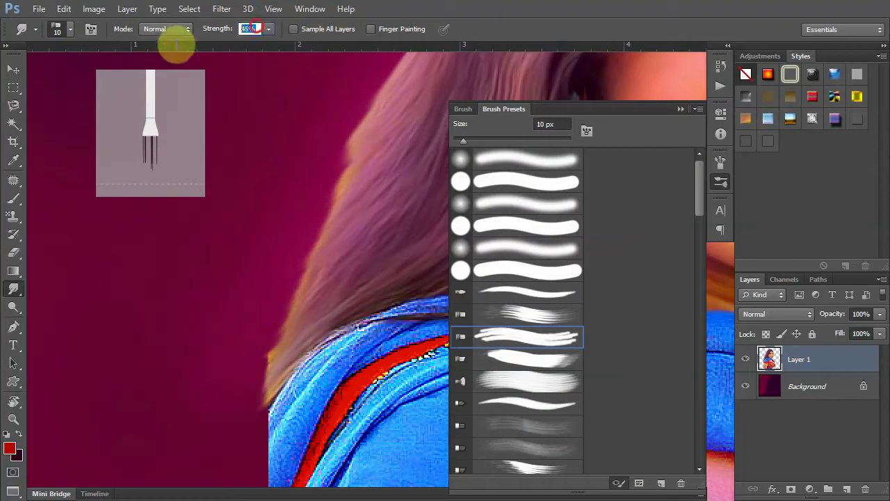
{"action": "type", "text": "80"}
{"action": "key", "text": "Return"}
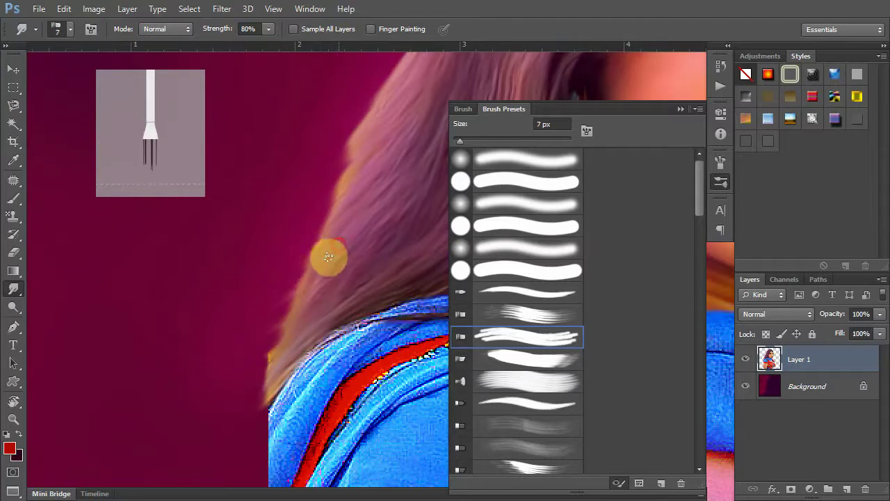
Smudge the left hair edge outward with down-left strokes, including near the shoulder.
{"action": "left_click_drag", "start_coordinate": [335, 234], "coordinate": [296, 272]}
{"action": "mouse_move", "coordinate": [342, 204]}
{"action": "left_mouse_down"}
{"action": "mouse_move", "coordinate": [276, 262]}
{"action": "mouse_move", "coordinate": [304, 241]}
{"action": "left_mouse_up"}
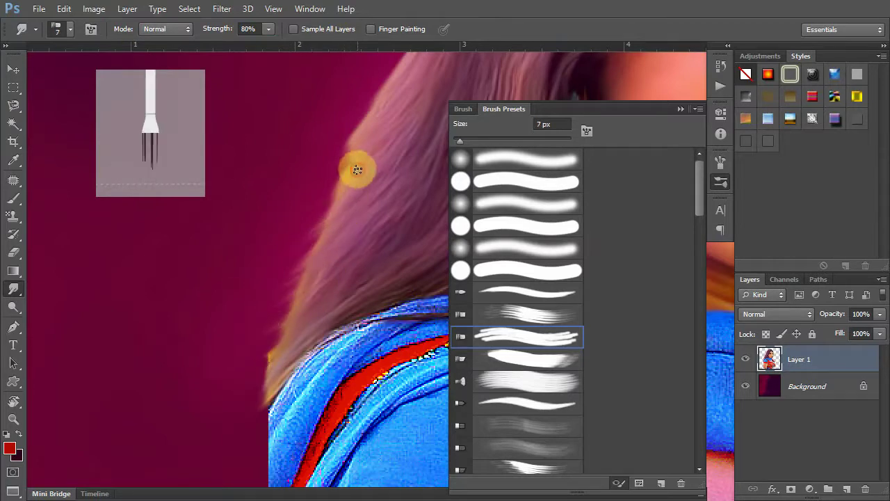
{"action": "left_click_drag", "start_coordinate": [357, 160], "coordinate": [265, 248]}
{"action": "left_click_drag", "start_coordinate": [346, 185], "coordinate": [302, 230]}
{"action": "left_click_drag", "start_coordinate": [348, 202], "coordinate": [276, 271]}
{"action": "left_click_drag", "start_coordinate": [341, 224], "coordinate": [304, 277]}
{"action": "left_click_drag", "start_coordinate": [296, 318], "coordinate": [251, 376]}
{"action": "left_click_drag", "start_coordinate": [299, 334], "coordinate": [278, 363]}
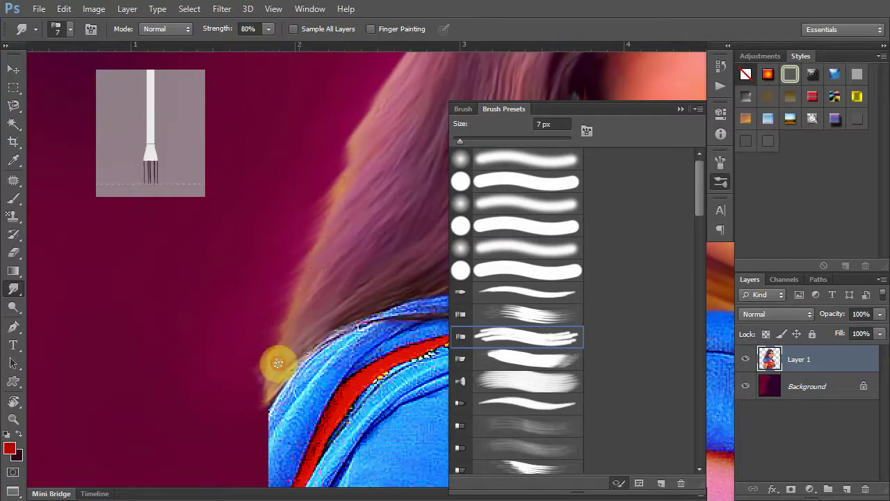
{"action": "mouse_move", "coordinate": [361, 140]}
{"action": "left_mouse_down"}
{"action": "mouse_move", "coordinate": [272, 255]}
{"action": "mouse_move", "coordinate": [258, 317]}
{"action": "left_mouse_up"}
{"action": "scroll", "coordinate": [322, 279], "scroll_direction": "up", "scroll_amount": 3}
{"action": "left_click_drag", "start_coordinate": [324, 253], "coordinate": [250, 334]}
{"action": "left_click_drag", "start_coordinate": [327, 265], "coordinate": [260, 317]}
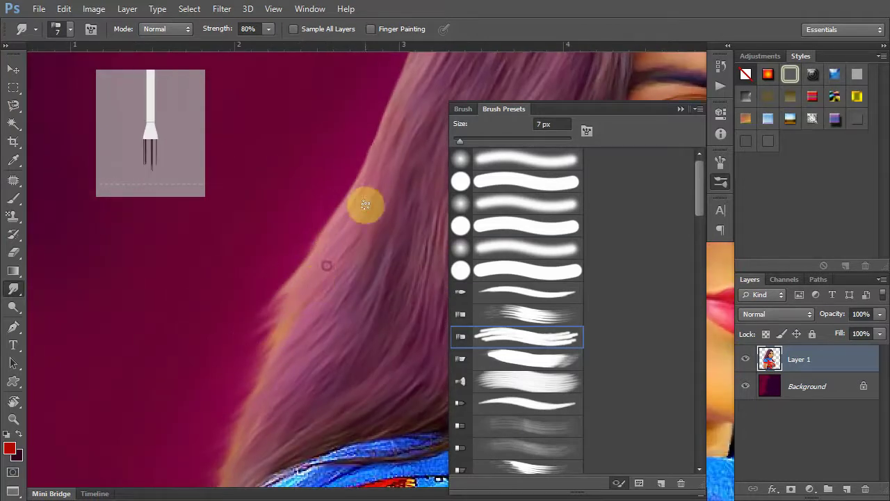
{"action": "left_click_drag", "start_coordinate": [356, 220], "coordinate": [338, 240]}
{"action": "mouse_move", "coordinate": [381, 171]}
{"action": "left_mouse_down"}
{"action": "mouse_move", "coordinate": [289, 233]}
{"action": "mouse_move", "coordinate": [314, 209]}
{"action": "left_mouse_up"}
{"action": "left_click_drag", "start_coordinate": [376, 145], "coordinate": [314, 194]}
Keep feathering the left hair edge into fine strands up toward the top of the head.
{"action": "mouse_move", "coordinate": [393, 105]}
{"action": "left_mouse_down"}
{"action": "mouse_move", "coordinate": [334, 181]}
{"action": "mouse_move", "coordinate": [239, 385]}
{"action": "left_mouse_up"}
{"action": "left_click_drag", "start_coordinate": [322, 230], "coordinate": [243, 318]}
{"action": "mouse_move", "coordinate": [340, 214]}
{"action": "left_mouse_down"}
{"action": "mouse_move", "coordinate": [288, 254]}
{"action": "mouse_move", "coordinate": [284, 314]}
{"action": "left_mouse_up"}
{"action": "left_click_drag", "start_coordinate": [333, 229], "coordinate": [219, 403]}
{"action": "mouse_move", "coordinate": [321, 264]}
{"action": "left_mouse_down"}
{"action": "mouse_move", "coordinate": [290, 359]}
{"action": "mouse_move", "coordinate": [247, 416]}
{"action": "left_mouse_up"}
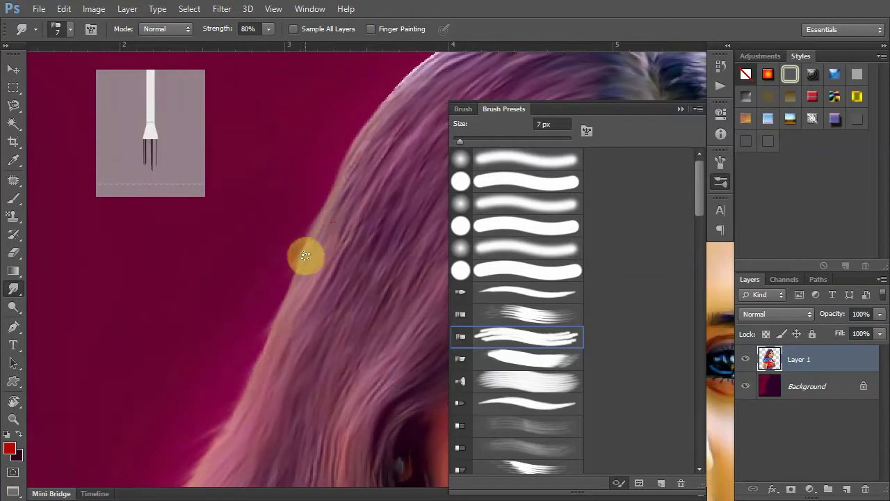
{"action": "left_click_drag", "start_coordinate": [318, 254], "coordinate": [243, 339]}
{"action": "mouse_move", "coordinate": [355, 163]}
{"action": "left_mouse_down"}
{"action": "mouse_move", "coordinate": [328, 266]}
{"action": "mouse_move", "coordinate": [242, 363]}
{"action": "left_mouse_up"}
{"action": "left_click_drag", "start_coordinate": [324, 278], "coordinate": [250, 364]}
{"action": "left_click_drag", "start_coordinate": [318, 298], "coordinate": [261, 374]}
{"action": "left_click_drag", "start_coordinate": [301, 330], "coordinate": [241, 386]}
{"action": "left_click_drag", "start_coordinate": [355, 246], "coordinate": [272, 316]}
{"action": "left_click_drag", "start_coordinate": [375, 221], "coordinate": [270, 275]}
{"action": "left_click_drag", "start_coordinate": [354, 241], "coordinate": [268, 292]}
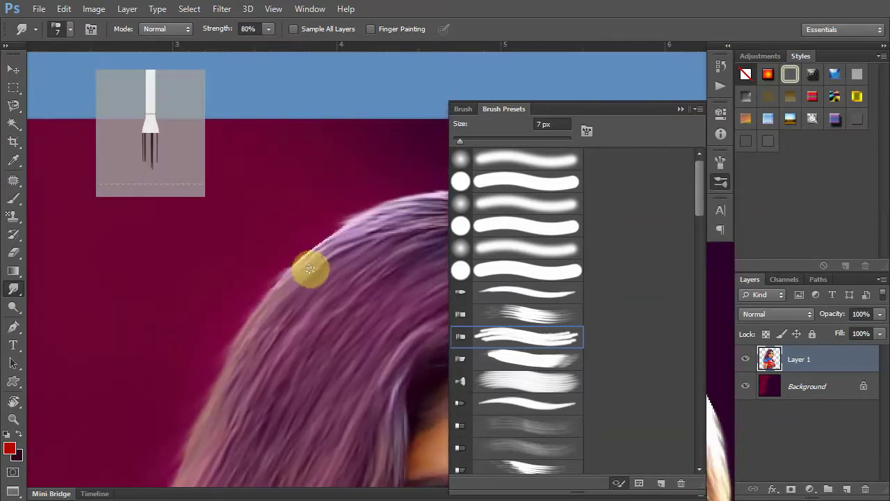
{"action": "key", "text": "Tab"}
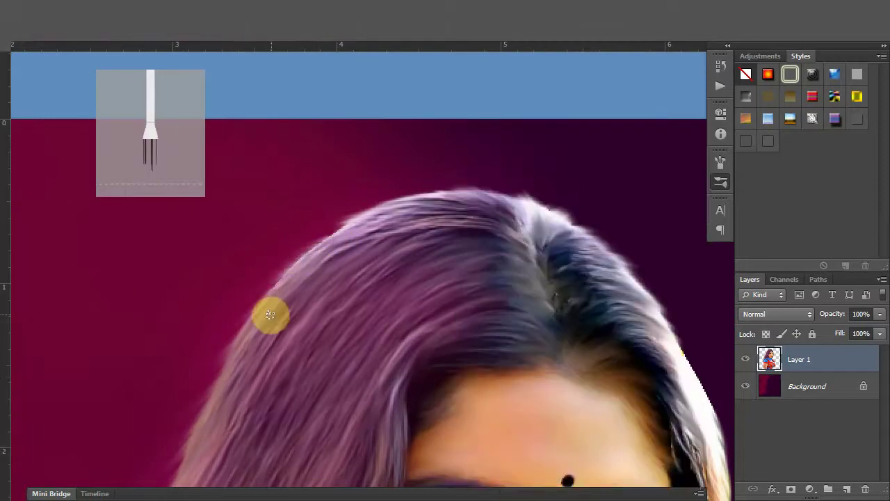
{"action": "key", "text": "Tab"}
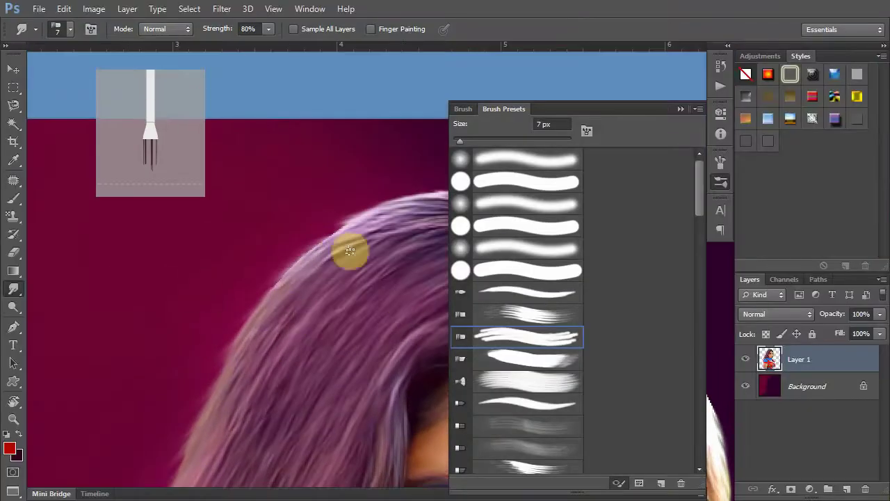
Pick the 70 px round preset from the Brush Presets list for smudging, then hide the interface.
{"action": "scroll", "coordinate": [512, 353], "scroll_direction": "down", "scroll_amount": 2}
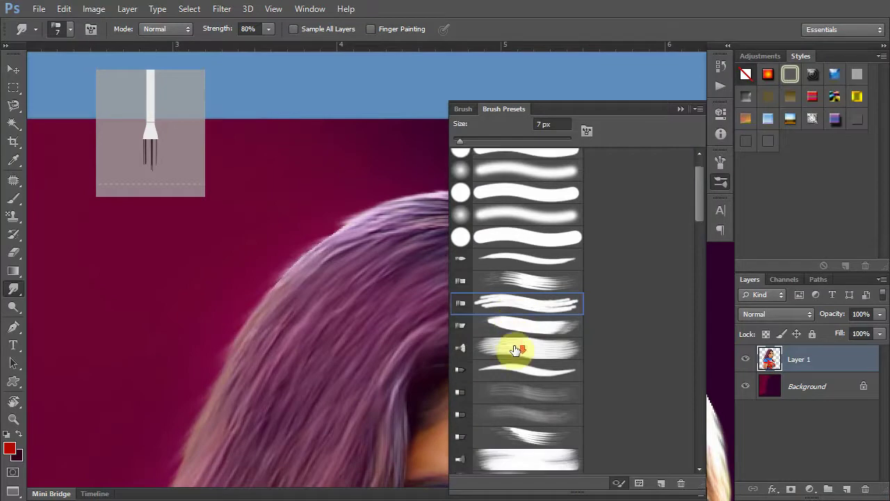
{"action": "scroll", "coordinate": [513, 352], "scroll_direction": "down", "scroll_amount": 1}
{"action": "scroll", "coordinate": [531, 331], "scroll_direction": "down", "scroll_amount": 3}
{"action": "scroll", "coordinate": [528, 339], "scroll_direction": "down", "scroll_amount": 3}
{"action": "scroll", "coordinate": [533, 341], "scroll_direction": "down", "scroll_amount": 3}
{"action": "scroll", "coordinate": [533, 339], "scroll_direction": "down", "scroll_amount": 3}
{"action": "scroll", "coordinate": [533, 339], "scroll_direction": "down", "scroll_amount": 3}
{"action": "scroll", "coordinate": [533, 340], "scroll_direction": "down", "scroll_amount": 3}
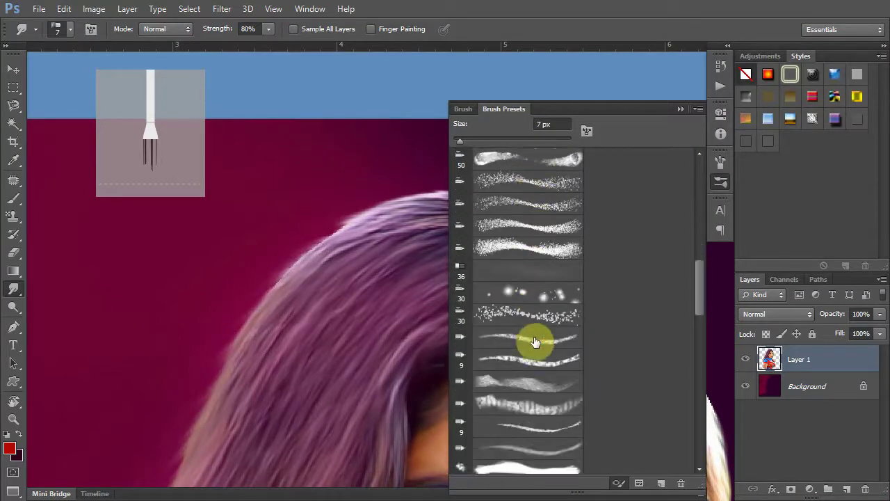
{"action": "scroll", "coordinate": [535, 341], "scroll_direction": "down", "scroll_amount": 3}
{"action": "scroll", "coordinate": [536, 341], "scroll_direction": "down", "scroll_amount": 3}
{"action": "scroll", "coordinate": [537, 342], "scroll_direction": "down", "scroll_amount": 3}
{"action": "scroll", "coordinate": [537, 342], "scroll_direction": "down", "scroll_amount": 3}
{"action": "scroll", "coordinate": [536, 341], "scroll_direction": "down", "scroll_amount": 2}
{"action": "scroll", "coordinate": [538, 339], "scroll_direction": "down", "scroll_amount": 2}
{"action": "scroll", "coordinate": [537, 339], "scroll_direction": "down", "scroll_amount": 2}
{"action": "scroll", "coordinate": [537, 339], "scroll_direction": "down", "scroll_amount": 2}
{"action": "scroll", "coordinate": [537, 339], "scroll_direction": "down", "scroll_amount": 2}
{"action": "scroll", "coordinate": [537, 339], "scroll_direction": "down", "scroll_amount": 2}
{"action": "scroll", "coordinate": [538, 339], "scroll_direction": "down", "scroll_amount": 3}
{"action": "scroll", "coordinate": [538, 341], "scroll_direction": "down", "scroll_amount": 3}
{"action": "scroll", "coordinate": [538, 345], "scroll_direction": "down", "scroll_amount": 2}
{"action": "scroll", "coordinate": [538, 344], "scroll_direction": "up", "scroll_amount": 3}
{"action": "scroll", "coordinate": [538, 345], "scroll_direction": "up", "scroll_amount": 3}
{"action": "scroll", "coordinate": [537, 344], "scroll_direction": "up", "scroll_amount": 3}
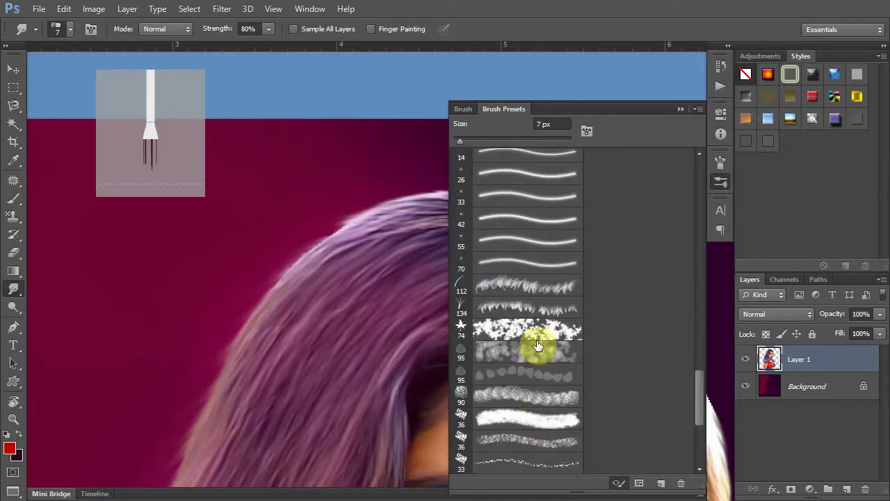
{"action": "left_click", "coordinate": [523, 268]}
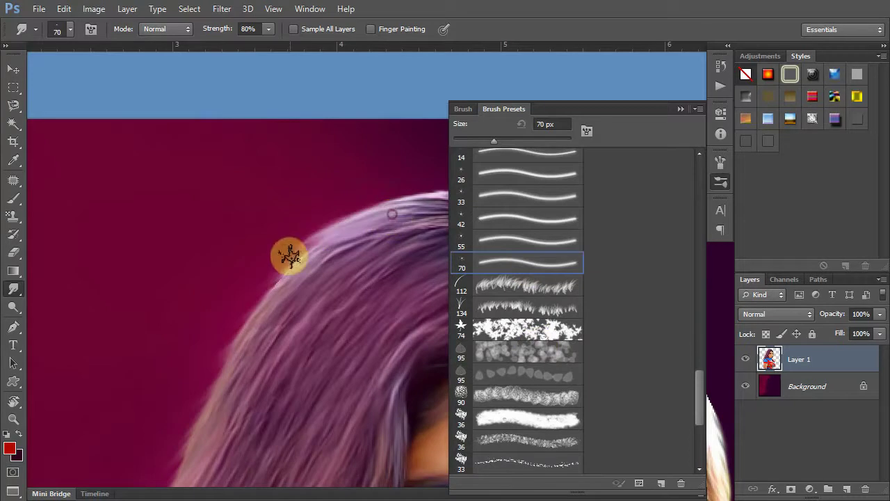
{"action": "key", "text": "f"}
{"action": "key", "text": "f"}
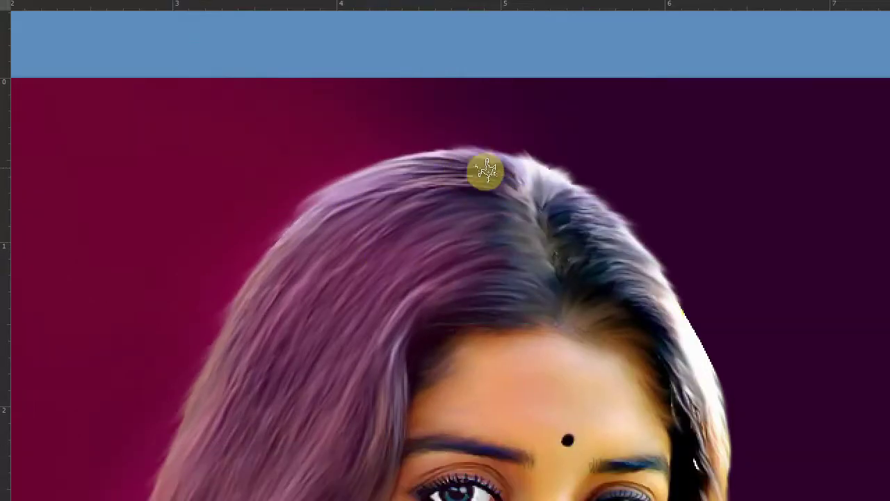
Smudge down along the left outer edge of the purple hair.
{"action": "left_click", "coordinate": [322, 211]}
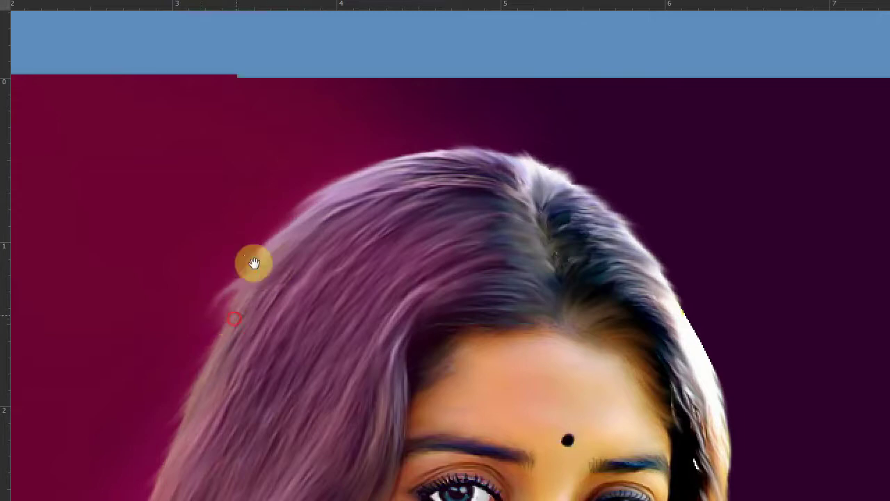
{"action": "left_click_drag", "start_coordinate": [252, 260], "coordinate": [274, 213]}
{"action": "mouse_move", "coordinate": [229, 279]}
{"action": "left_mouse_down"}
{"action": "mouse_move", "coordinate": [207, 379]}
{"action": "mouse_move", "coordinate": [251, 288]}
{"action": "left_mouse_up"}
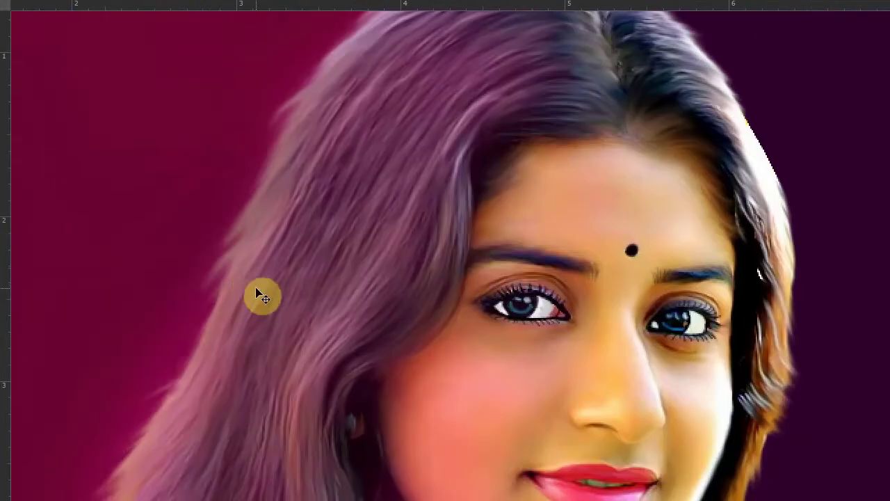
Smudge the right hair edge toward the cheek and jaw, then restore the panels.
{"action": "left_click_drag", "start_coordinate": [757, 123], "coordinate": [487, 165]}
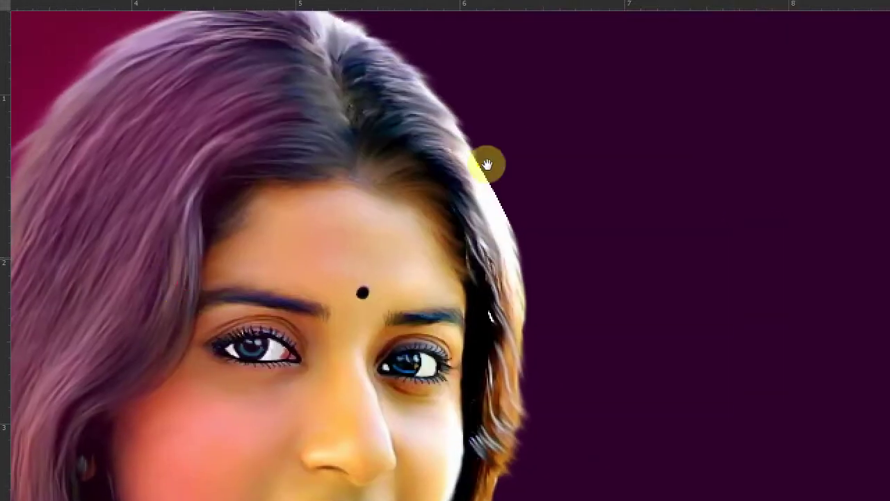
{"action": "left_click_drag", "start_coordinate": [447, 130], "coordinate": [485, 173]}
{"action": "left_click_drag", "start_coordinate": [431, 98], "coordinate": [480, 132]}
{"action": "scroll", "coordinate": [527, 149], "scroll_direction": "down", "scroll_amount": 3}
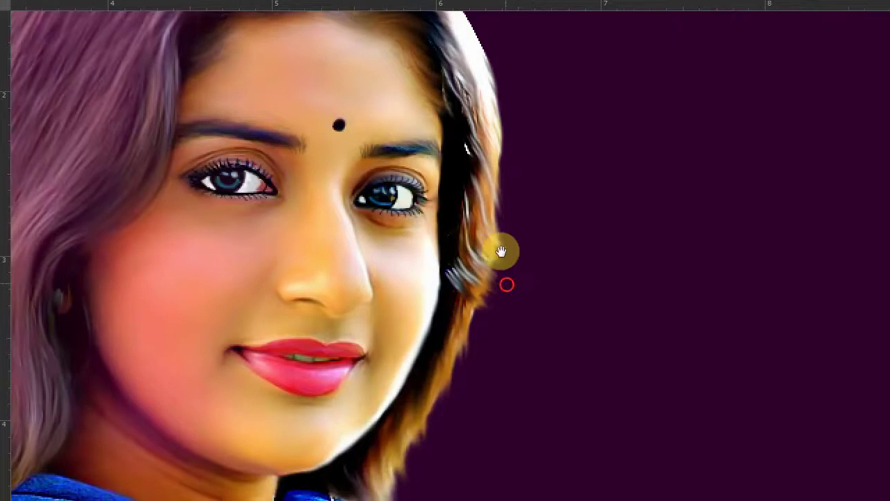
{"action": "scroll", "coordinate": [497, 235], "scroll_direction": "down", "scroll_amount": 1}
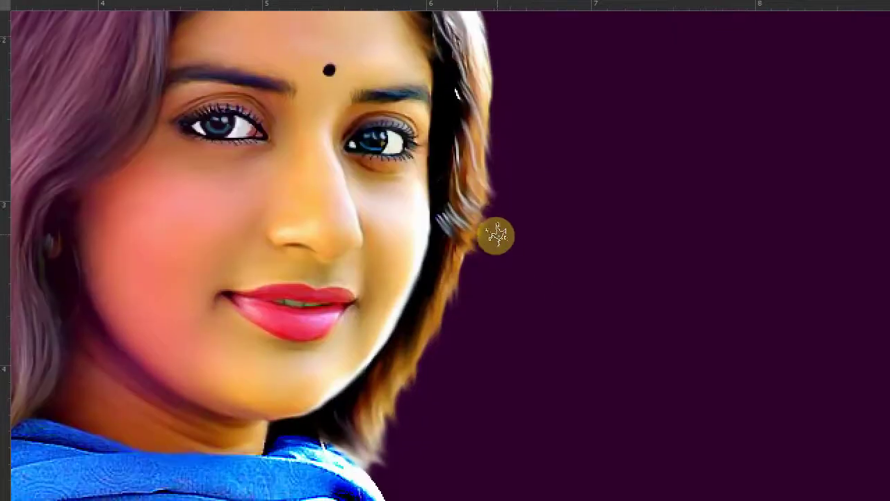
{"action": "left_click", "coordinate": [443, 235]}
{"action": "left_click", "coordinate": [416, 321]}
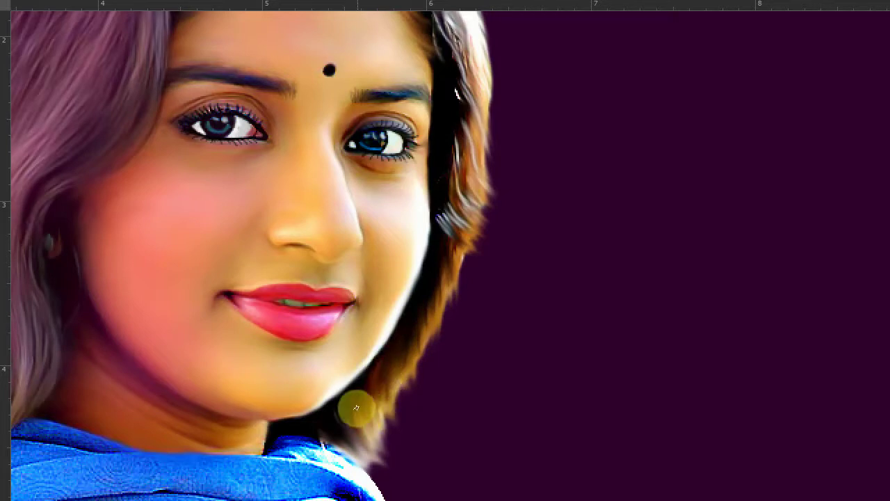
{"action": "left_click_drag", "start_coordinate": [304, 299], "coordinate": [384, 453]}
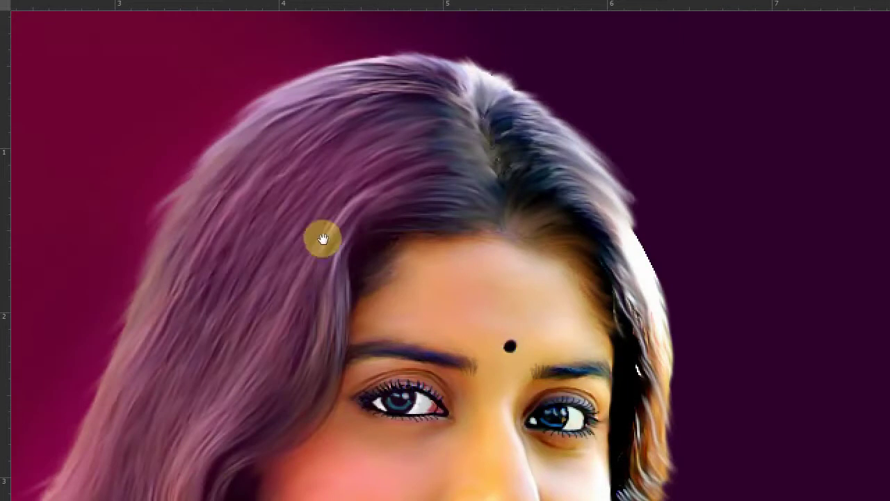
{"action": "key", "text": "f"}
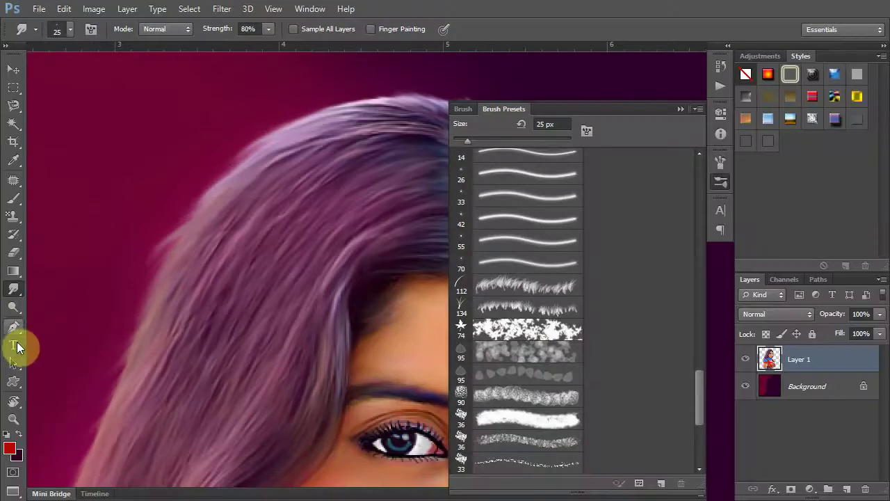
Set the brush foreground colour to pink with cyan 0 and yellow 0.
{"action": "left_click", "coordinate": [15, 200]}
{"action": "left_click", "coordinate": [11, 449]}
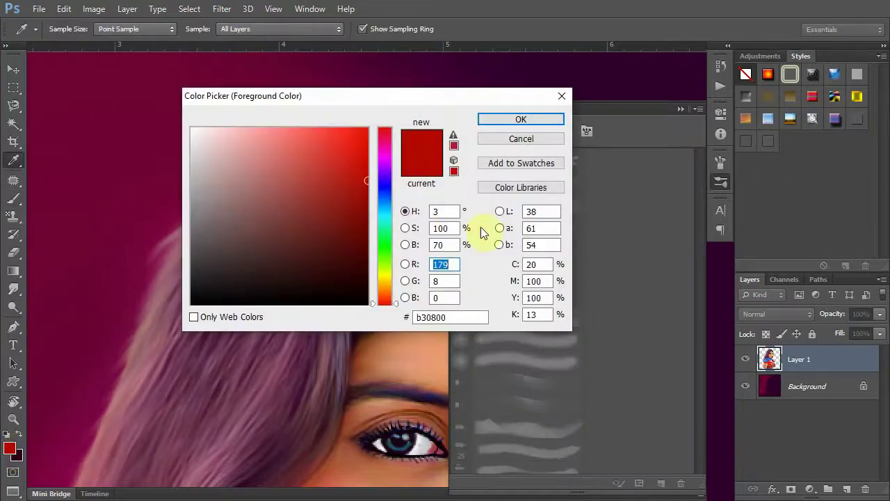
{"action": "type", "text": "0"}
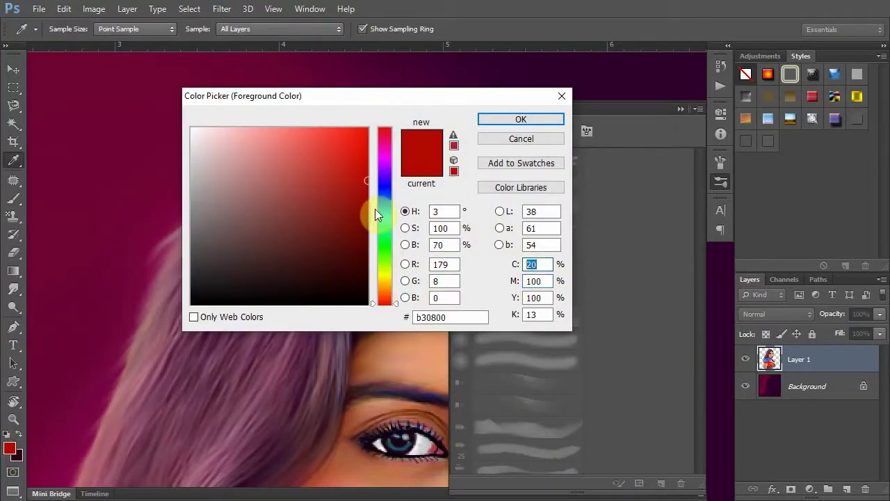
{"action": "key", "text": "Tab"}
{"action": "type", "text": "0"}
{"action": "key", "text": "Tab"}
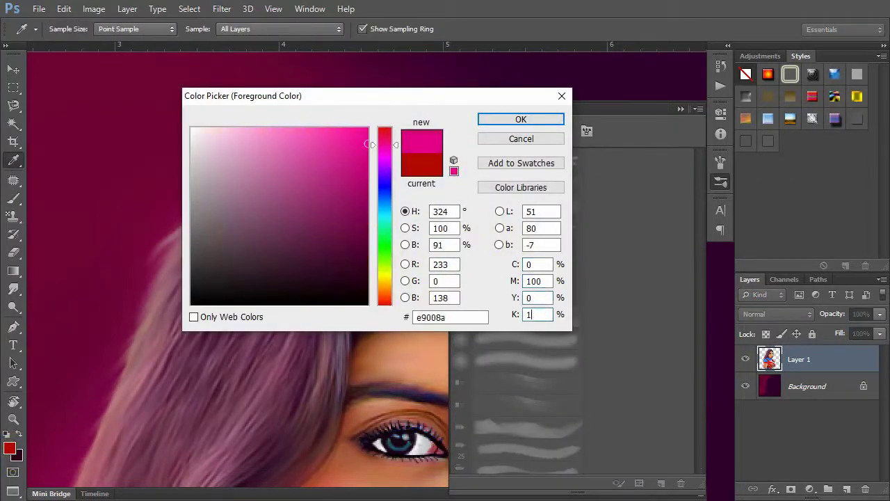
{"action": "key", "text": "Return"}
{"action": "key", "text": "b"}
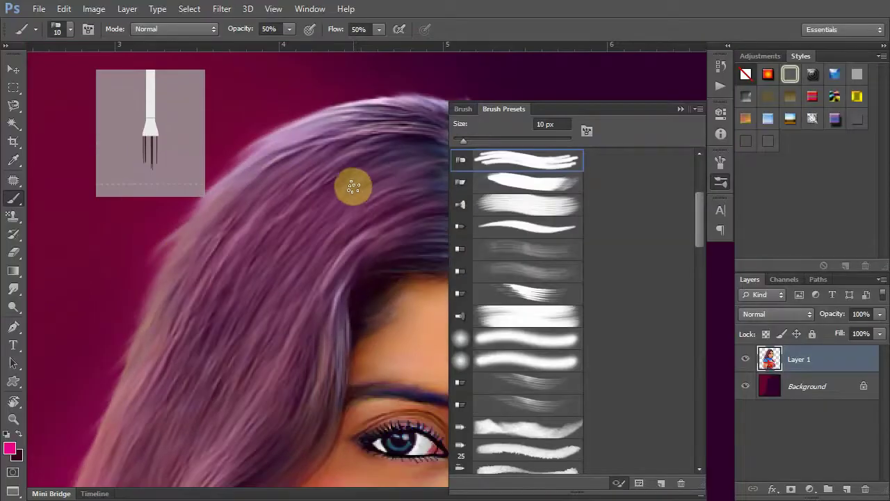
Paint a short pink test stroke and set brush opacity and flow to 35%.
{"action": "left_click_drag", "start_coordinate": [351, 184], "coordinate": [322, 202]}
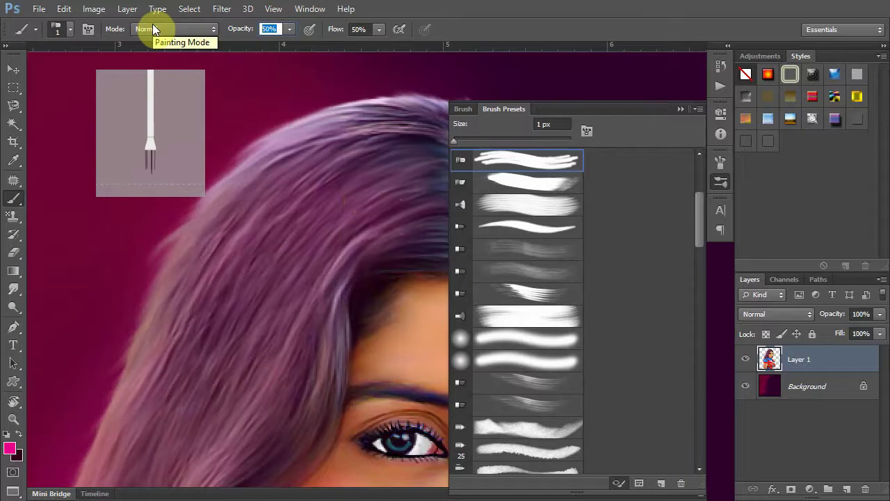
{"action": "type", "text": "35"}
{"action": "key", "text": "Tab"}
{"action": "type", "text": "35"}
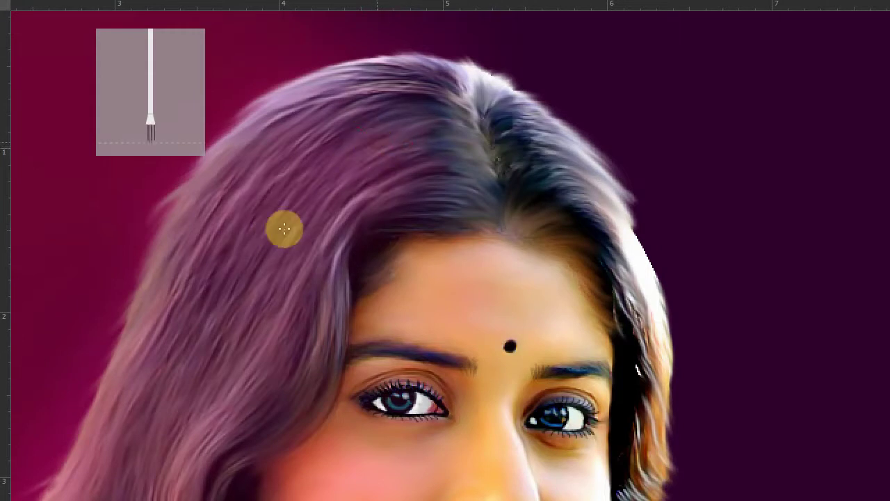
Dab the 35% pink brush across the hair around the crown.
{"action": "left_click", "coordinate": [350, 114]}
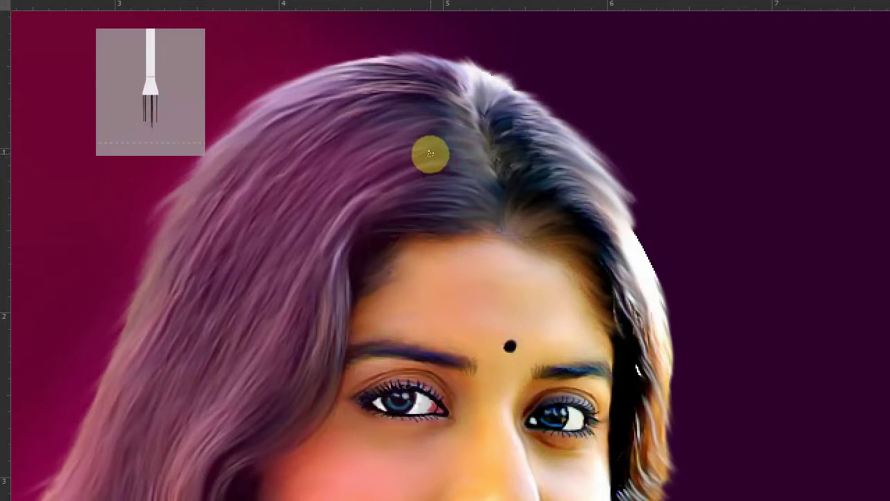
{"action": "left_click", "coordinate": [431, 154]}
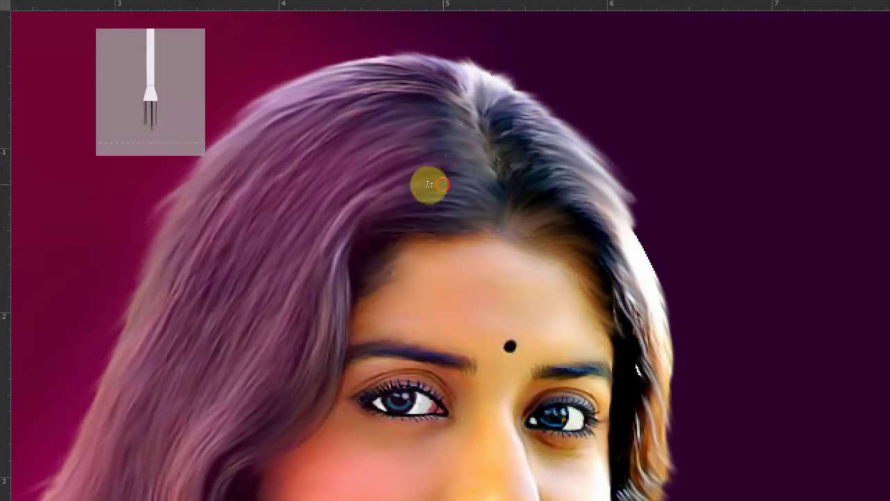
{"action": "left_click", "coordinate": [417, 141]}
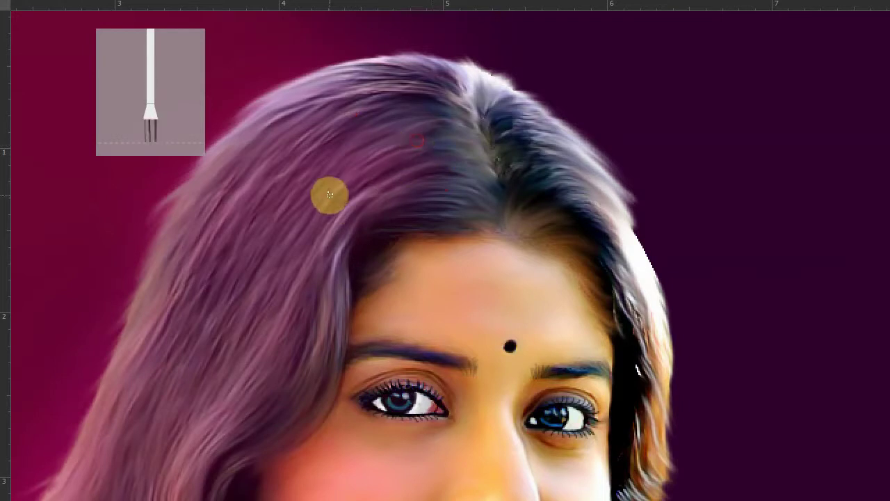
{"action": "left_click", "coordinate": [401, 124]}
{"action": "left_click", "coordinate": [392, 170]}
{"action": "left_click", "coordinate": [386, 195]}
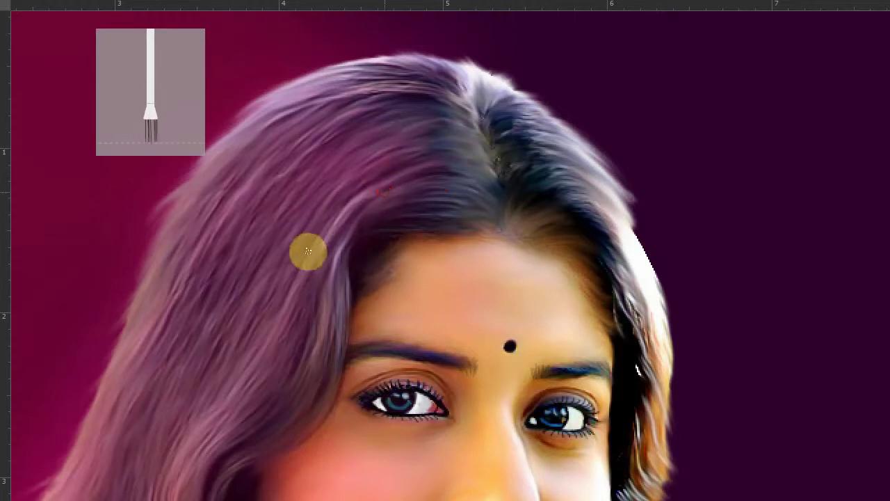
{"action": "left_click", "coordinate": [352, 130]}
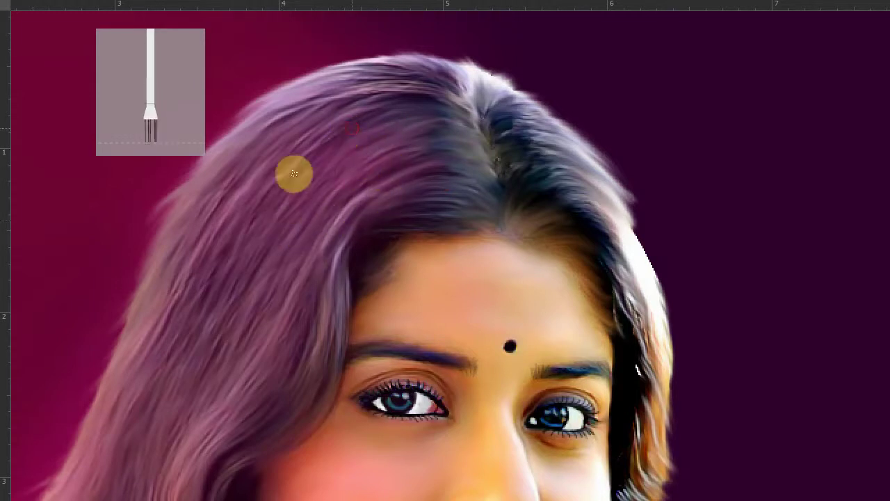
{"action": "left_click", "coordinate": [336, 107]}
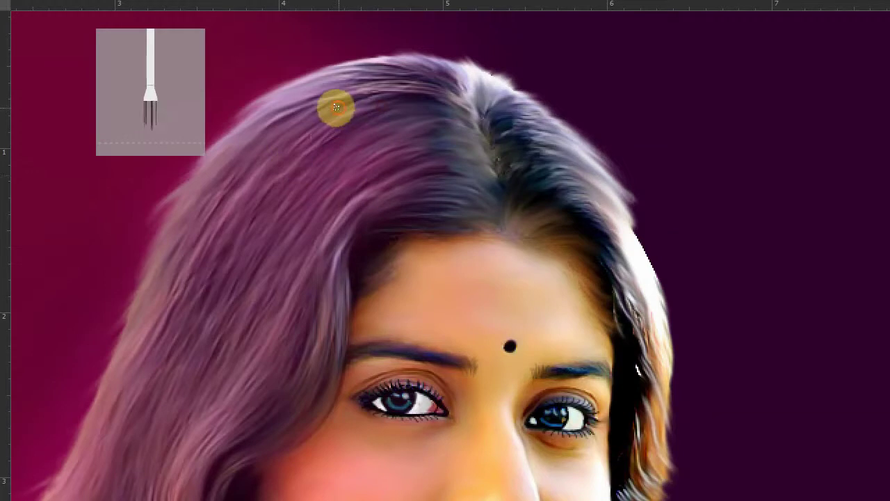
{"action": "left_click", "coordinate": [360, 116]}
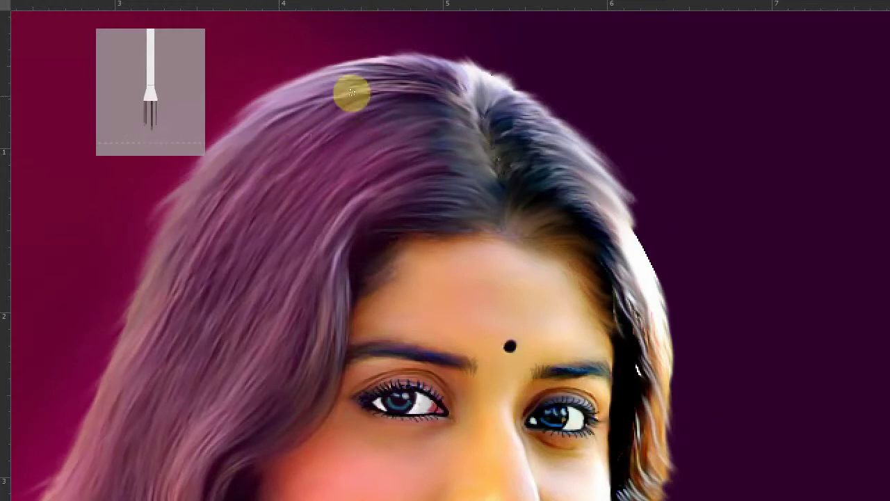
{"action": "left_click", "coordinate": [377, 105]}
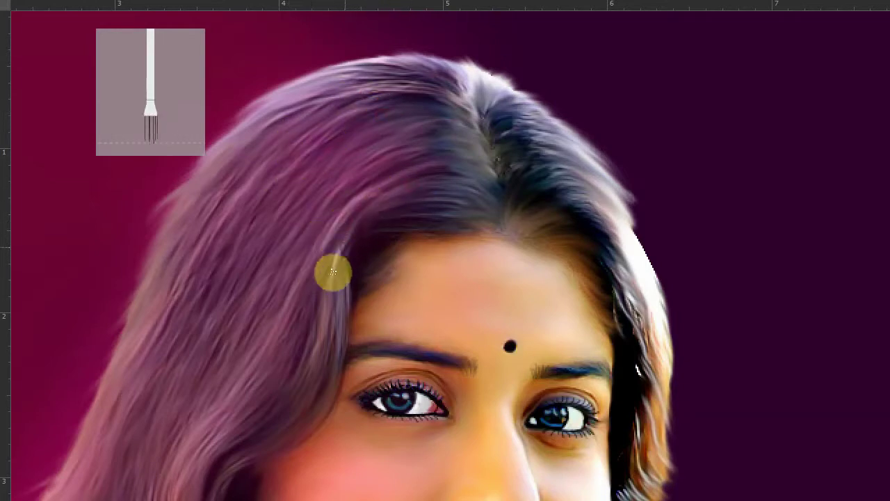
Brush a faint pink tint along a hair strand.
{"action": "left_click_drag", "start_coordinate": [342, 247], "coordinate": [338, 255]}
{"action": "mouse_move", "coordinate": [329, 286]}
{"action": "left_mouse_down"}
{"action": "mouse_move", "coordinate": [362, 212]}
{"action": "mouse_move", "coordinate": [318, 274]}
{"action": "mouse_move", "coordinate": [336, 238]}
{"action": "left_mouse_up"}
{"action": "mouse_move", "coordinate": [341, 343]}
{"action": "left_mouse_down"}
{"action": "mouse_move", "coordinate": [333, 291]}
{"action": "mouse_move", "coordinate": [328, 366]}
{"action": "mouse_move", "coordinate": [338, 271]}
{"action": "left_mouse_up"}
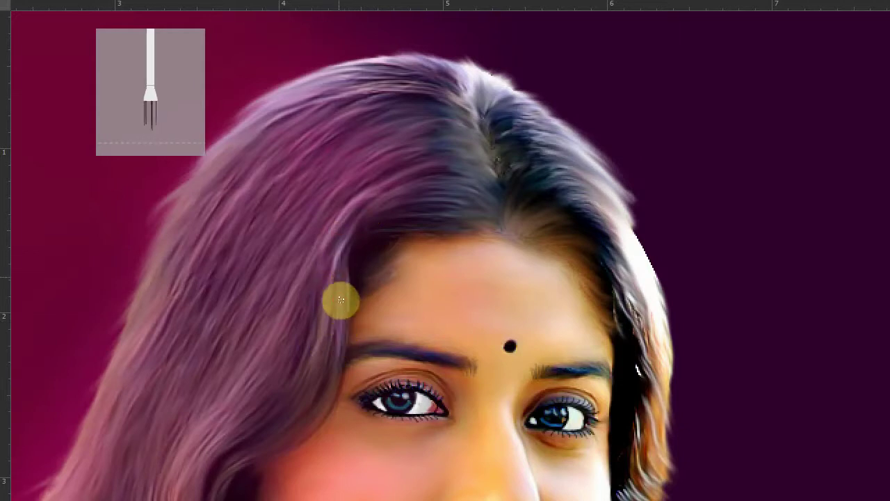
{"action": "mouse_move", "coordinate": [341, 303]}
{"action": "left_mouse_down"}
{"action": "mouse_move", "coordinate": [341, 279]}
{"action": "mouse_move", "coordinate": [353, 306]}
{"action": "left_mouse_up"}
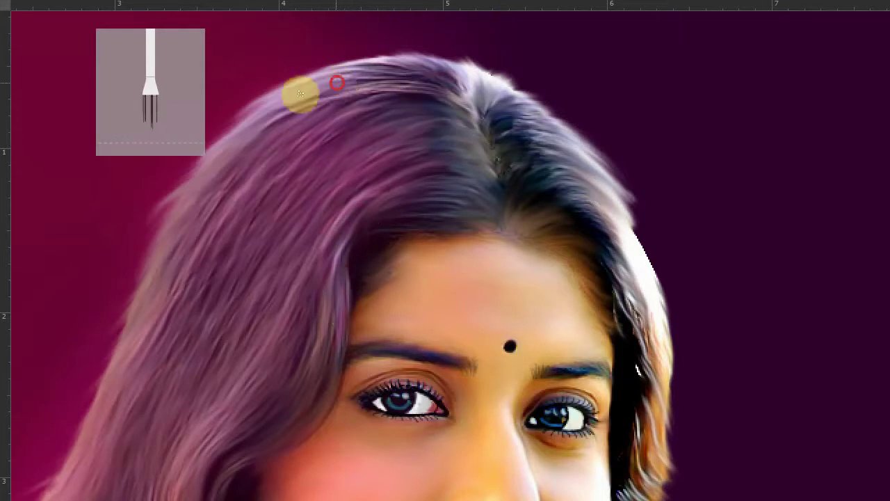
Smooth the top edge of the hair and pan to another hair area.
{"action": "left_click_drag", "start_coordinate": [306, 85], "coordinate": [207, 185]}
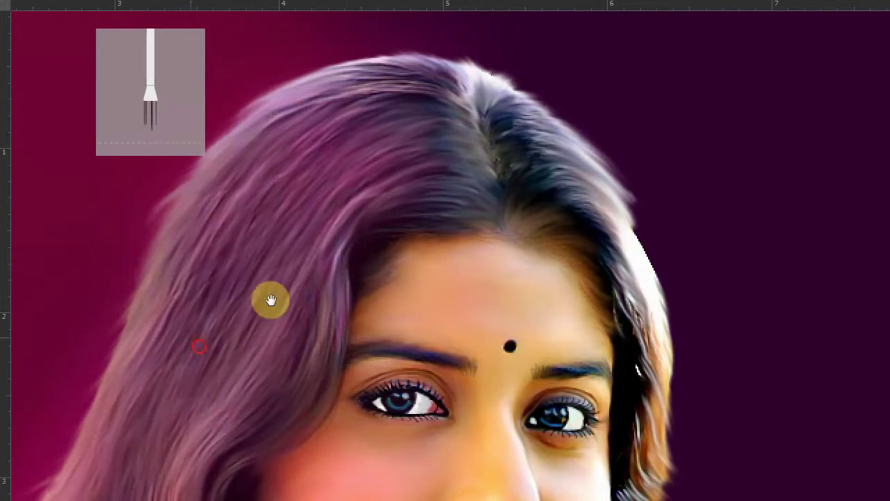
{"action": "left_click_drag", "start_coordinate": [268, 298], "coordinate": [380, 201]}
{"action": "left_click_drag", "start_coordinate": [387, 323], "coordinate": [348, 215]}
Fit the image on screen and draw a curved pen path around the left hair.
{"action": "right_click", "coordinate": [385, 235]}
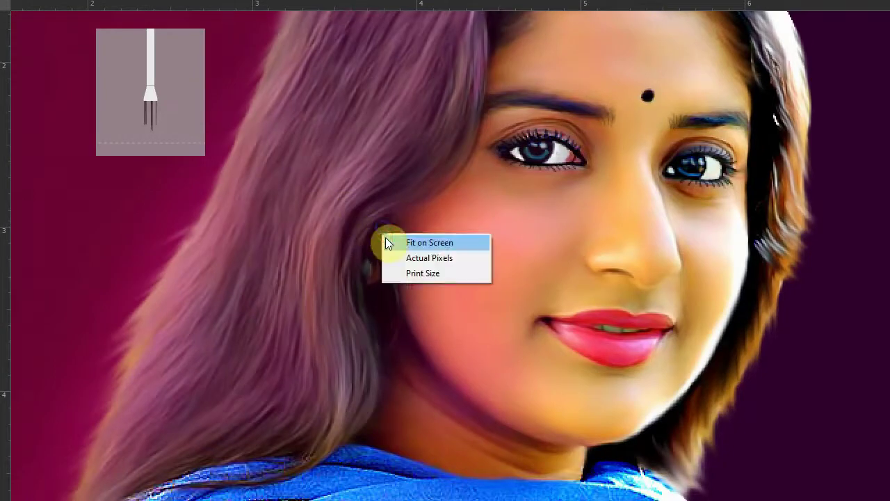
{"action": "left_click", "coordinate": [387, 239]}
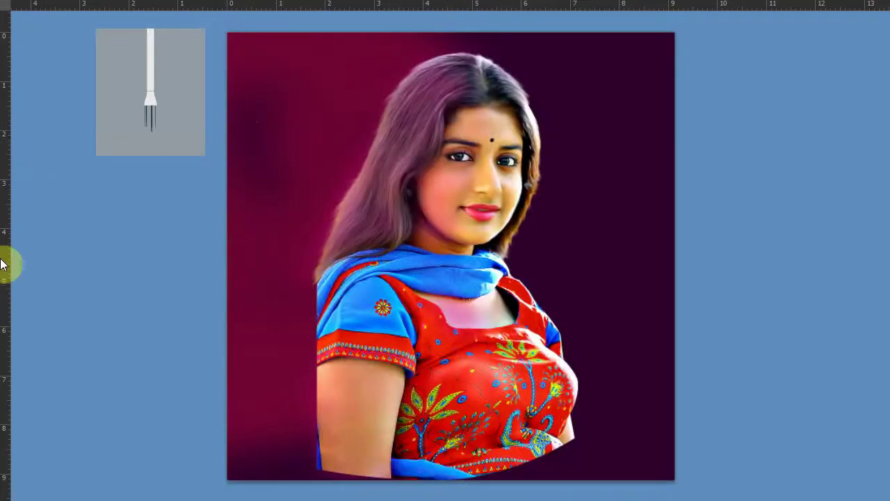
{"action": "key", "text": "F5"}
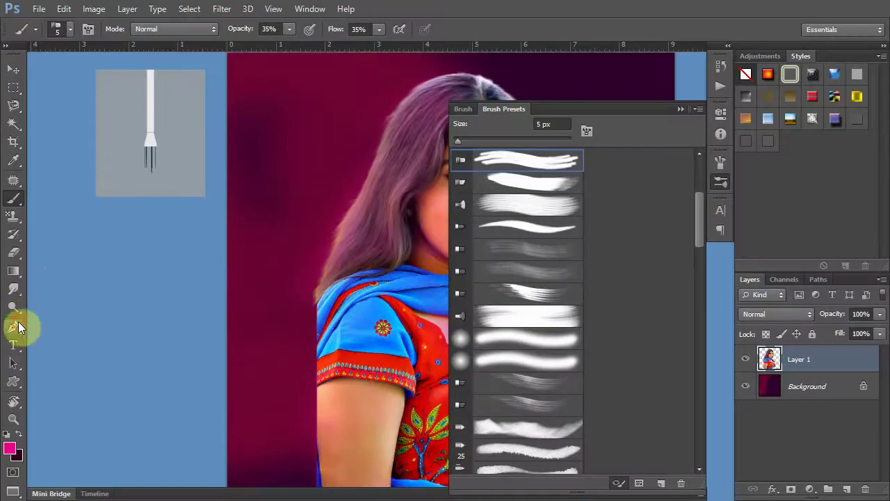
{"action": "left_click", "coordinate": [14, 327]}
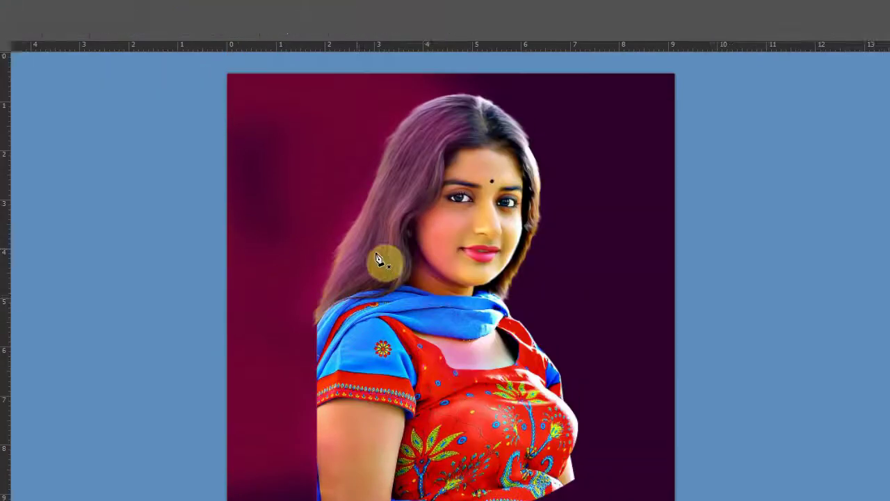
{"action": "left_click", "coordinate": [305, 275]}
{"action": "left_click_drag", "start_coordinate": [388, 239], "coordinate": [403, 231]}
{"action": "left_click", "coordinate": [412, 194]}
{"action": "left_click_drag", "start_coordinate": [429, 153], "coordinate": [441, 141]}
{"action": "left_click_drag", "start_coordinate": [456, 100], "coordinate": [466, 93]}
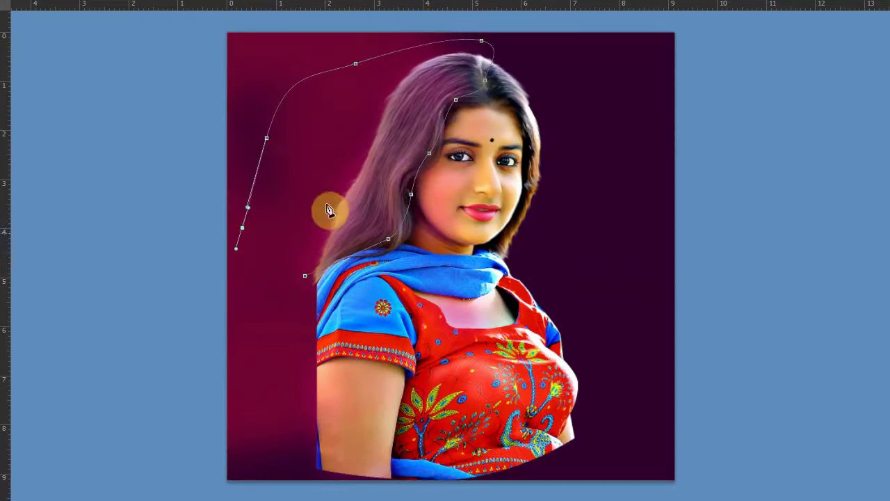
Turn the path into a selection with a 50 px feather.
{"action": "right_click", "coordinate": [330, 210]}
{"action": "left_click", "coordinate": [397, 199]}
{"action": "type", "text": "50"}
{"action": "key", "text": "Return"}
{"action": "right_click", "coordinate": [480, 203]}
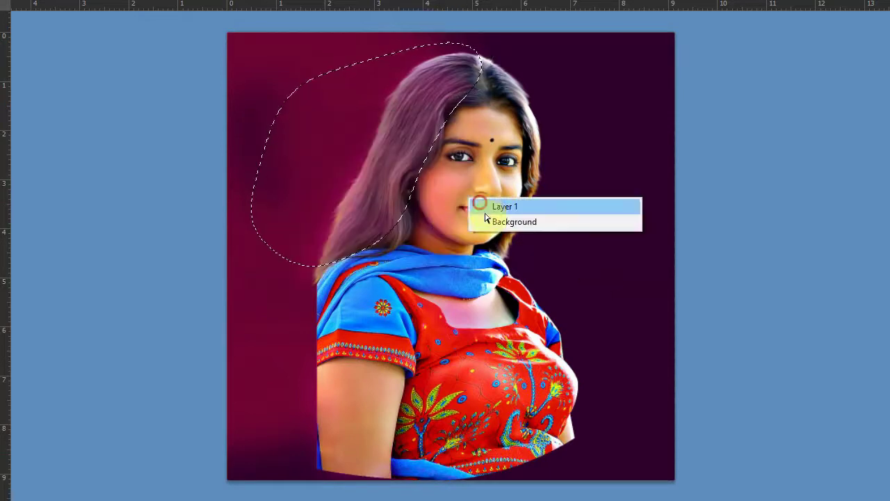
{"action": "left_click", "coordinate": [485, 212]}
Try a hue change in Hue/Saturation, then discard it.
{"action": "key", "text": "ctrl+u"}
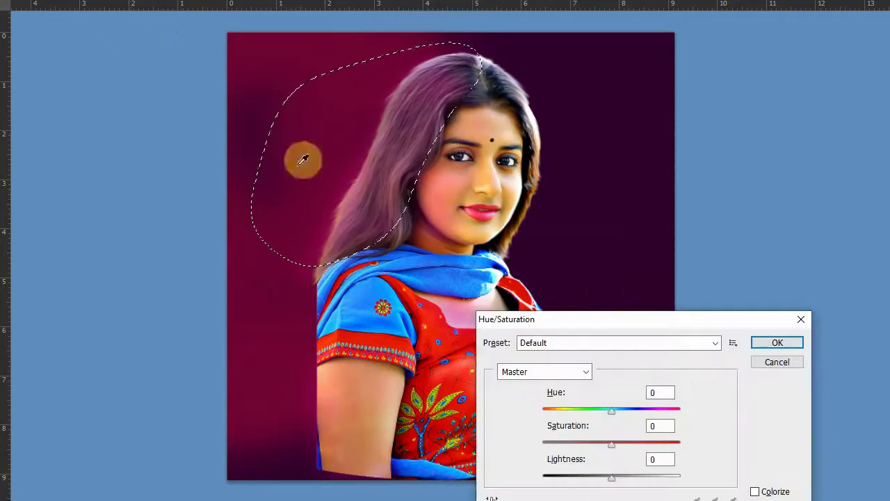
{"action": "left_click_drag", "start_coordinate": [591, 320], "coordinate": [635, 210]}
{"action": "left_click_drag", "start_coordinate": [657, 305], "coordinate": [610, 318]}
{"action": "left_click", "coordinate": [822, 250]}
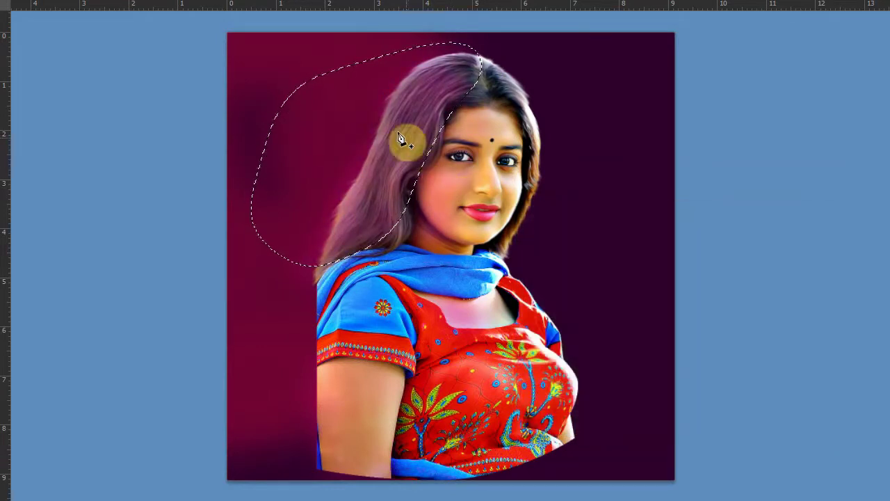
Remake the feathered selection, apply +34 saturation, and deselect.
{"action": "right_click", "coordinate": [386, 120]}
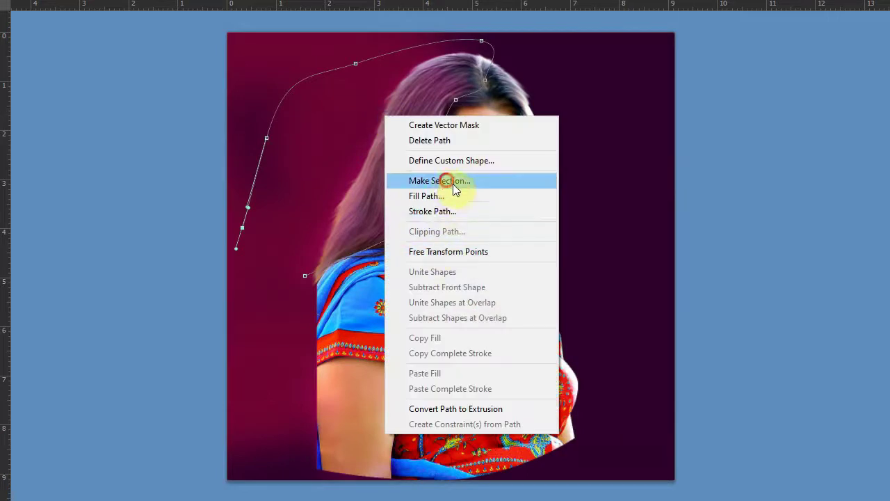
{"action": "left_click", "coordinate": [453, 184]}
{"action": "key", "text": "Return"}
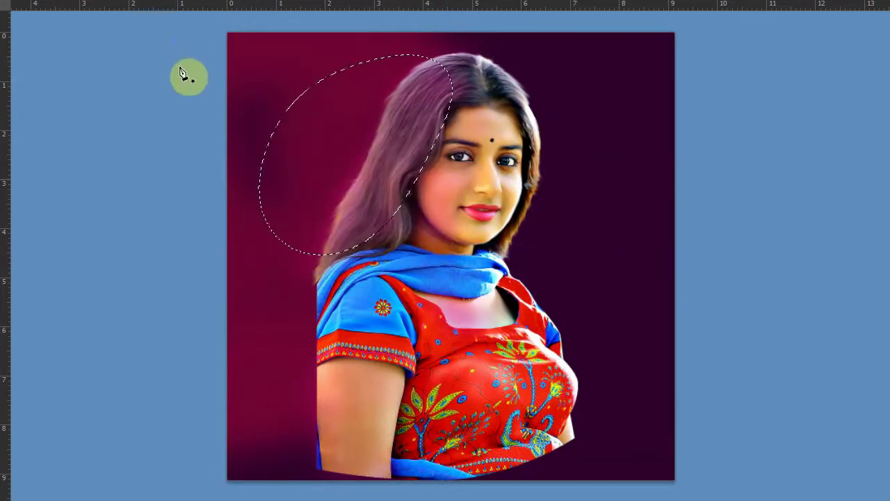
{"action": "key", "text": "ctrl+u"}
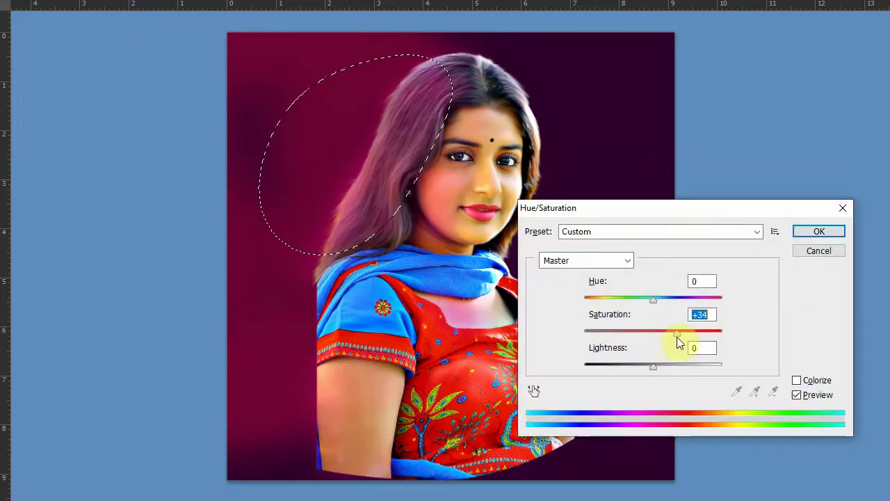
{"action": "left_click", "coordinate": [820, 231]}
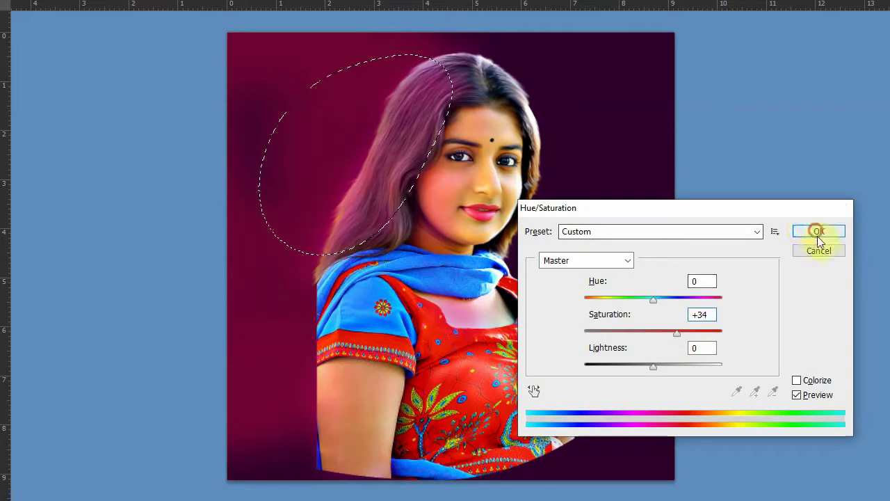
{"action": "key", "text": "ctrl+d"}
{"action": "key", "text": "p"}
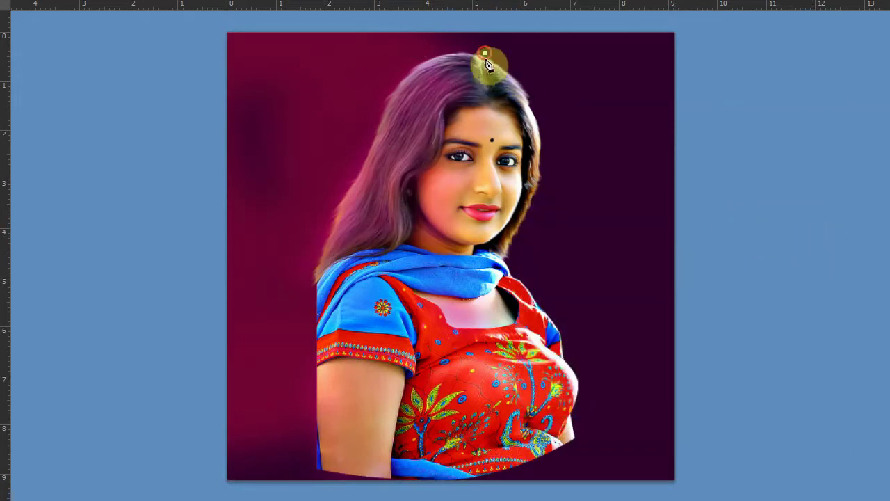
Draw a pen path around the right of the crown and dismiss the empty-selection warning.
{"action": "left_click_drag", "start_coordinate": [546, 191], "coordinate": [566, 99]}
{"action": "left_click_drag", "start_coordinate": [485, 53], "coordinate": [508, 64]}
{"action": "right_click", "coordinate": [506, 62]}
{"action": "left_click", "coordinate": [561, 126]}
{"action": "key", "text": "Return"}
{"action": "left_click", "coordinate": [459, 211]}
Make a selection from the path with a 100 px feather.
{"action": "right_click", "coordinate": [512, 149]}
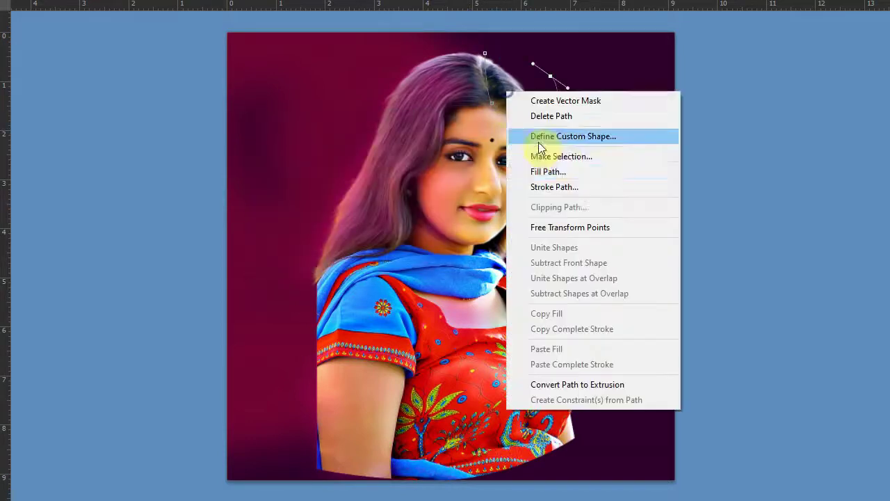
{"action": "left_click", "coordinate": [562, 155]}
{"action": "key", "text": "Return"}
{"action": "right_click", "coordinate": [492, 146]}
{"action": "left_click", "coordinate": [501, 149]}
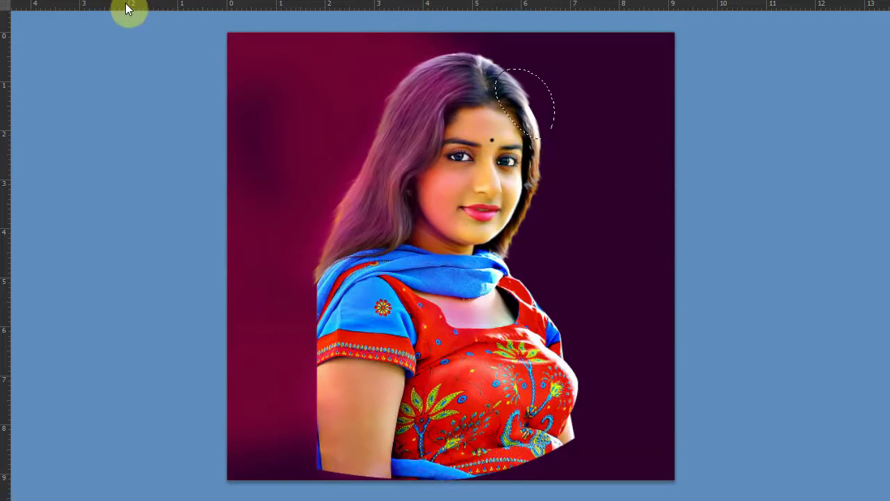
Check the feathered selection in Quick Mask full-screen, then return to the workspace.
{"action": "key", "text": "f"}
{"action": "key", "text": "q"}
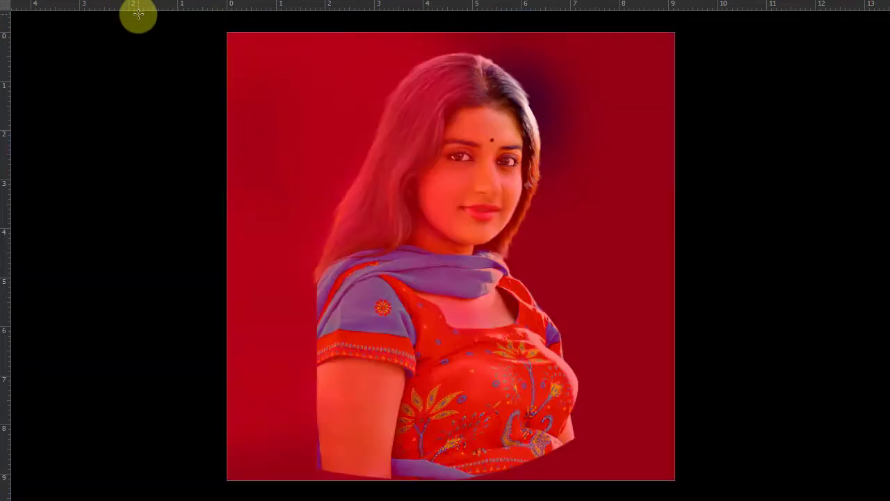
{"action": "key", "text": "q"}
{"action": "key", "text": "f"}
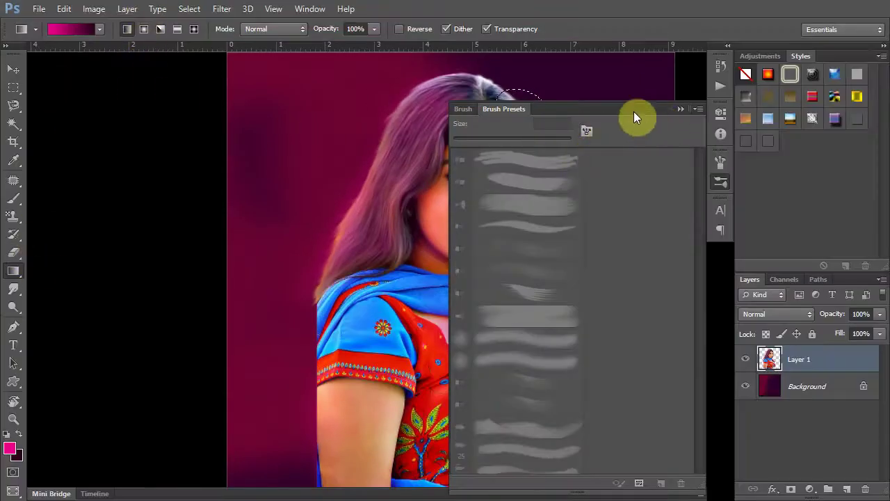
{"action": "left_click", "coordinate": [681, 108]}
{"action": "right_click", "coordinate": [498, 179], "text": "ctrl"}
{"action": "left_click", "coordinate": [511, 175]}
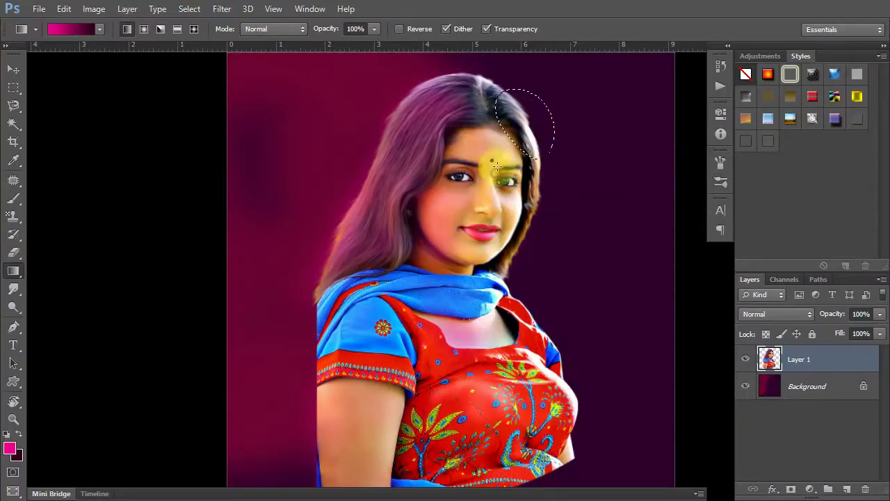
Apply a -93 hue shift to the selected patch and deselect.
{"action": "key", "text": "i"}
{"action": "key", "text": "ctrl+u"}
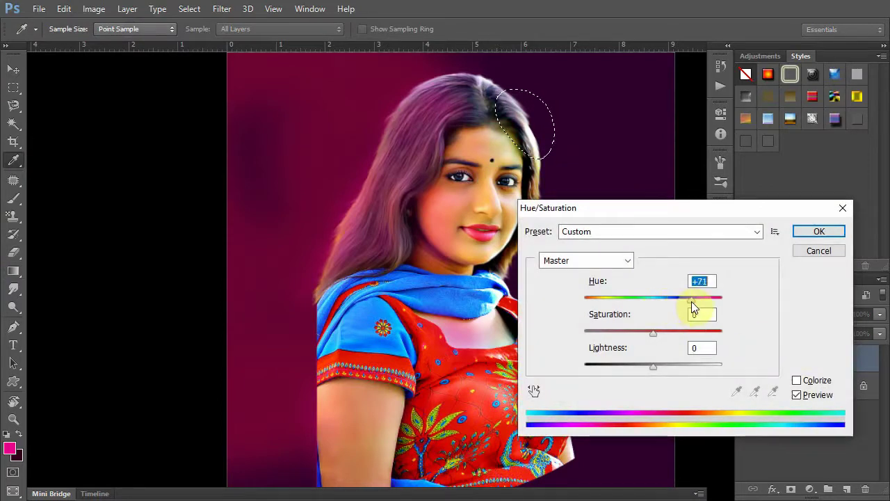
{"action": "left_click_drag", "start_coordinate": [673, 306], "coordinate": [640, 307]}
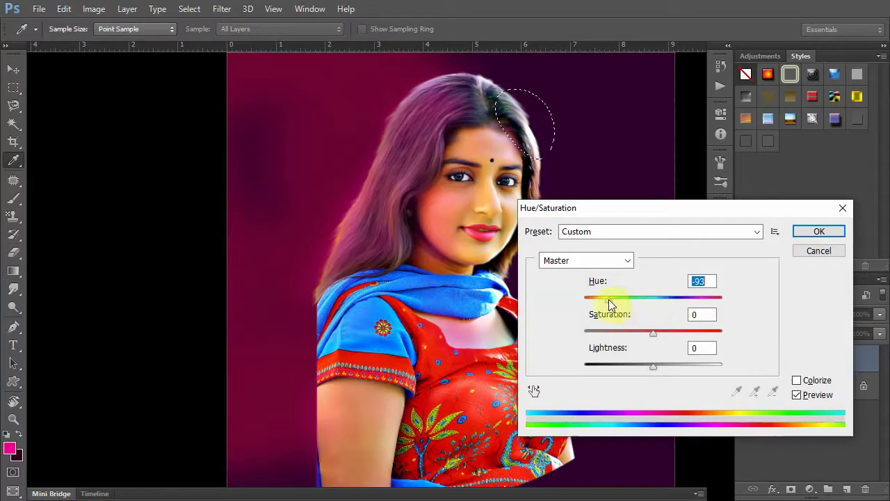
{"action": "left_click", "coordinate": [819, 233]}
{"action": "key", "text": "g"}
{"action": "key", "text": "ctrl+d"}
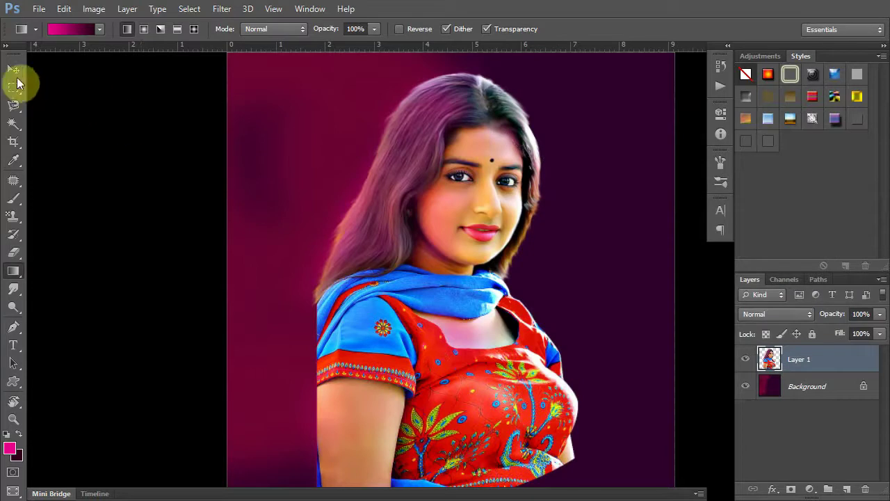
{"action": "left_click", "coordinate": [13, 70]}
Select the Background layer and apply a -27 hue shift to turn the vignette violet.
{"action": "right_click", "coordinate": [482, 173]}
{"action": "left_click", "coordinate": [499, 183]}
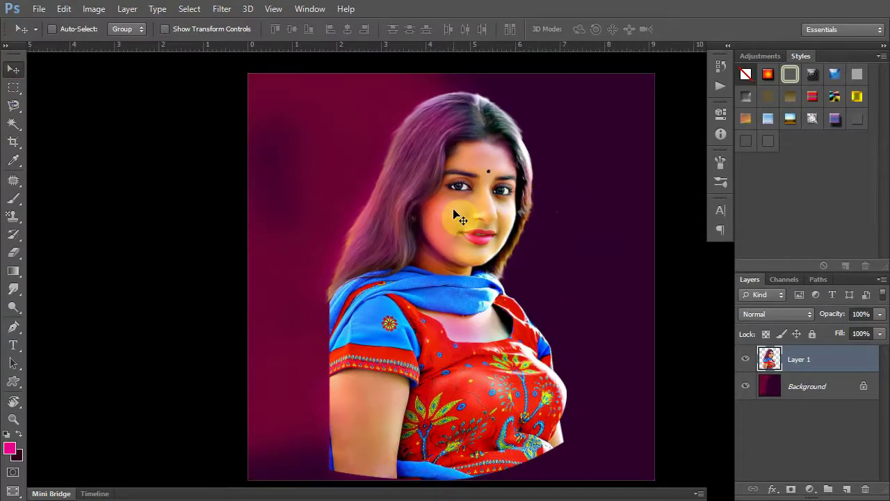
{"action": "right_click", "coordinate": [616, 202]}
{"action": "left_click", "coordinate": [621, 202]}
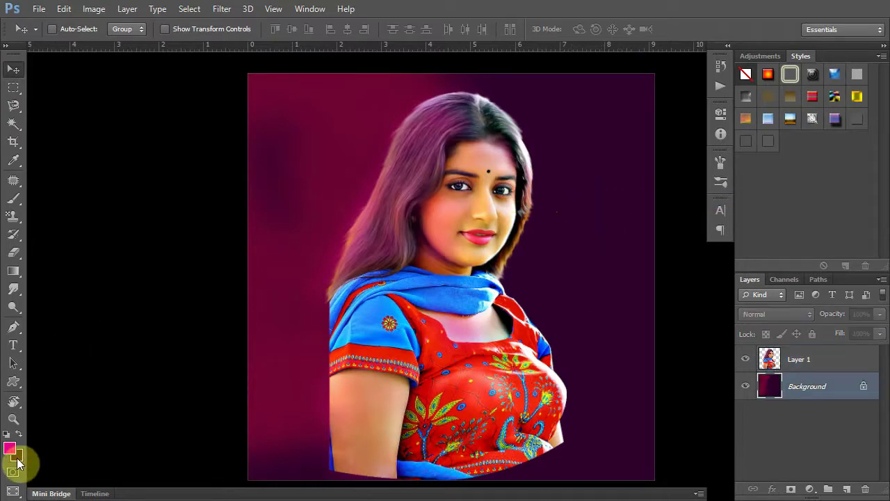
{"action": "key", "text": "i"}
{"action": "key", "text": "ctrl+u"}
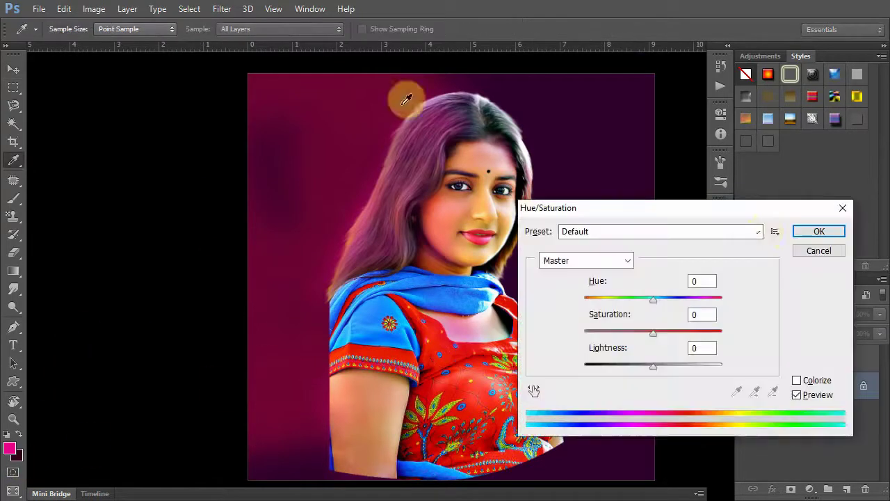
{"action": "mouse_move", "coordinate": [679, 306]}
{"action": "left_mouse_down"}
{"action": "mouse_move", "coordinate": [692, 311]}
{"action": "mouse_move", "coordinate": [618, 313]}
{"action": "mouse_move", "coordinate": [634, 308]}
{"action": "left_mouse_up"}
{"action": "left_click", "coordinate": [808, 231]}
{"action": "left_click_drag", "start_coordinate": [528, 208], "coordinate": [533, 256]}
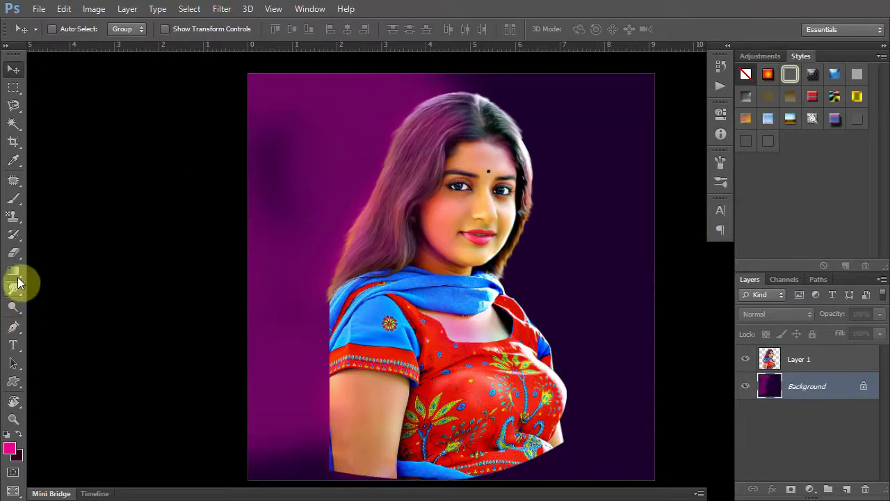
Set the foreground to black and pick a soft round brush at 900 px.
{"action": "left_click", "coordinate": [12, 200]}
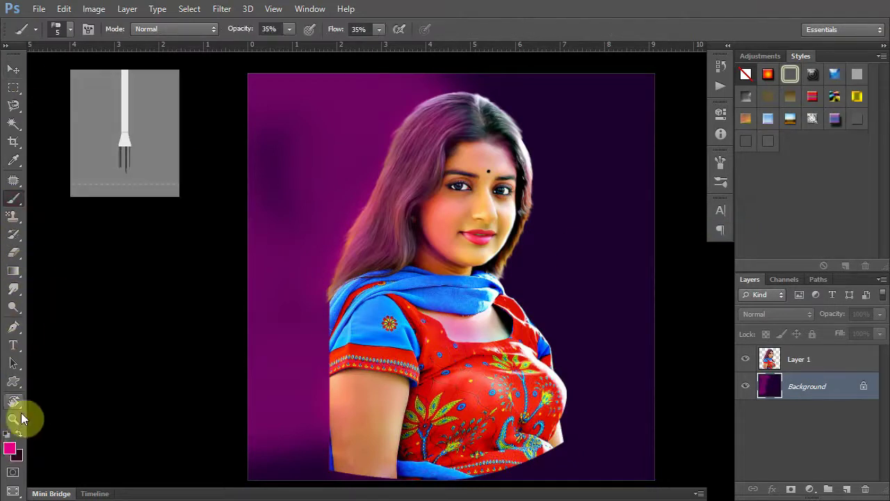
{"action": "left_click", "coordinate": [10, 451]}
{"action": "type", "text": "0"}
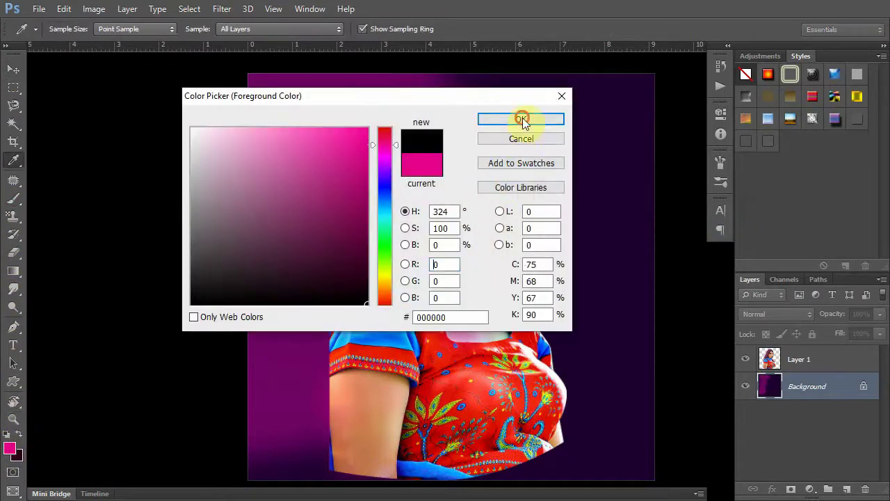
{"action": "left_click", "coordinate": [522, 119]}
{"action": "left_click", "coordinate": [58, 30]}
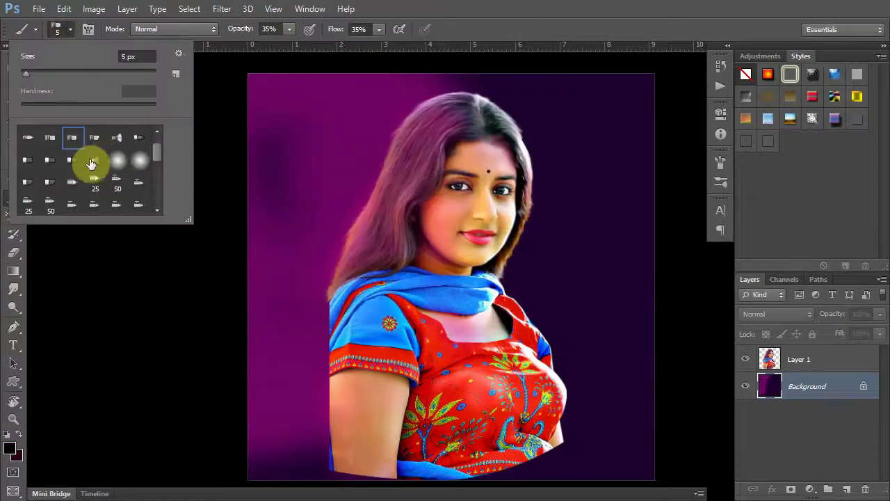
{"action": "scroll", "coordinate": [77, 164], "scroll_direction": "up", "scroll_amount": 1}
{"action": "left_click", "coordinate": [569, 219]}
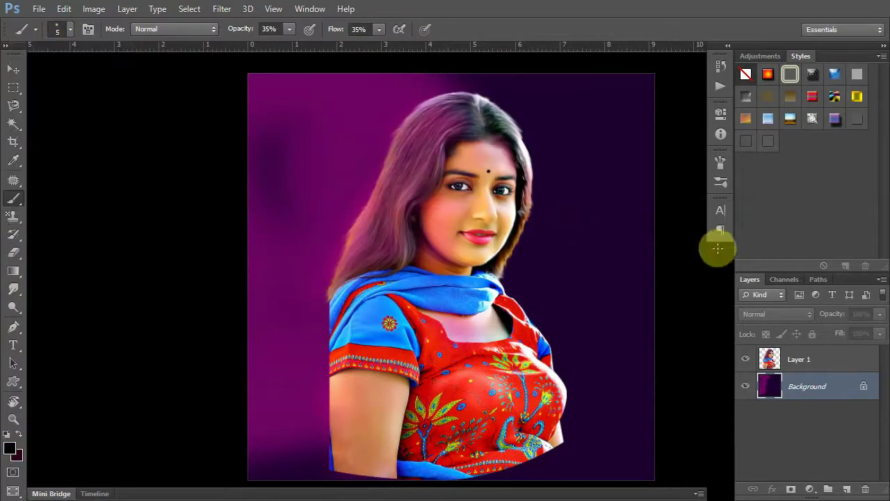
{"action": "key", "text": "bracketright"}
{"action": "key", "text": "bracketright"}
{"action": "key", "text": "bracketright"}
{"action": "key", "text": "bracketright"}
{"action": "key", "text": "bracketright"}
{"action": "key", "text": "bracketright"}
Darken the right and lower-left background, then select Layer 1.
{"action": "mouse_move", "coordinate": [575, 453]}
{"action": "left_mouse_down"}
{"action": "mouse_move", "coordinate": [589, 401]}
{"action": "mouse_move", "coordinate": [568, 397]}
{"action": "mouse_move", "coordinate": [622, 331]}
{"action": "mouse_move", "coordinate": [606, 373]}
{"action": "mouse_move", "coordinate": [480, 424]}
{"action": "left_mouse_up"}
{"action": "mouse_move", "coordinate": [235, 493]}
{"action": "left_mouse_down"}
{"action": "mouse_move", "coordinate": [330, 475]}
{"action": "mouse_move", "coordinate": [239, 441]}
{"action": "left_mouse_up"}
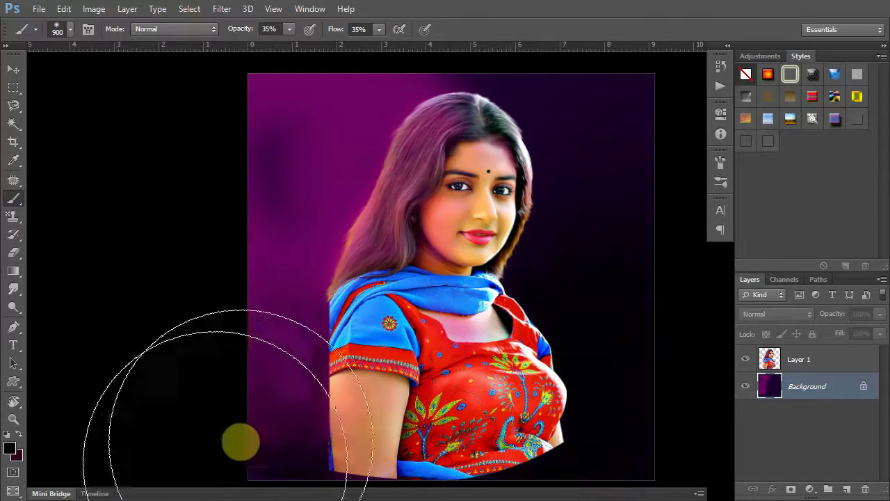
{"action": "mouse_move", "coordinate": [577, 397]}
{"action": "left_mouse_down"}
{"action": "mouse_move", "coordinate": [564, 424]}
{"action": "mouse_move", "coordinate": [601, 342]}
{"action": "mouse_move", "coordinate": [580, 324]}
{"action": "mouse_move", "coordinate": [606, 199]}
{"action": "mouse_move", "coordinate": [559, 99]}
{"action": "mouse_move", "coordinate": [540, 487]}
{"action": "mouse_move", "coordinate": [314, 143]}
{"action": "mouse_move", "coordinate": [429, 268]}
{"action": "mouse_move", "coordinate": [550, 423]}
{"action": "left_mouse_up"}
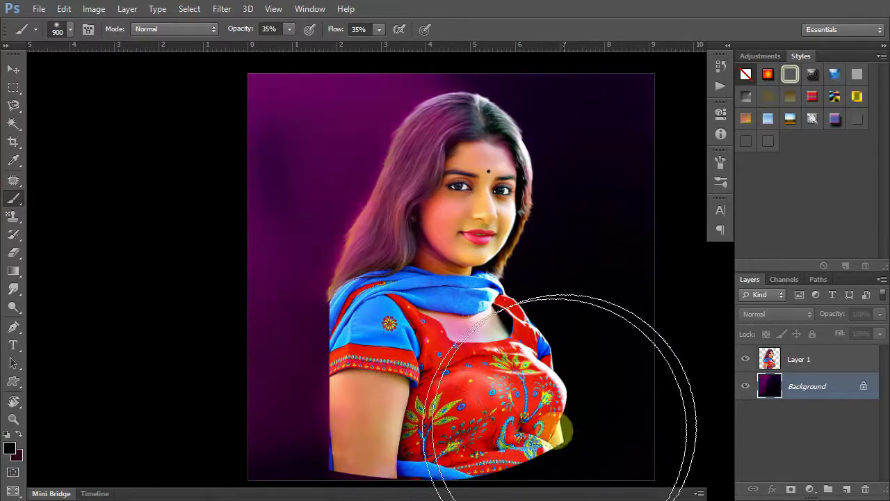
{"action": "left_click", "coordinate": [14, 70]}
{"action": "right_click", "coordinate": [462, 345]}
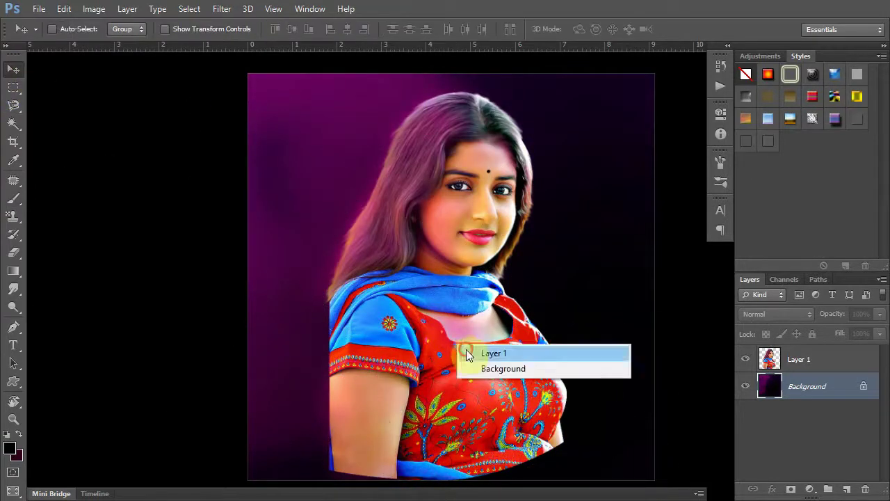
{"action": "left_click", "coordinate": [473, 352]}
Erase the right side of her body with a soft 400 px eraser.
{"action": "left_click", "coordinate": [16, 265]}
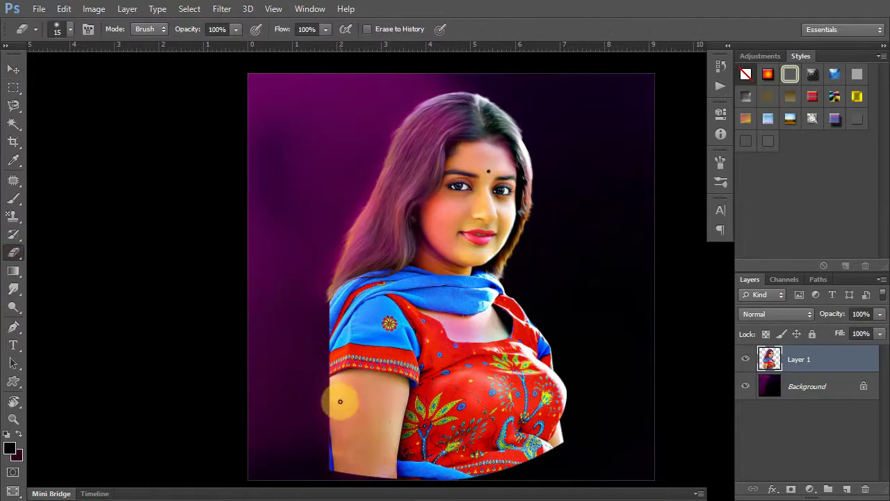
{"action": "key", "text": "bracketright"}
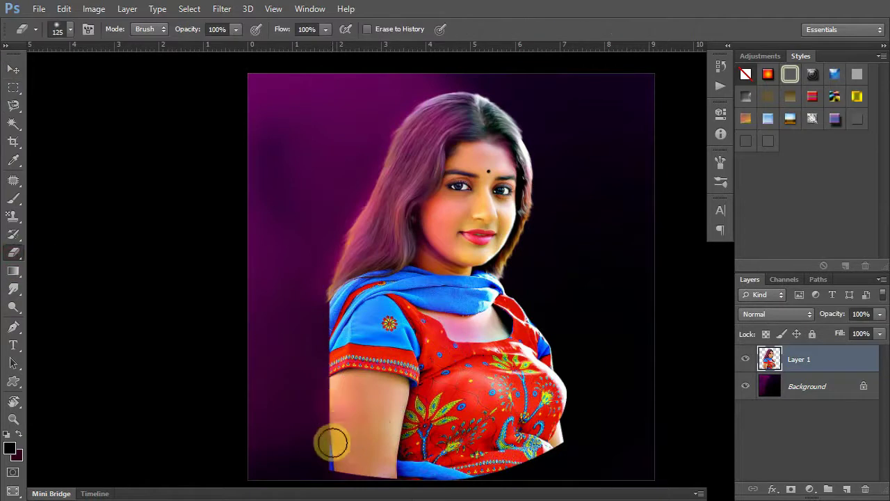
{"action": "key", "text": "bracketright"}
{"action": "key", "text": "bracketright"}
{"action": "key", "text": "bracketright"}
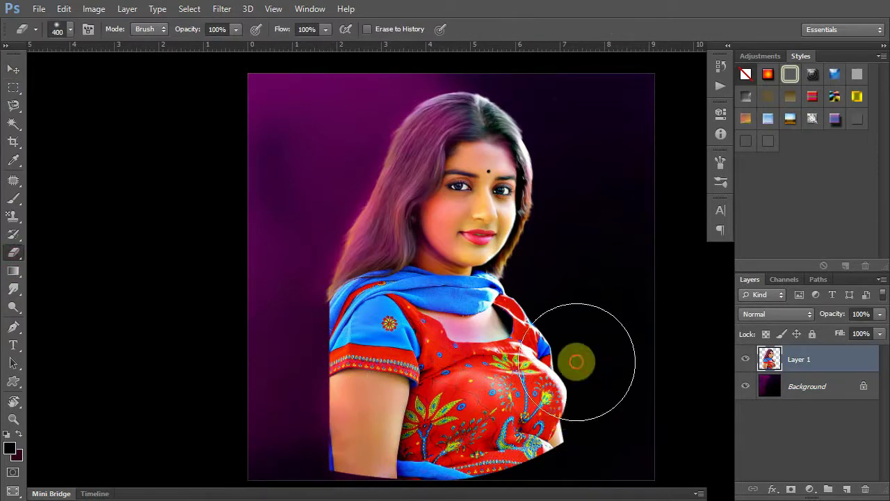
{"action": "left_click_drag", "start_coordinate": [576, 361], "coordinate": [610, 451]}
{"action": "key", "text": "z"}
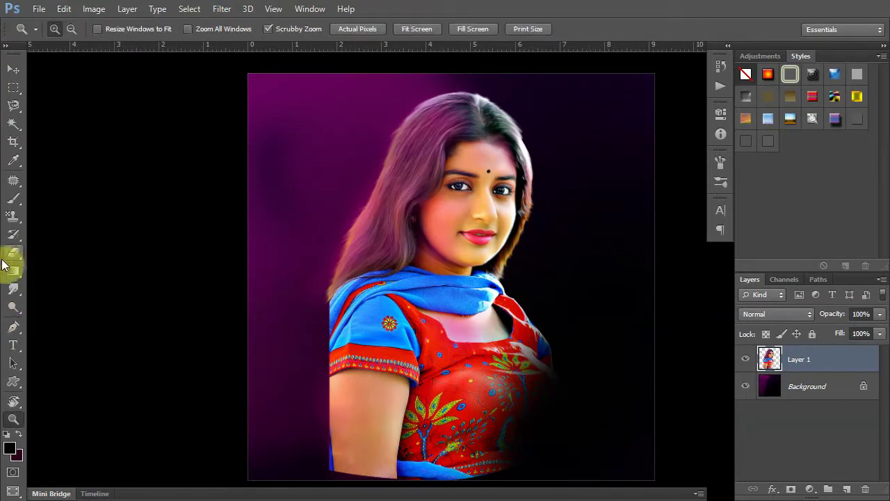
Erase more of the blouse and lower shoulder, then move the figure down and right.
{"action": "left_click", "coordinate": [12, 201]}
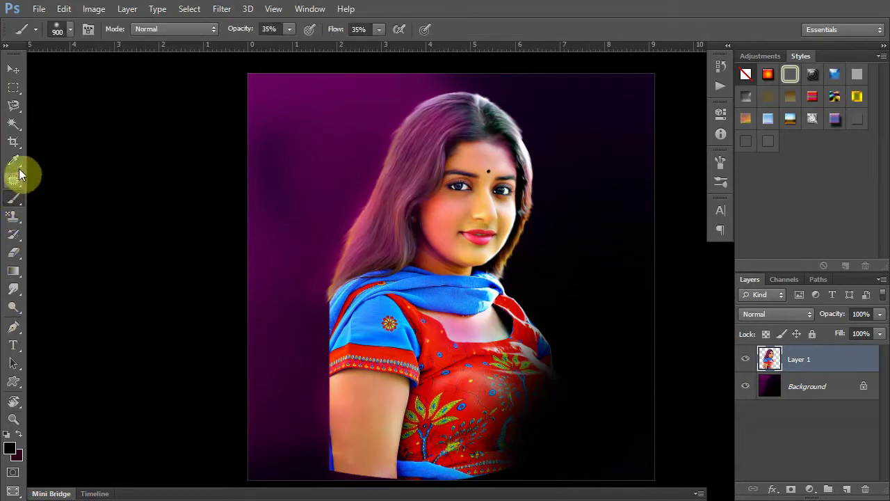
{"action": "left_click", "coordinate": [13, 253]}
{"action": "mouse_move", "coordinate": [567, 431]}
{"action": "left_mouse_down"}
{"action": "mouse_move", "coordinate": [439, 465]}
{"action": "mouse_move", "coordinate": [294, 434]}
{"action": "mouse_move", "coordinate": [597, 362]}
{"action": "mouse_move", "coordinate": [550, 425]}
{"action": "mouse_move", "coordinate": [558, 458]}
{"action": "mouse_move", "coordinate": [531, 404]}
{"action": "mouse_move", "coordinate": [427, 491]}
{"action": "mouse_move", "coordinate": [407, 378]}
{"action": "mouse_move", "coordinate": [374, 391]}
{"action": "mouse_move", "coordinate": [372, 466]}
{"action": "mouse_move", "coordinate": [482, 419]}
{"action": "mouse_move", "coordinate": [554, 434]}
{"action": "mouse_move", "coordinate": [518, 470]}
{"action": "mouse_move", "coordinate": [292, 276]}
{"action": "mouse_move", "coordinate": [308, 336]}
{"action": "mouse_move", "coordinate": [305, 379]}
{"action": "left_mouse_up"}
{"action": "left_click_drag", "start_coordinate": [318, 427], "coordinate": [318, 487]}
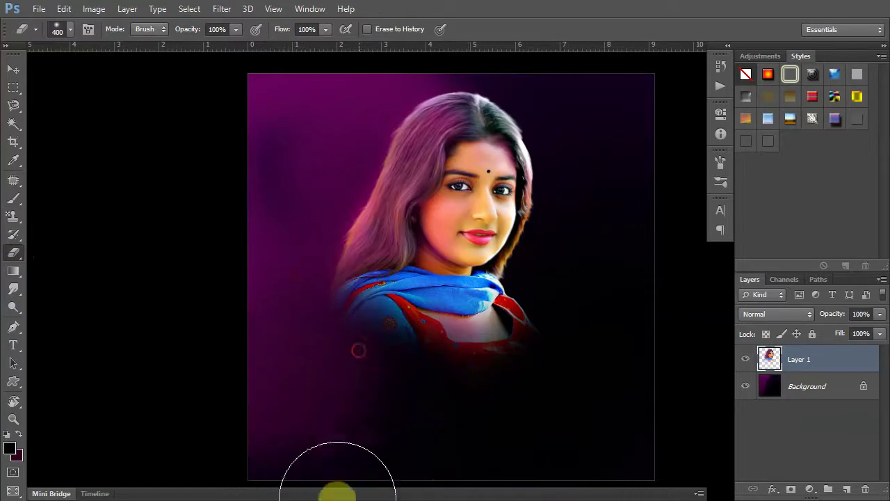
{"action": "left_click", "coordinate": [14, 69]}
{"action": "left_click_drag", "start_coordinate": [479, 295], "coordinate": [506, 359]}
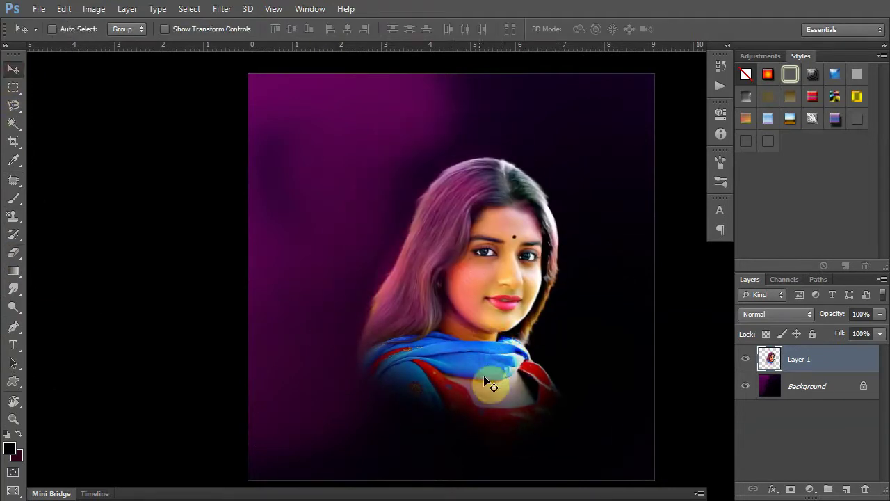
Scale Layer 1's portrait to about 138% and reposition it.
{"action": "key", "text": "ctrl+t"}
{"action": "mouse_move", "coordinate": [571, 139]}
{"action": "left_mouse_down"}
{"action": "mouse_move", "coordinate": [610, 134]}
{"action": "mouse_move", "coordinate": [509, 441]}
{"action": "mouse_move", "coordinate": [408, 151]}
{"action": "mouse_move", "coordinate": [536, 80]}
{"action": "mouse_move", "coordinate": [521, 183]}
{"action": "left_mouse_up"}
{"action": "left_click_drag", "start_coordinate": [407, 312], "coordinate": [411, 189]}
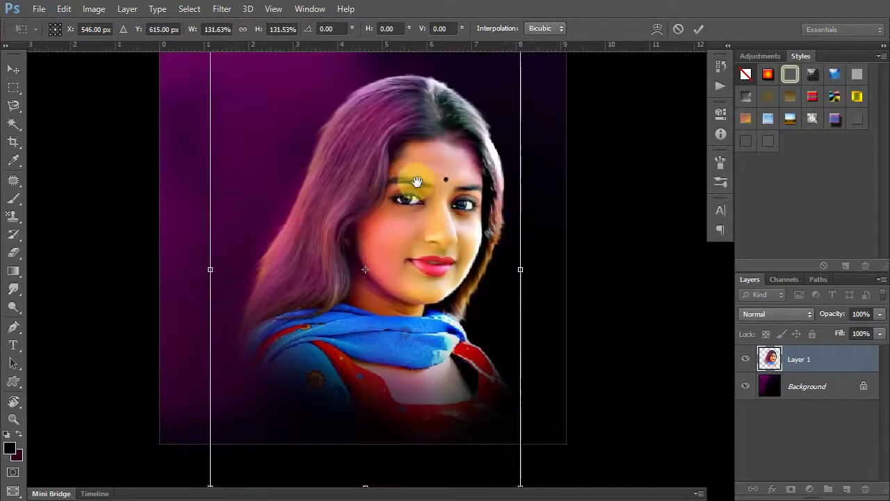
{"action": "scroll", "coordinate": [475, 359], "scroll_direction": "down", "scroll_amount": 1}
{"action": "scroll", "coordinate": [475, 359], "scroll_direction": "down", "scroll_amount": 1}
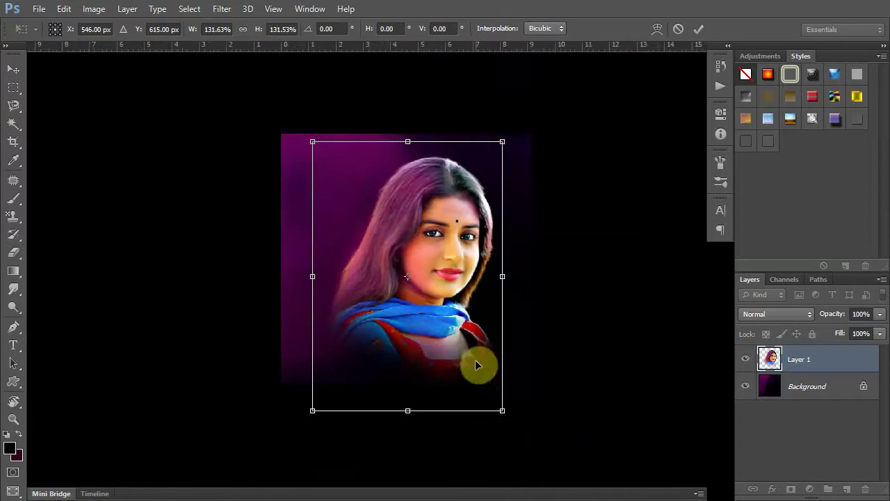
{"action": "left_click_drag", "start_coordinate": [442, 304], "coordinate": [411, 296]}
{"action": "mouse_move", "coordinate": [472, 402]}
{"action": "left_mouse_down"}
{"action": "mouse_move", "coordinate": [478, 410]}
{"action": "mouse_move", "coordinate": [463, 393]}
{"action": "left_mouse_up"}
{"action": "key", "text": "Return"}
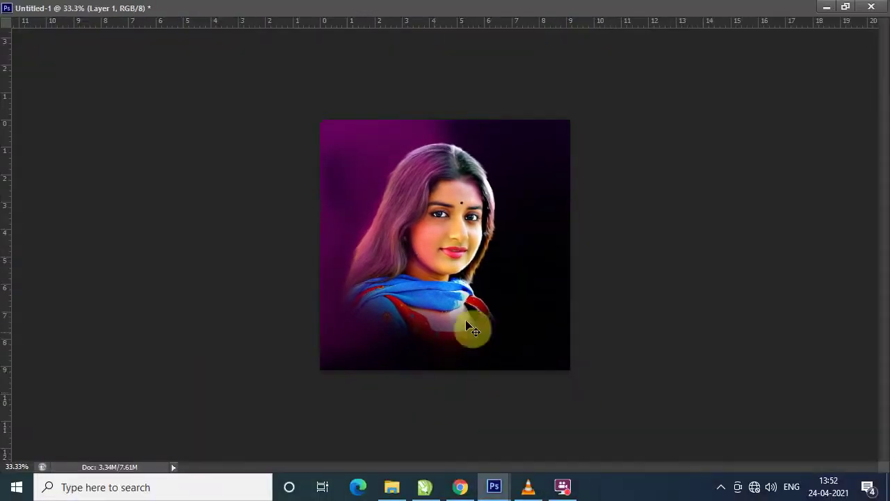
Reselect Layer 1 and enlarge the portrait further to about 139%.
{"action": "right_click", "coordinate": [456, 317]}
{"action": "left_click", "coordinate": [453, 318]}
{"action": "key", "text": "ctrl+t"}
{"action": "left_click_drag", "start_coordinate": [502, 381], "coordinate": [515, 392]}
{"action": "key", "text": "Return"}
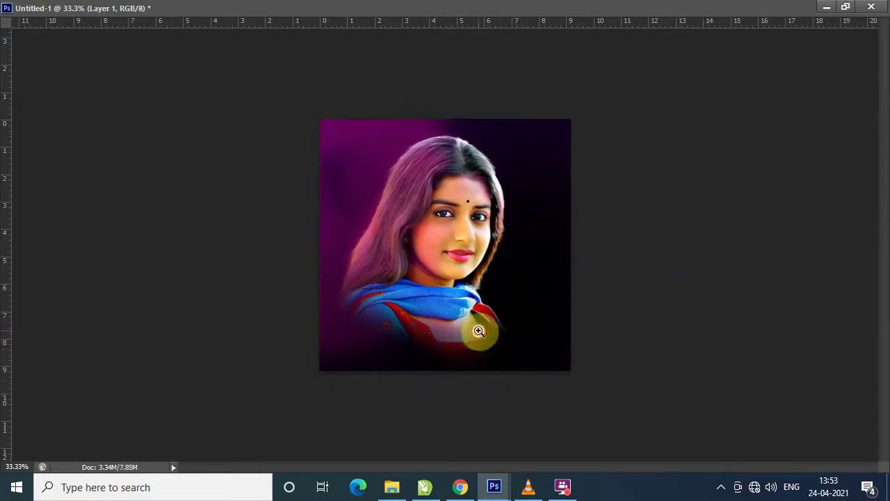
Zoom in on the neckline below the scarf and switch to the Smudge tool.
{"action": "scroll", "coordinate": [478, 328], "scroll_direction": "up", "scroll_amount": 3}
{"action": "left_click_drag", "start_coordinate": [482, 328], "coordinate": [478, 174]}
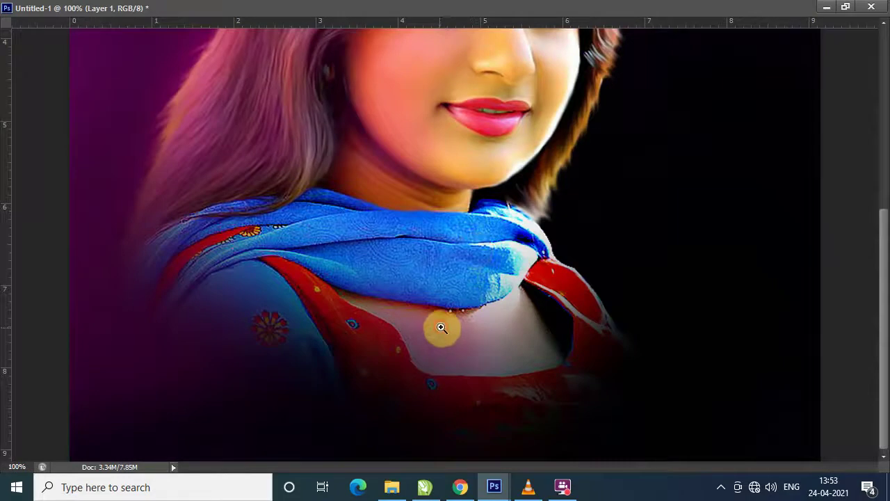
{"action": "scroll", "coordinate": [441, 328], "scroll_direction": "up", "scroll_amount": 2}
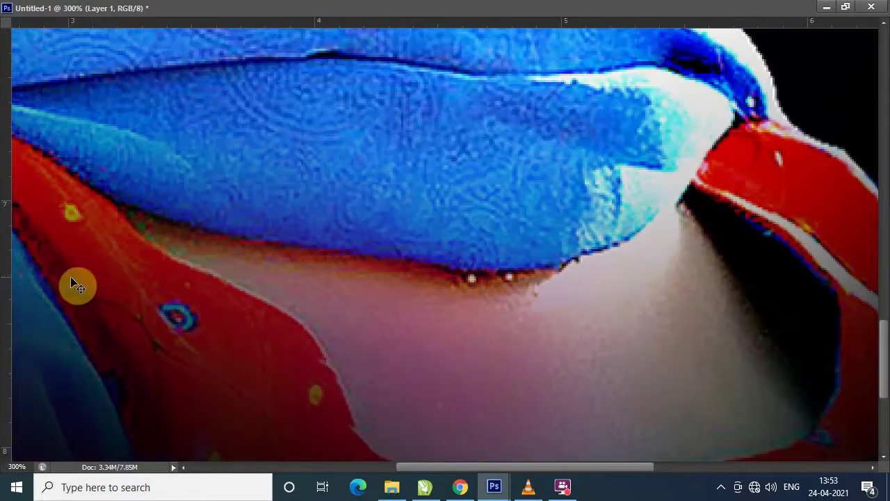
{"action": "key", "text": "f"}
{"action": "key", "text": "Tab"}
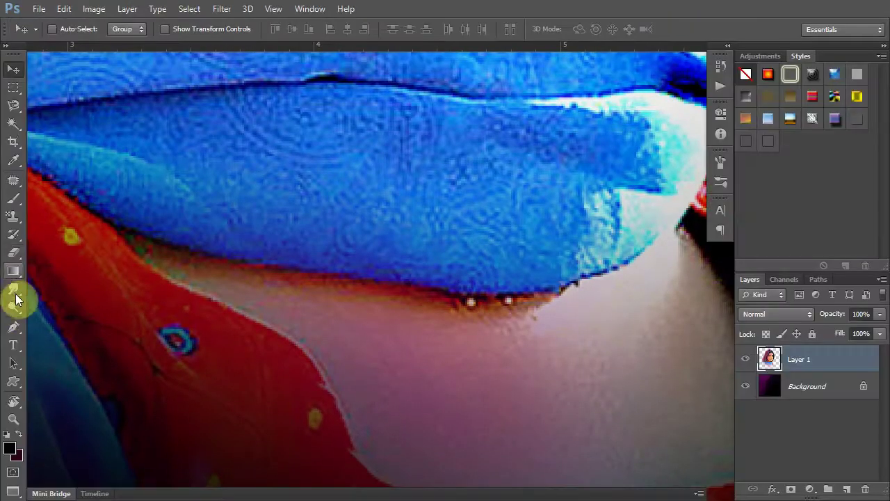
{"action": "left_click", "coordinate": [19, 290]}
{"action": "key", "text": "f"}
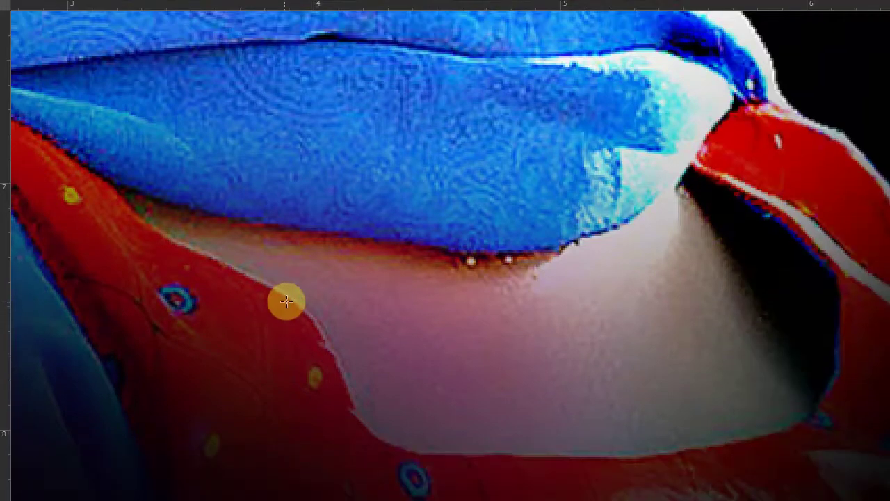
{"action": "key", "text": "f"}
Give the smudge brush a soft round preset, a smaller size and 25% strength.
{"action": "left_click", "coordinate": [92, 31]}
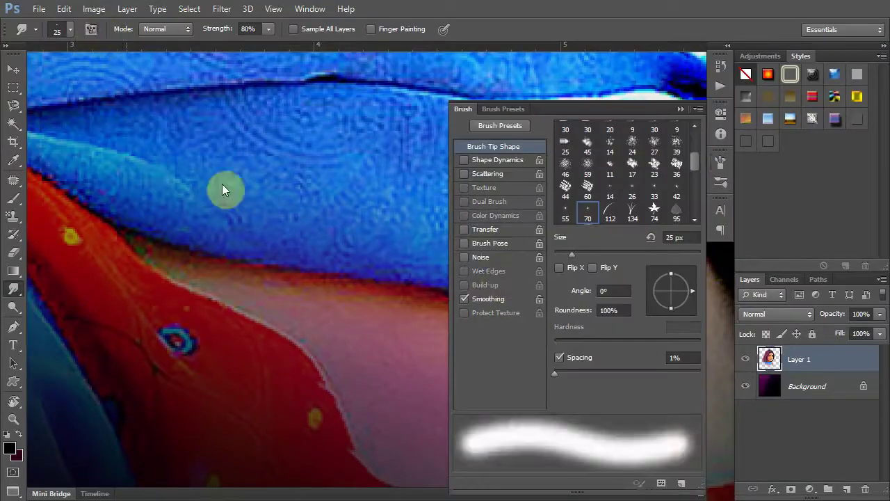
{"action": "left_click", "coordinate": [500, 112]}
{"action": "left_click", "coordinate": [499, 159]}
{"action": "key", "text": "f"}
{"action": "key", "text": "f"}
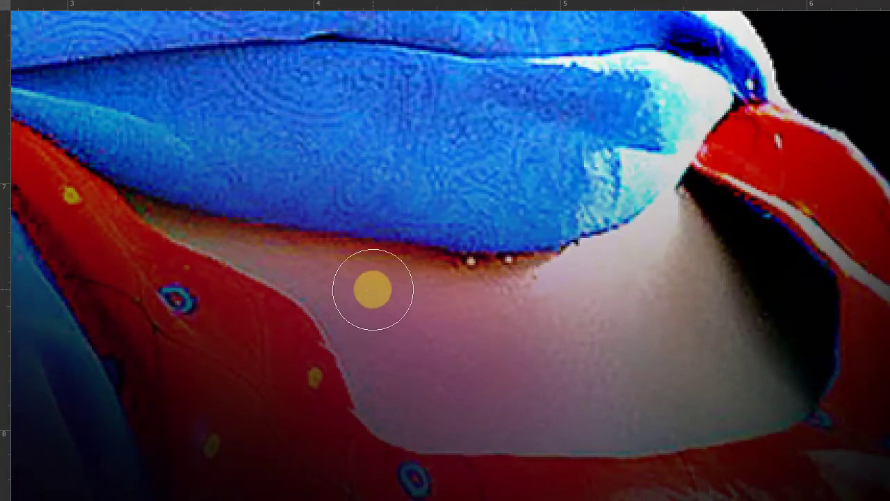
{"action": "key", "text": "bracketleft"}
{"action": "key", "text": "bracketleft"}
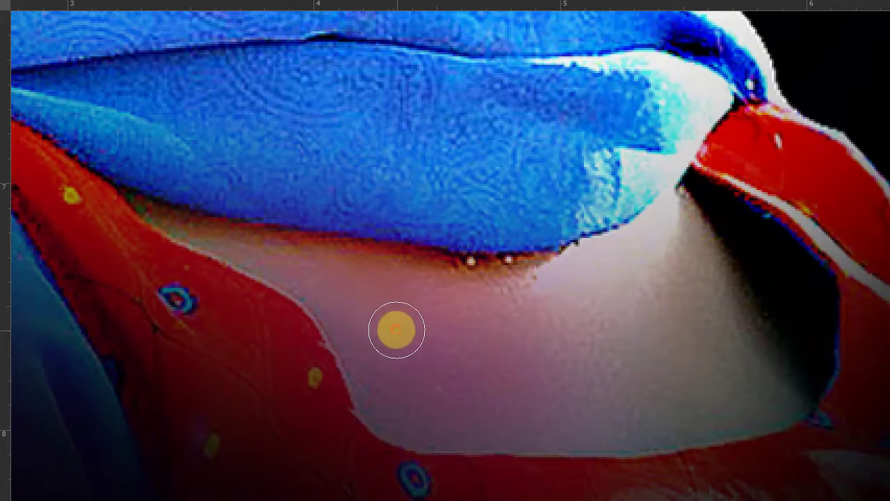
{"action": "key", "text": "f"}
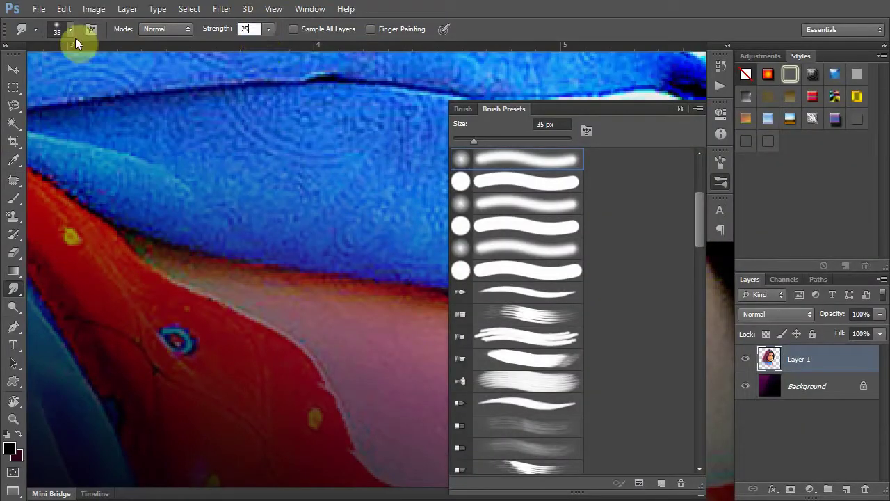
{"action": "key", "text": "BackSpace"}
{"action": "key", "text": "f"}
{"action": "key", "text": "f"}
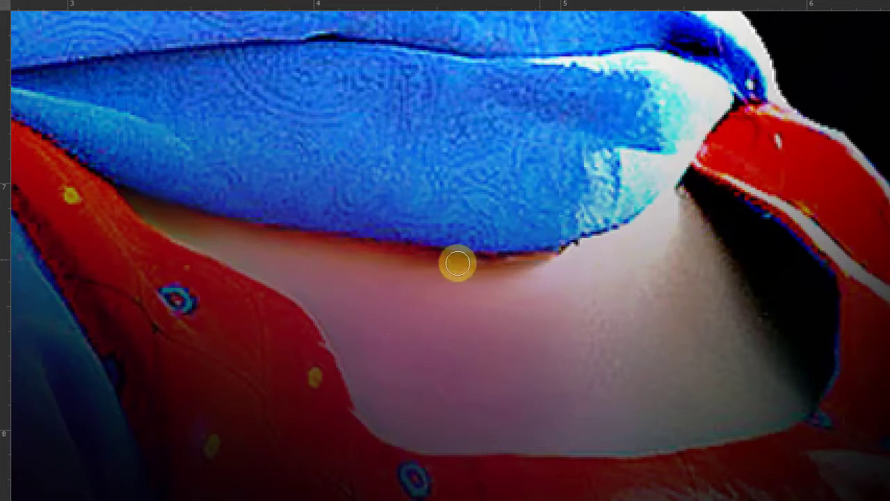
Smudge the skin under the scarf to remove the white specks.
{"action": "left_click_drag", "start_coordinate": [143, 201], "coordinate": [505, 294]}
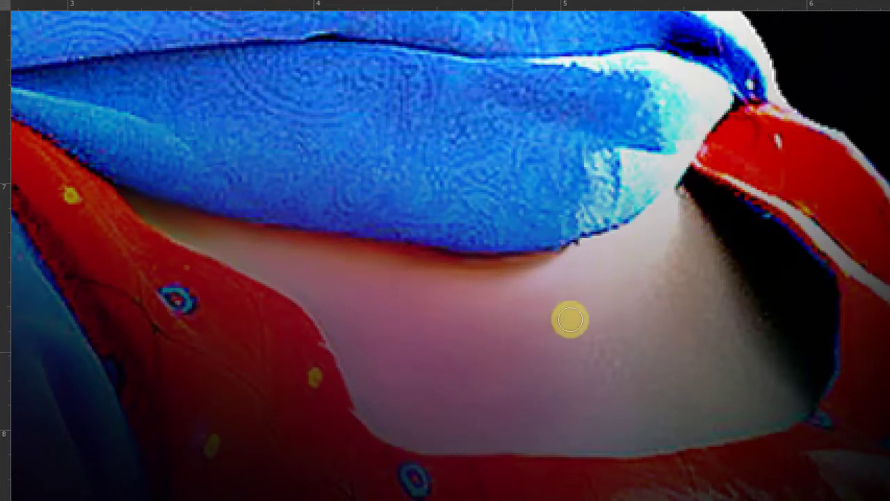
{"action": "scroll", "coordinate": [417, 327], "scroll_direction": "down", "scroll_amount": 2}
{"action": "scroll", "coordinate": [417, 327], "scroll_direction": "right", "scroll_amount": 5}
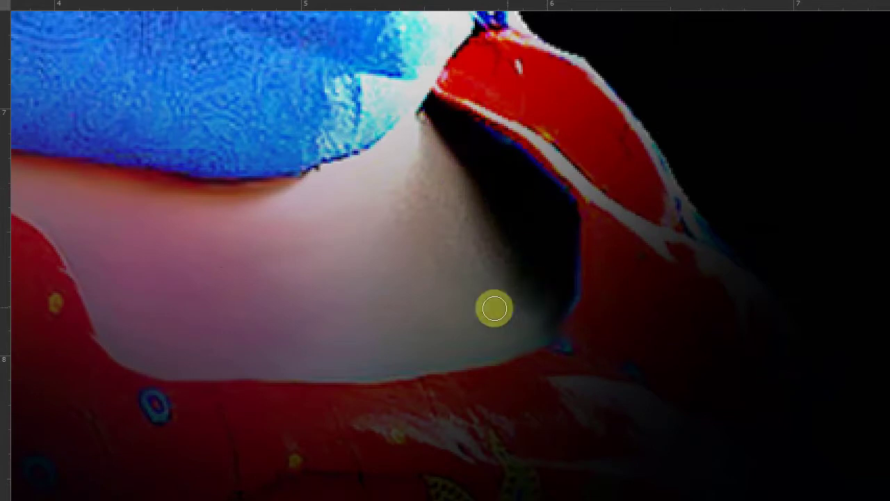
Dab the 30% smudge over the dark shadow edge and pale neckline skin, checking in full screen.
{"action": "left_click", "coordinate": [515, 247]}
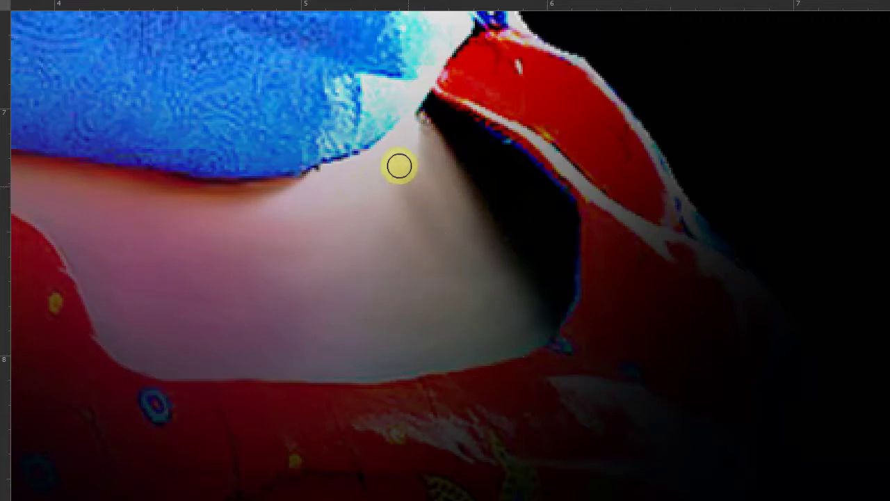
{"action": "left_click", "coordinate": [355, 291]}
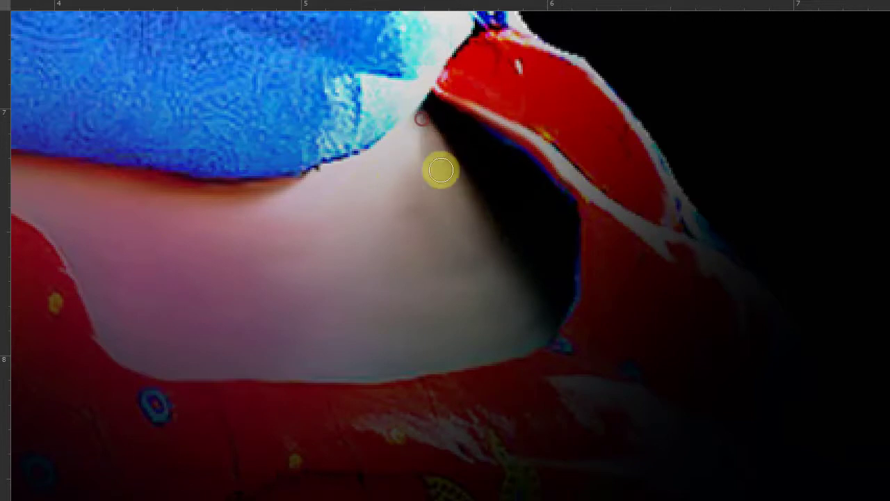
{"action": "key", "text": "f"}
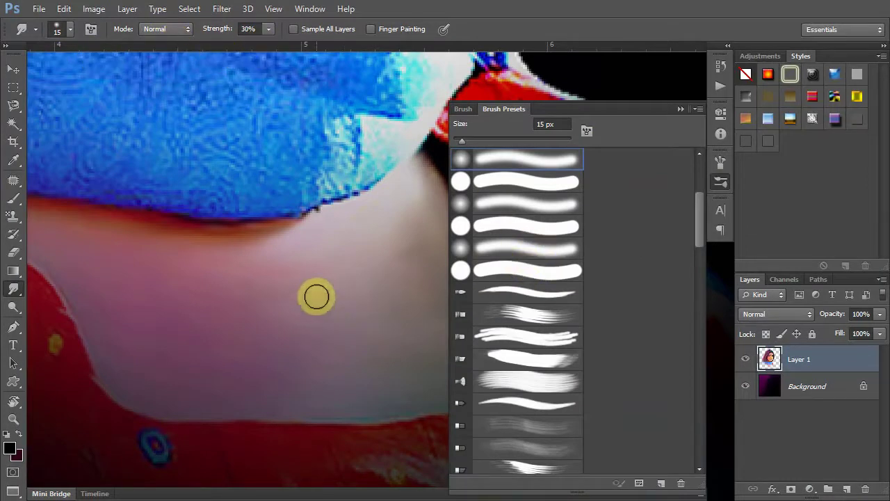
{"action": "left_click", "coordinate": [389, 297]}
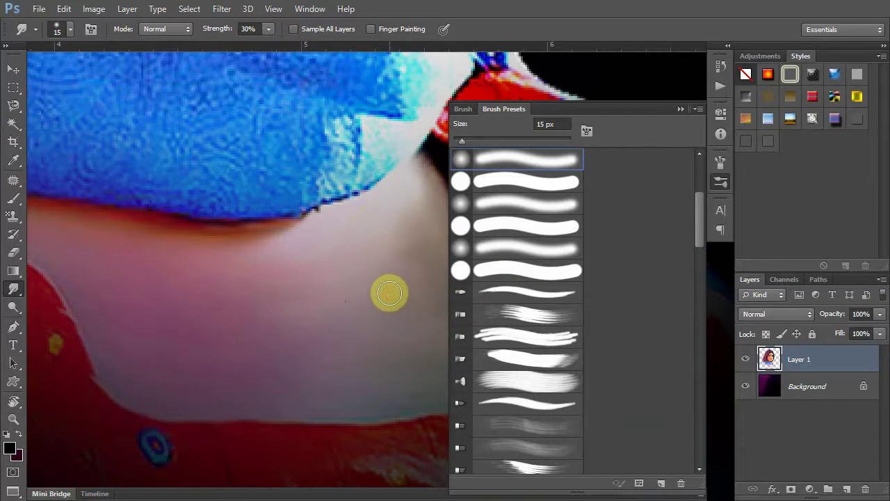
{"action": "key", "text": "f"}
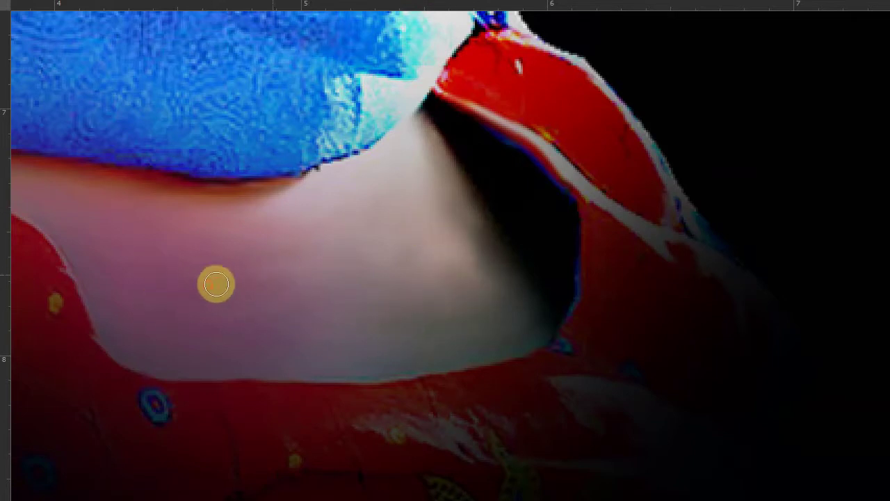
{"action": "key", "text": "f"}
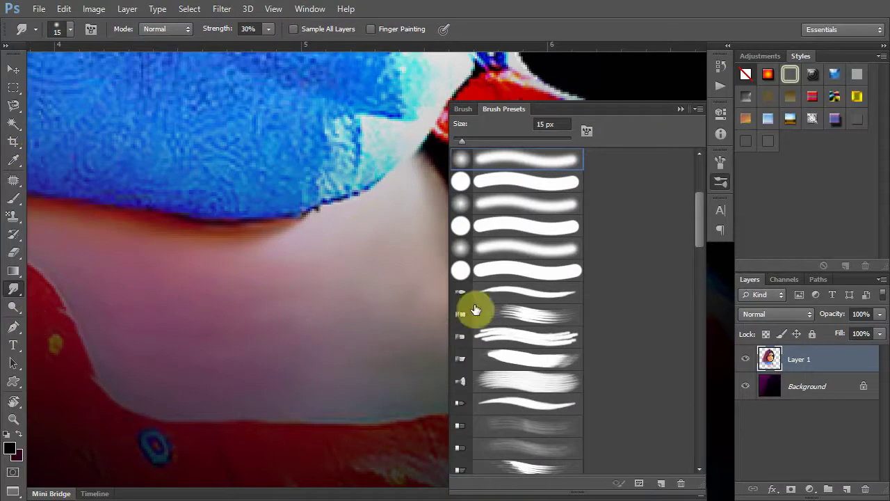
Smudge the highlight and white stripe on the red garment strip, then inspect the lower red clothing.
{"action": "key", "text": "f"}
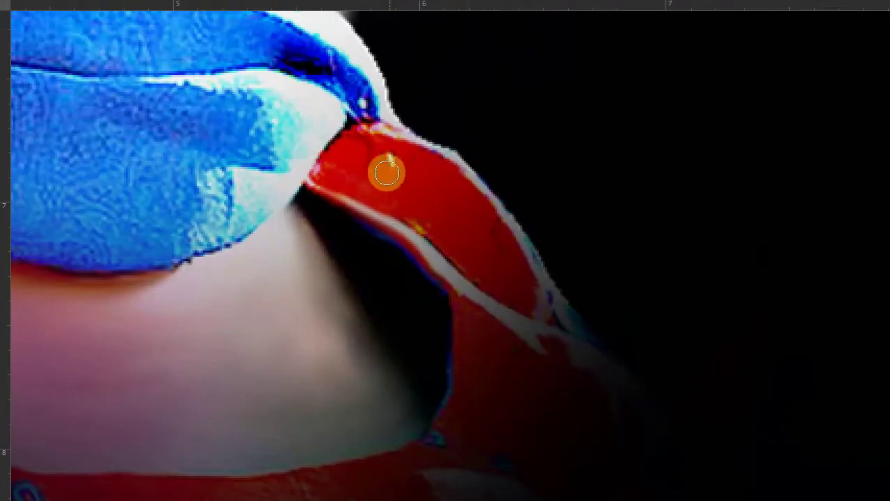
{"action": "mouse_move", "coordinate": [342, 159]}
{"action": "left_mouse_down"}
{"action": "mouse_move", "coordinate": [480, 222]}
{"action": "mouse_move", "coordinate": [444, 246]}
{"action": "left_mouse_up"}
{"action": "left_click_drag", "start_coordinate": [387, 224], "coordinate": [462, 167]}
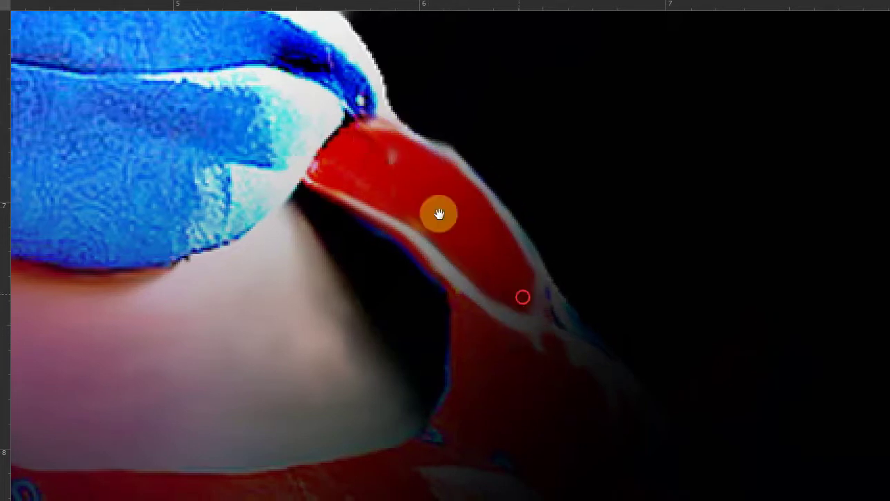
{"action": "left_click_drag", "start_coordinate": [473, 307], "coordinate": [301, 94]}
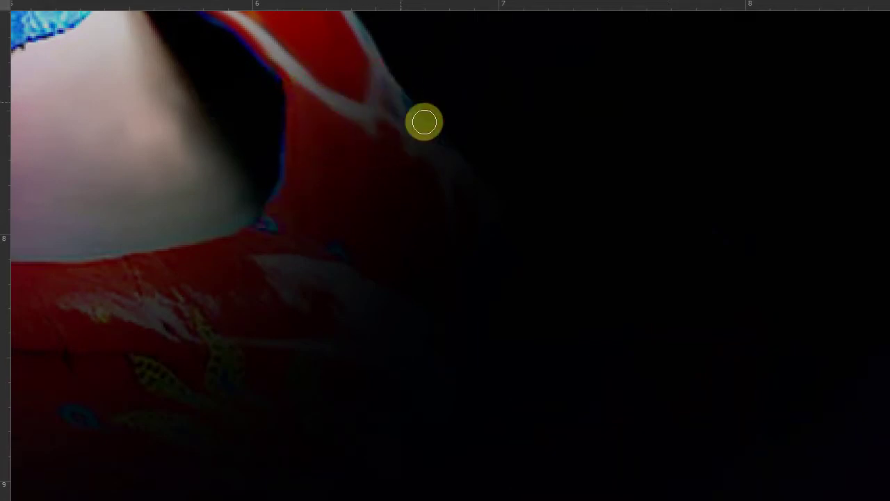
{"action": "left_click_drag", "start_coordinate": [240, 253], "coordinate": [408, 181]}
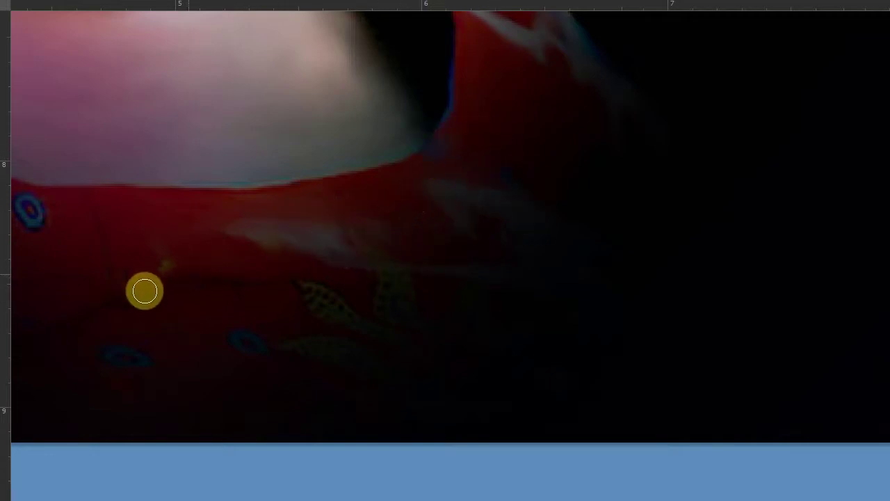
{"action": "left_click_drag", "start_coordinate": [142, 282], "coordinate": [536, 189]}
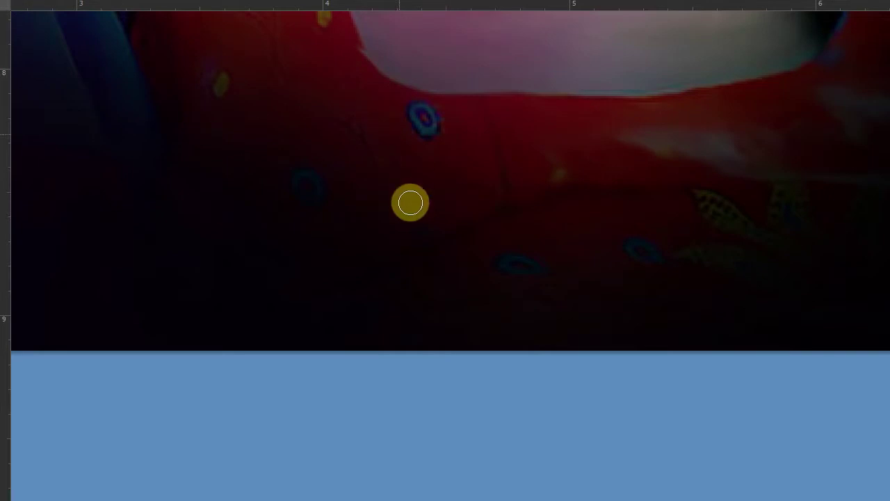
{"action": "left_click_drag", "start_coordinate": [459, 272], "coordinate": [463, 278]}
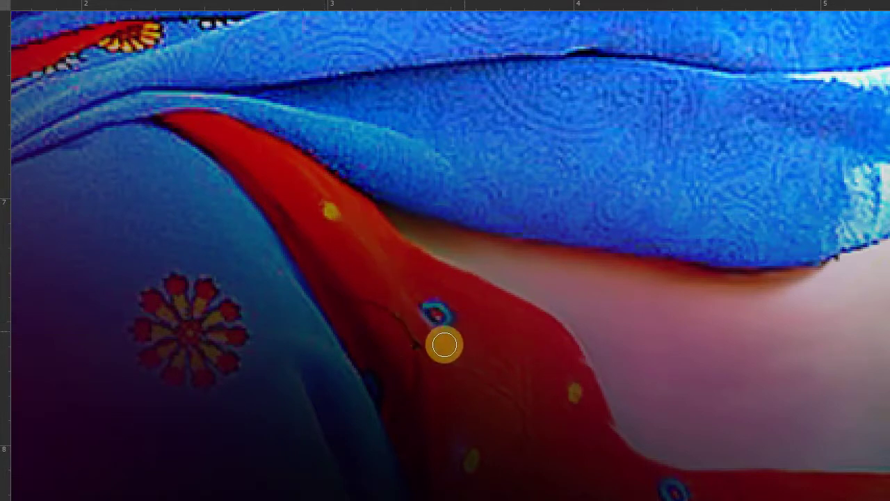
Clean the dark spot on the red stripe and smudge away the red flower on the sleeve.
{"action": "scroll", "coordinate": [505, 382], "scroll_direction": "down", "scroll_amount": 2}
{"action": "scroll", "coordinate": [505, 382], "scroll_direction": "right", "scroll_amount": 2}
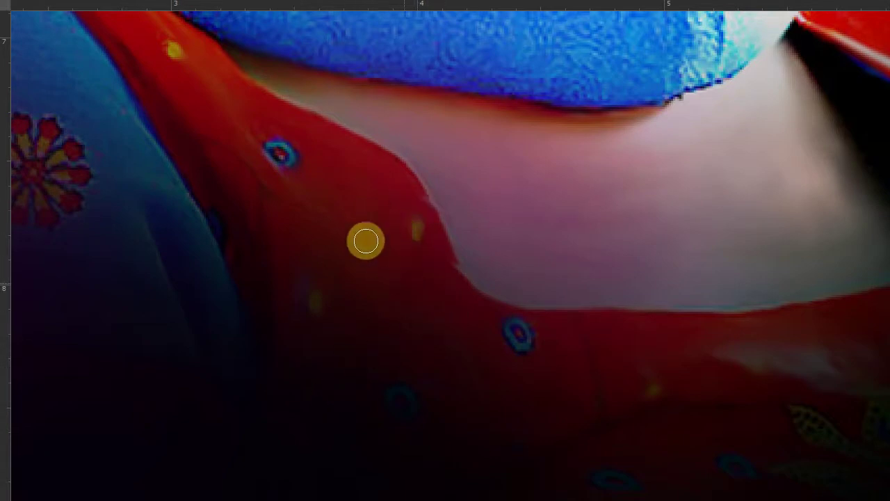
{"action": "left_click_drag", "start_coordinate": [269, 126], "coordinate": [279, 158]}
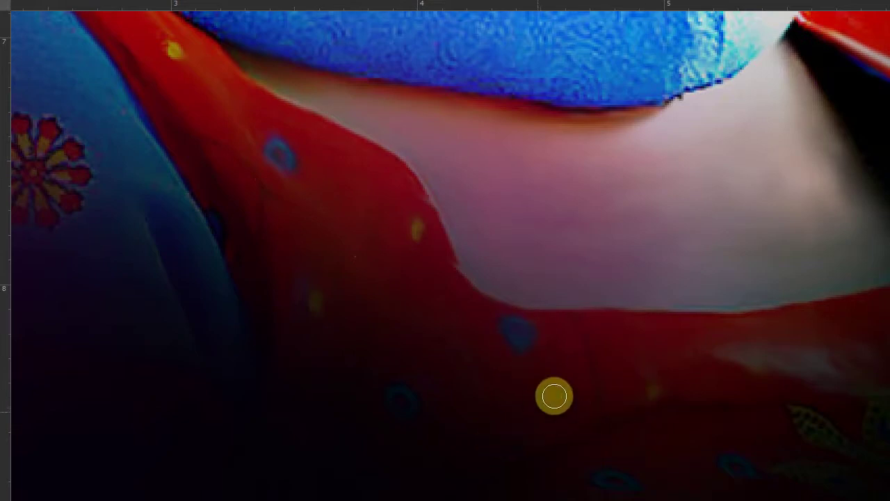
{"action": "left_click_drag", "start_coordinate": [166, 210], "coordinate": [207, 243]}
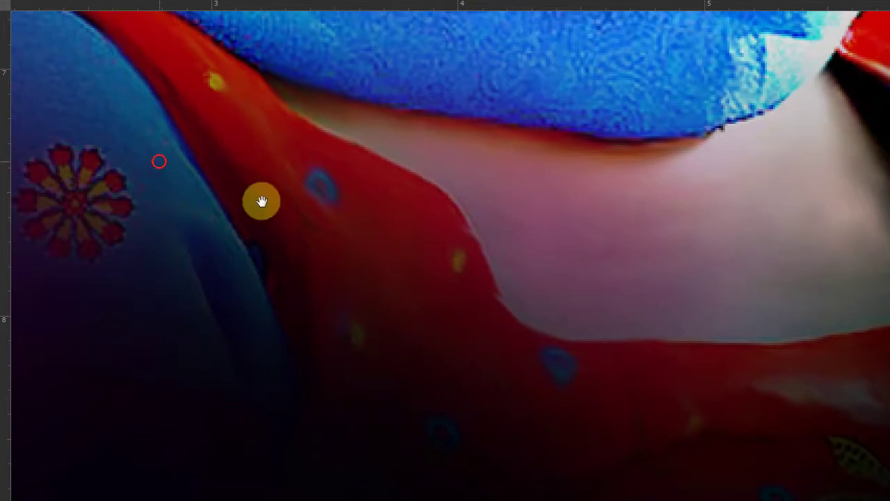
{"action": "left_click_drag", "start_coordinate": [165, 153], "coordinate": [433, 270]}
{"action": "left_click_drag", "start_coordinate": [427, 210], "coordinate": [376, 222]}
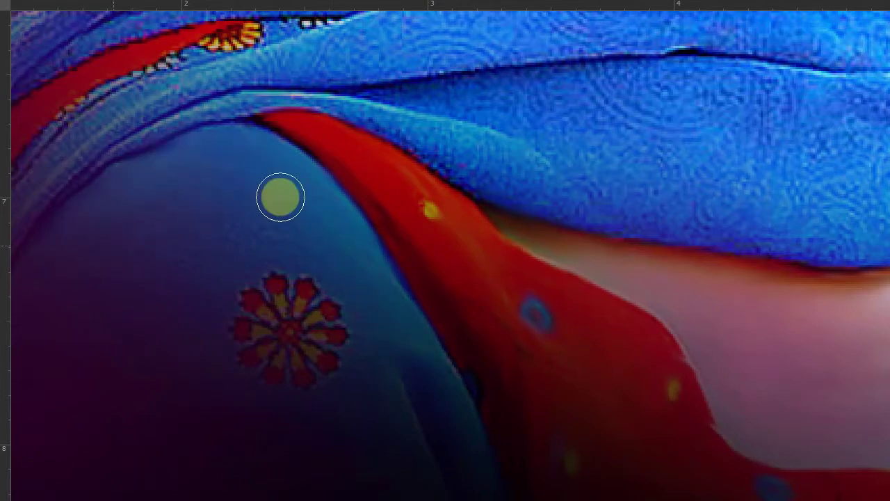
{"action": "left_click_drag", "start_coordinate": [209, 334], "coordinate": [300, 313]}
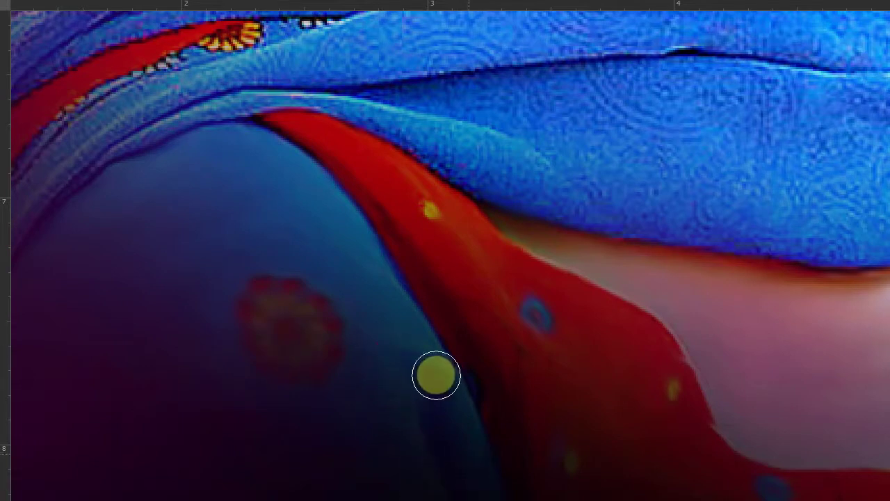
Smooth the dotted texture, yellow specks and light-blue streaks of the scarf over the shoulder.
{"action": "left_click_drag", "start_coordinate": [362, 370], "coordinate": [414, 239]}
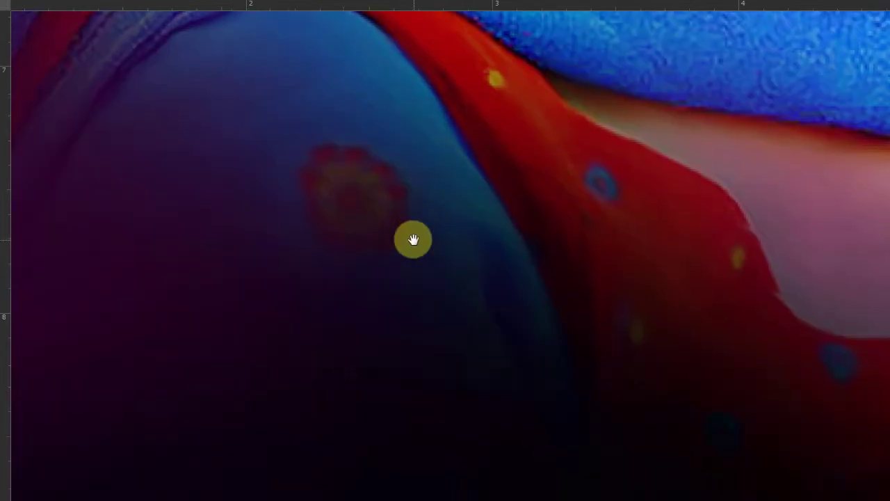
{"action": "left_click_drag", "start_coordinate": [250, 201], "coordinate": [531, 470]}
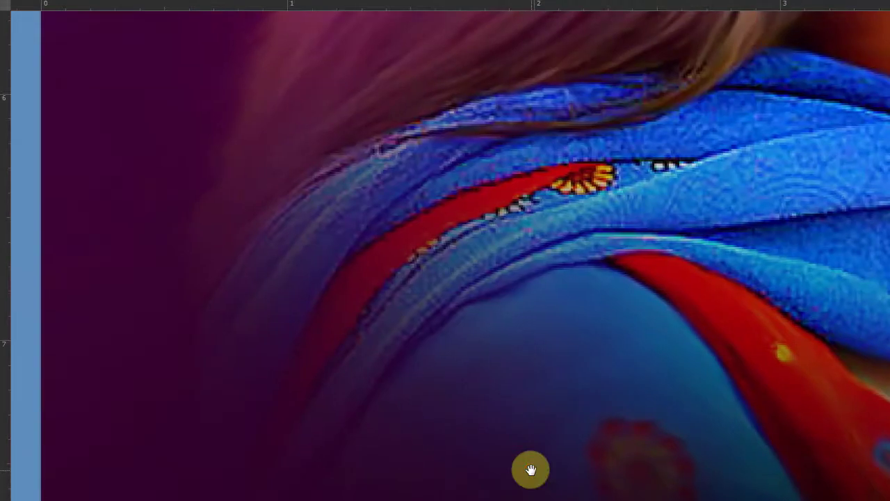
{"action": "mouse_move", "coordinate": [393, 334]}
{"action": "left_mouse_down"}
{"action": "mouse_move", "coordinate": [605, 204]}
{"action": "mouse_move", "coordinate": [438, 258]}
{"action": "mouse_move", "coordinate": [312, 408]}
{"action": "left_mouse_up"}
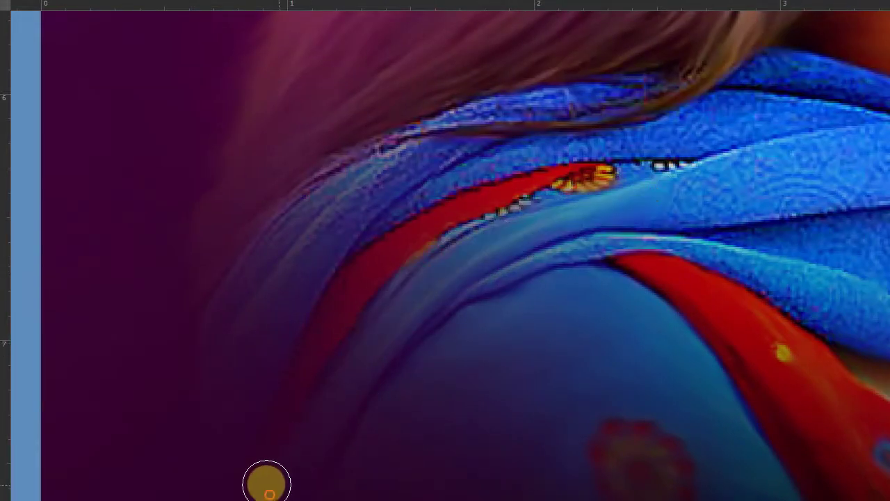
{"action": "mouse_move", "coordinate": [343, 294]}
{"action": "left_mouse_down"}
{"action": "mouse_move", "coordinate": [493, 187]}
{"action": "mouse_move", "coordinate": [382, 209]}
{"action": "left_mouse_up"}
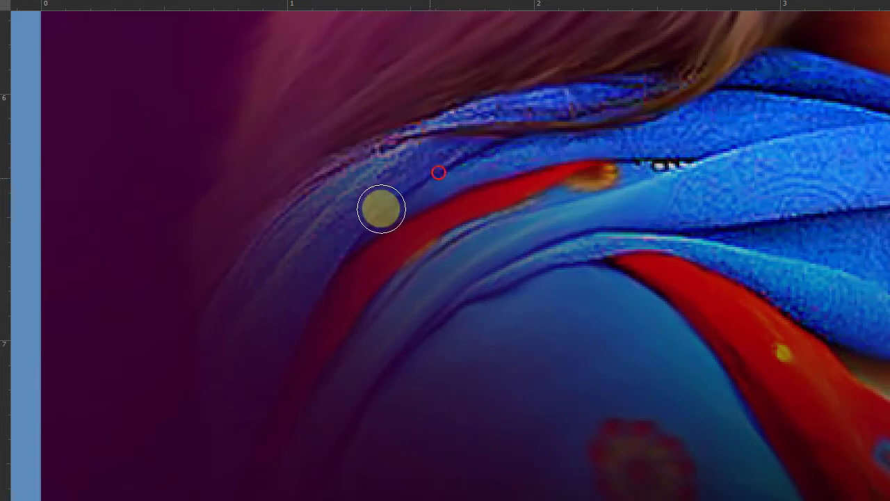
{"action": "left_click_drag", "start_coordinate": [224, 356], "coordinate": [405, 166]}
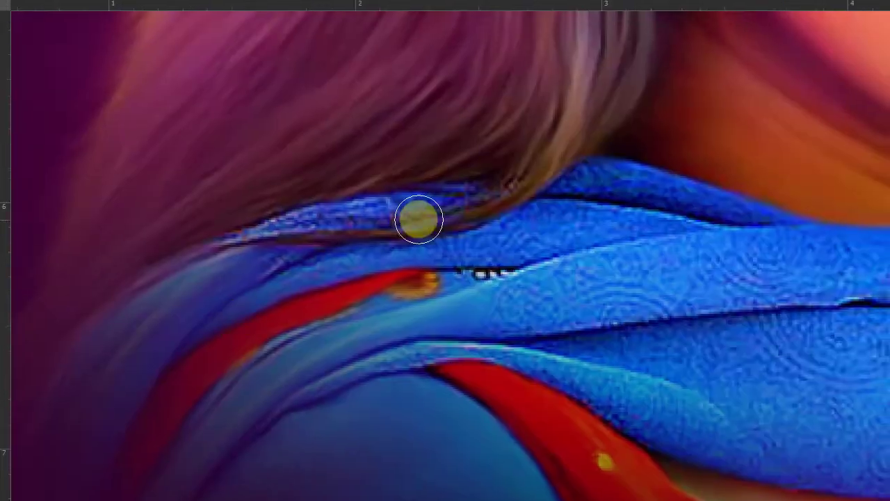
{"action": "mouse_move", "coordinate": [419, 220]}
{"action": "left_mouse_down"}
{"action": "mouse_move", "coordinate": [408, 207]}
{"action": "mouse_move", "coordinate": [237, 241]}
{"action": "left_mouse_up"}
{"action": "mouse_move", "coordinate": [369, 264]}
{"action": "left_mouse_down"}
{"action": "mouse_move", "coordinate": [451, 246]}
{"action": "mouse_move", "coordinate": [300, 272]}
{"action": "mouse_move", "coordinate": [265, 268]}
{"action": "mouse_move", "coordinate": [675, 225]}
{"action": "mouse_move", "coordinate": [578, 213]}
{"action": "mouse_move", "coordinate": [467, 243]}
{"action": "left_mouse_up"}
{"action": "mouse_move", "coordinate": [616, 302]}
{"action": "left_mouse_down"}
{"action": "mouse_move", "coordinate": [460, 313]}
{"action": "mouse_move", "coordinate": [483, 290]}
{"action": "mouse_move", "coordinate": [614, 255]}
{"action": "mouse_move", "coordinate": [705, 253]}
{"action": "mouse_move", "coordinate": [487, 312]}
{"action": "mouse_move", "coordinate": [374, 318]}
{"action": "mouse_move", "coordinate": [328, 286]}
{"action": "mouse_move", "coordinate": [403, 278]}
{"action": "mouse_move", "coordinate": [341, 286]}
{"action": "mouse_move", "coordinate": [179, 352]}
{"action": "mouse_move", "coordinate": [204, 369]}
{"action": "left_mouse_up"}
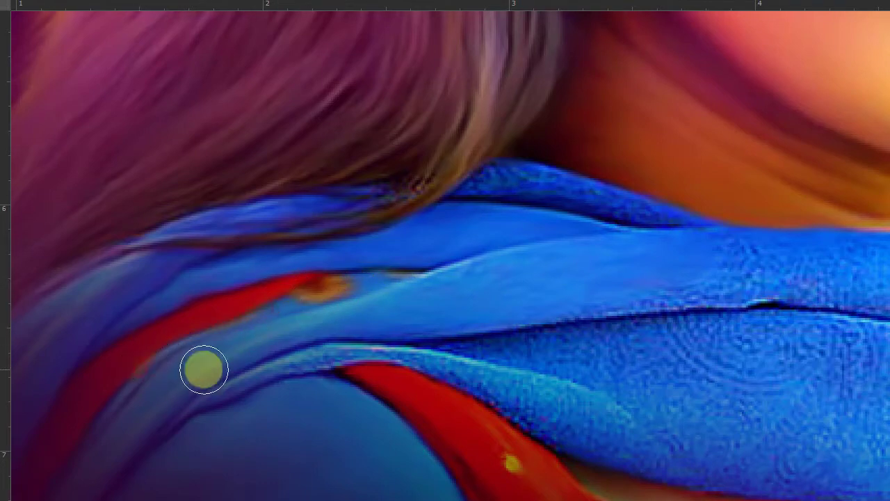
Smudge the upper scarf fold, then the lower fold's right, left and textured edge sections.
{"action": "left_click_drag", "start_coordinate": [428, 332], "coordinate": [227, 329]}
{"action": "mouse_move", "coordinate": [328, 301]}
{"action": "left_mouse_down"}
{"action": "mouse_move", "coordinate": [509, 284]}
{"action": "mouse_move", "coordinate": [525, 248]}
{"action": "mouse_move", "coordinate": [807, 255]}
{"action": "mouse_move", "coordinate": [862, 268]}
{"action": "mouse_move", "coordinate": [703, 286]}
{"action": "mouse_move", "coordinate": [564, 282]}
{"action": "left_mouse_up"}
{"action": "left_click_drag", "start_coordinate": [763, 299], "coordinate": [521, 290]}
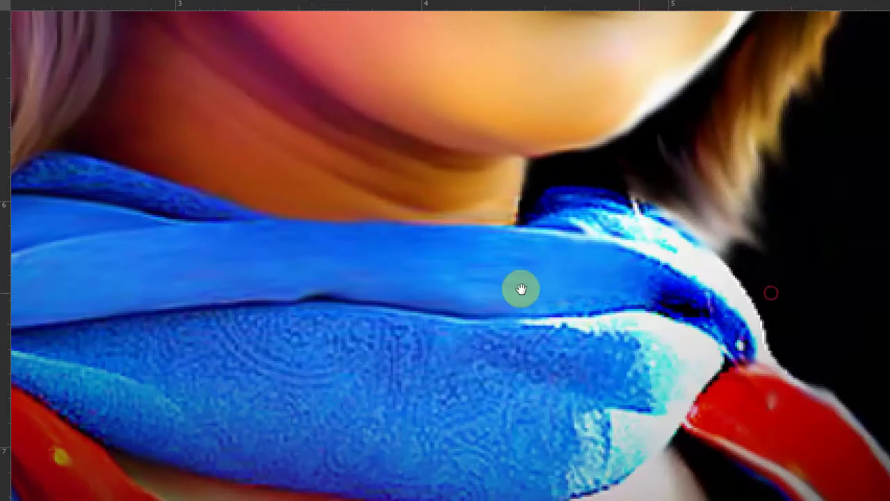
{"action": "mouse_move", "coordinate": [686, 363]}
{"action": "left_mouse_down"}
{"action": "mouse_move", "coordinate": [636, 411]}
{"action": "mouse_move", "coordinate": [610, 338]}
{"action": "mouse_move", "coordinate": [286, 326]}
{"action": "mouse_move", "coordinate": [608, 379]}
{"action": "mouse_move", "coordinate": [492, 350]}
{"action": "left_mouse_up"}
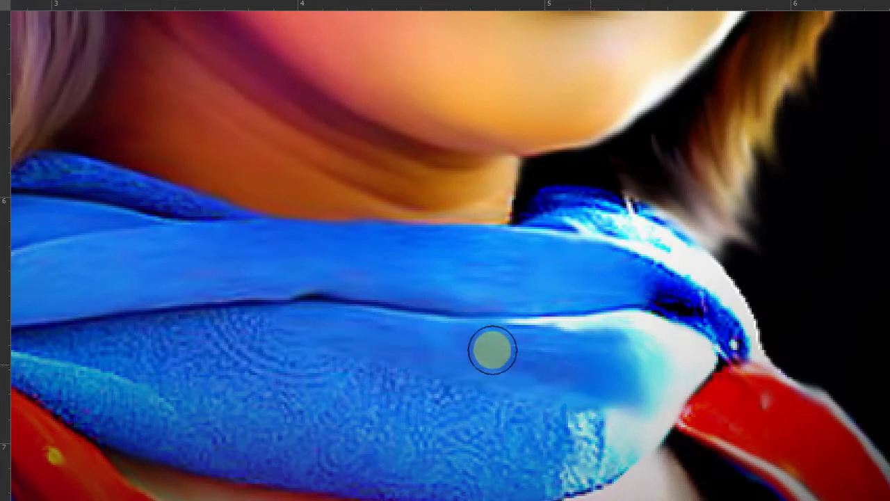
{"action": "left_click_drag", "start_coordinate": [291, 330], "coordinate": [336, 289]}
{"action": "mouse_move", "coordinate": [162, 296]}
{"action": "left_mouse_down"}
{"action": "mouse_move", "coordinate": [331, 280]}
{"action": "mouse_move", "coordinate": [46, 298]}
{"action": "mouse_move", "coordinate": [209, 334]}
{"action": "mouse_move", "coordinate": [268, 391]}
{"action": "mouse_move", "coordinate": [359, 332]}
{"action": "mouse_move", "coordinate": [646, 378]}
{"action": "mouse_move", "coordinate": [377, 401]}
{"action": "mouse_move", "coordinate": [401, 431]}
{"action": "mouse_move", "coordinate": [536, 450]}
{"action": "mouse_move", "coordinate": [672, 403]}
{"action": "mouse_move", "coordinate": [597, 402]}
{"action": "mouse_move", "coordinate": [412, 338]}
{"action": "left_mouse_up"}
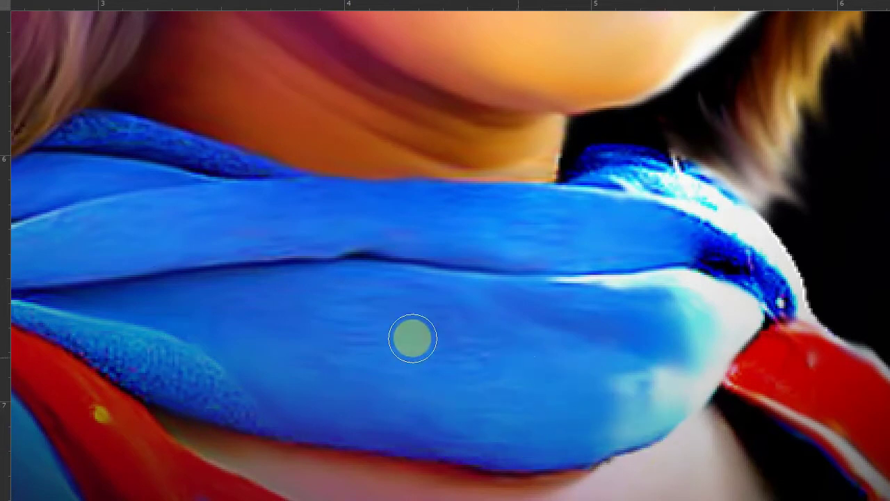
{"action": "left_click_drag", "start_coordinate": [144, 328], "coordinate": [426, 329]}
{"action": "mouse_move", "coordinate": [245, 310]}
{"action": "left_mouse_down"}
{"action": "mouse_move", "coordinate": [171, 310]}
{"action": "mouse_move", "coordinate": [319, 311]}
{"action": "mouse_move", "coordinate": [461, 359]}
{"action": "mouse_move", "coordinate": [525, 394]}
{"action": "mouse_move", "coordinate": [383, 352]}
{"action": "mouse_move", "coordinate": [314, 318]}
{"action": "mouse_move", "coordinate": [169, 314]}
{"action": "mouse_move", "coordinate": [90, 343]}
{"action": "left_mouse_up"}
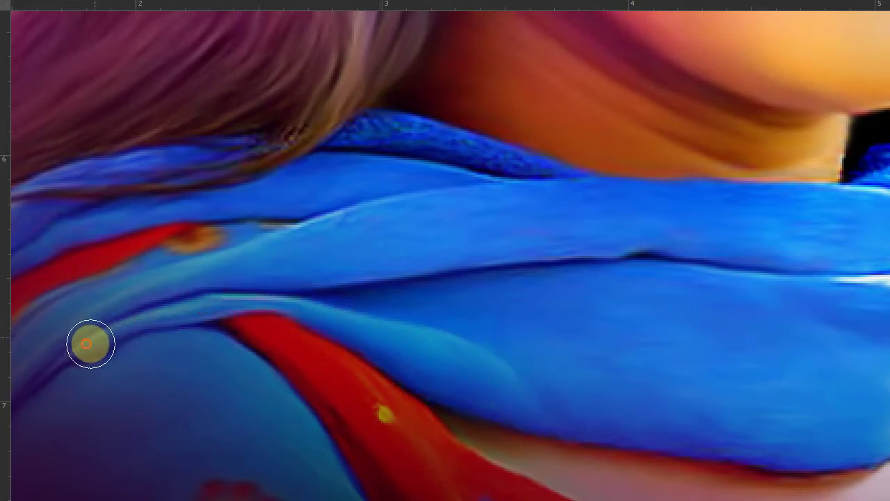
Smooth the grainy scarf edge under the hair and the scarf's top edge toward the neck.
{"action": "left_click_drag", "start_coordinate": [354, 342], "coordinate": [343, 367]}
{"action": "left_click", "coordinate": [292, 205]}
{"action": "mouse_move", "coordinate": [273, 187]}
{"action": "left_mouse_down"}
{"action": "mouse_move", "coordinate": [258, 207]}
{"action": "mouse_move", "coordinate": [340, 207]}
{"action": "left_mouse_up"}
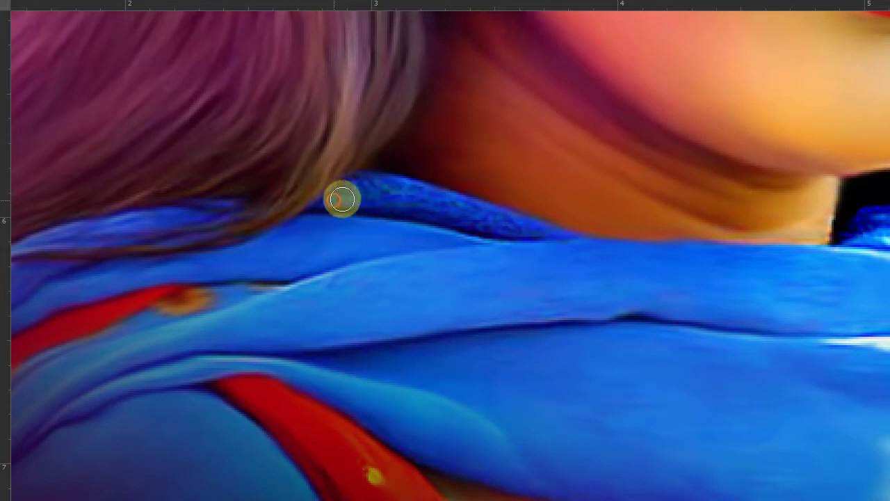
{"action": "mouse_move", "coordinate": [342, 200]}
{"action": "left_mouse_down"}
{"action": "mouse_move", "coordinate": [385, 179]}
{"action": "mouse_move", "coordinate": [353, 183]}
{"action": "mouse_move", "coordinate": [402, 195]}
{"action": "mouse_move", "coordinate": [300, 199]}
{"action": "mouse_move", "coordinate": [178, 223]}
{"action": "mouse_move", "coordinate": [195, 174]}
{"action": "mouse_move", "coordinate": [230, 179]}
{"action": "mouse_move", "coordinate": [248, 155]}
{"action": "mouse_move", "coordinate": [224, 235]}
{"action": "mouse_move", "coordinate": [293, 246]}
{"action": "mouse_move", "coordinate": [362, 276]}
{"action": "mouse_move", "coordinate": [226, 283]}
{"action": "left_mouse_up"}
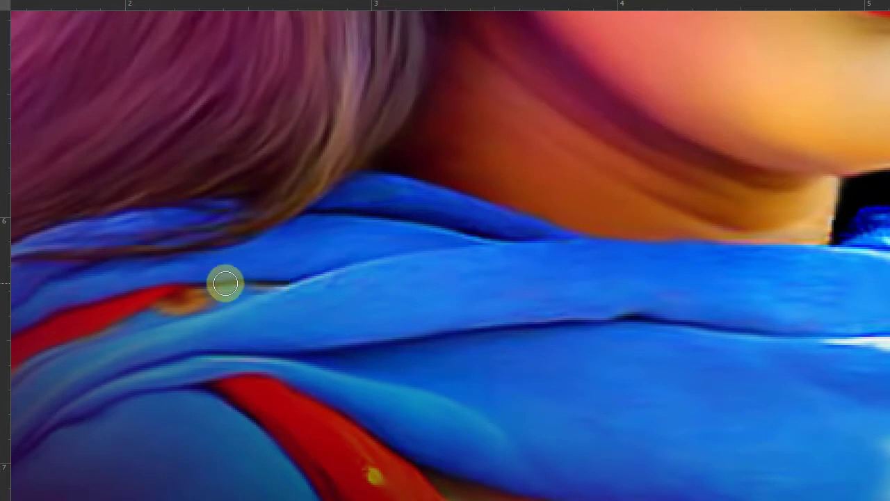
{"action": "left_click_drag", "start_coordinate": [600, 304], "coordinate": [102, 310]}
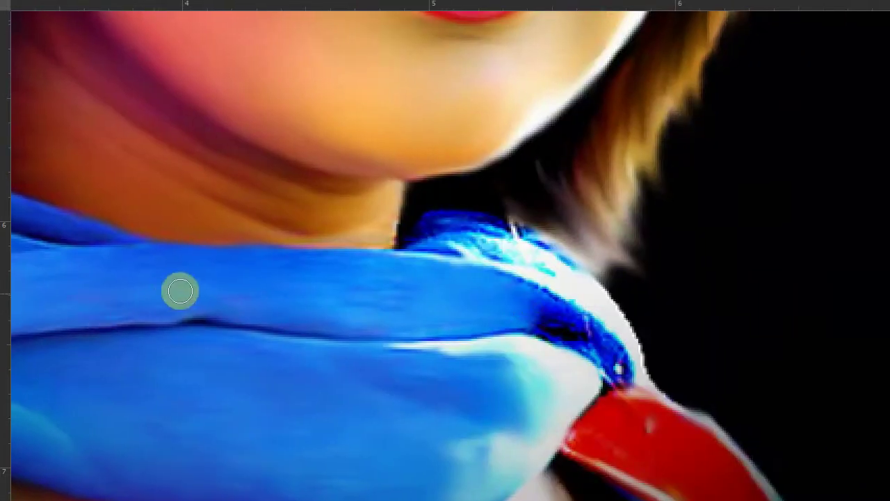
{"action": "mouse_move", "coordinate": [135, 256]}
{"action": "left_mouse_down"}
{"action": "mouse_move", "coordinate": [444, 260]}
{"action": "mouse_move", "coordinate": [564, 288]}
{"action": "mouse_move", "coordinate": [446, 238]}
{"action": "mouse_move", "coordinate": [557, 262]}
{"action": "left_mouse_up"}
{"action": "mouse_move", "coordinate": [522, 236]}
{"action": "left_mouse_down"}
{"action": "mouse_move", "coordinate": [432, 215]}
{"action": "mouse_move", "coordinate": [410, 234]}
{"action": "mouse_move", "coordinate": [401, 203]}
{"action": "left_mouse_up"}
Smooth the neck edge above the scarf, its dark lower fold and the red strap edge.
{"action": "left_click_drag", "start_coordinate": [395, 240], "coordinate": [400, 190]}
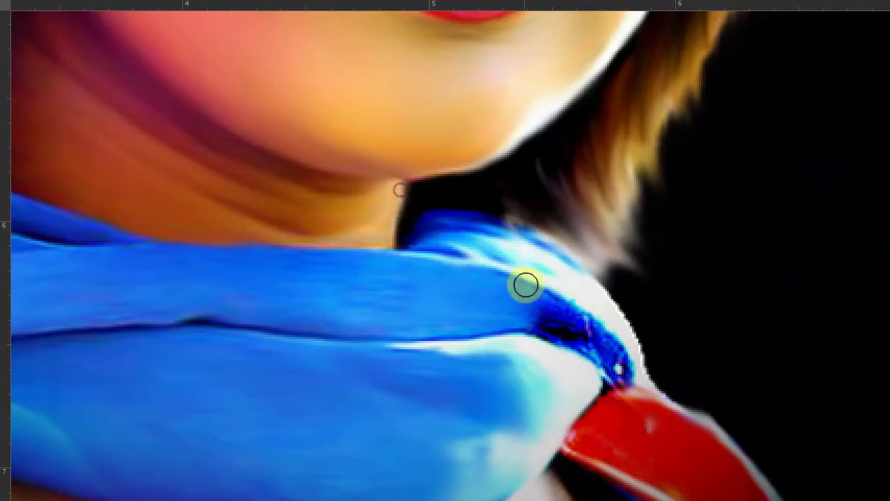
{"action": "left_click_drag", "start_coordinate": [525, 285], "coordinate": [480, 247]}
{"action": "mouse_move", "coordinate": [435, 227]}
{"action": "left_mouse_down"}
{"action": "mouse_move", "coordinate": [543, 302]}
{"action": "mouse_move", "coordinate": [491, 274]}
{"action": "mouse_move", "coordinate": [512, 281]}
{"action": "left_mouse_up"}
{"action": "left_click_drag", "start_coordinate": [590, 390], "coordinate": [487, 322]}
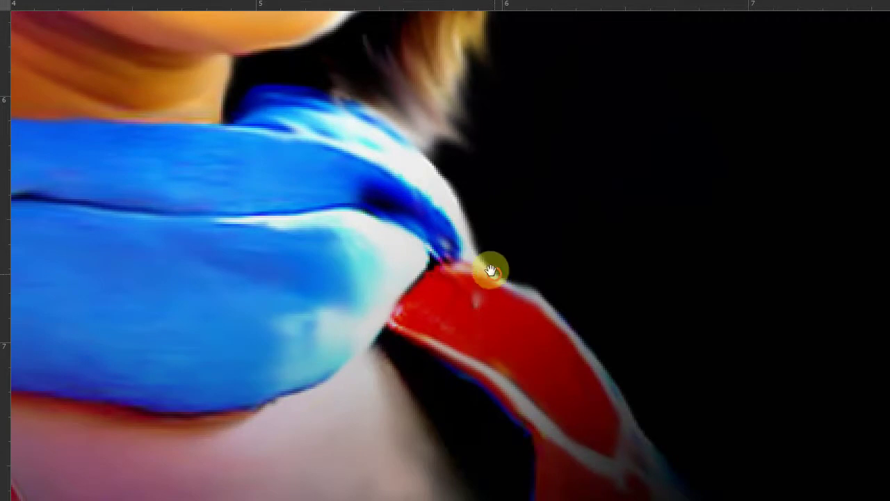
{"action": "left_click_drag", "start_coordinate": [490, 271], "coordinate": [371, 169]}
{"action": "left_click_drag", "start_coordinate": [313, 153], "coordinate": [243, 213]}
Zoom out over the neckline and face, fit the portrait with Ctrl+0, then zoom toward the face.
{"action": "scroll", "coordinate": [327, 203], "scroll_direction": "down", "scroll_amount": 1}
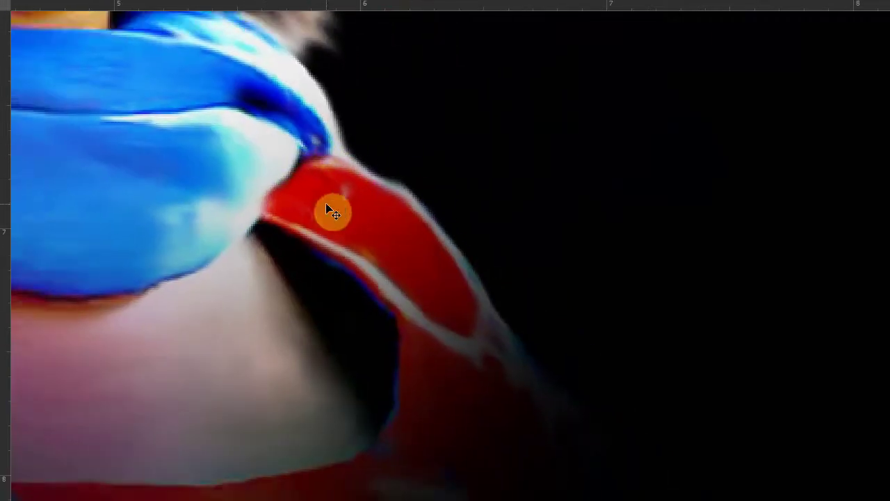
{"action": "scroll", "coordinate": [326, 203], "scroll_direction": "down", "scroll_amount": 3}
{"action": "mouse_move", "coordinate": [317, 265]}
{"action": "left_mouse_down"}
{"action": "mouse_move", "coordinate": [473, 197]}
{"action": "mouse_move", "coordinate": [457, 360]}
{"action": "left_mouse_up"}
{"action": "left_click_drag", "start_coordinate": [483, 274], "coordinate": [444, 345]}
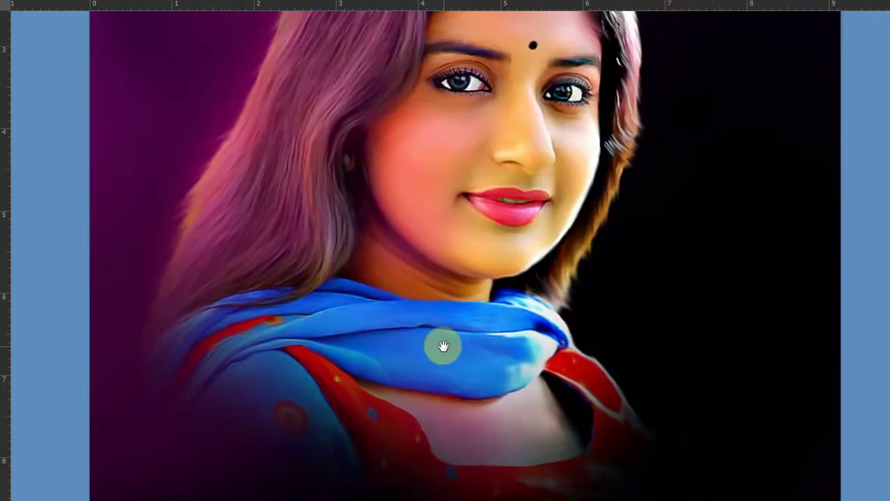
{"action": "left_click_drag", "start_coordinate": [471, 258], "coordinate": [406, 340]}
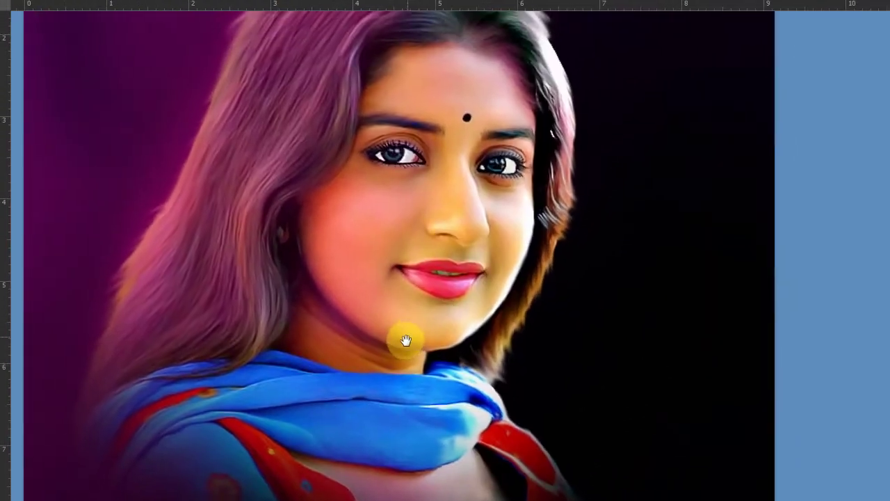
{"action": "left_click_drag", "start_coordinate": [407, 281], "coordinate": [341, 324]}
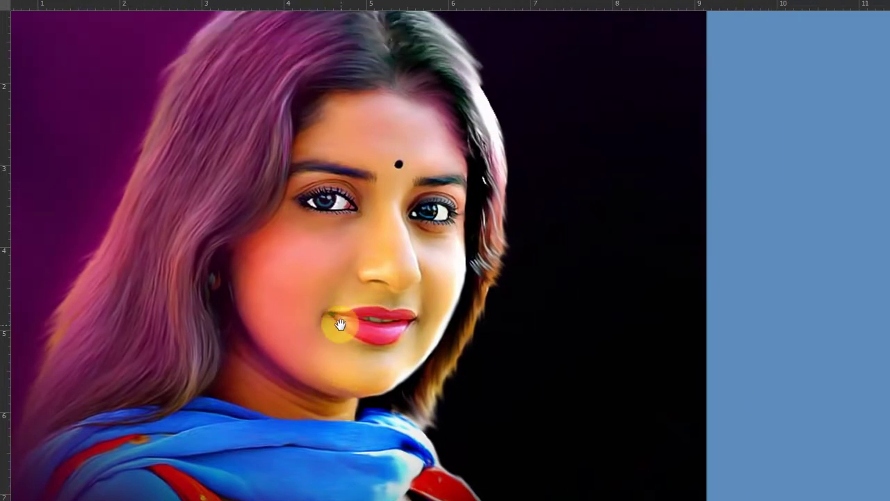
{"action": "key", "text": "ctrl+0"}
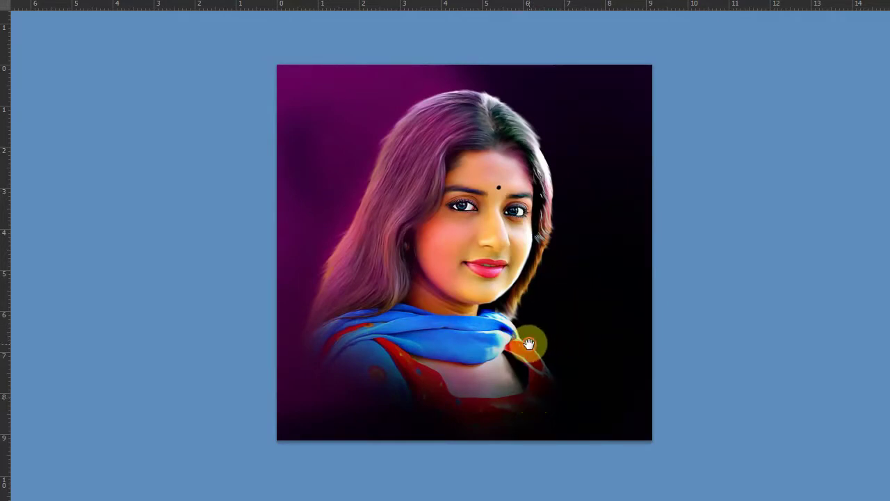
{"action": "left_click_drag", "start_coordinate": [529, 344], "coordinate": [526, 328]}
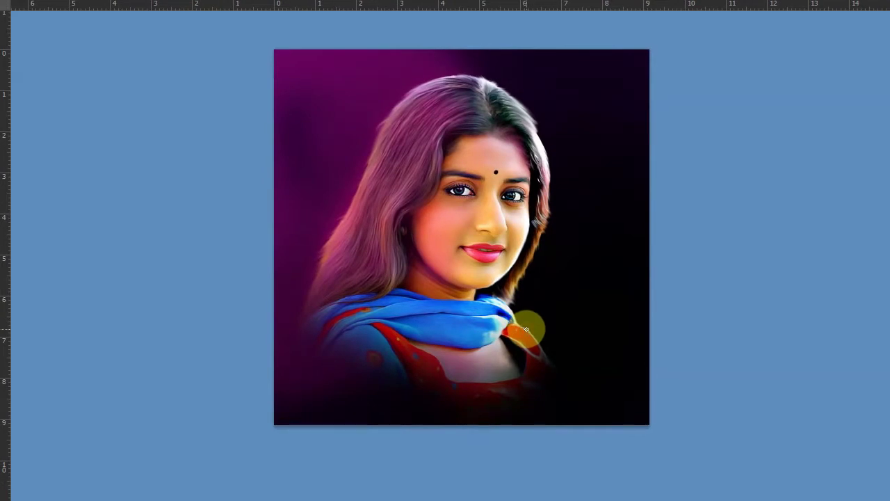
{"action": "left_click", "coordinate": [501, 260]}
Exit full screen and dab the 15 px, 30% smudge over the forehead up to the left hairline.
{"action": "mouse_move", "coordinate": [430, 233]}
{"action": "left_mouse_down"}
{"action": "mouse_move", "coordinate": [431, 284]}
{"action": "mouse_move", "coordinate": [366, 376]}
{"action": "left_mouse_up"}
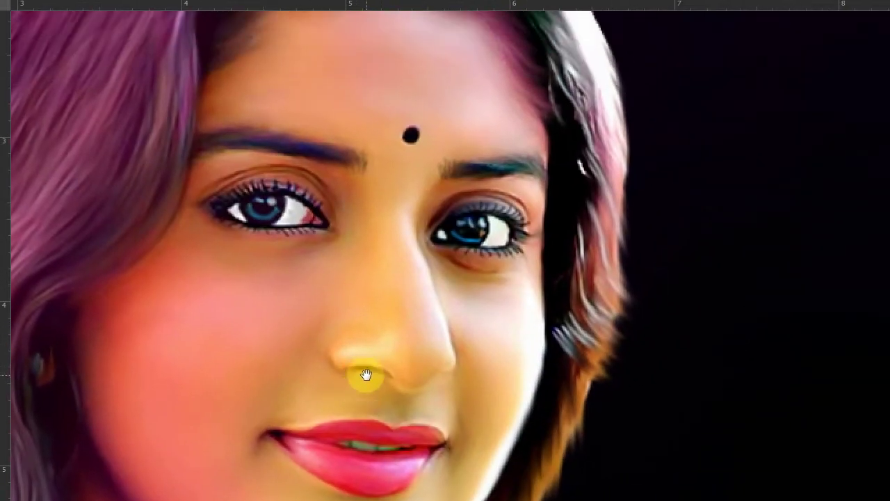
{"action": "left_click_drag", "start_coordinate": [350, 288], "coordinate": [352, 355]}
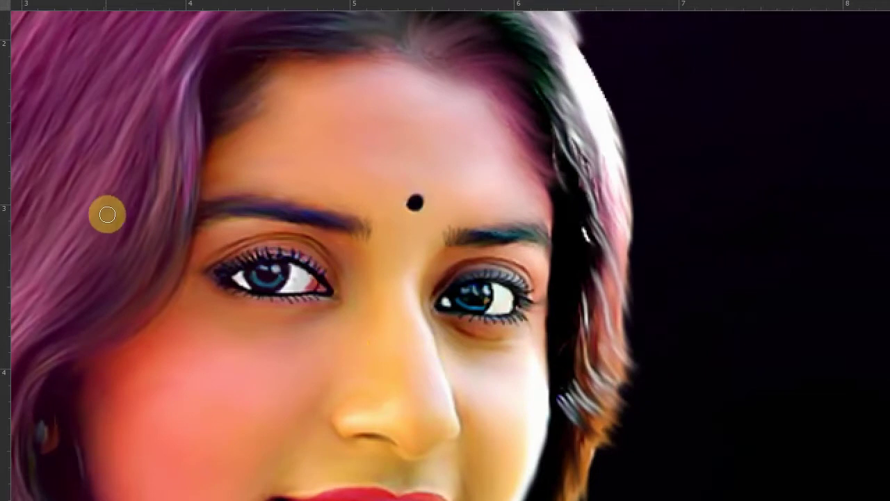
{"action": "key", "text": "f"}
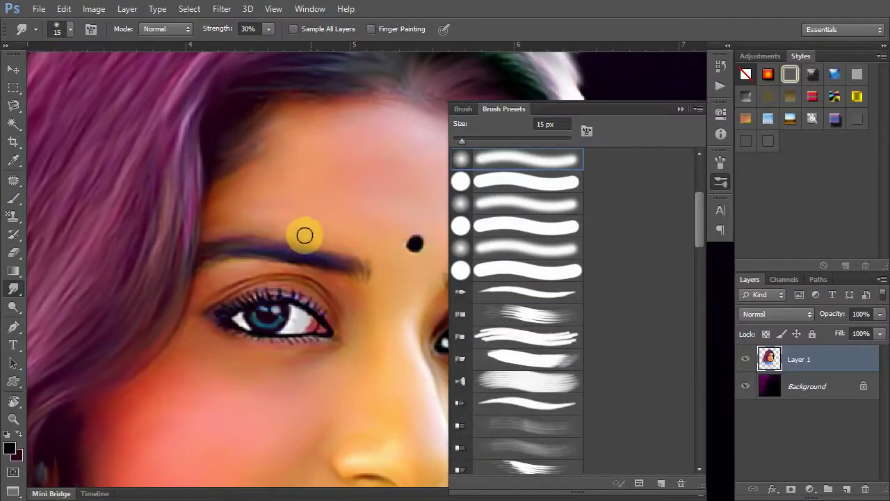
{"action": "left_click", "coordinate": [236, 229]}
{"action": "left_click", "coordinate": [256, 209]}
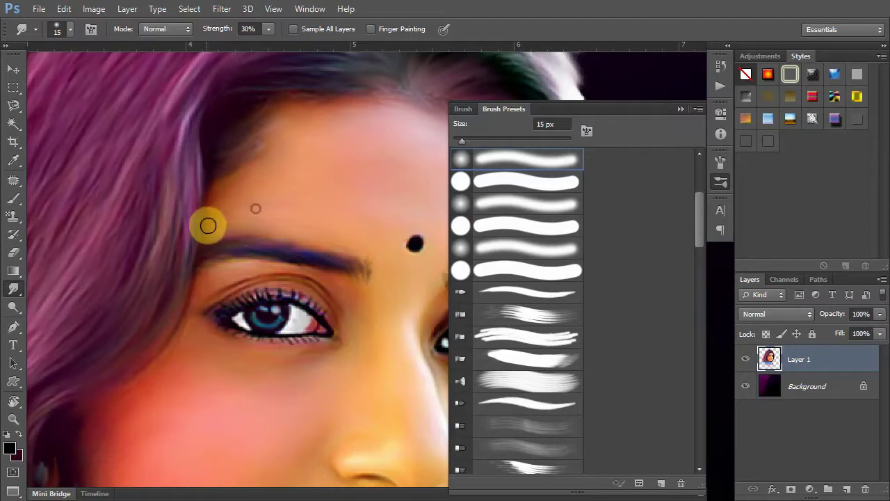
{"action": "left_click", "coordinate": [243, 178]}
{"action": "left_click", "coordinate": [309, 206]}
{"action": "left_click", "coordinate": [242, 201]}
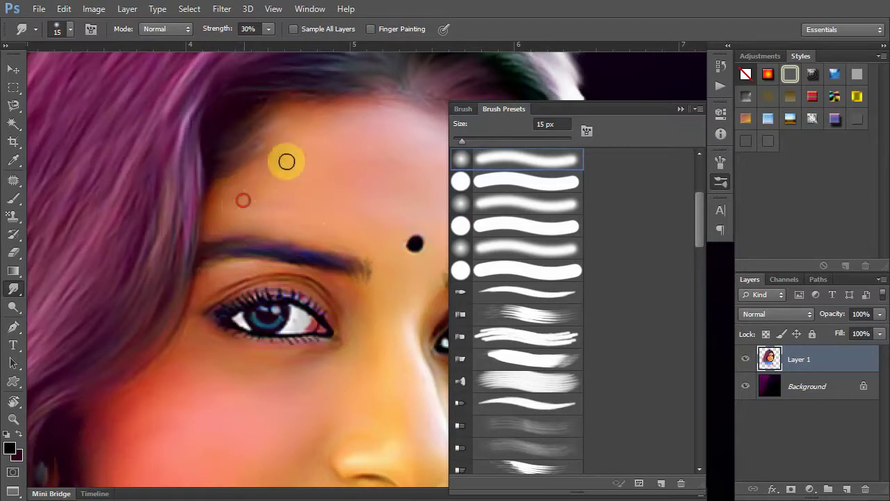
{"action": "left_click", "coordinate": [262, 139]}
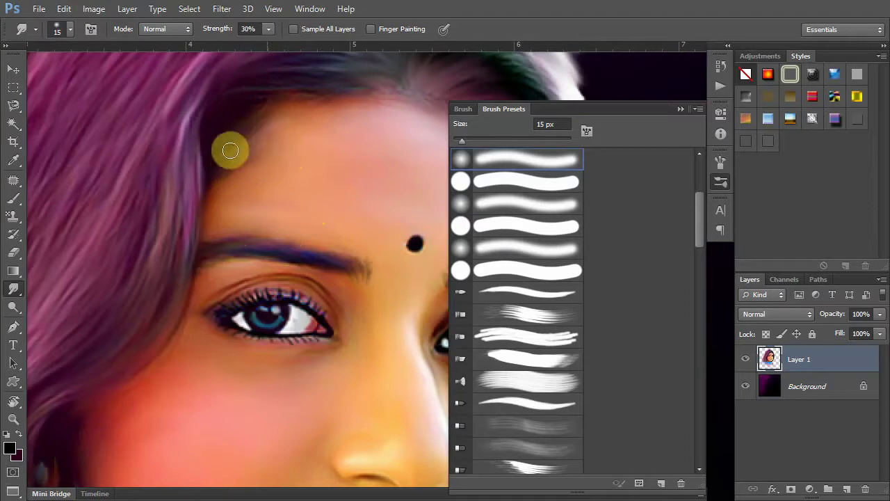
{"action": "left_click", "coordinate": [237, 141]}
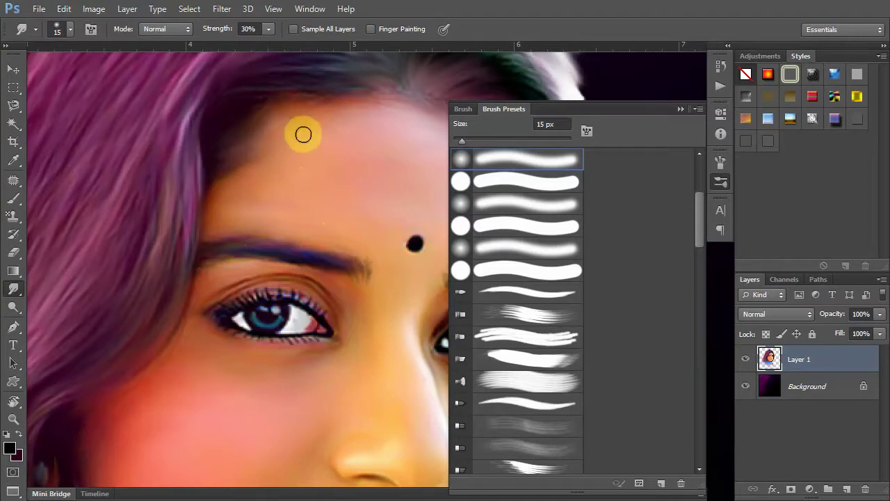
{"action": "left_click_drag", "start_coordinate": [302, 135], "coordinate": [247, 156]}
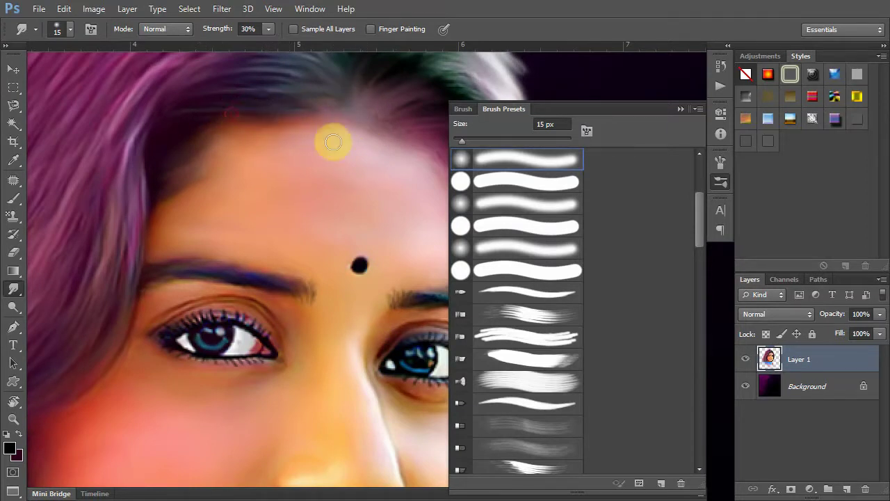
Smooth the hairline along the forehead and the hair edge beside the cheek.
{"action": "scroll", "coordinate": [215, 148], "scroll_direction": "right", "scroll_amount": 5}
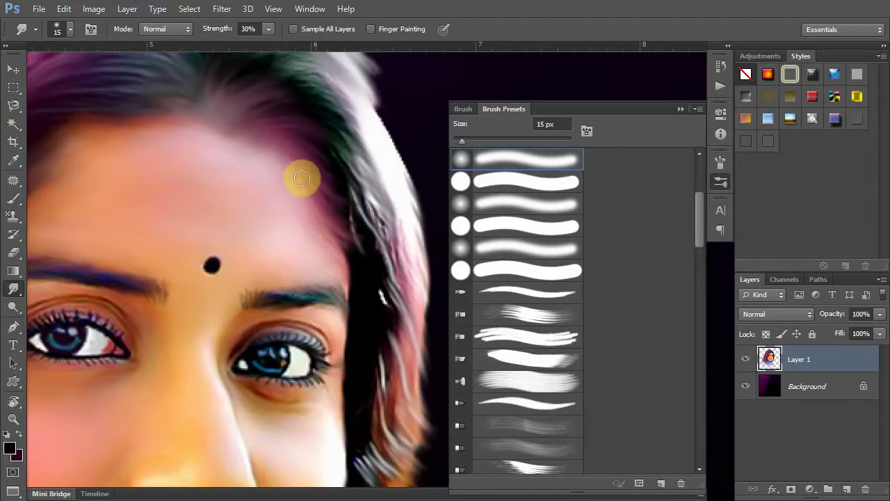
{"action": "mouse_move", "coordinate": [310, 179]}
{"action": "left_mouse_down"}
{"action": "mouse_move", "coordinate": [346, 251]}
{"action": "mouse_move", "coordinate": [302, 185]}
{"action": "mouse_move", "coordinate": [304, 172]}
{"action": "mouse_move", "coordinate": [330, 193]}
{"action": "mouse_move", "coordinate": [324, 123]}
{"action": "mouse_move", "coordinate": [353, 211]}
{"action": "left_mouse_up"}
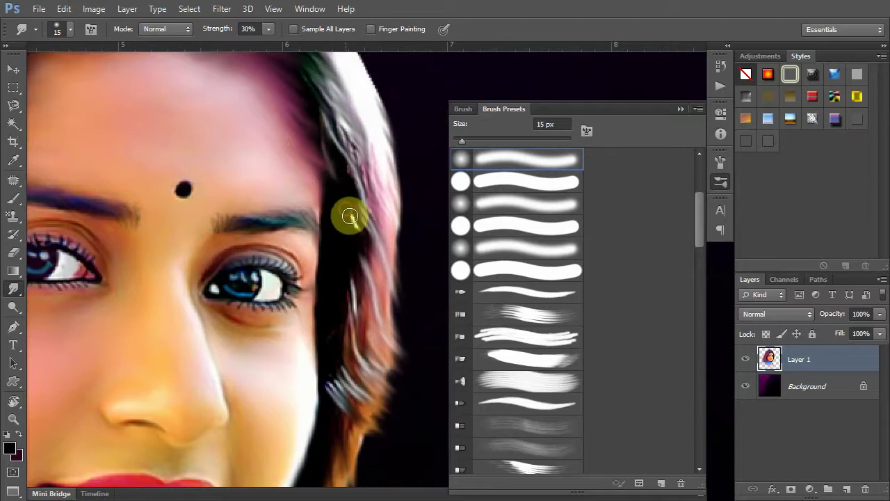
{"action": "left_click_drag", "start_coordinate": [328, 292], "coordinate": [346, 211]}
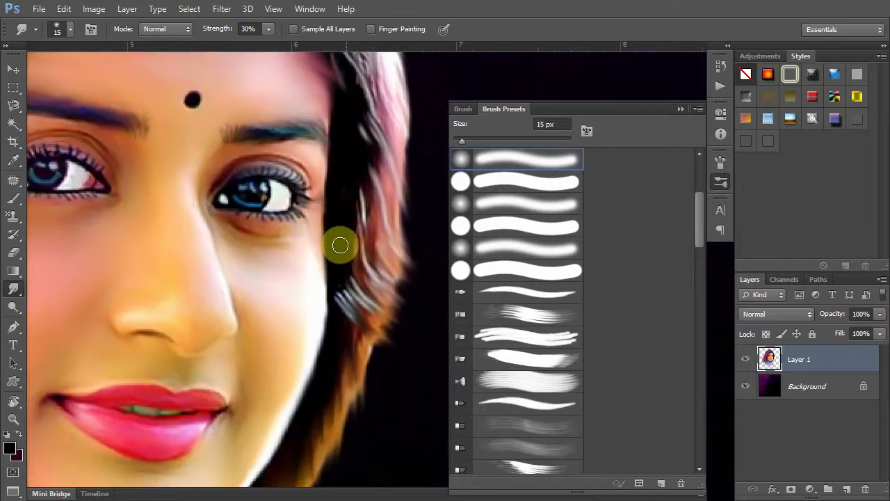
{"action": "left_click_drag", "start_coordinate": [339, 271], "coordinate": [344, 139]}
{"action": "left_click_drag", "start_coordinate": [262, 265], "coordinate": [344, 248]}
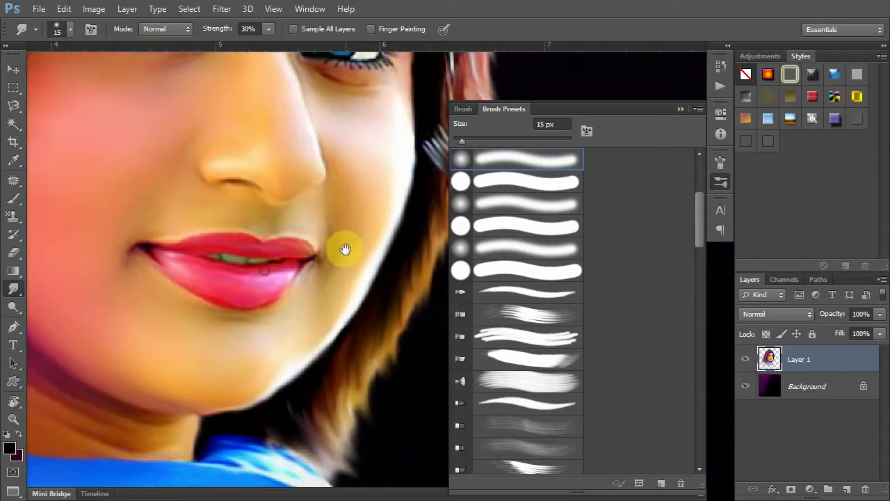
Collapse the Brush Presets panel, look over the scarf, and fit the whole portrait on screen.
{"action": "left_click", "coordinate": [681, 109]}
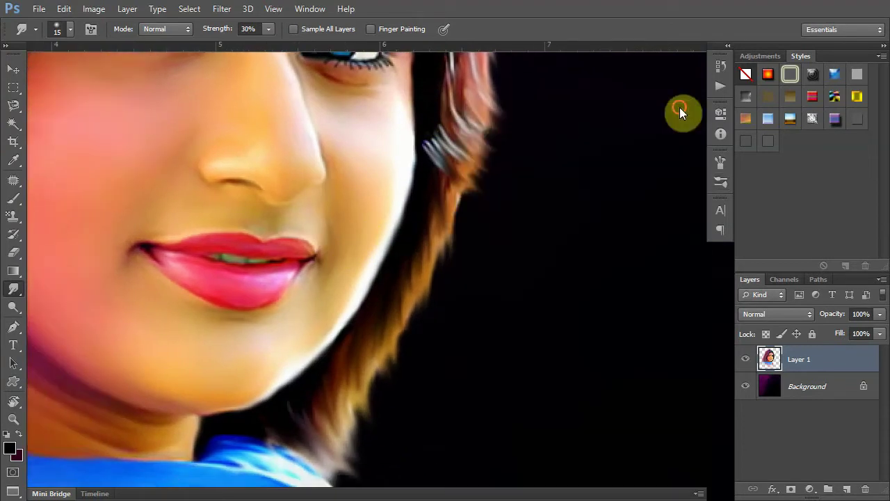
{"action": "left_click_drag", "start_coordinate": [316, 310], "coordinate": [395, 237]}
{"action": "left_click_drag", "start_coordinate": [360, 273], "coordinate": [433, 199]}
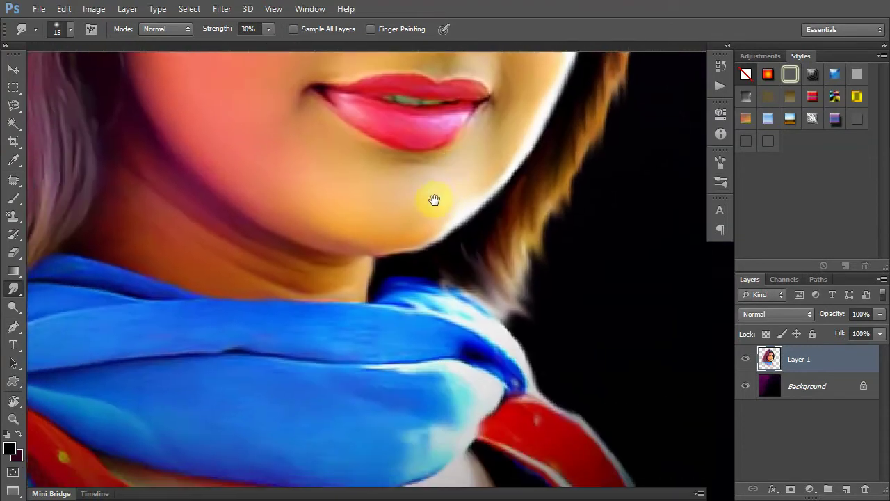
{"action": "left_click_drag", "start_coordinate": [424, 255], "coordinate": [374, 204]}
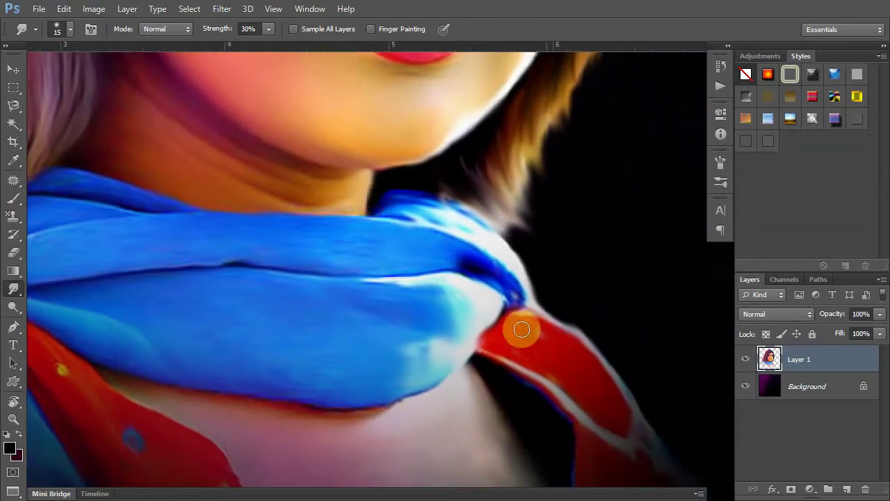
{"action": "key", "text": "ctrl+0"}
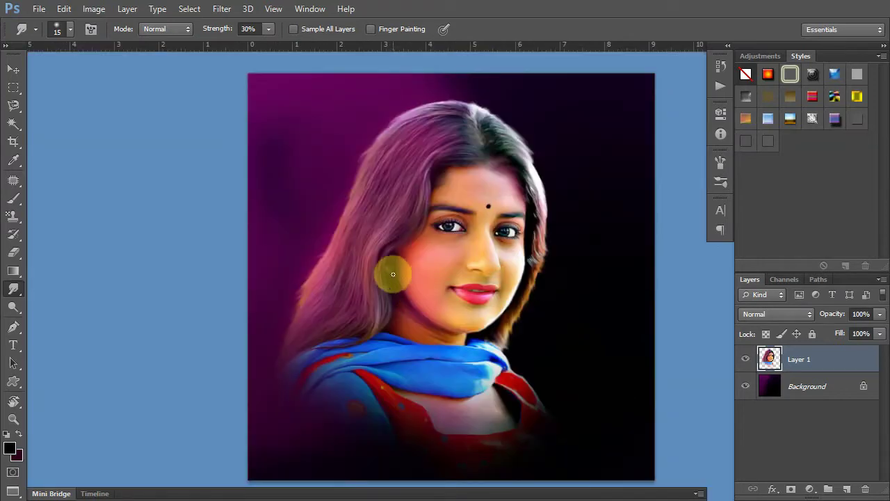